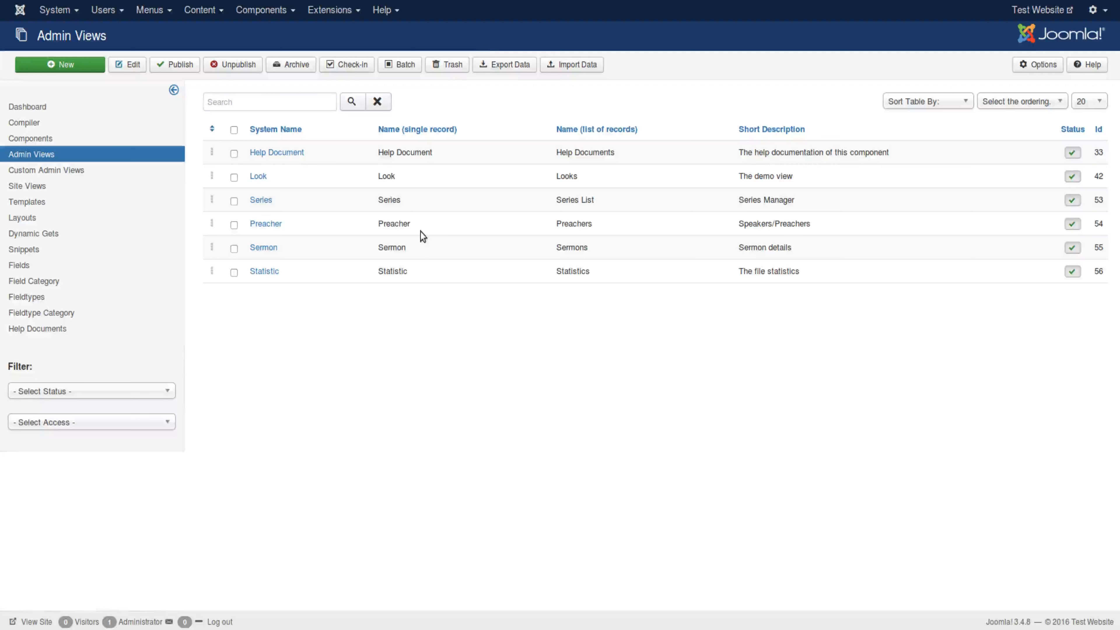
# Open the Preacher admin view and change its system name to "Preacher (free)"
pyautogui.moveTo(421, 227); pyautogui.dragTo(381, 226)
pyautogui.moveTo(594, 226); pyautogui.dragTo(552, 222)
pyautogui.click(233, 225)
pyautogui.click(277, 227)
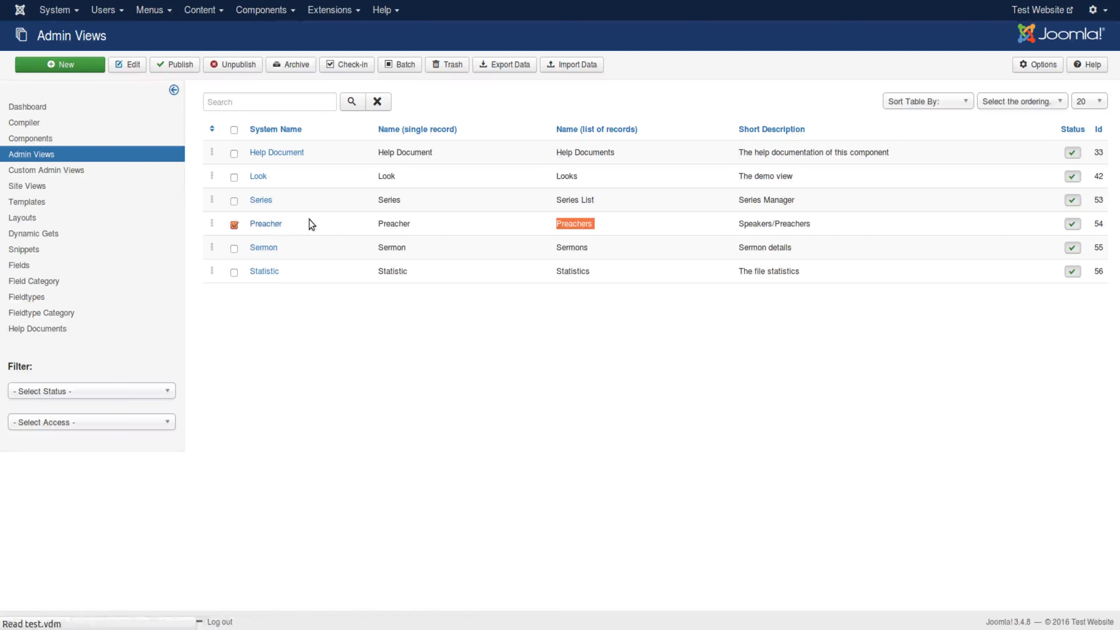
pyautogui.click(136, 99)
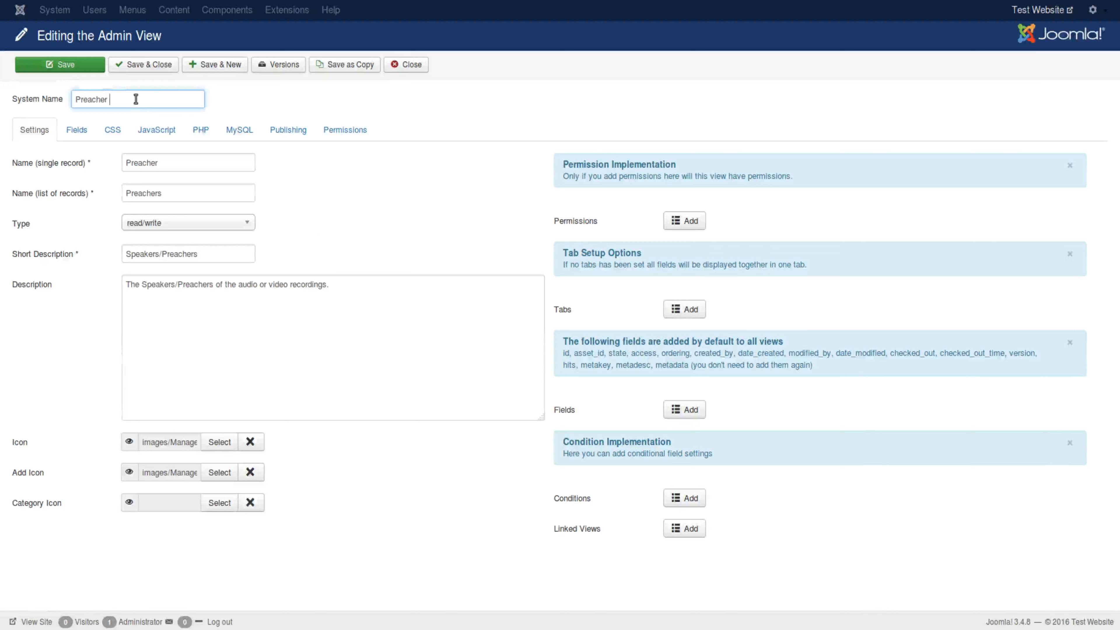
pyautogui.write('(free)')
# Look through the Preacher view's fields, CSS, JavaScript, PHP, MySQL and publishing settings
pyautogui.click(86, 139)
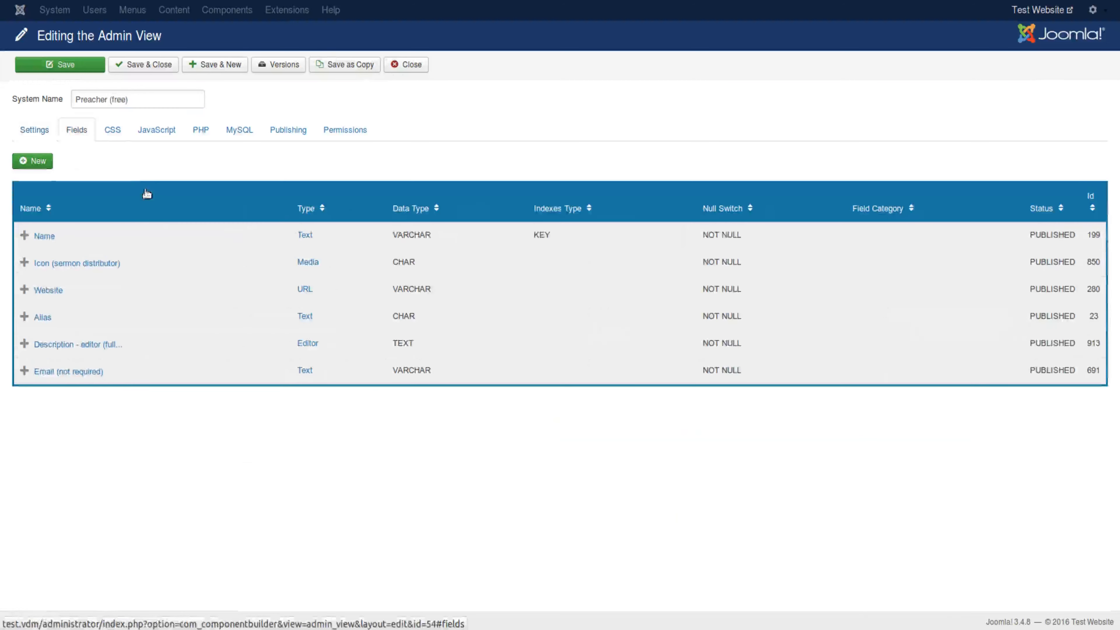
pyautogui.click(14, 127)
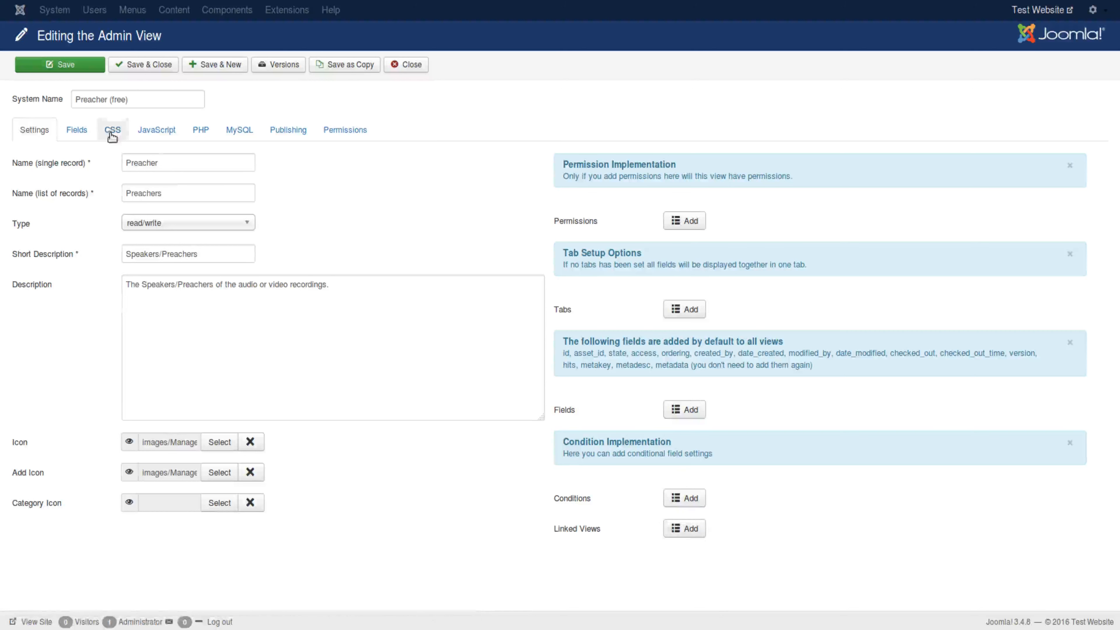
pyautogui.click(128, 130)
pyautogui.click(157, 129)
pyautogui.click(201, 130)
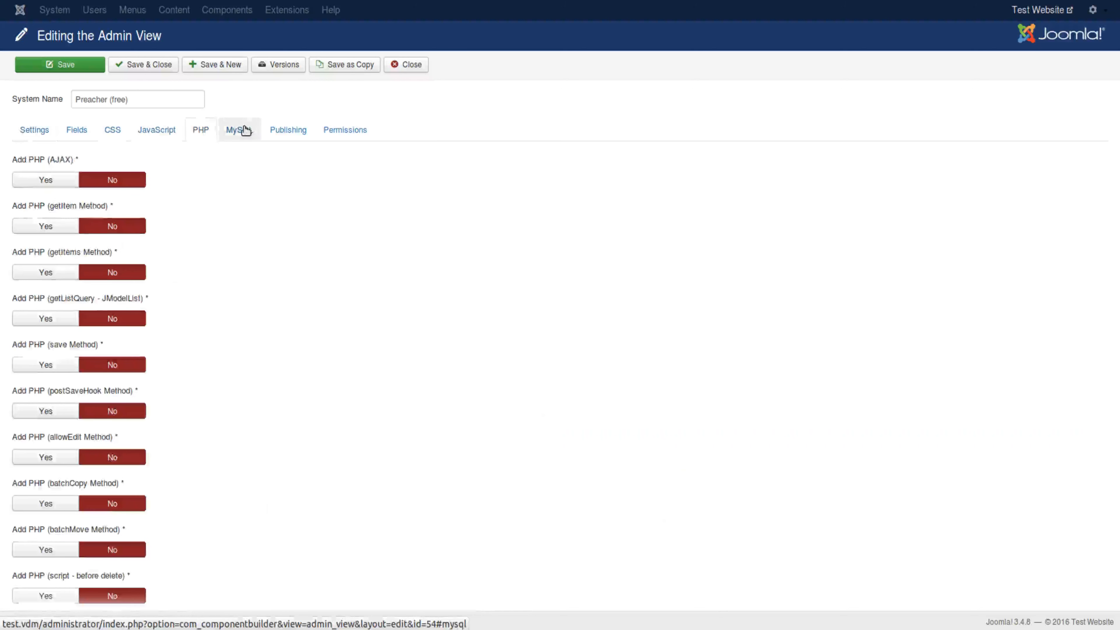
pyautogui.click(240, 129)
pyautogui.click(288, 130)
pyautogui.click(77, 131)
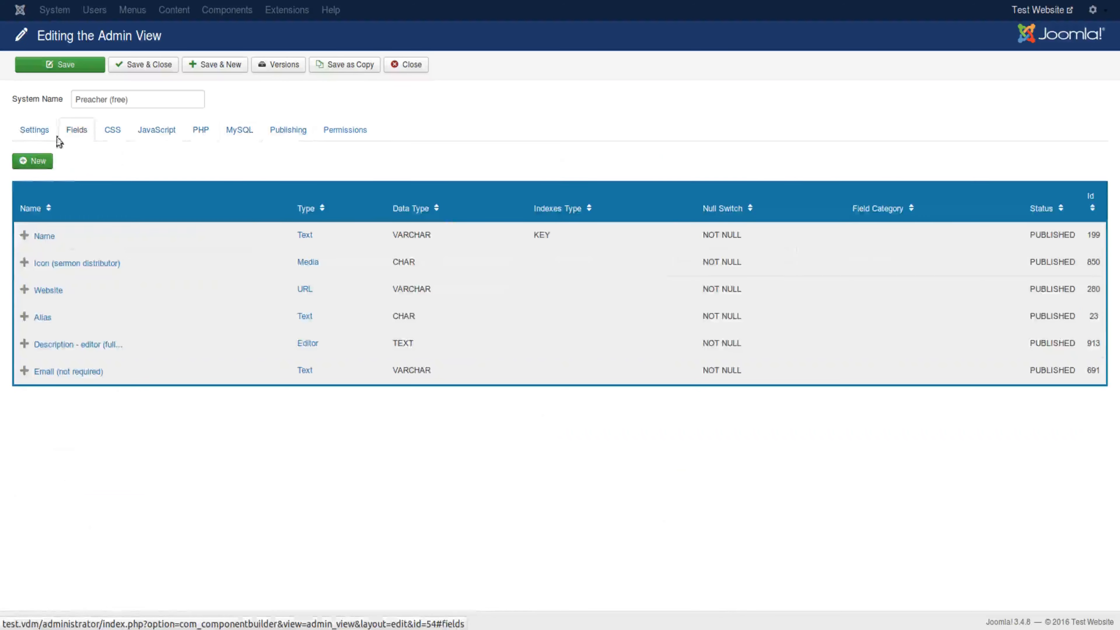
pyautogui.click(49, 140)
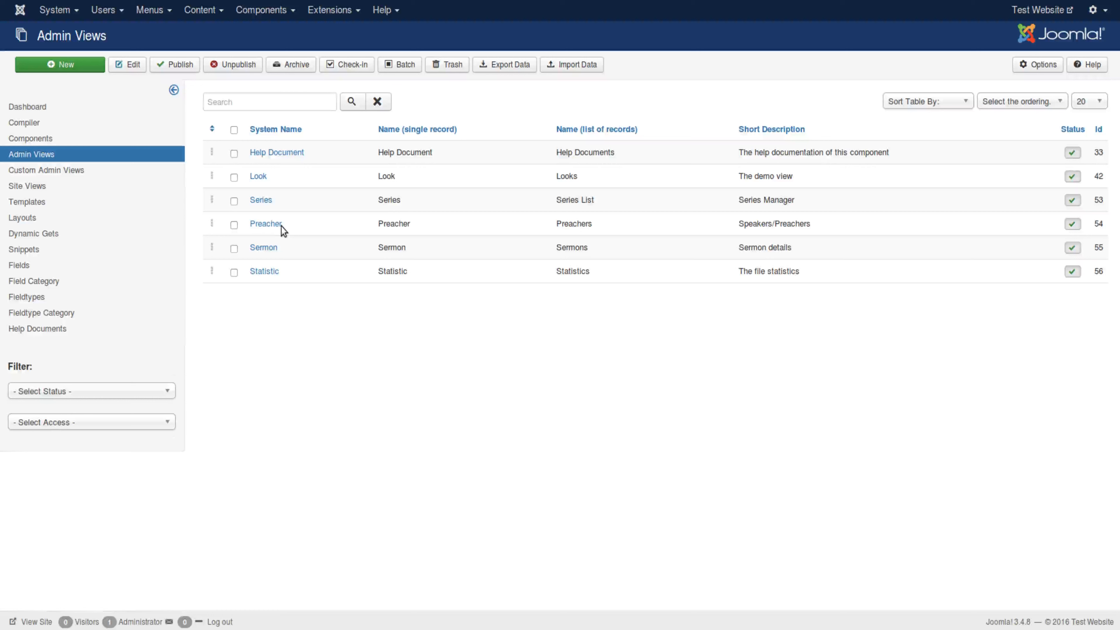
# Open the Preacher admin view from the list and examine its names, descriptions and available type options
pyautogui.moveTo(281, 225); pyautogui.dragTo(277, 227)
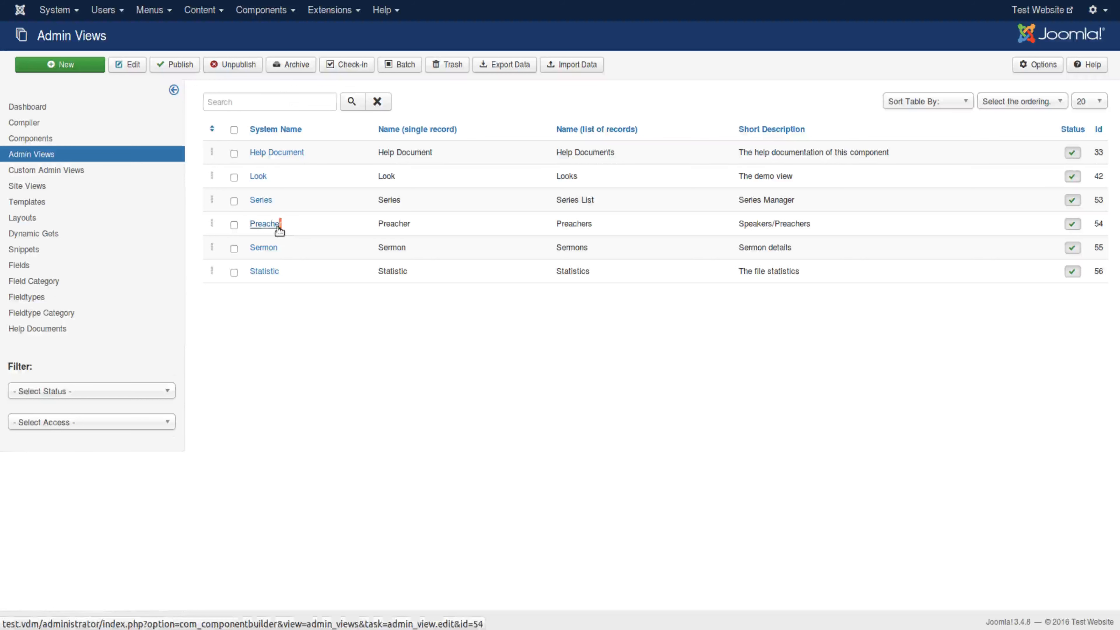
pyautogui.click(279, 229)
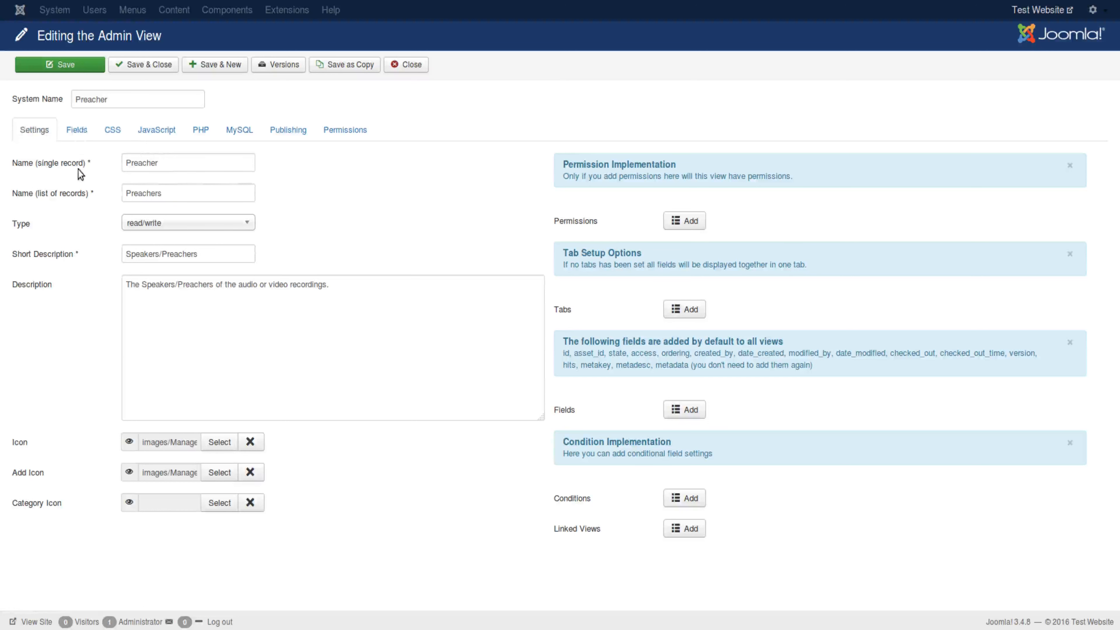
pyautogui.moveTo(83, 169)
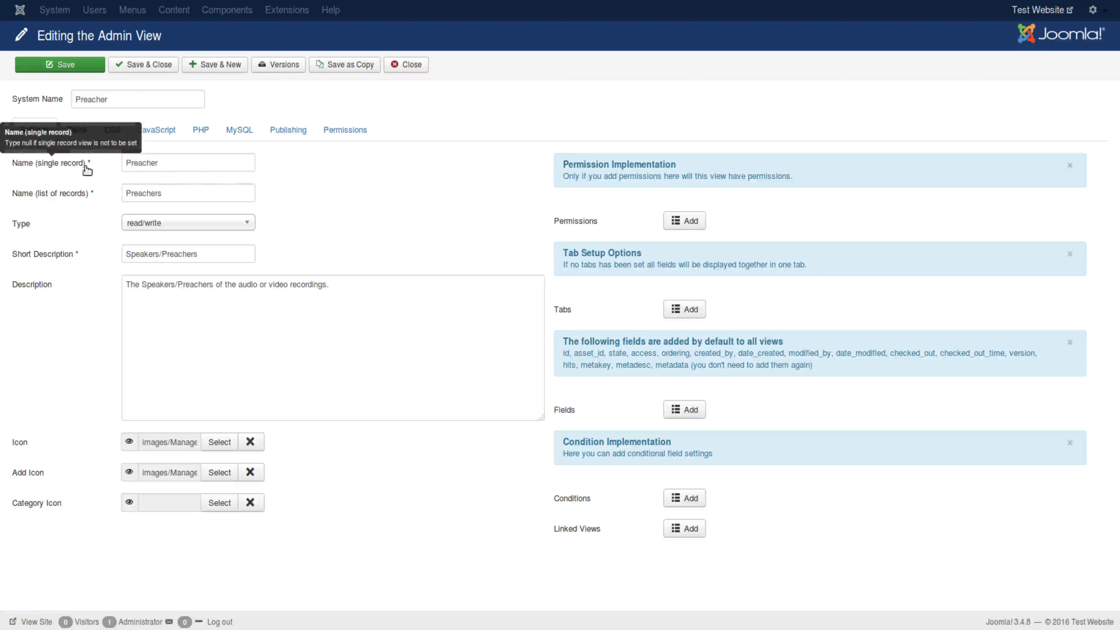
pyautogui.click(160, 162)
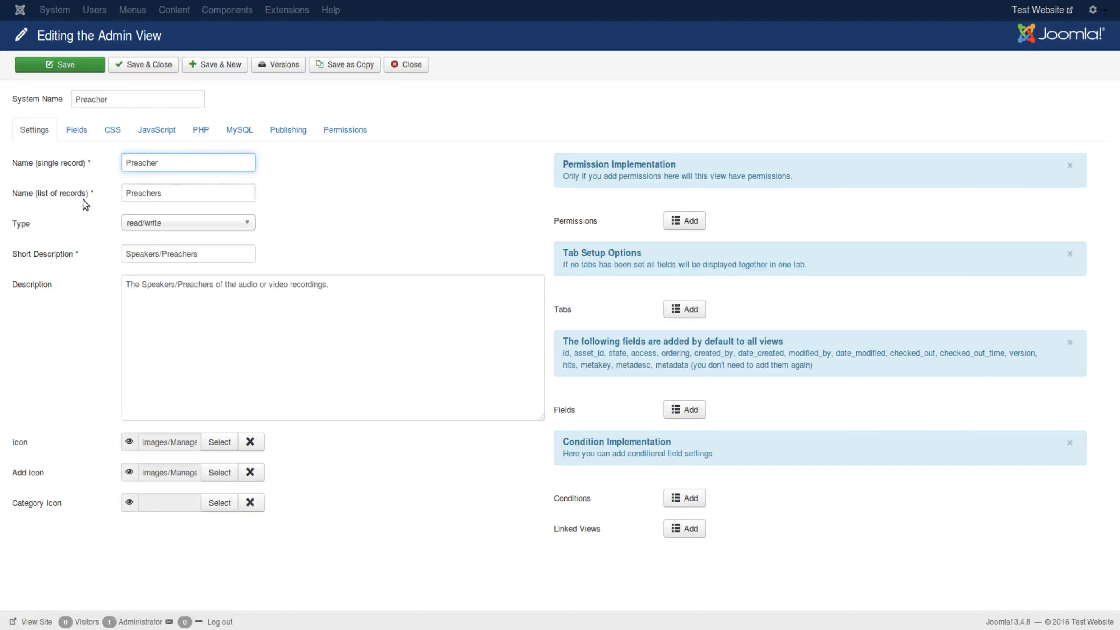
pyautogui.click(173, 197)
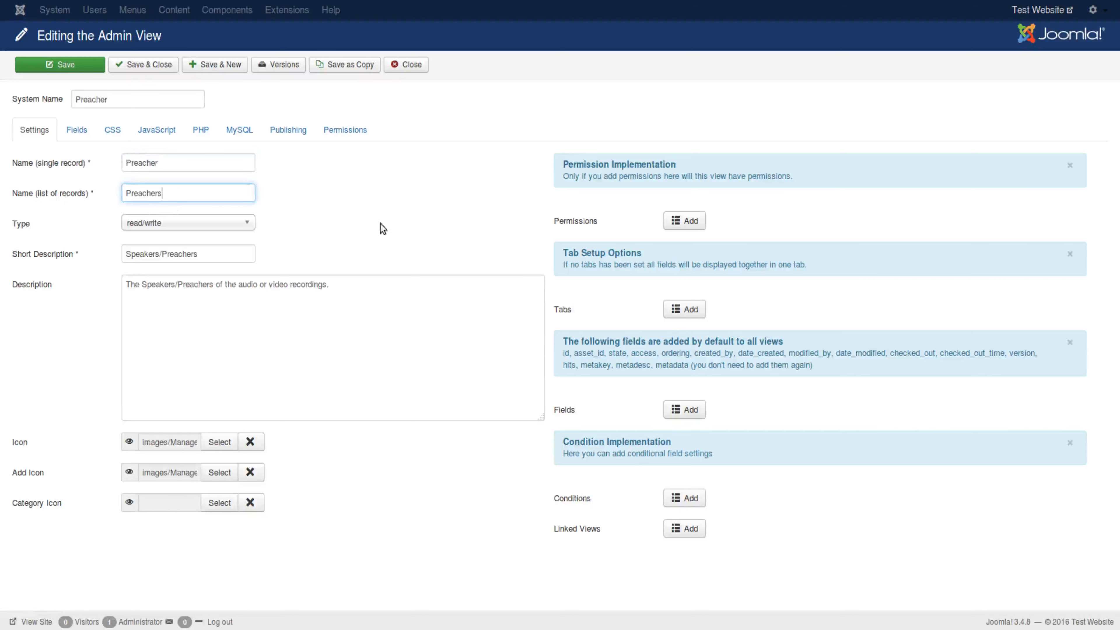
pyautogui.click(149, 253)
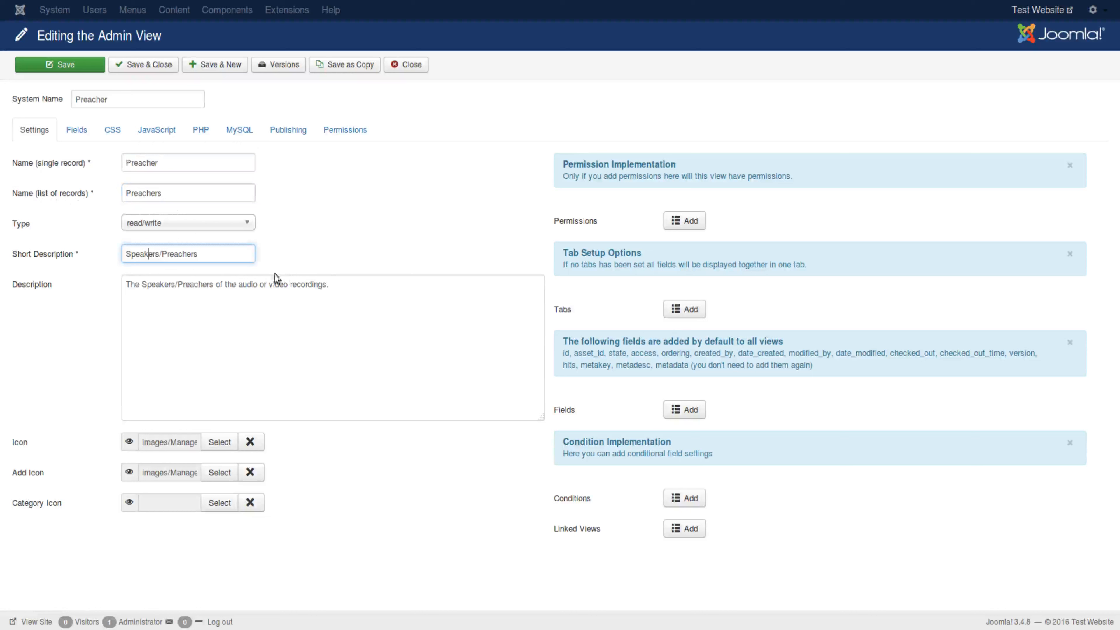
pyautogui.click(161, 284)
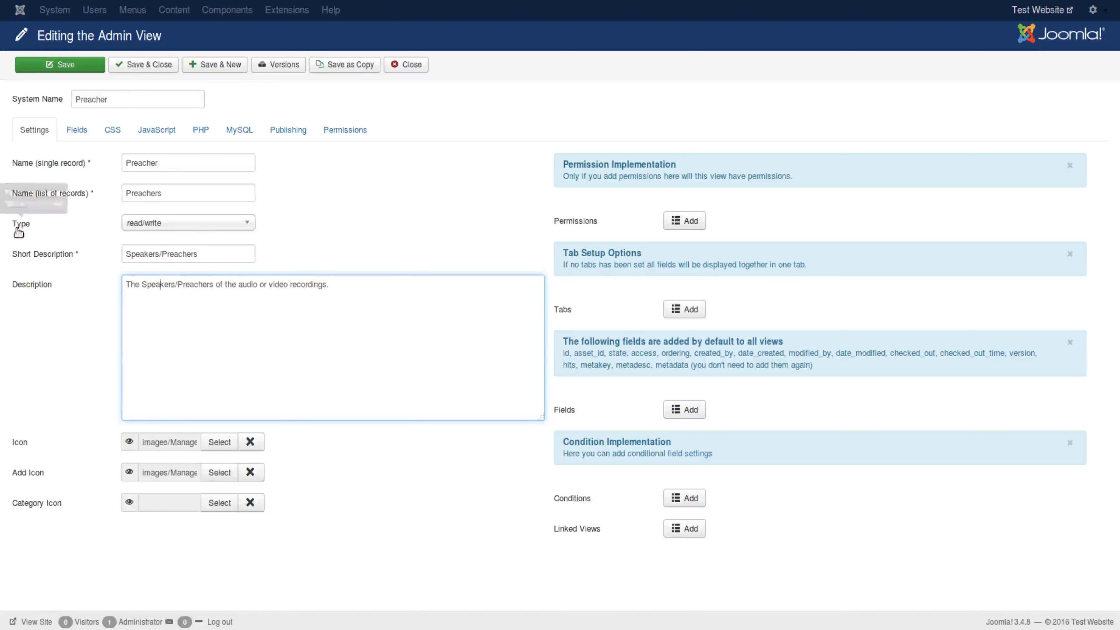
pyautogui.click(146, 223)
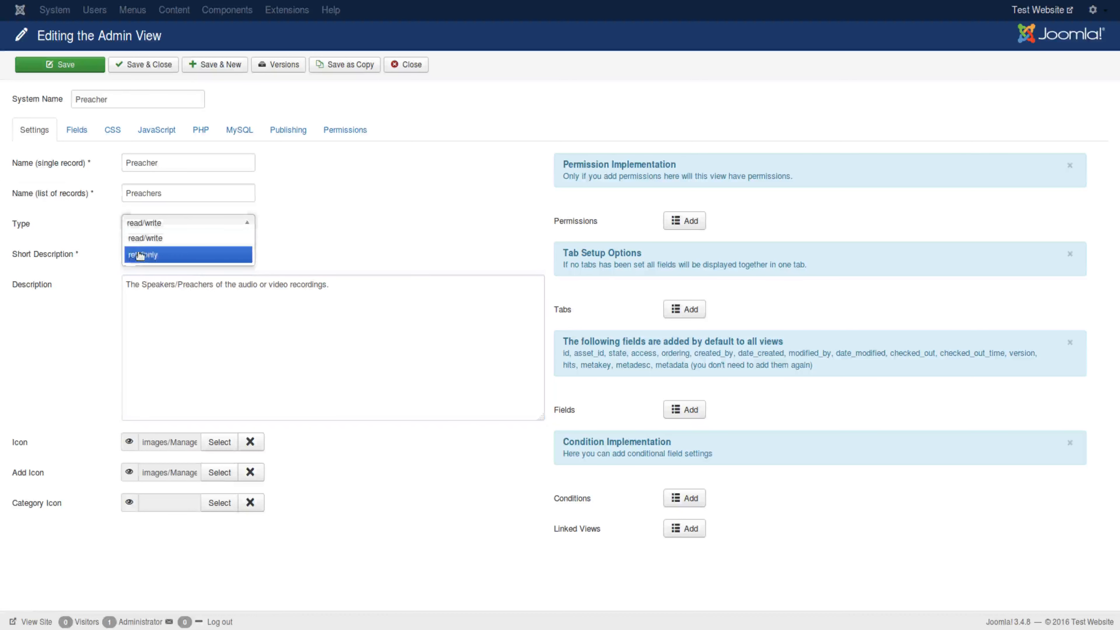
pyautogui.click(268, 219)
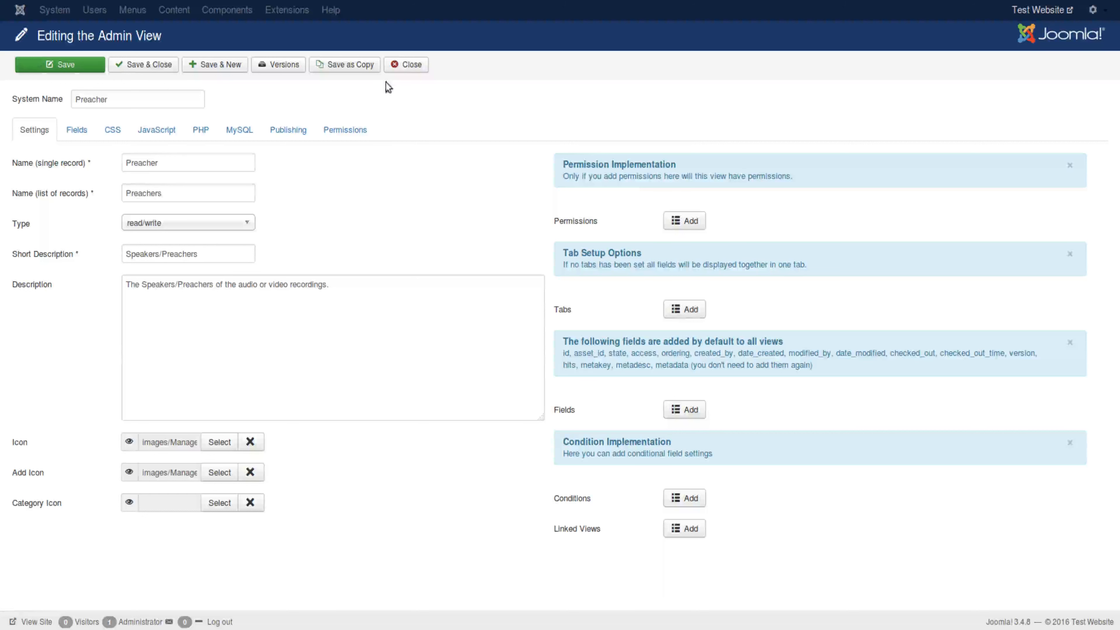
# Inspect the Preacher view's permissions and publishing details, including the Modified By field, and return to its general settings
pyautogui.click(355, 130)
pyautogui.click(272, 127)
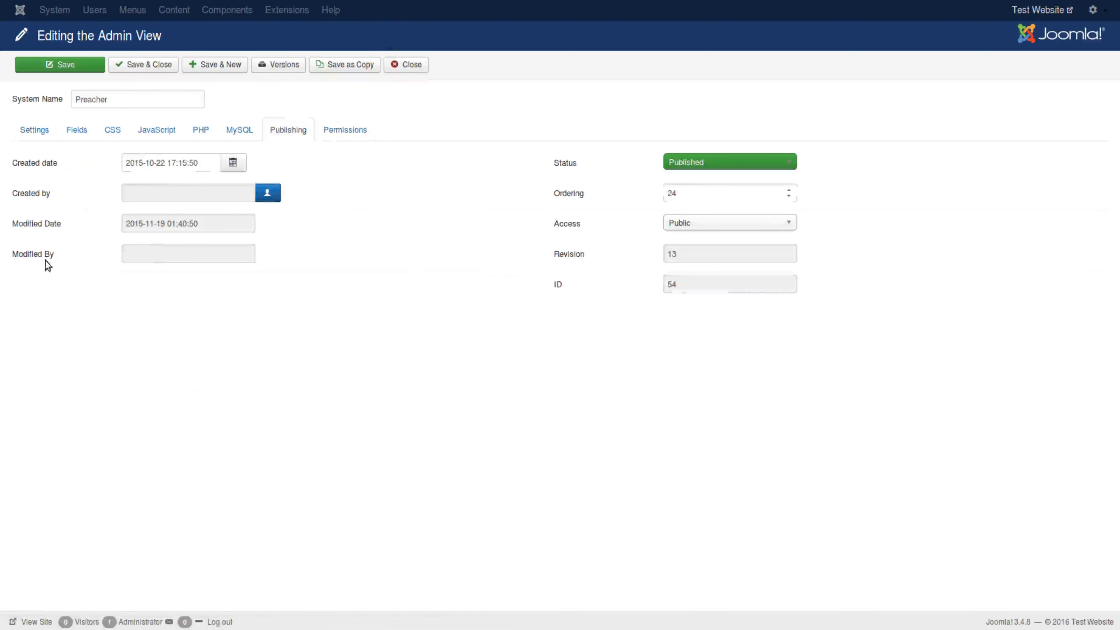
pyautogui.click(147, 258)
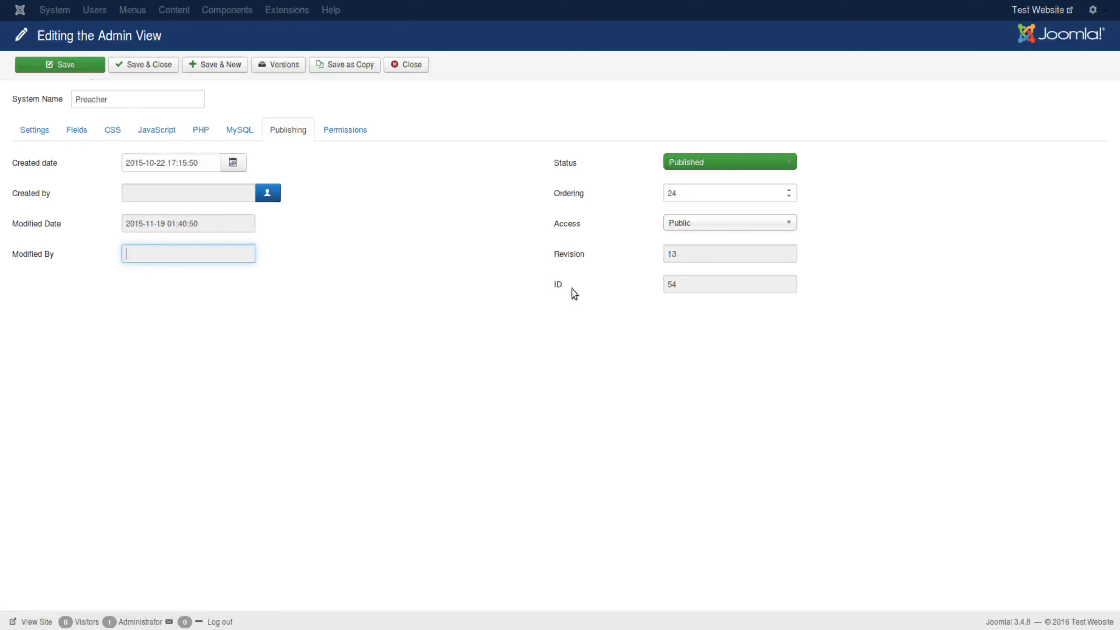
pyautogui.click(28, 140)
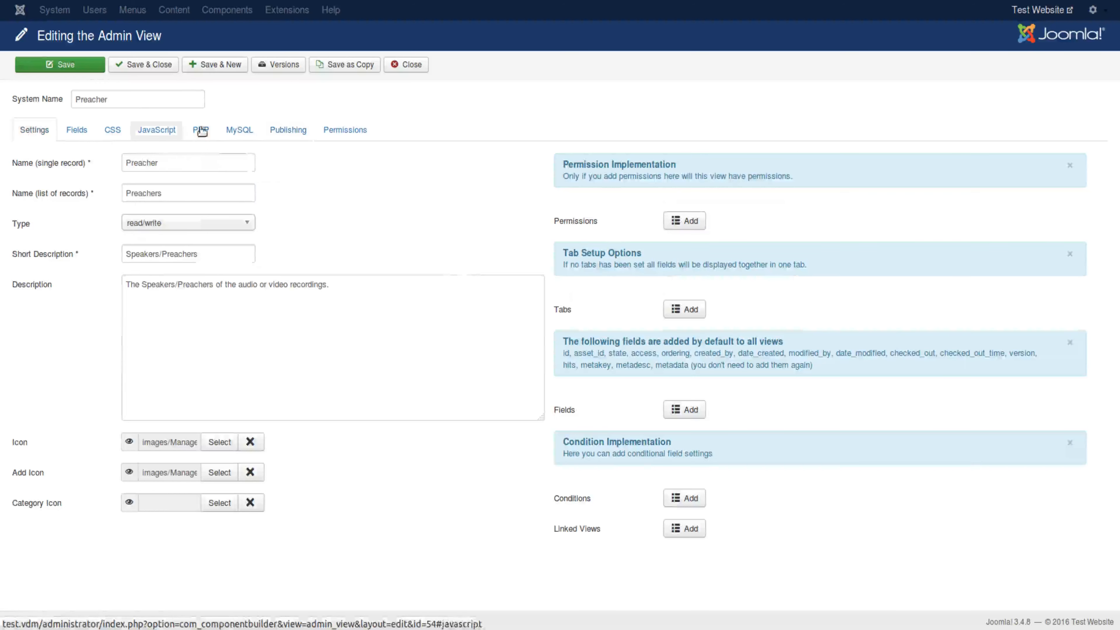
# Switch the view's type to readonly and set it back to read/write
pyautogui.click(218, 229)
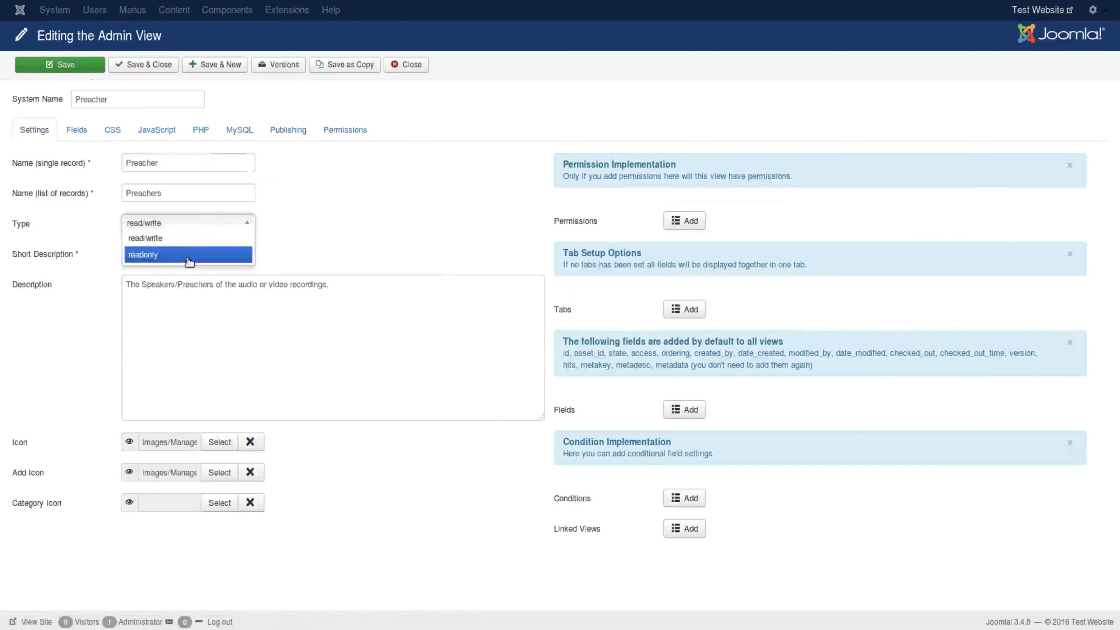
pyautogui.click(188, 255)
pyautogui.click(197, 219)
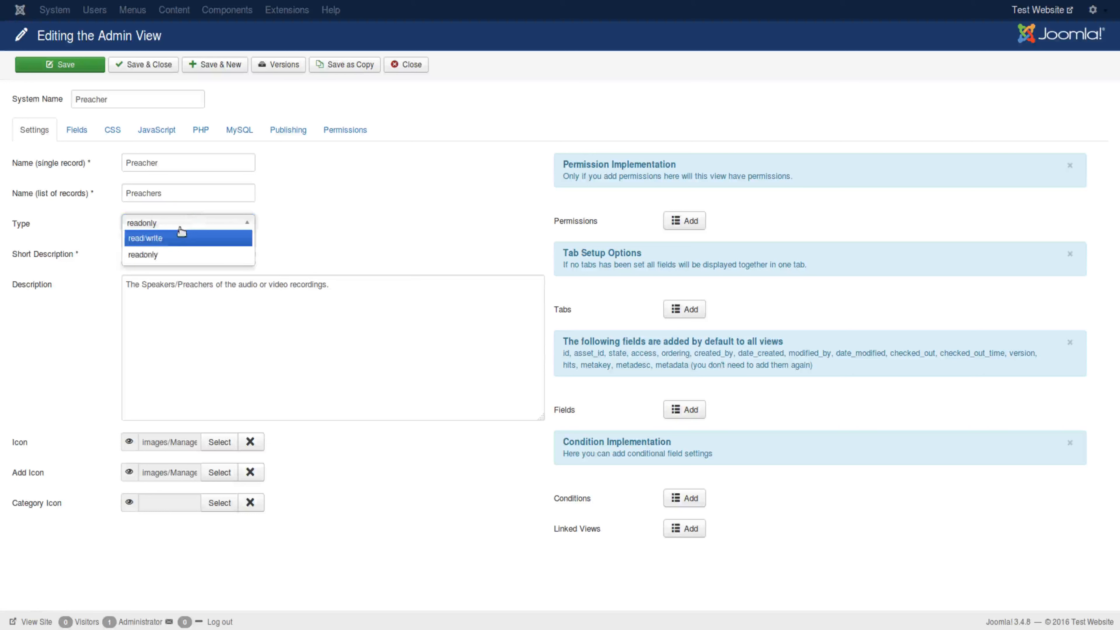
pyautogui.click(166, 239)
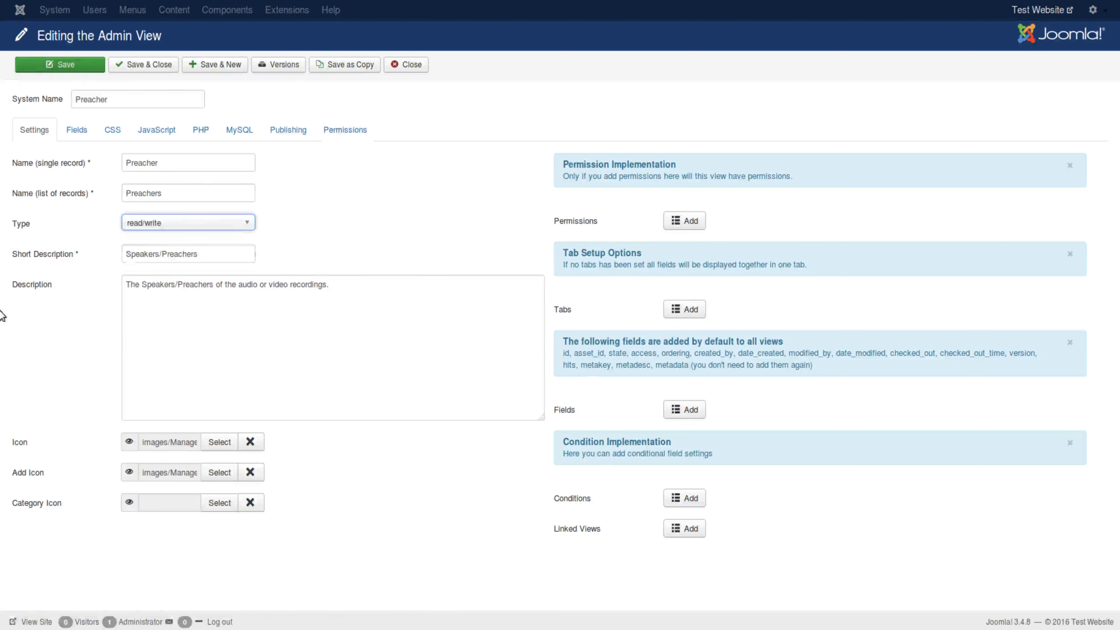
# Open the component builder's dashboard from the fields list to view its icons
pyautogui.scroll(-1, 52, 378)
pyautogui.moveTo(24, 426)
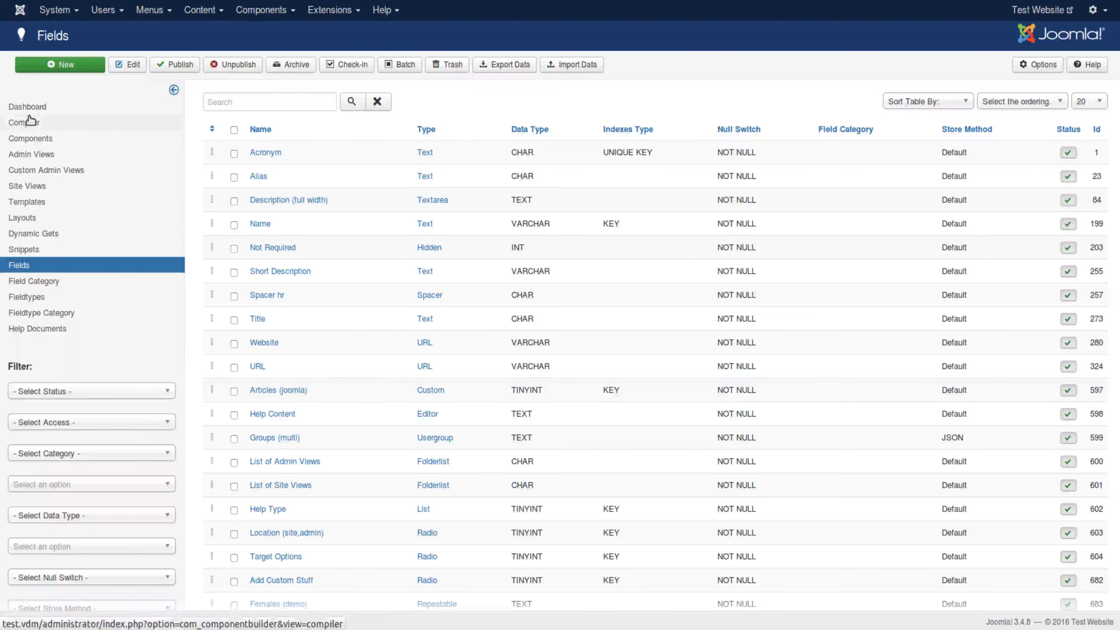
pyautogui.click(32, 106)
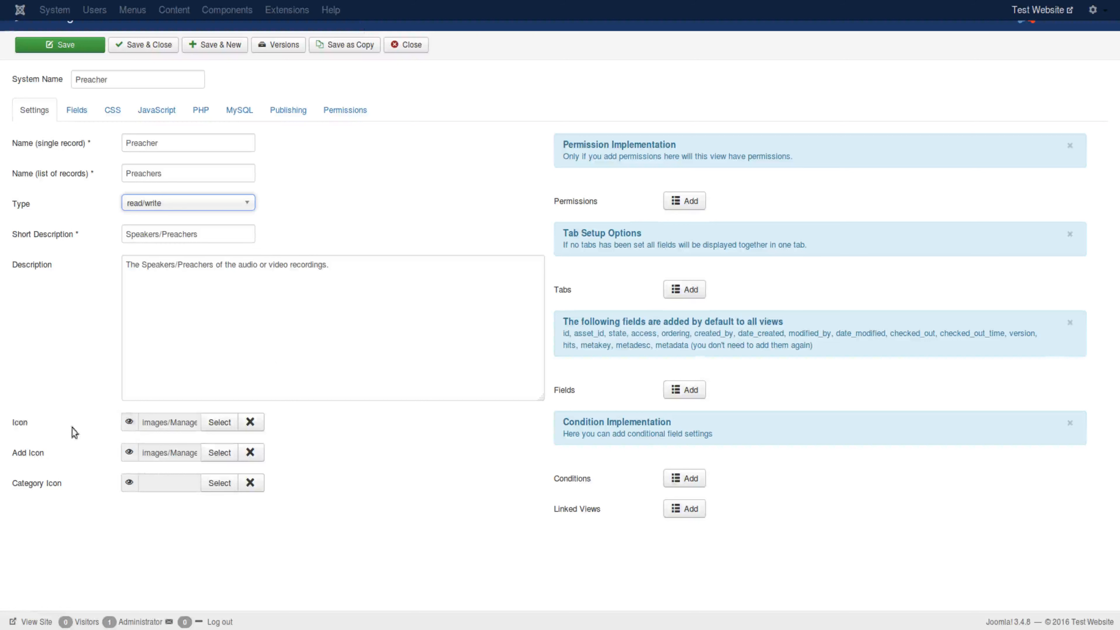
# Examine the Preacher view's icon requirements, selectable icon images, category icon setting and single-record name
pyautogui.moveTo(130, 422)
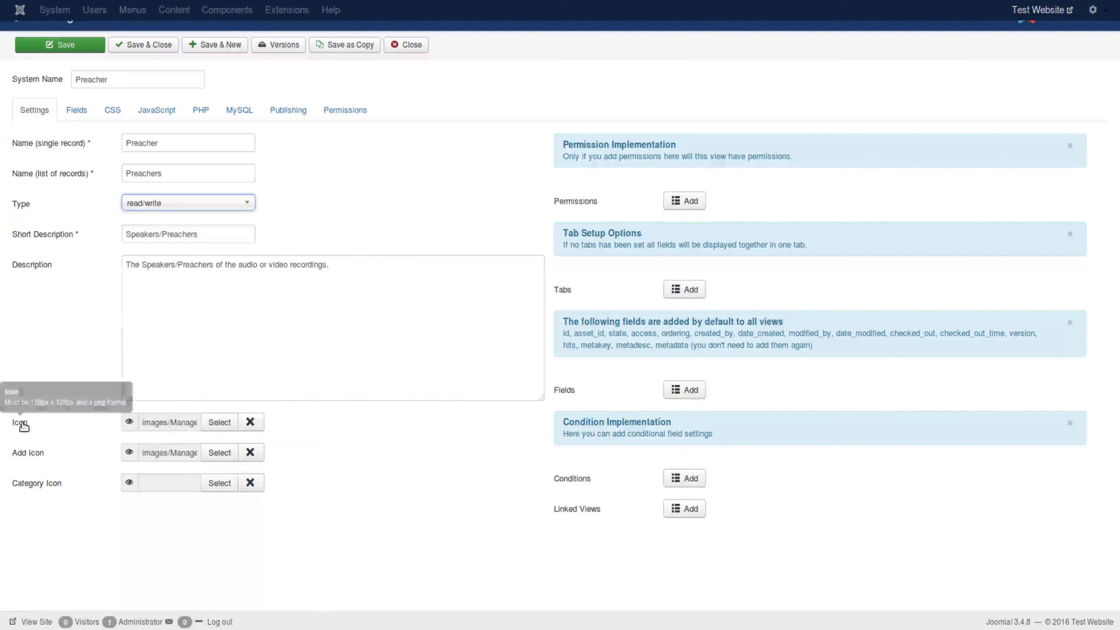
pyautogui.click(214, 427)
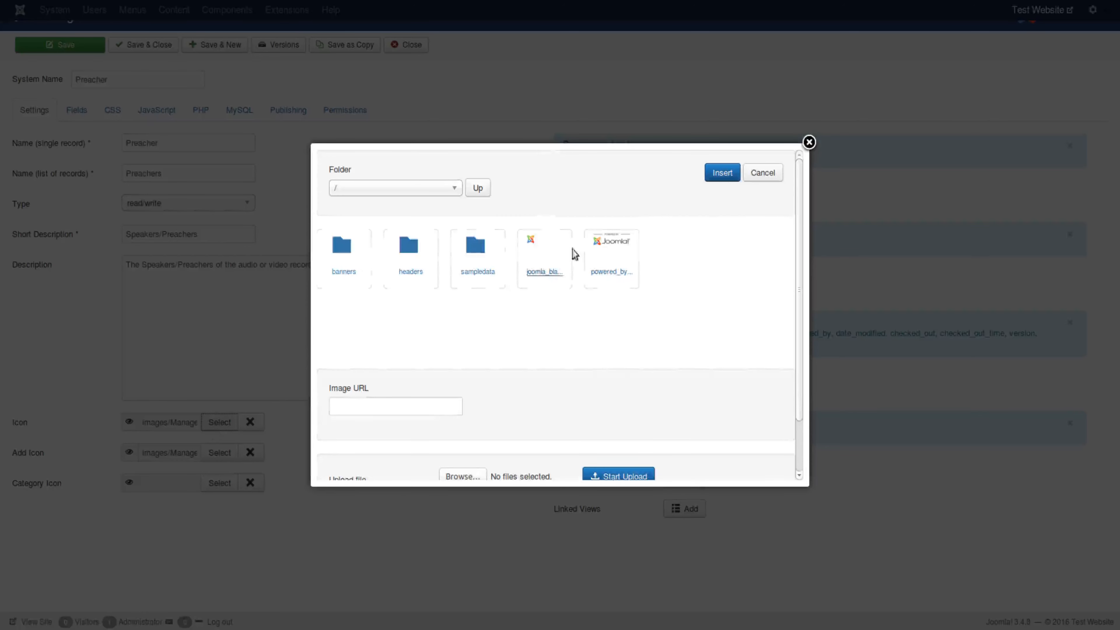
pyautogui.click(808, 142)
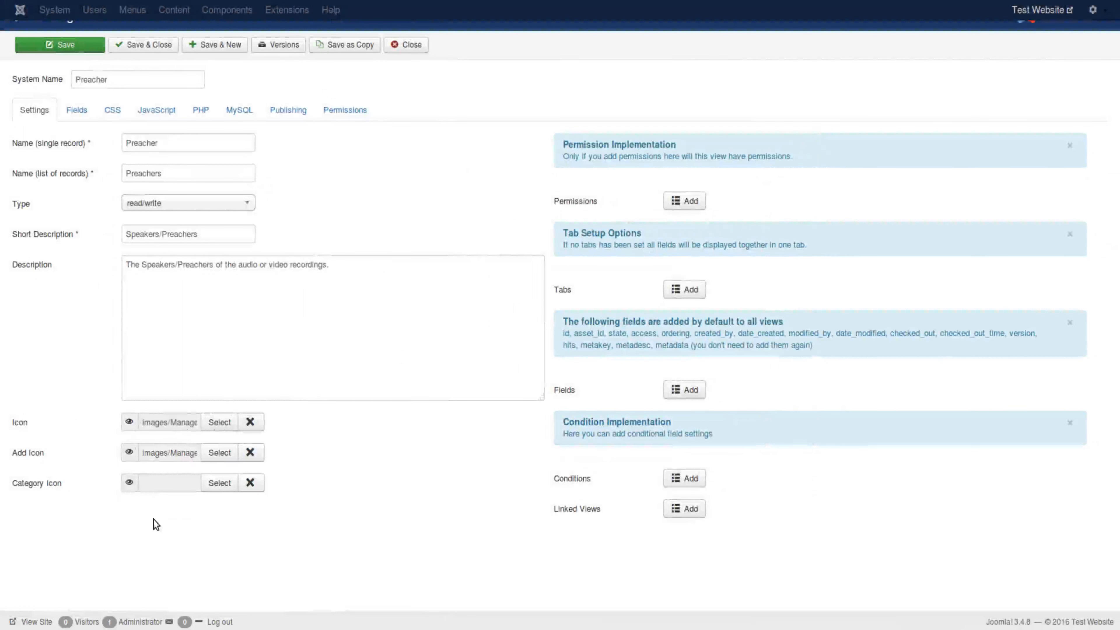
pyautogui.moveTo(52, 487)
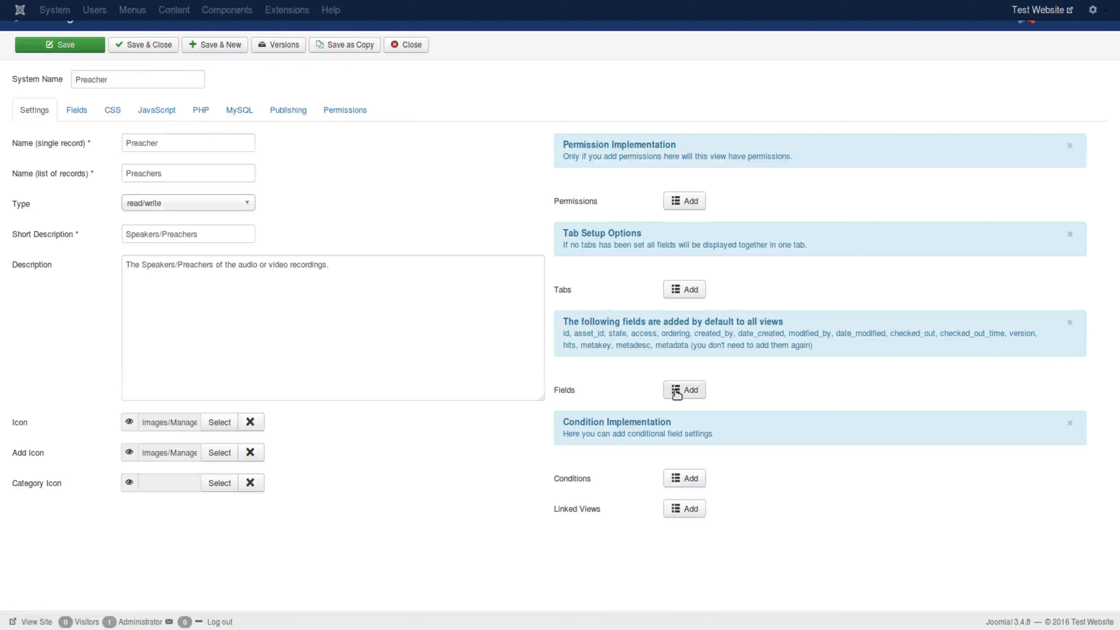
pyautogui.moveTo(129, 484)
pyautogui.click(165, 146)
pyautogui.moveTo(169, 145); pyautogui.dragTo(128, 144)
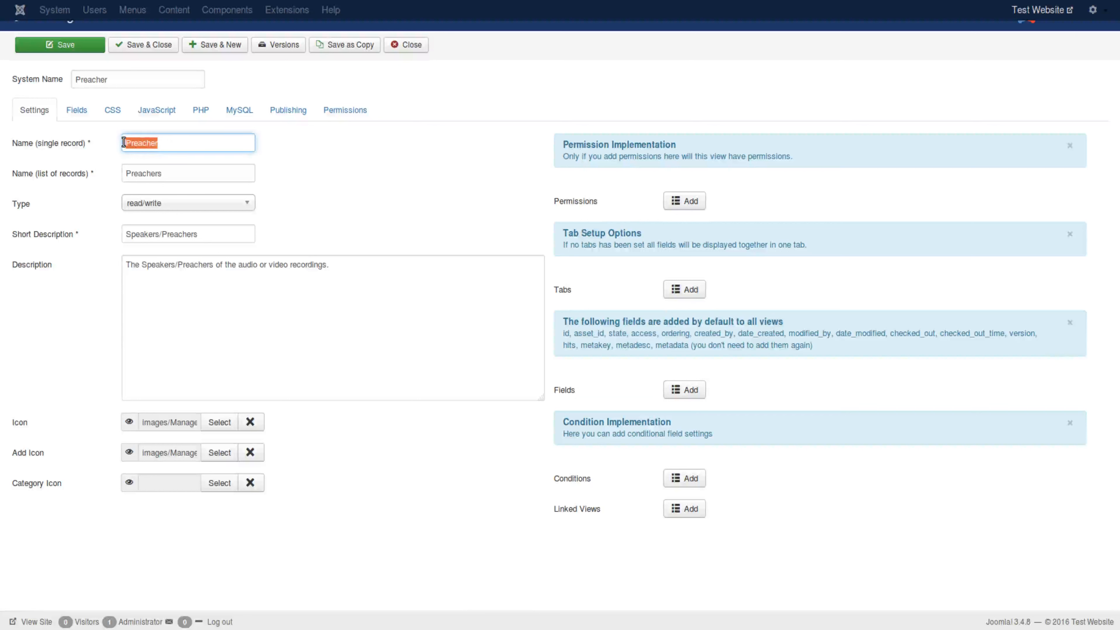
pyautogui.click(43, 341)
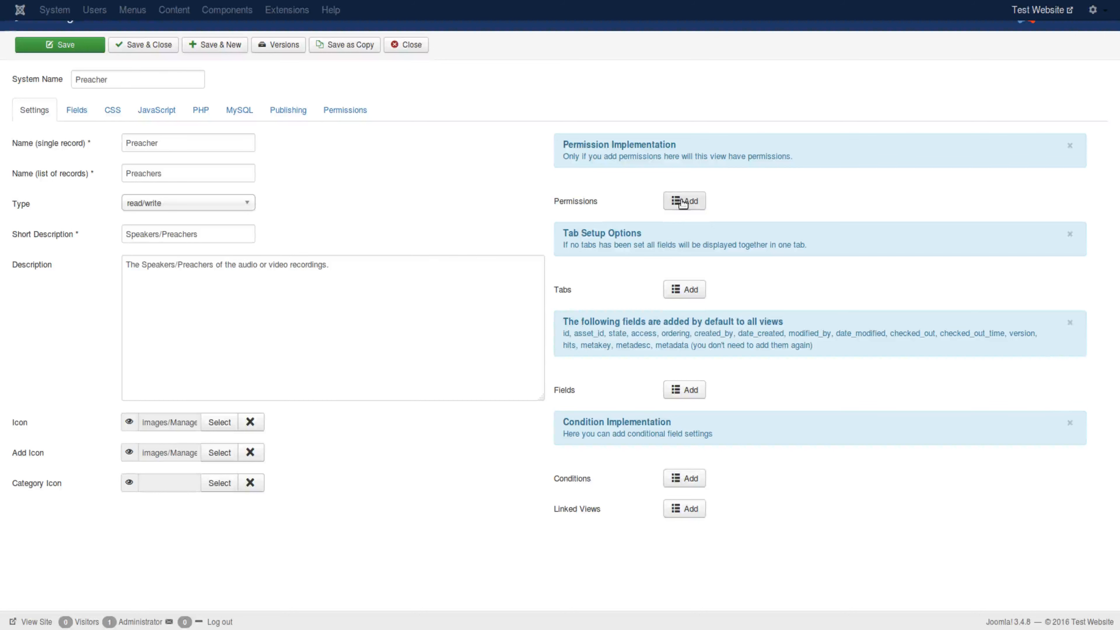
# Examine the Preacher view's action permissions for the Public, Manager and Guest groups
pyautogui.click(345, 112)
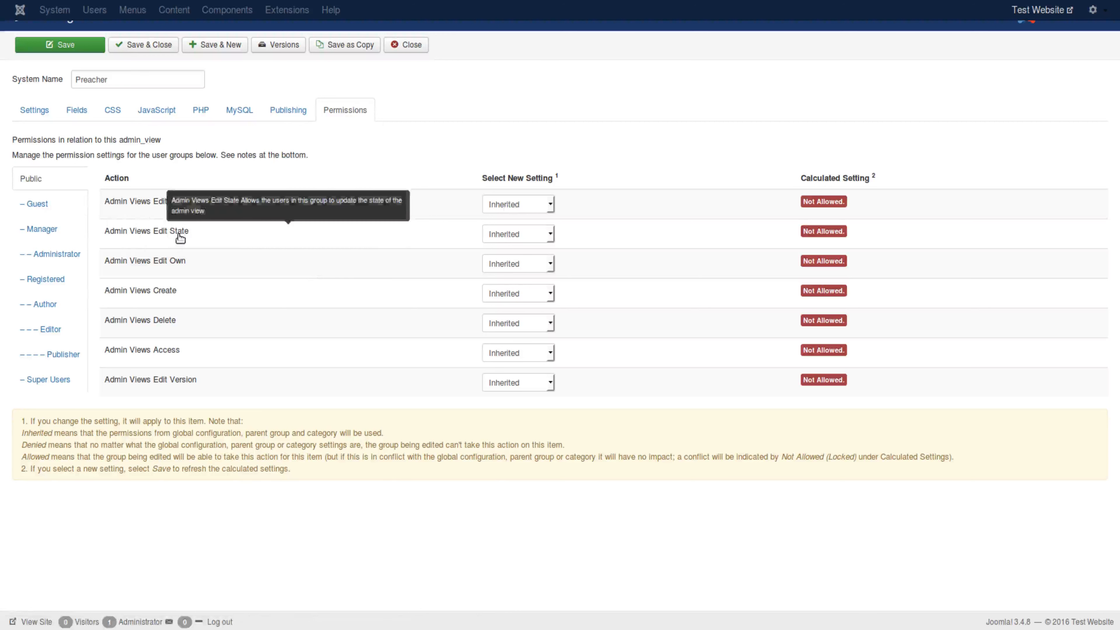
pyautogui.moveTo(203, 264)
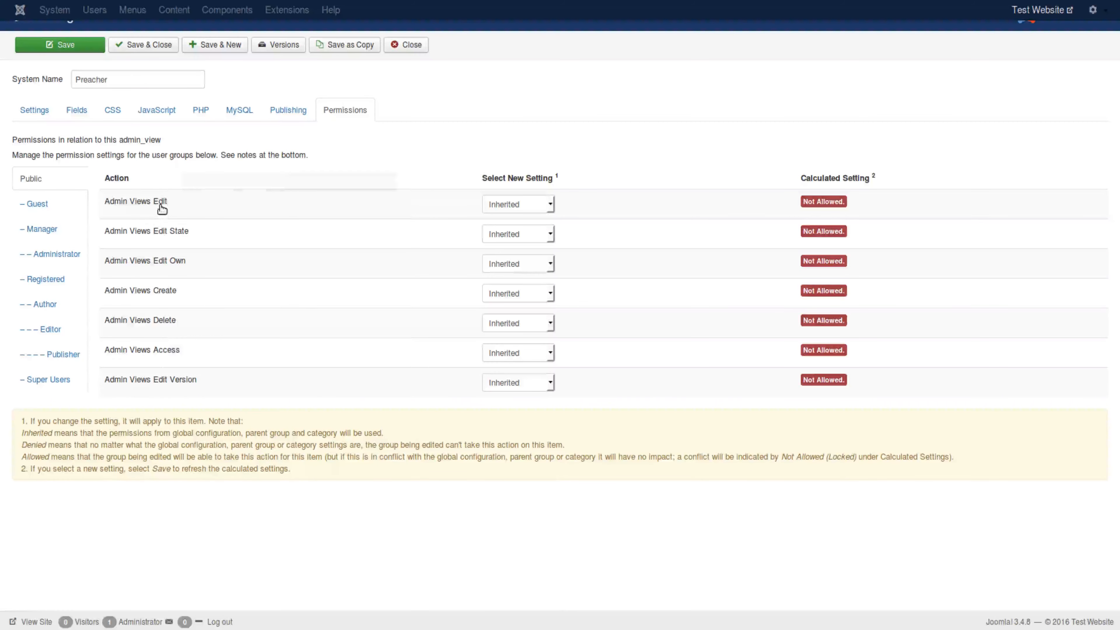
pyautogui.click(44, 234)
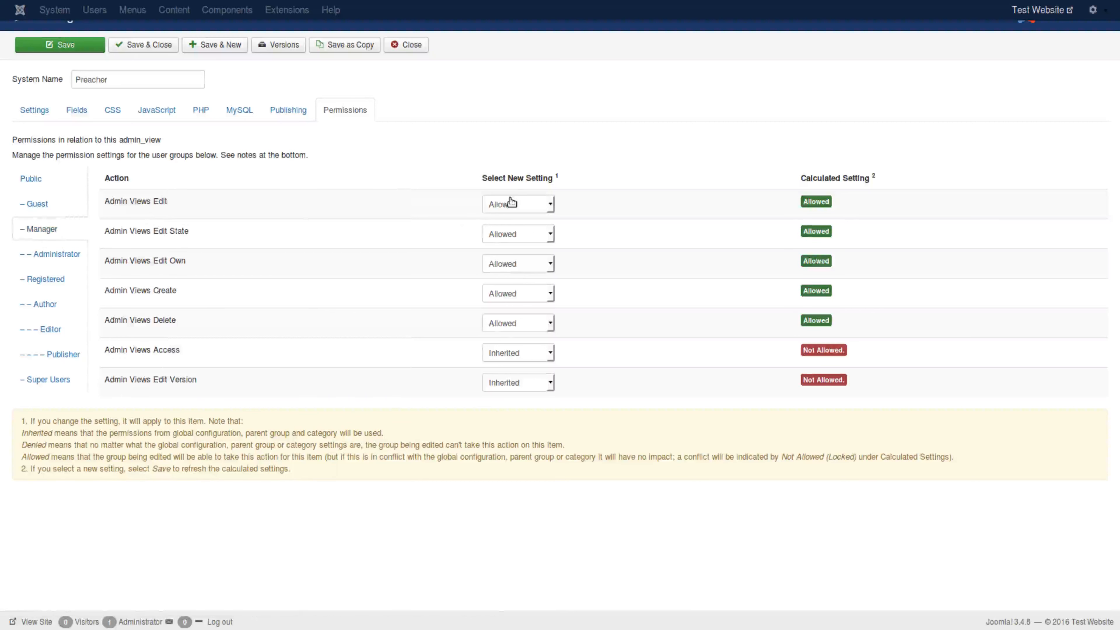
pyautogui.click(74, 205)
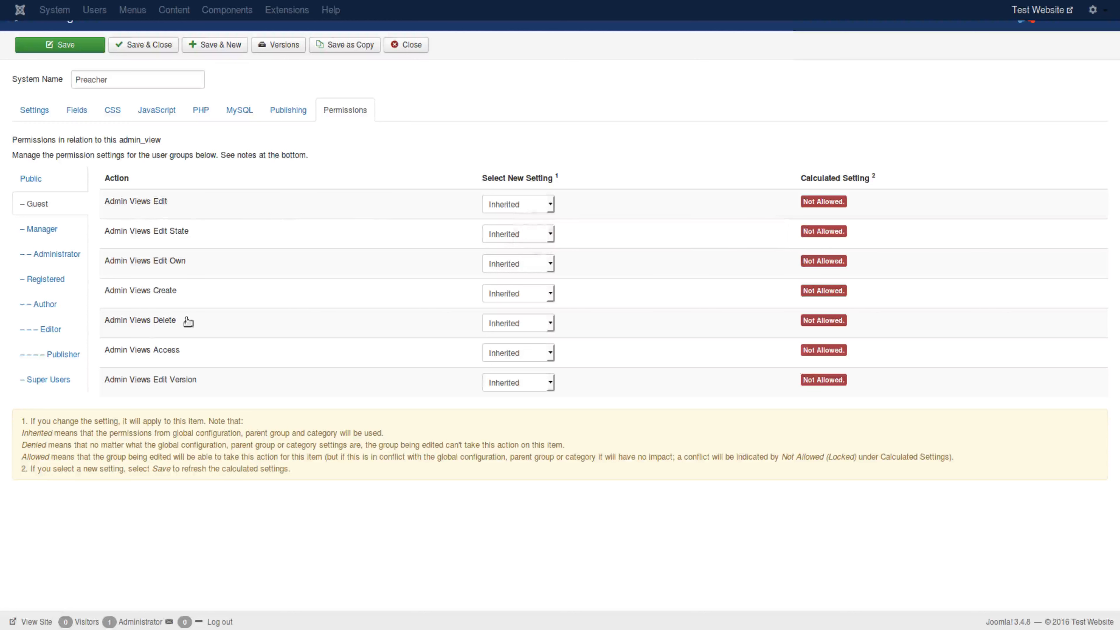
pyautogui.moveTo(135, 354)
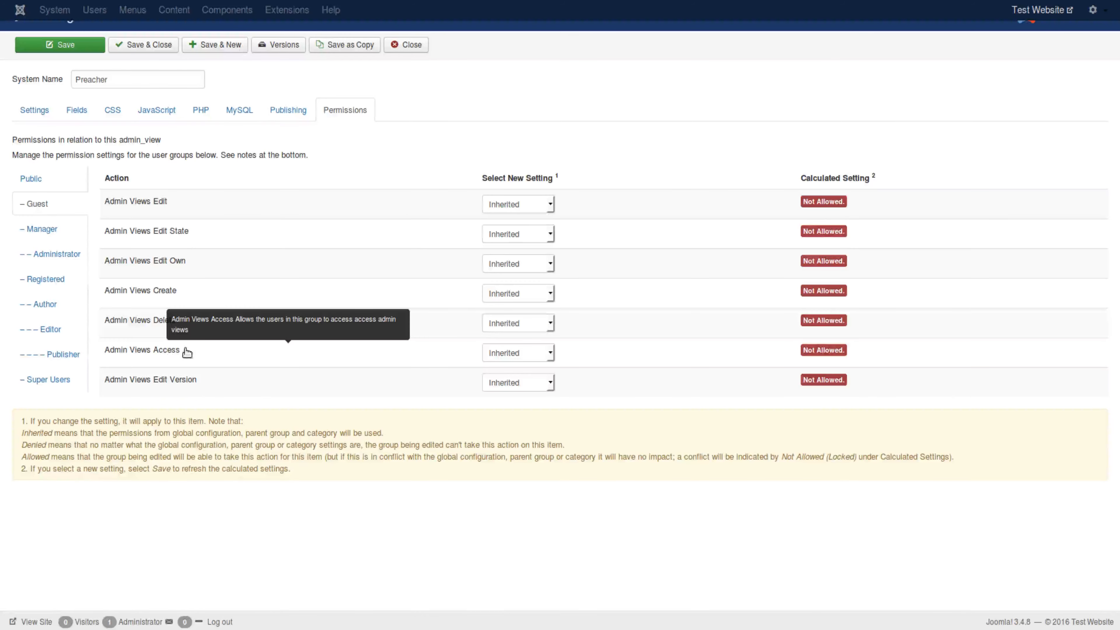
# Examine the Admin Views Access permission of the Guest group for the Preacher view
pyautogui.moveTo(147, 356); pyautogui.dragTo(110, 353)
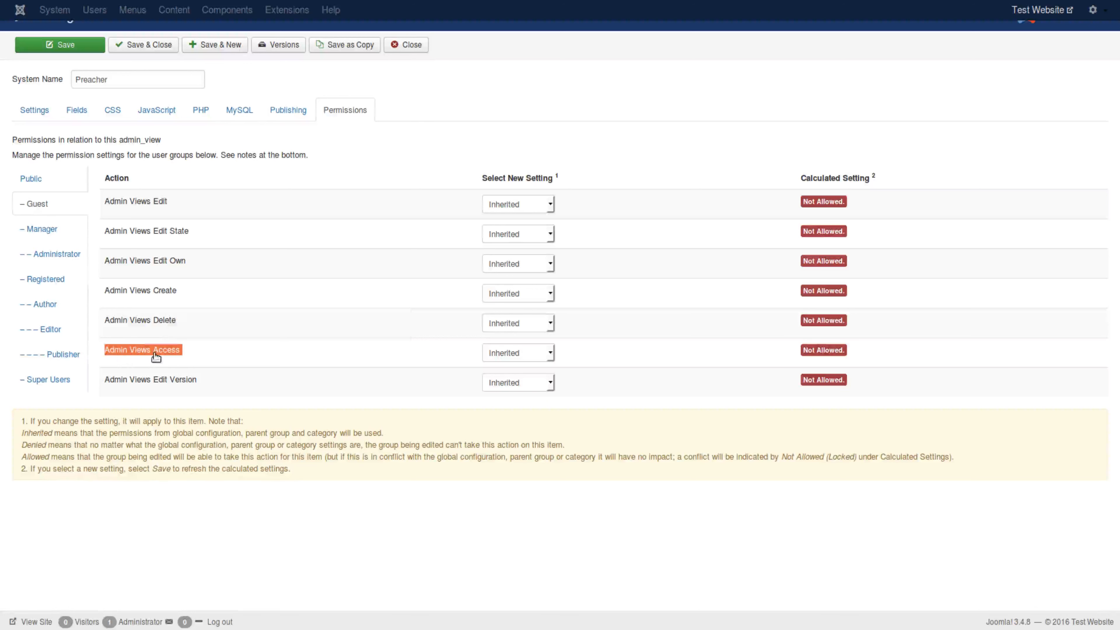
pyautogui.moveTo(177, 348)
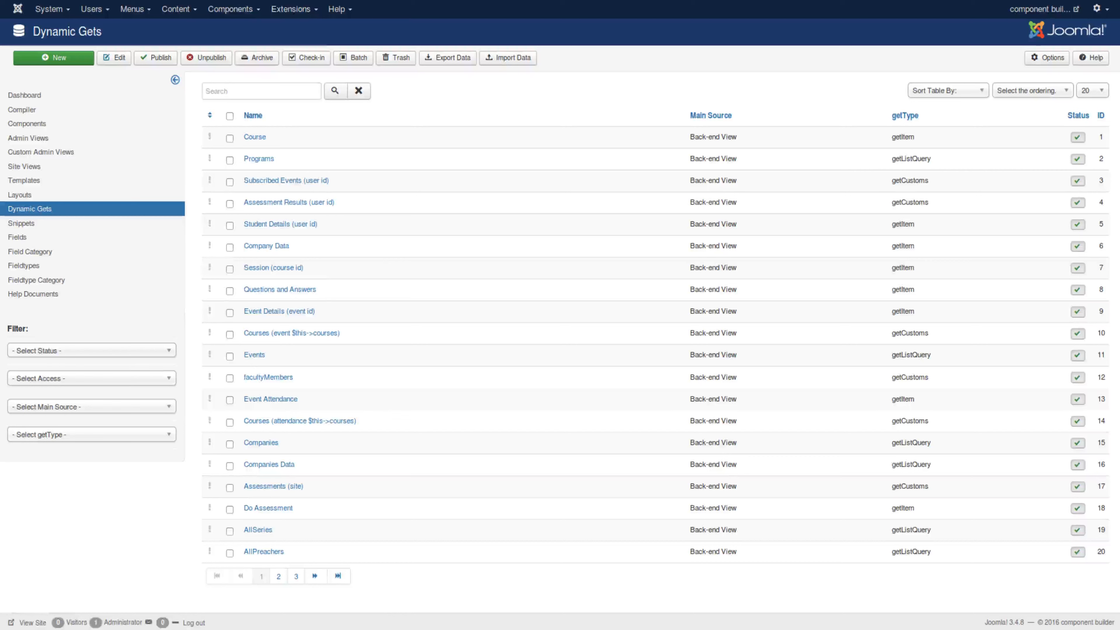
# Switch to the component builder site, open the Cost Benefit Projection companies list and try to edit Arandis Town Council
pyautogui.click(229, 9)
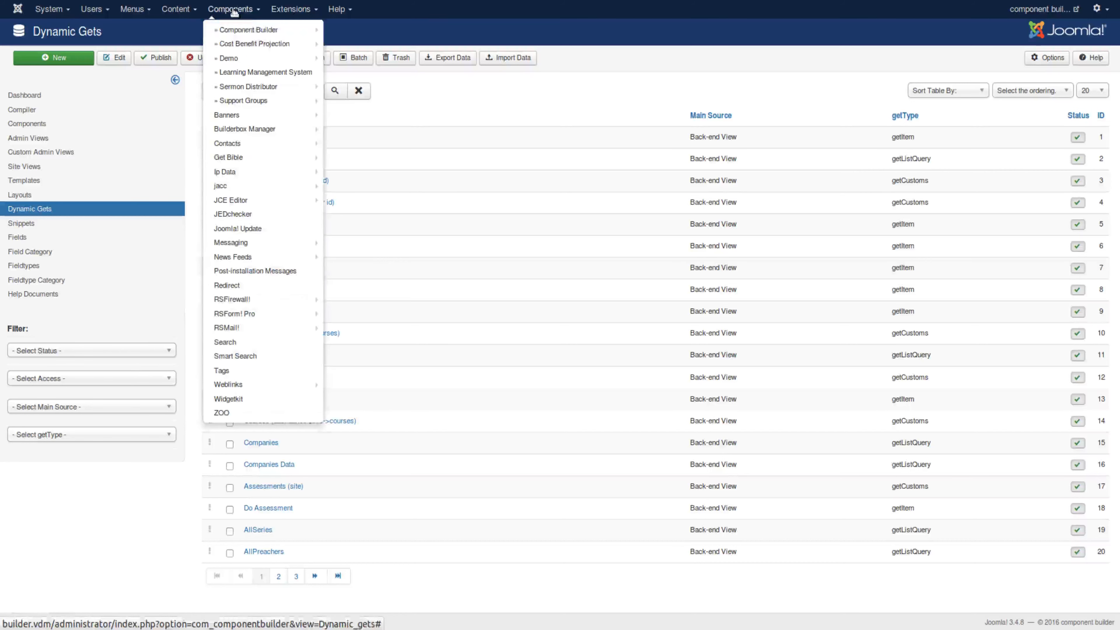
pyautogui.moveTo(262, 45)
pyautogui.click(346, 43)
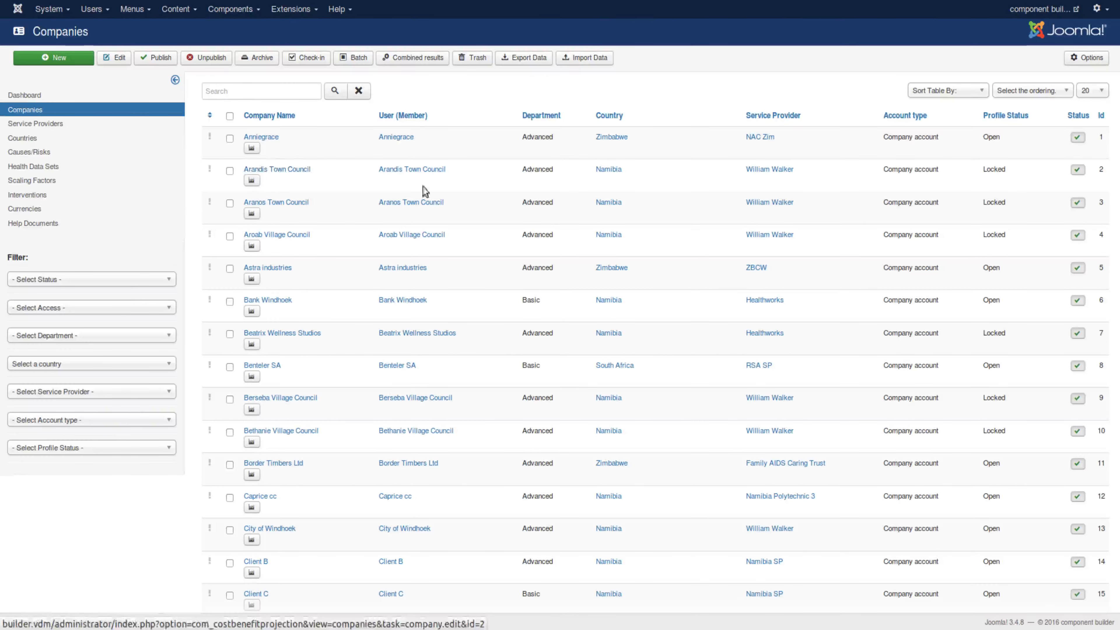
pyautogui.moveTo(1003, 173); pyautogui.dragTo(983, 175)
pyautogui.click(281, 171)
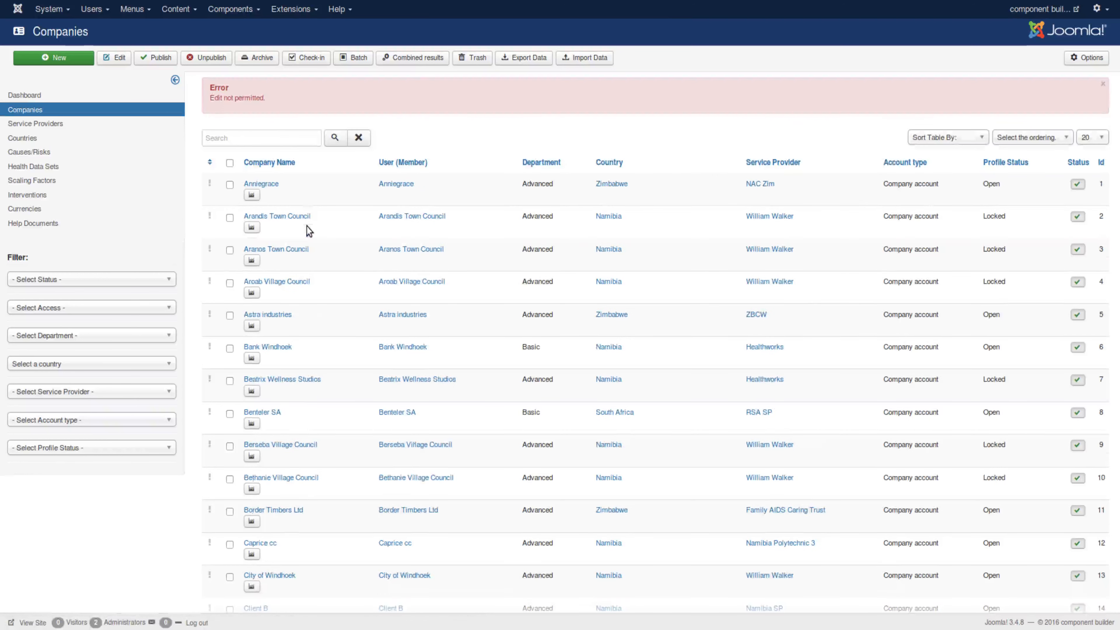
pyautogui.moveTo(275, 102); pyautogui.dragTo(207, 101)
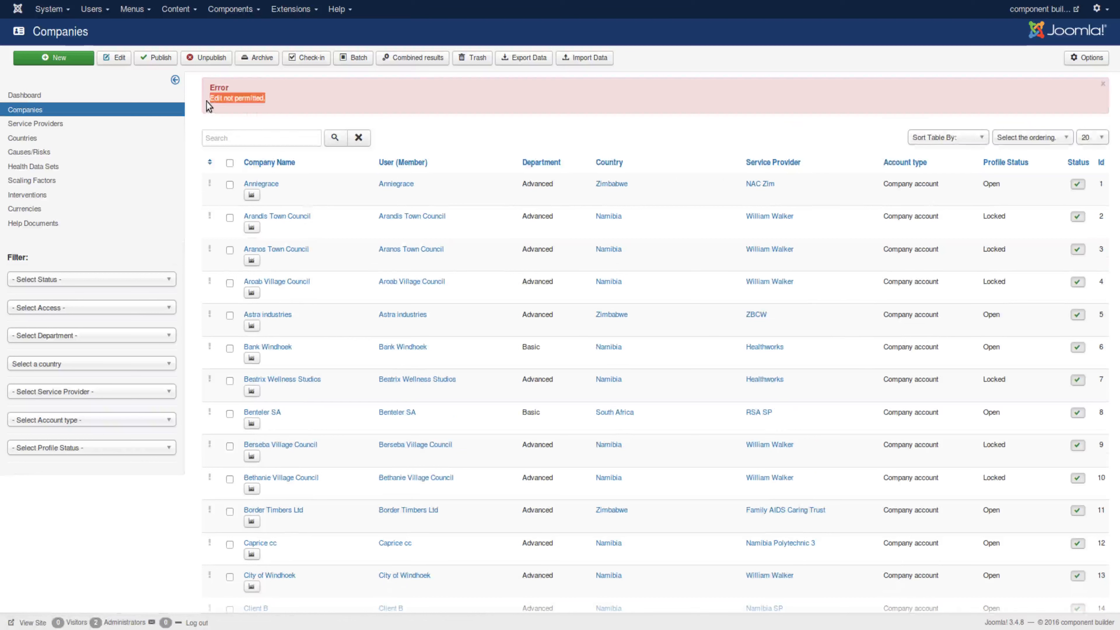
# View Arandis Town Council's chart and table links and the Work Days Lost chart of the first company in the list
pyautogui.click(253, 228)
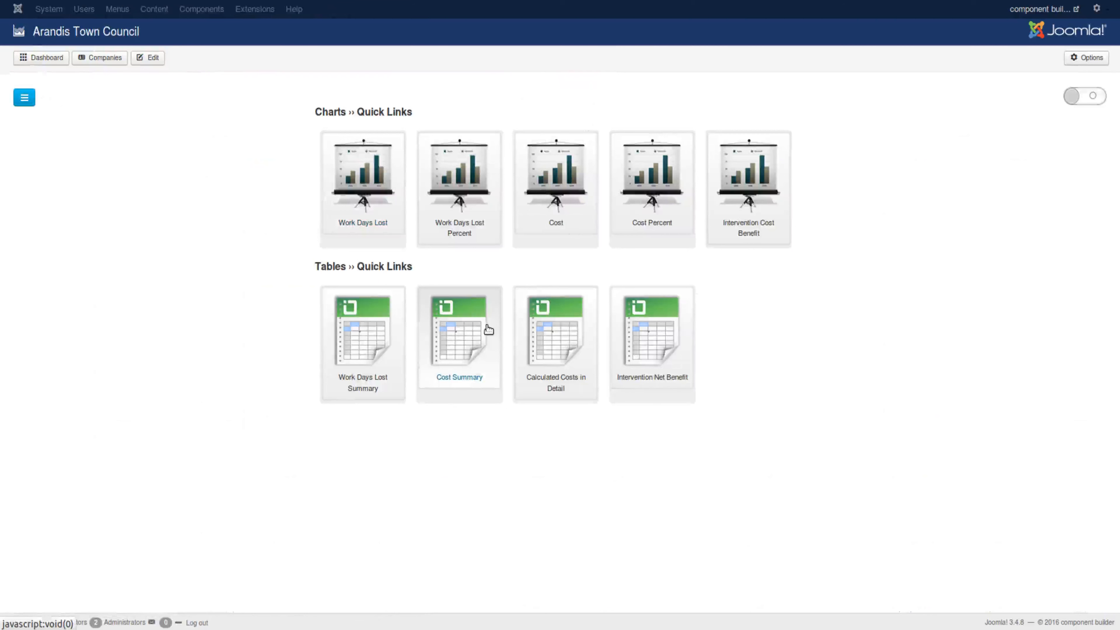
pyautogui.click(108, 63)
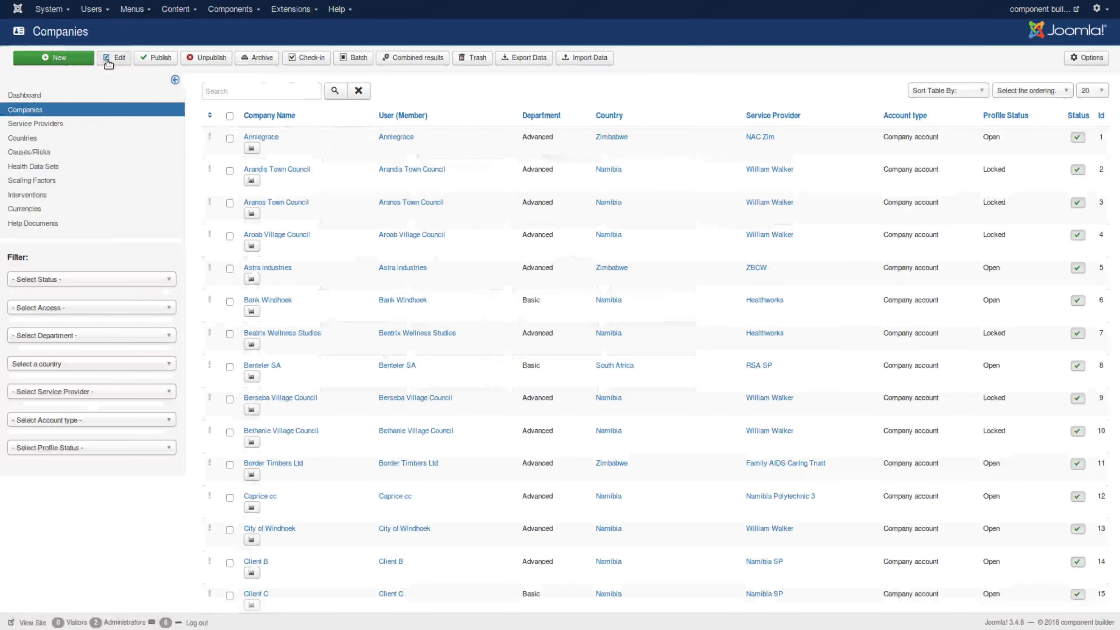
pyautogui.click(250, 148)
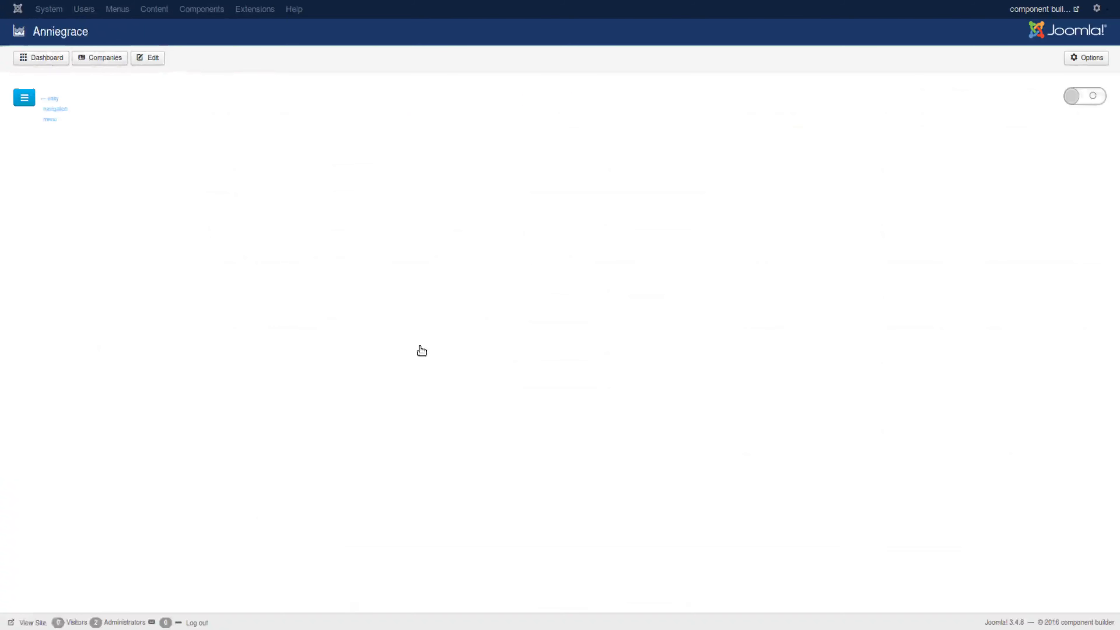
pyautogui.click(339, 217)
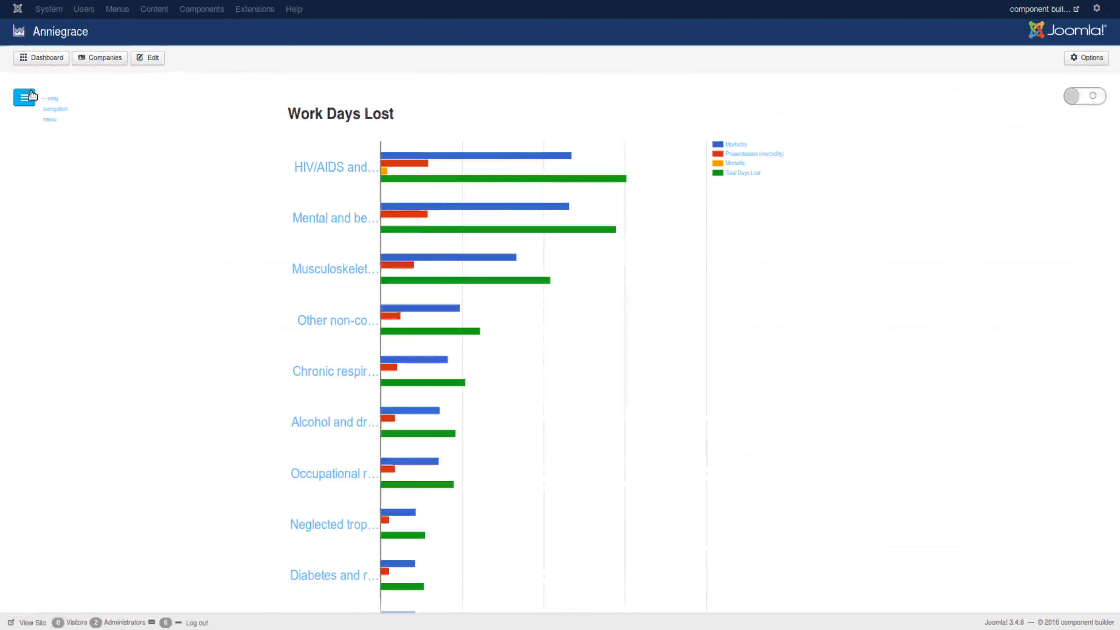
pyautogui.scroll(-12, 255, 360)
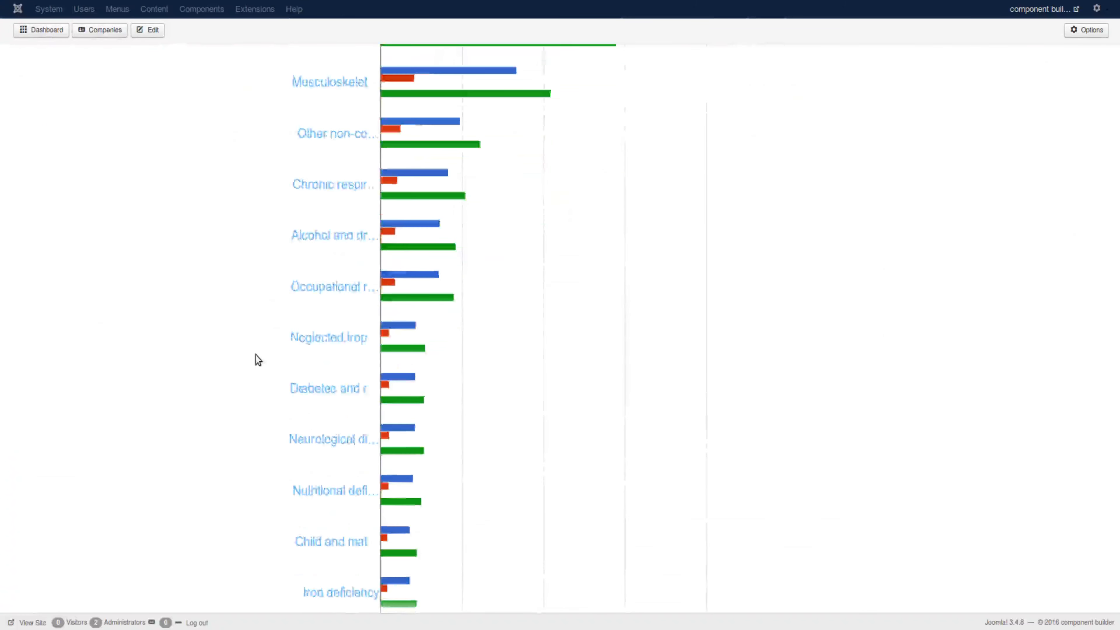
pyautogui.scroll(10, 252, 358)
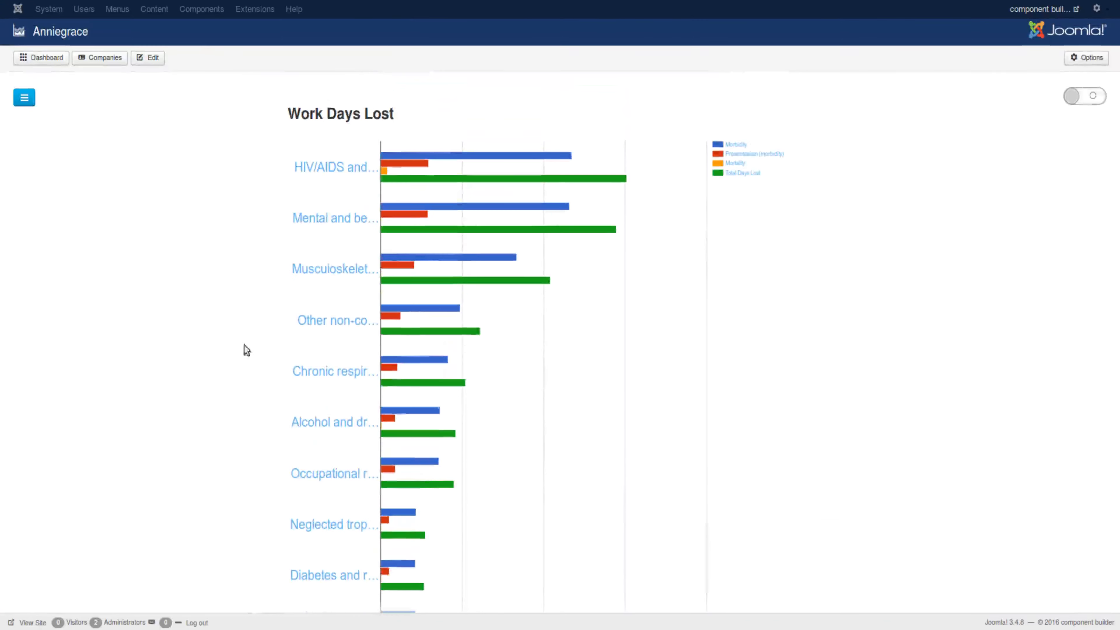
pyautogui.click(46, 61)
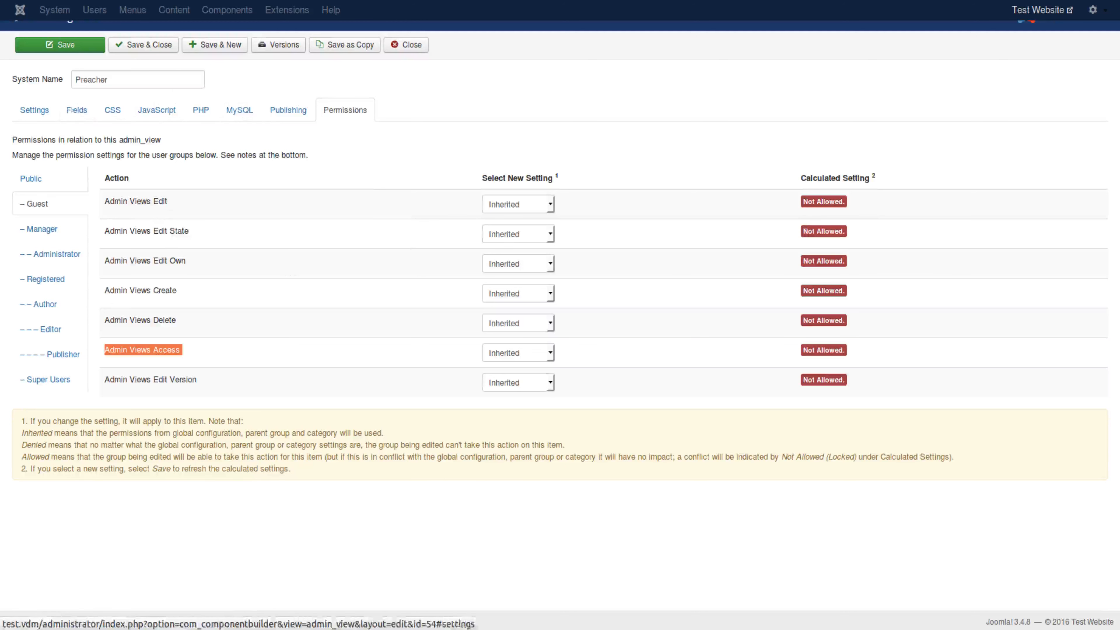
# Open the permission implementation in the Preacher view's settings on the test site and remove all action rows from view.edit to view.access
pyautogui.click(31, 110)
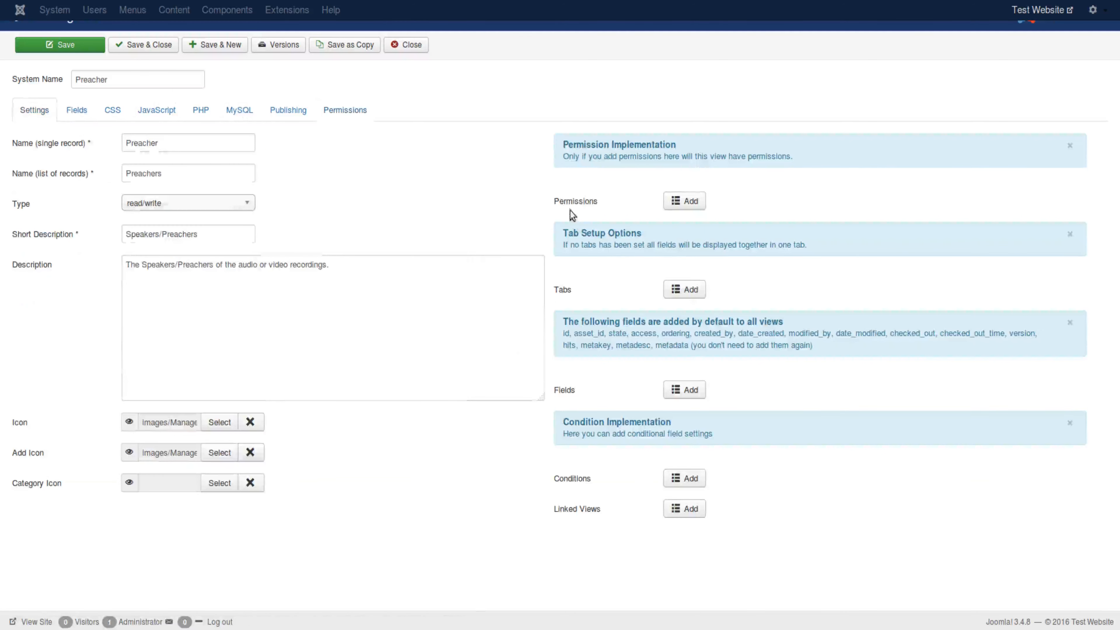
pyautogui.click(684, 203)
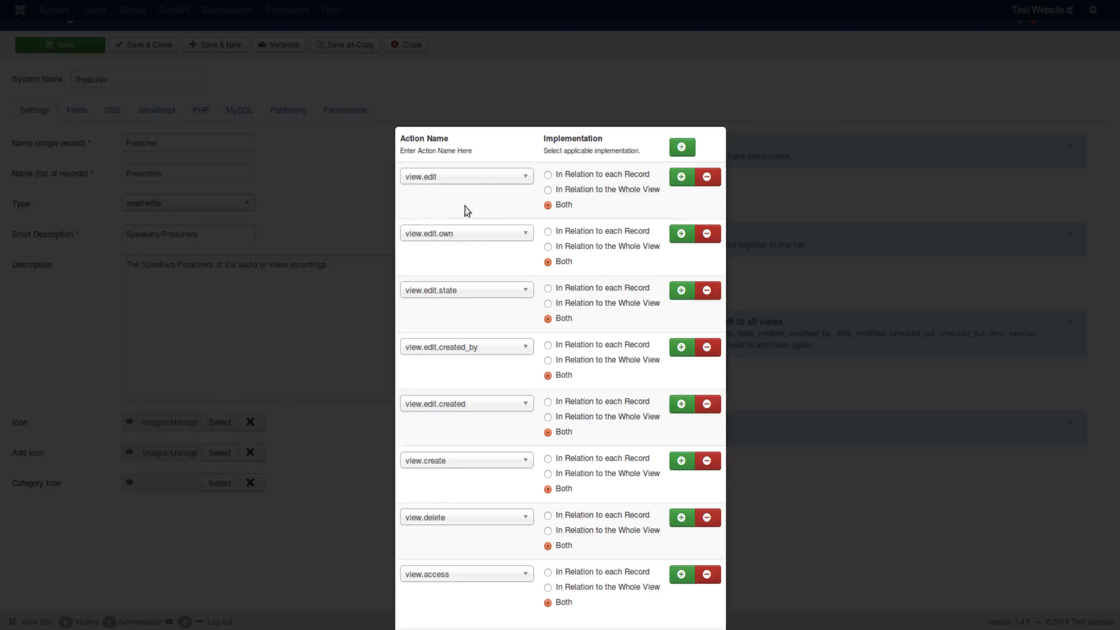
pyautogui.scroll(-2, 493, 244)
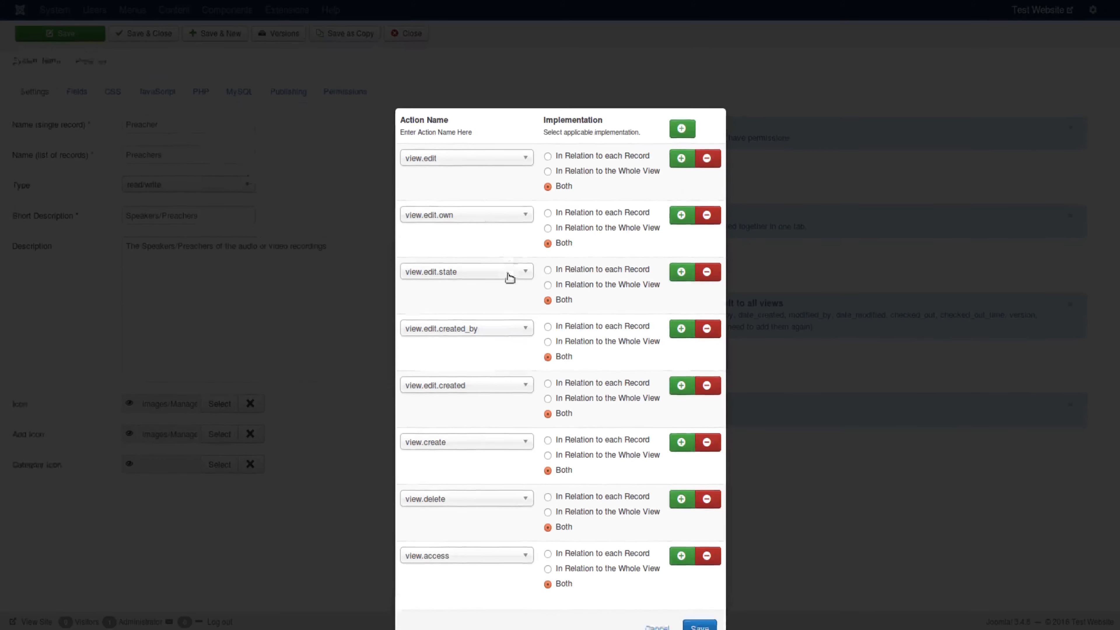
pyautogui.click(706, 537)
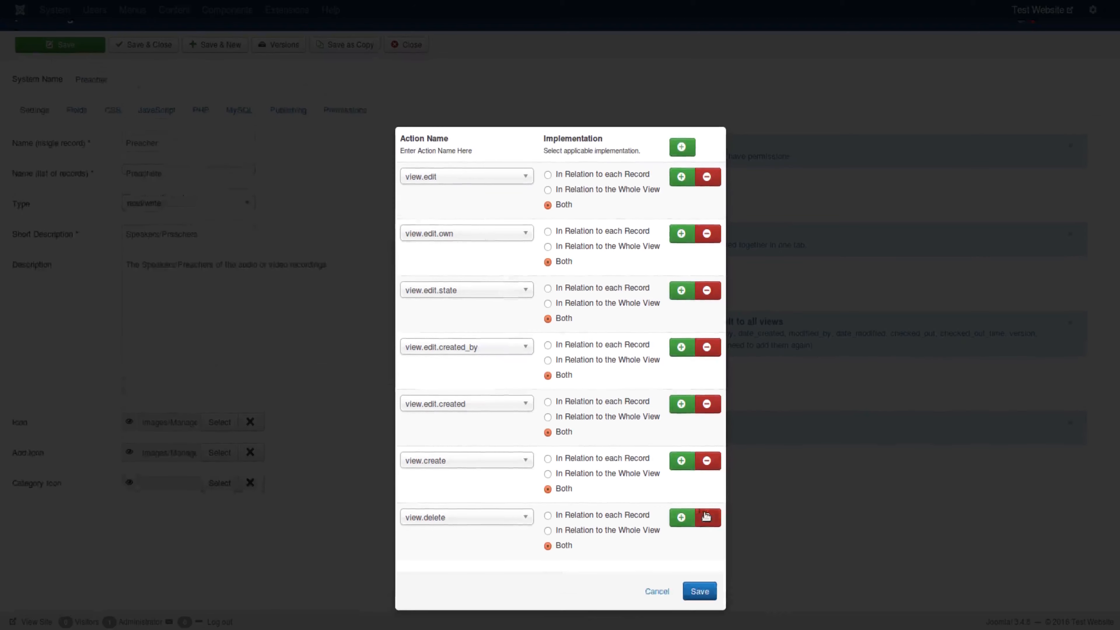
pyautogui.click(706, 517)
pyautogui.click(703, 462)
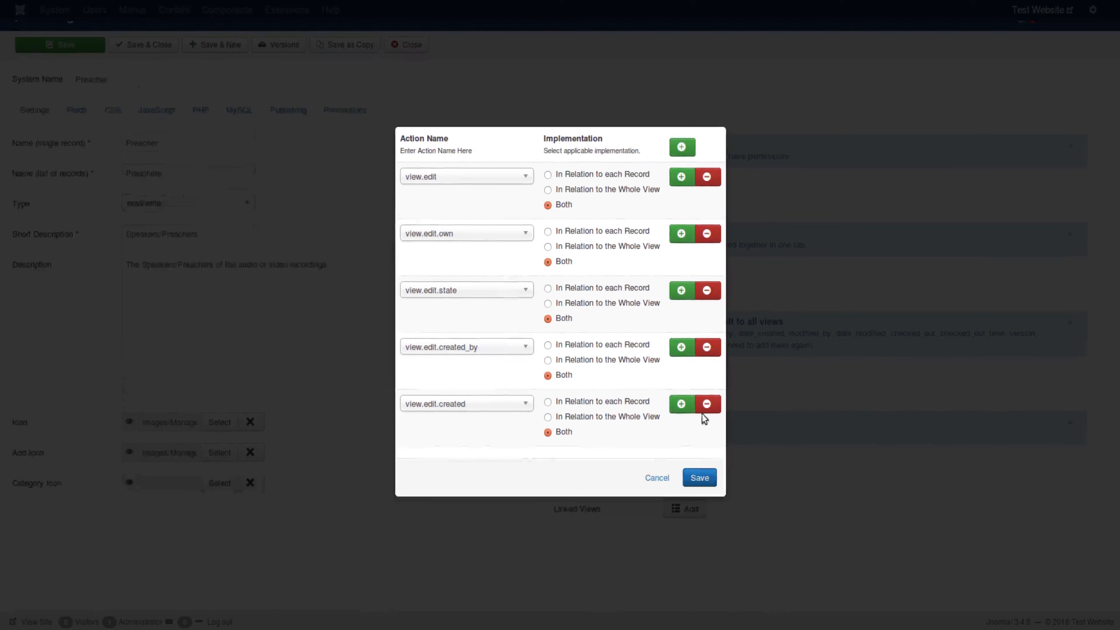
pyautogui.click(706, 347)
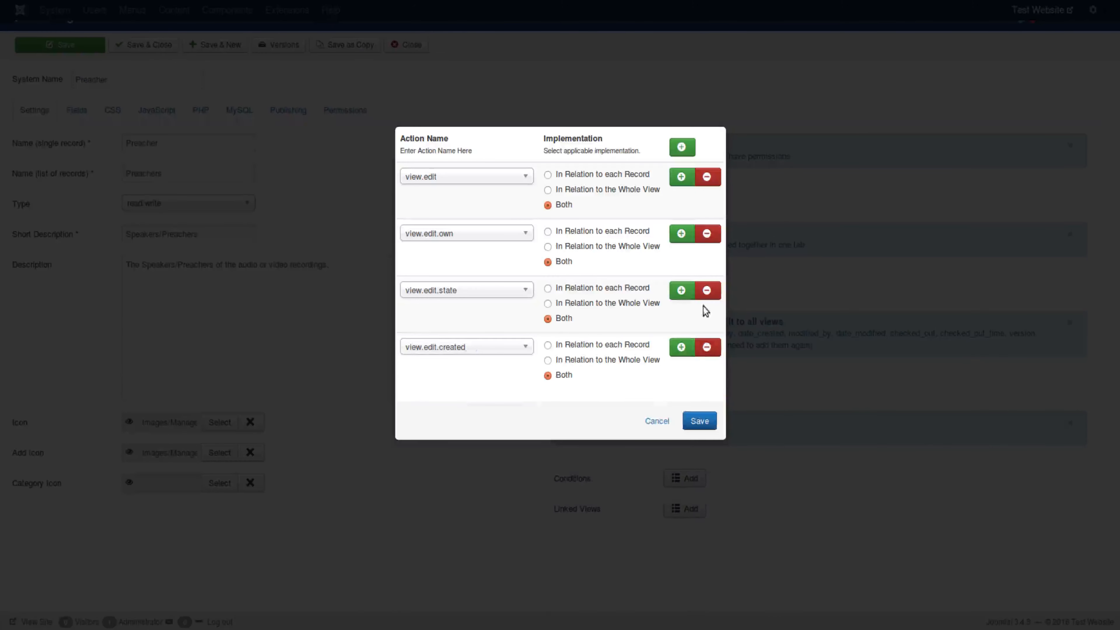
pyautogui.click(710, 289)
pyautogui.click(708, 234)
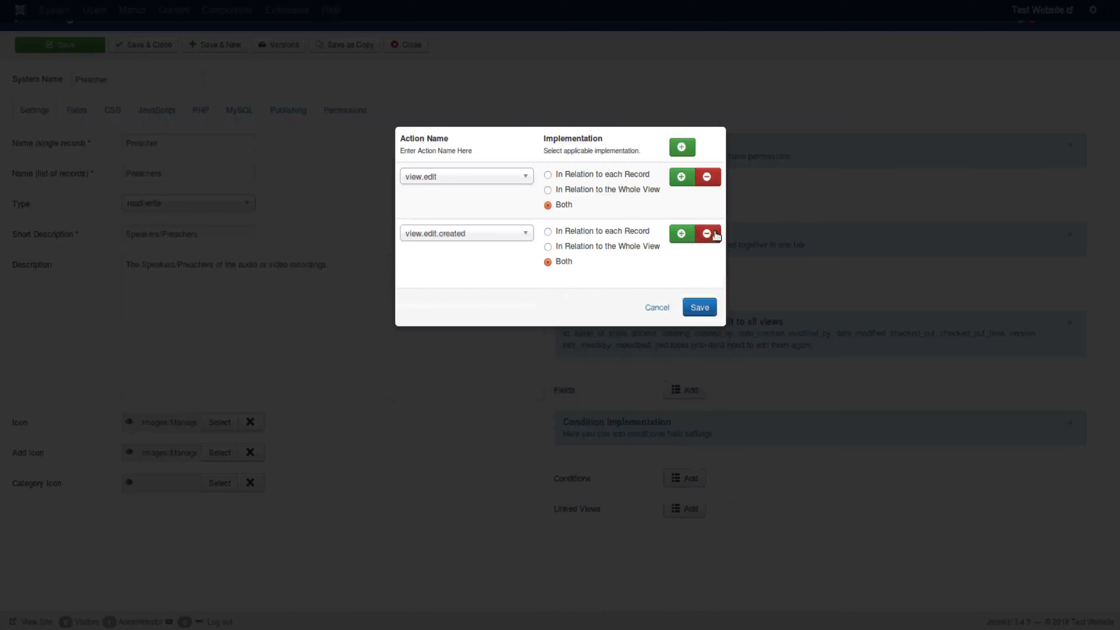
pyautogui.click(707, 234)
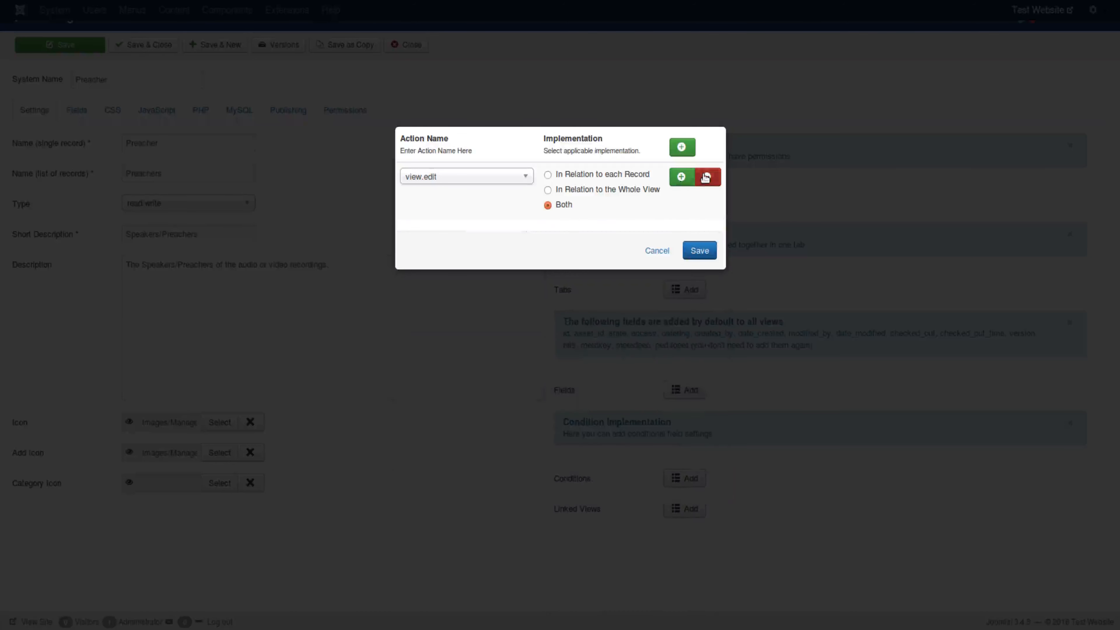
pyautogui.click(715, 179)
# Add a new permission row and browse the core and view actions available for it
pyautogui.click(681, 150)
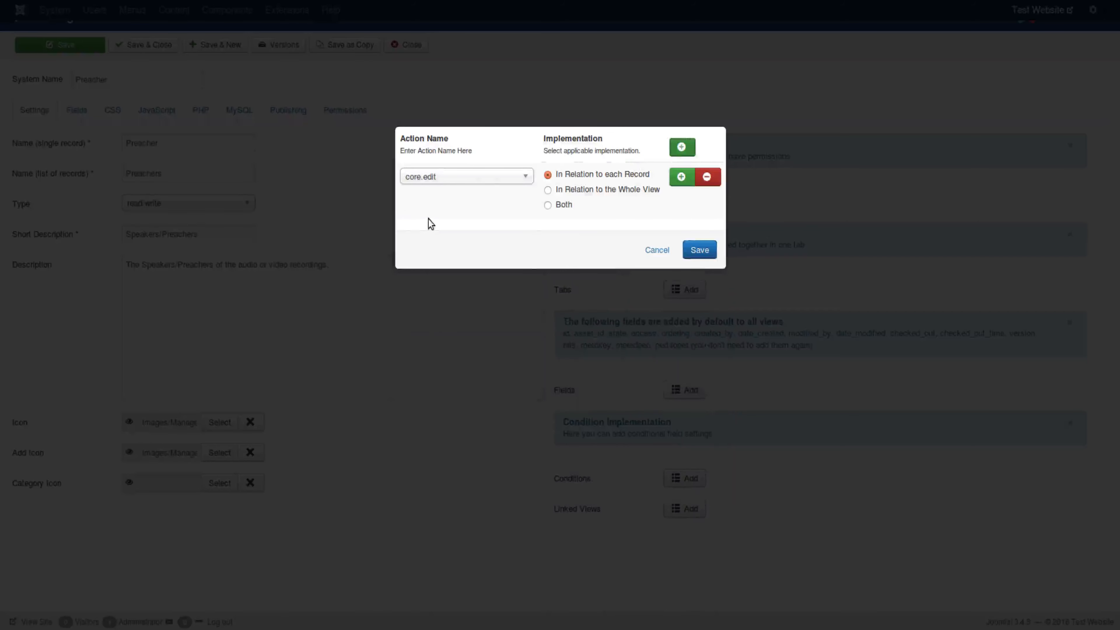
pyautogui.click(485, 179)
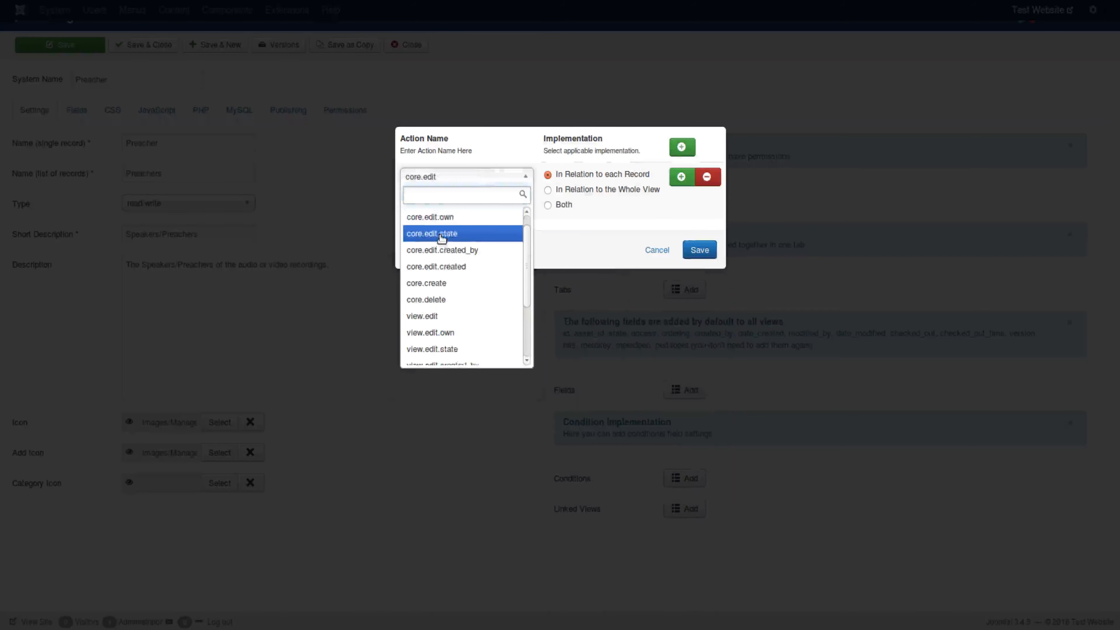
pyautogui.scroll(3, 441, 239)
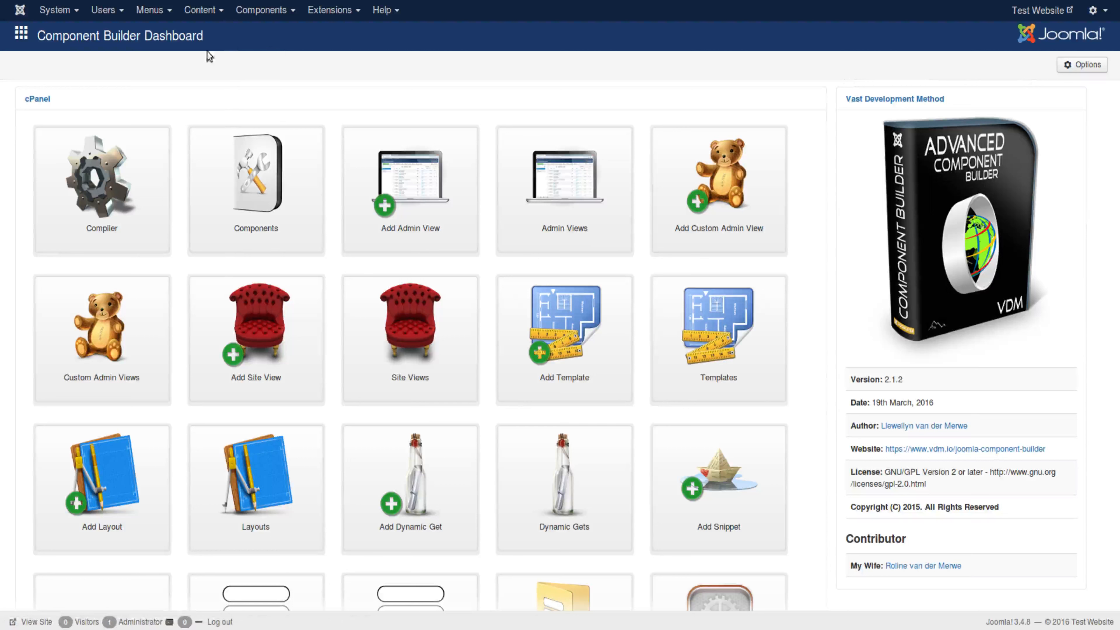
# Open the component builder's global permissions from its dashboard and examine the Public group's general create, edit and delete actions
pyautogui.click(1076, 66)
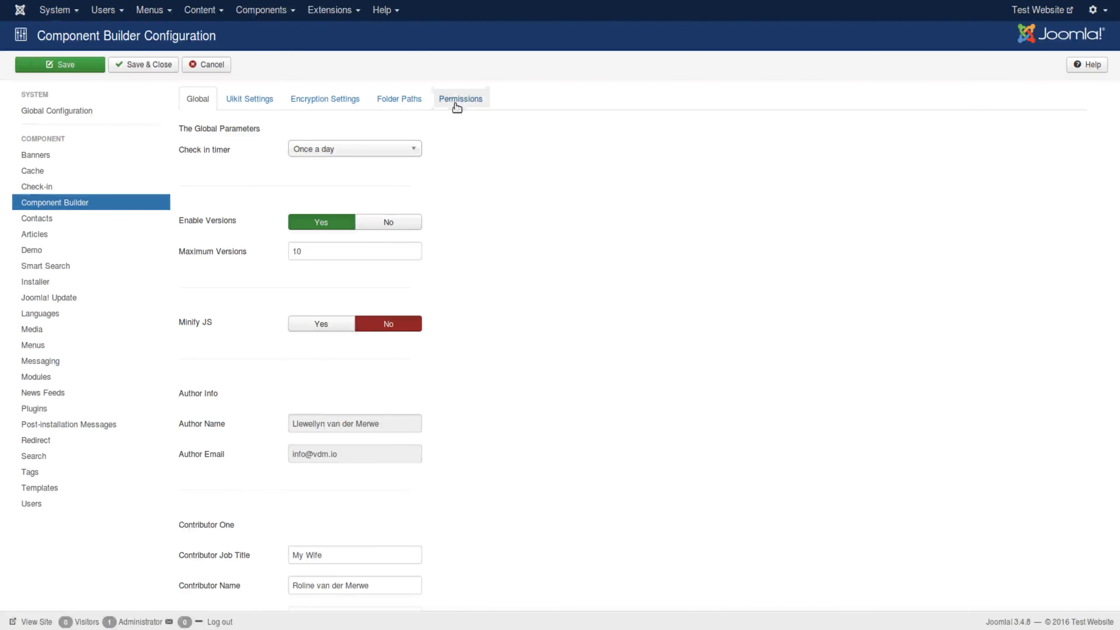
pyautogui.click(457, 104)
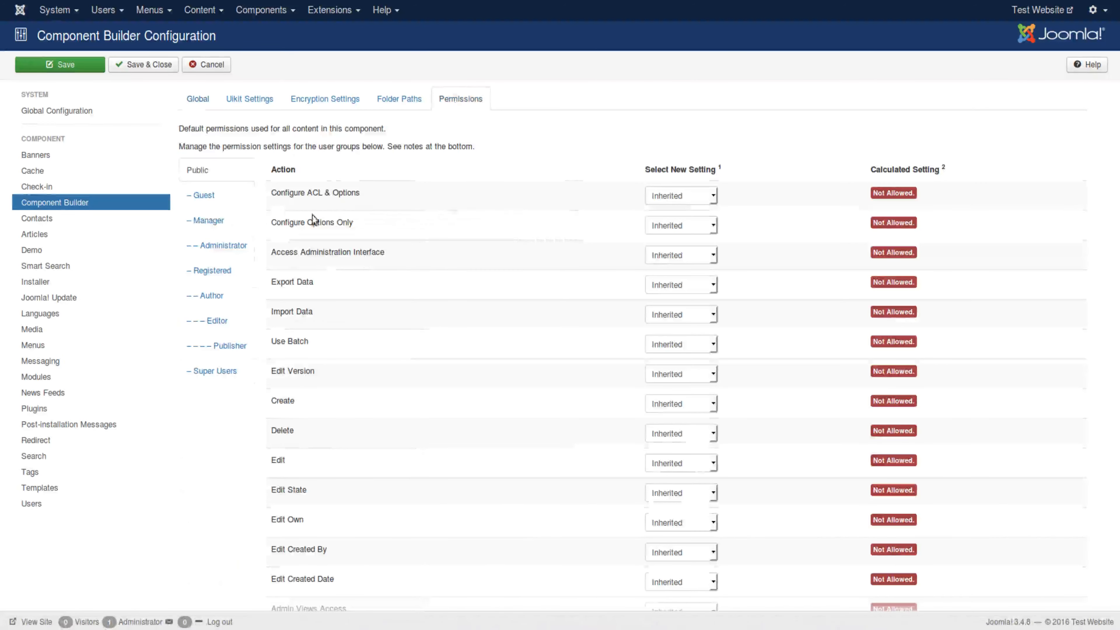
pyautogui.scroll(-3, 424, 329)
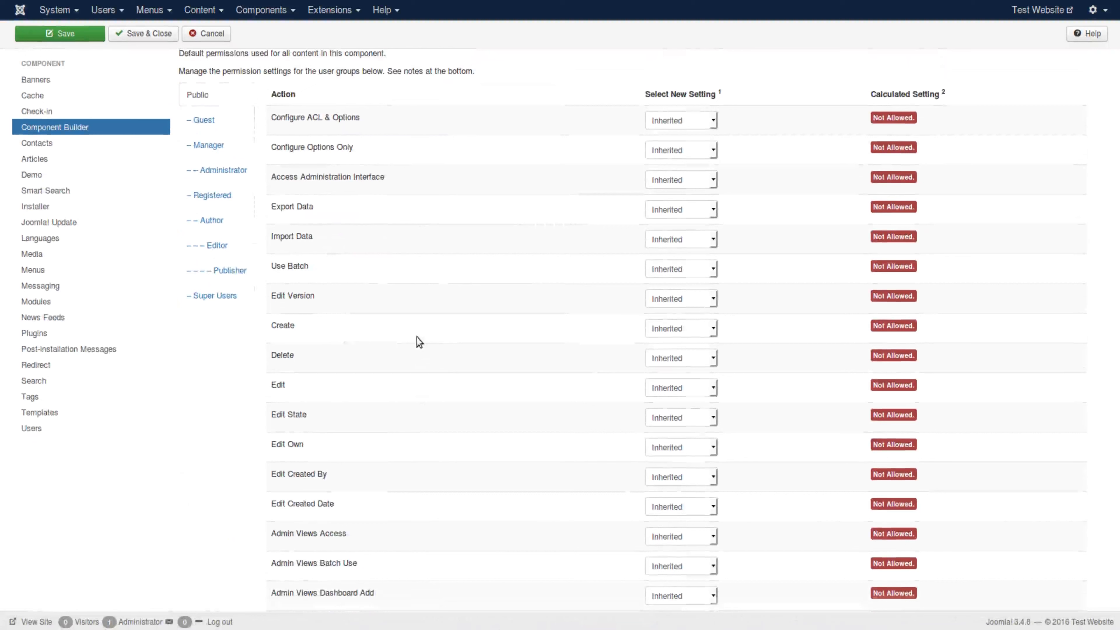
pyautogui.moveTo(291, 326)
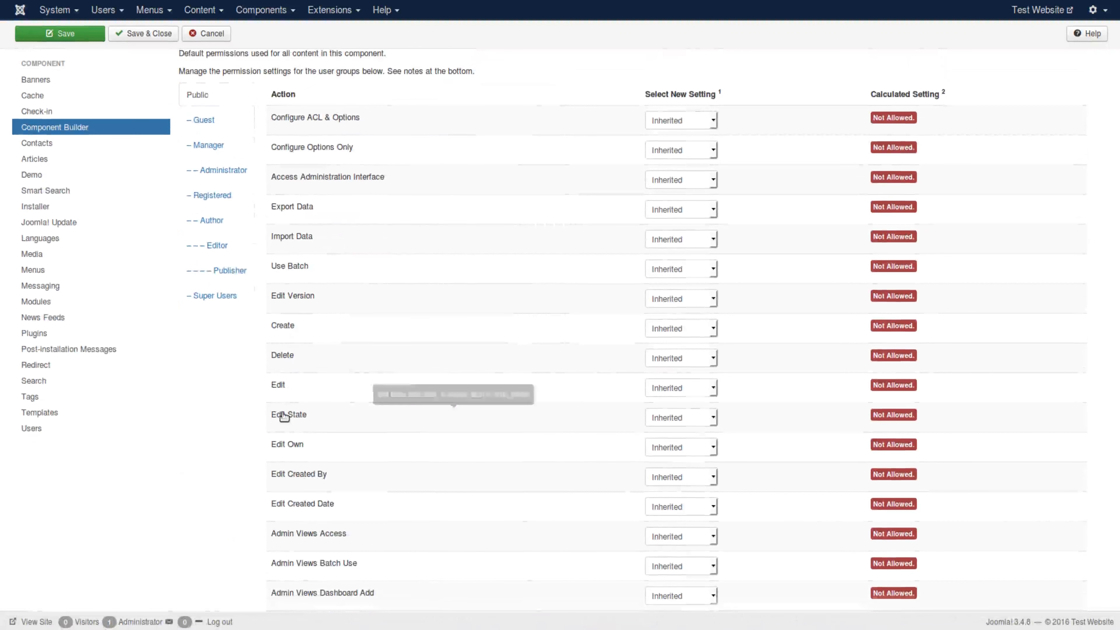
pyautogui.moveTo(282, 475)
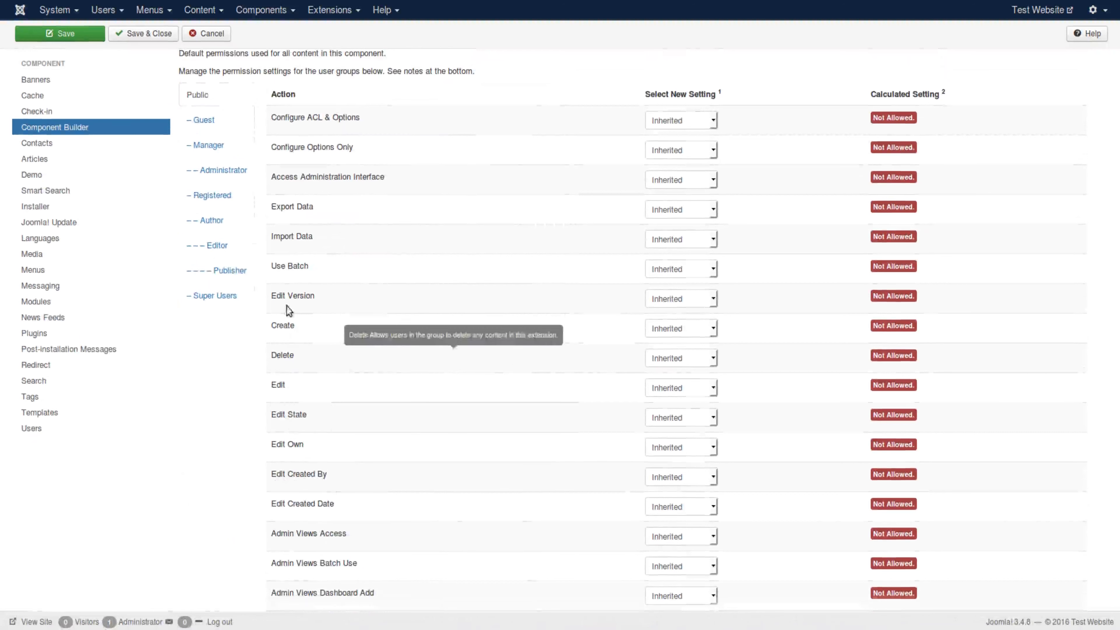
pyautogui.moveTo(303, 506)
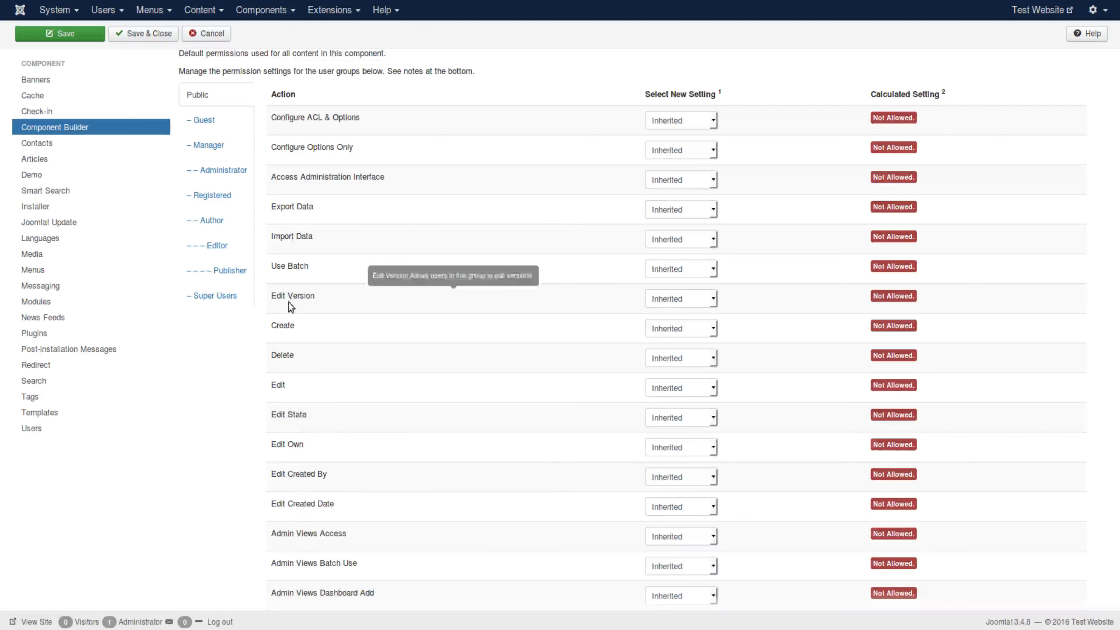
# Set the Public group's global Create permission to Denied
pyautogui.click(686, 328)
pyautogui.click(673, 365)
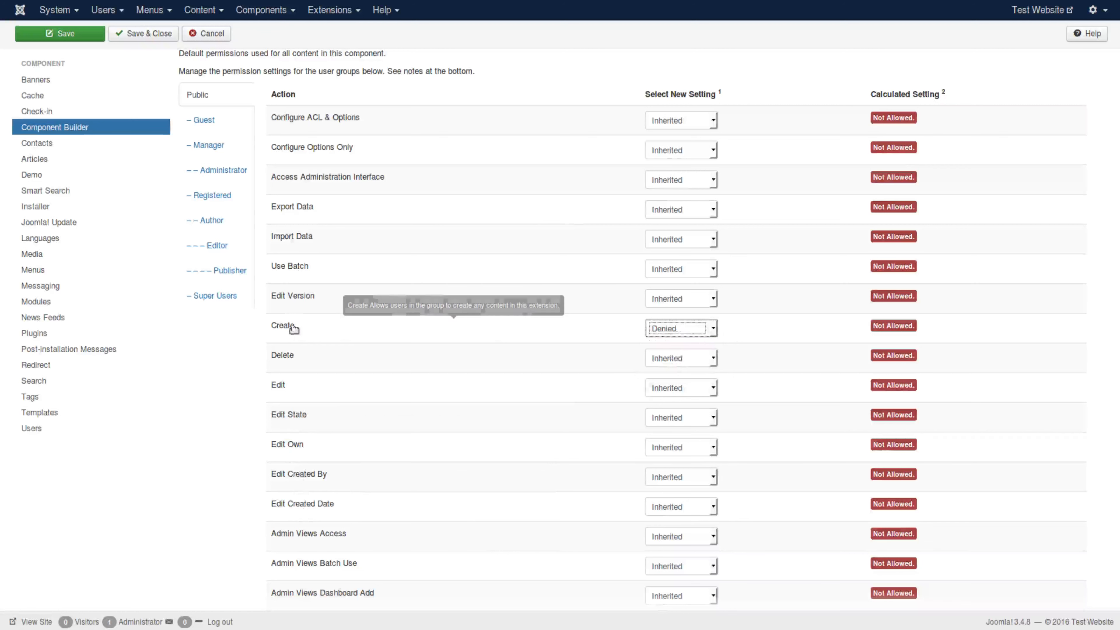
pyautogui.moveTo(269, 333); pyautogui.dragTo(321, 330)
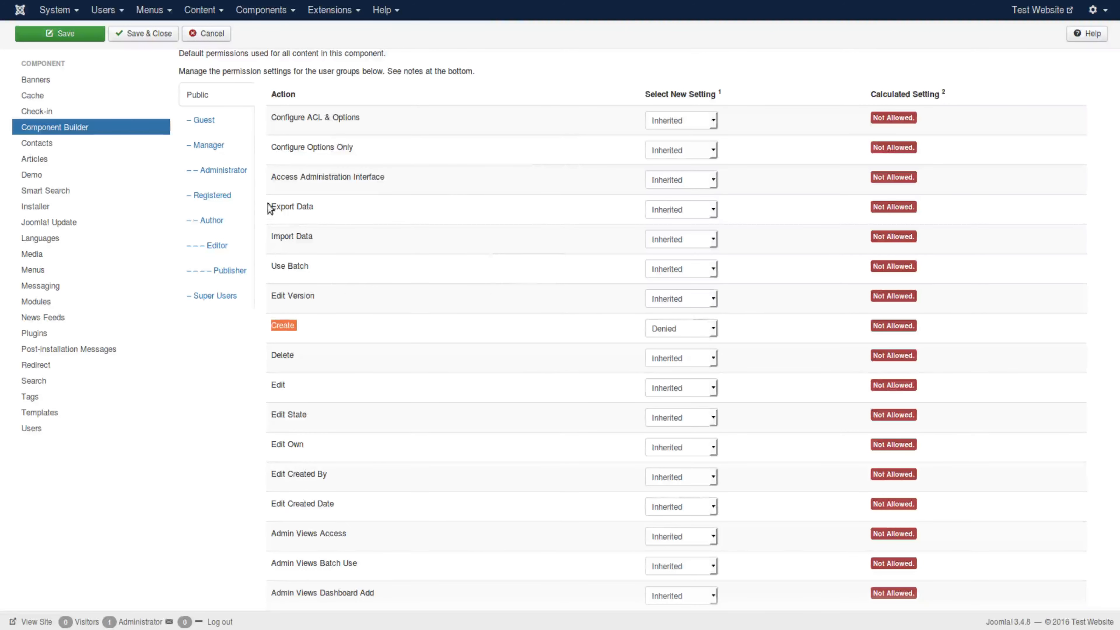
# Examine the view-specific permissions Admin Views Access and Admin Views Batch Use for the Public group
pyautogui.scroll(-1, 282, 463)
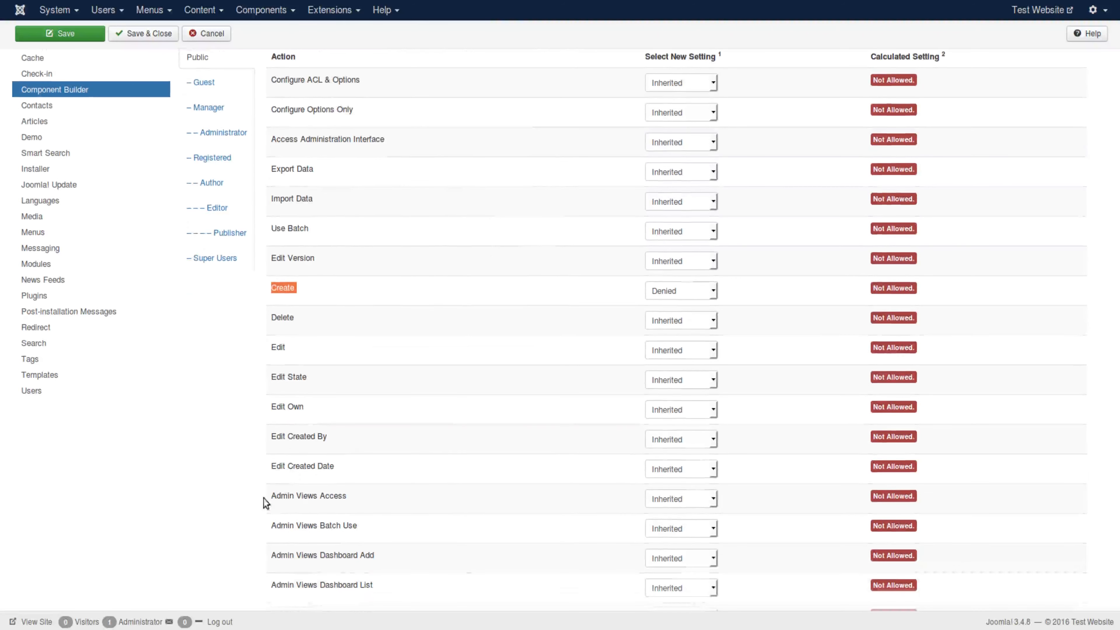
pyautogui.moveTo(263, 499); pyautogui.dragTo(318, 503)
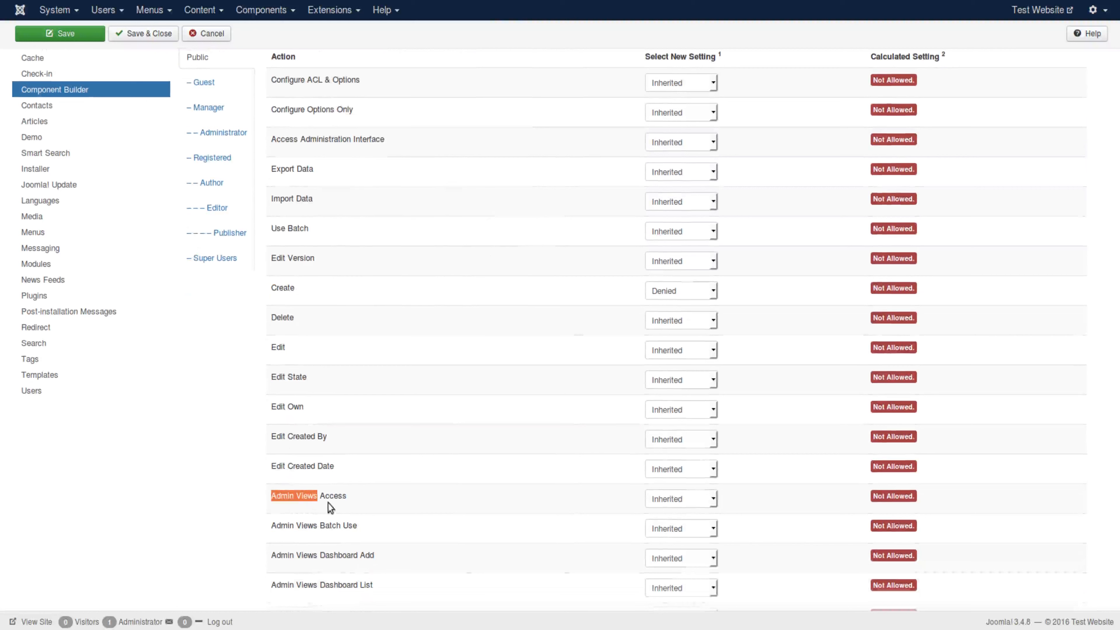
pyautogui.moveTo(320, 506)
pyautogui.moveTo(268, 529); pyautogui.dragTo(310, 526)
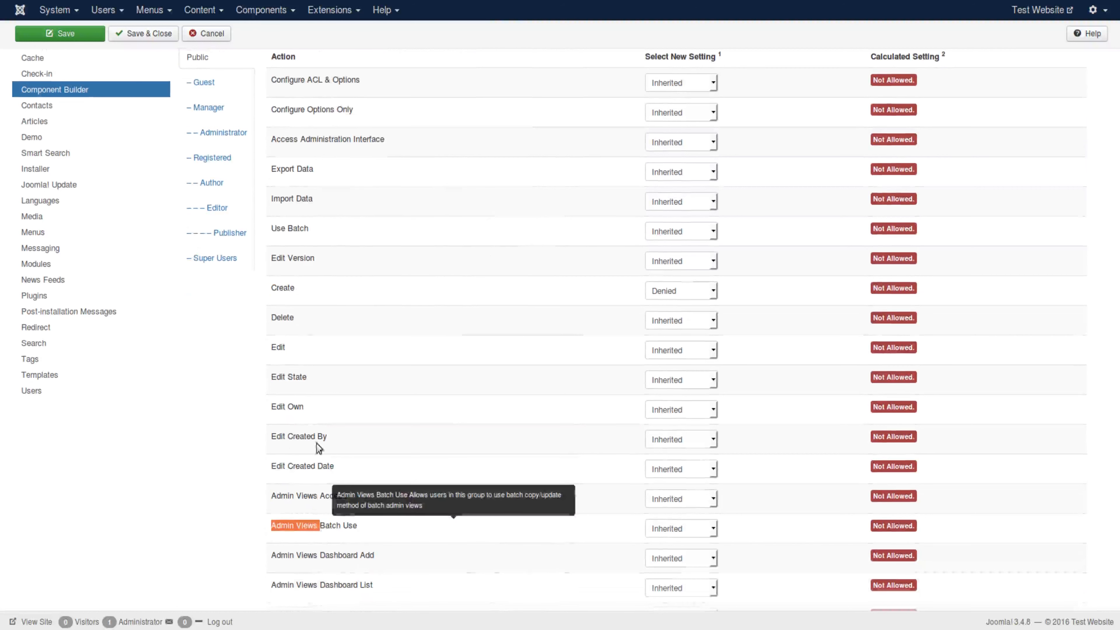
# Set the Public group's Use Batch and Admin Views Batch Use permissions to Allowed
pyautogui.click(273, 237)
pyautogui.moveTo(272, 237); pyautogui.dragTo(322, 238)
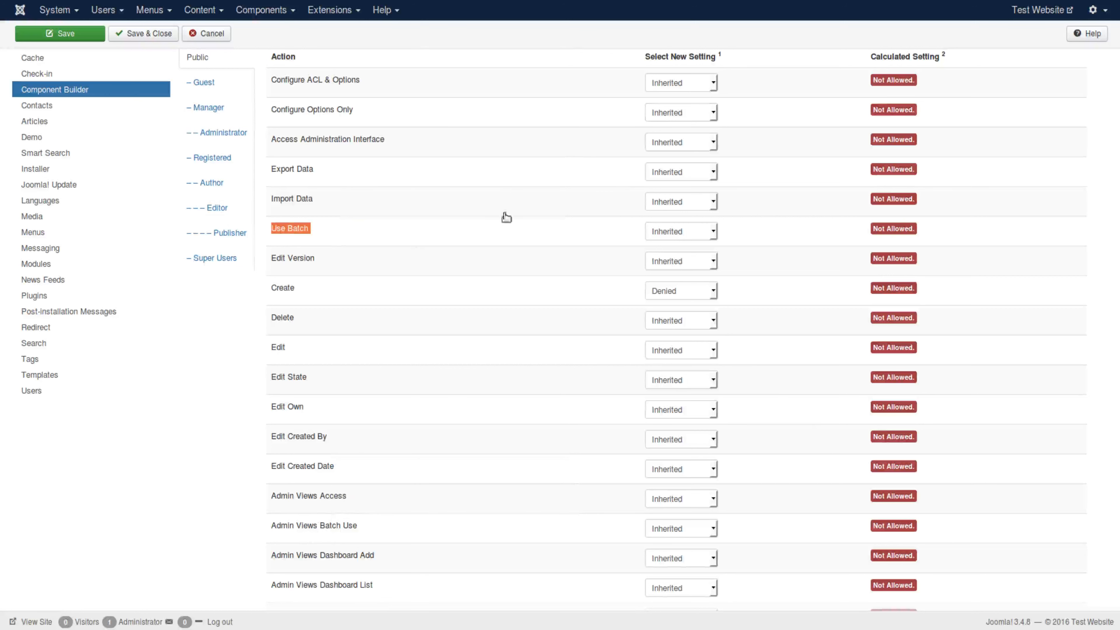
pyautogui.click(705, 231)
pyautogui.click(684, 255)
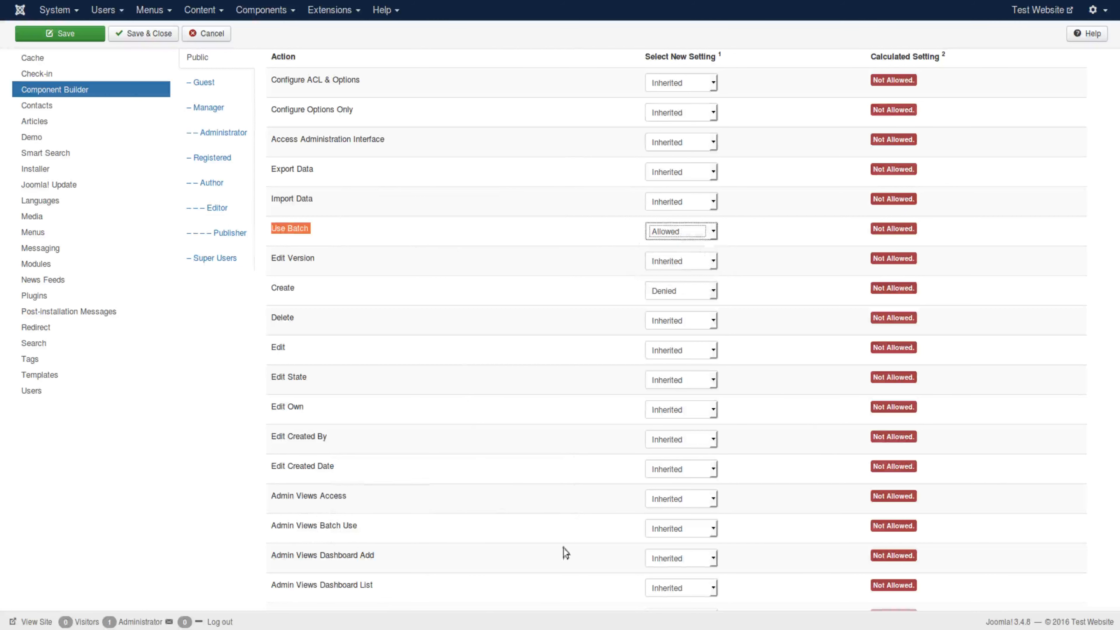
pyautogui.click(675, 531)
pyautogui.click(671, 555)
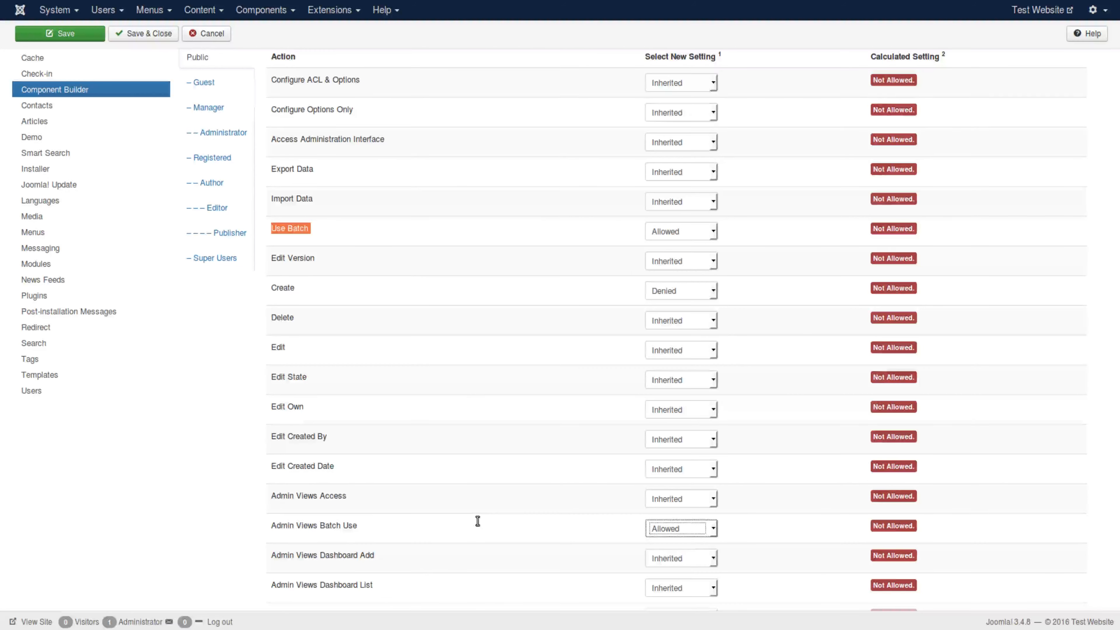
# Try Denied and Inherited for the Public group's Admin Views Batch Use while keeping the global Use Batch at Allowed
pyautogui.click(684, 536)
pyautogui.click(670, 570)
pyautogui.click(679, 230)
pyautogui.click(676, 258)
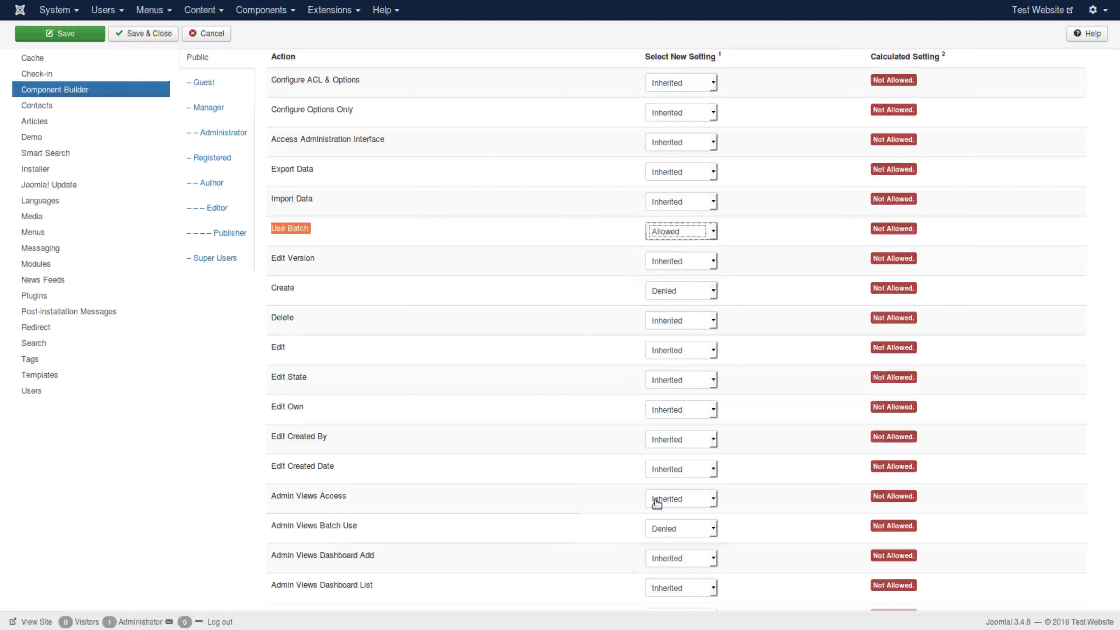
pyautogui.click(680, 530)
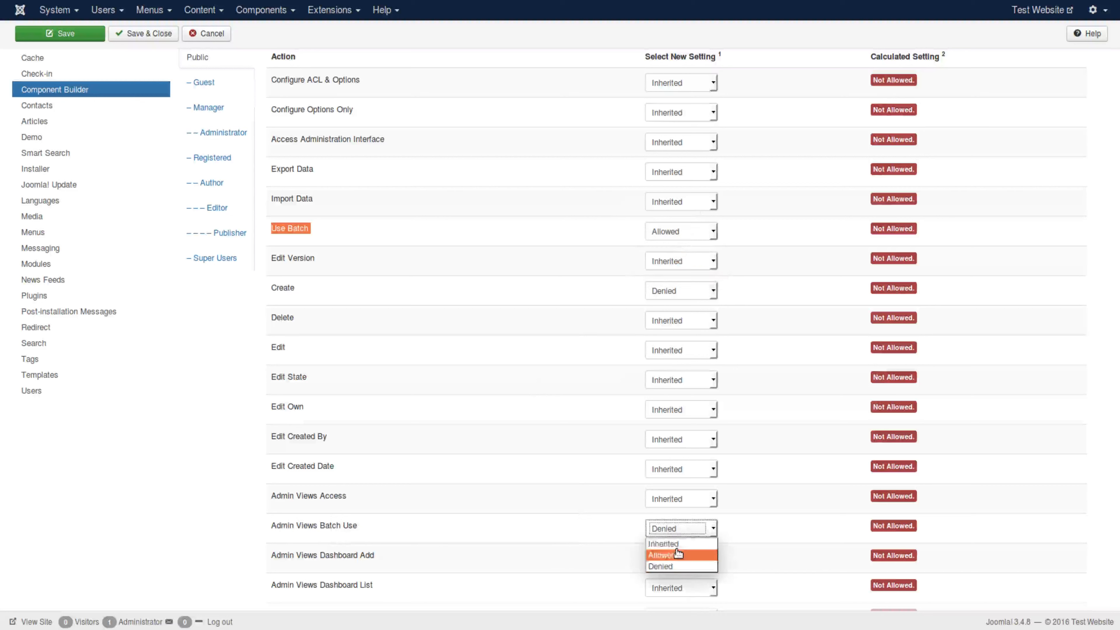
pyautogui.click(679, 546)
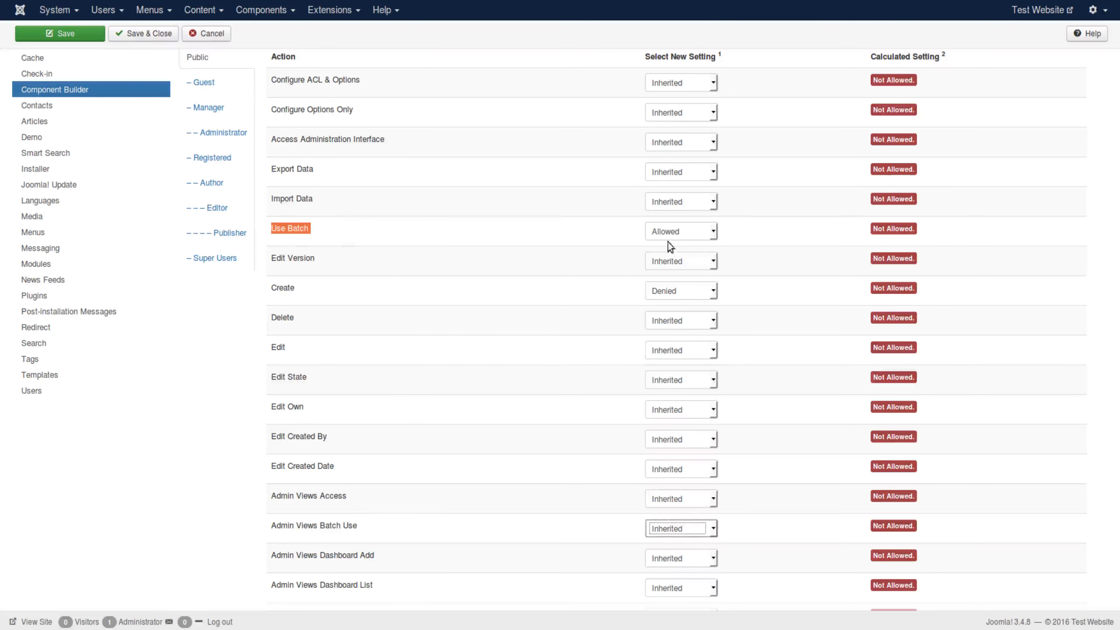
# Set the Public group's Admin Views Batch Use to Allowed and the global Use Batch to Inherited
pyautogui.click(693, 529)
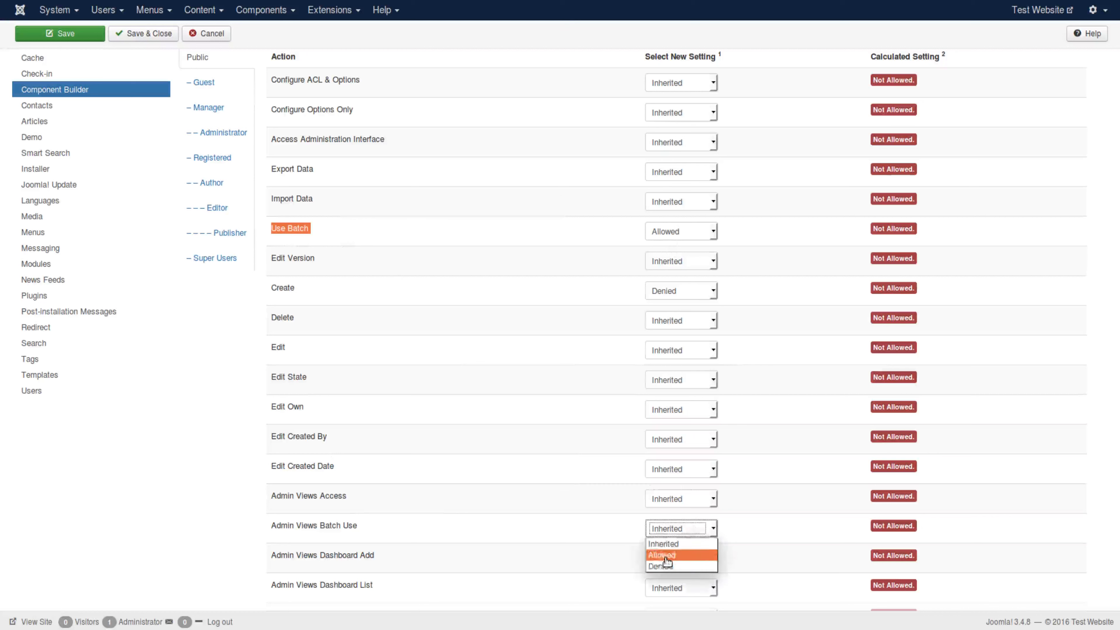
pyautogui.click(661, 556)
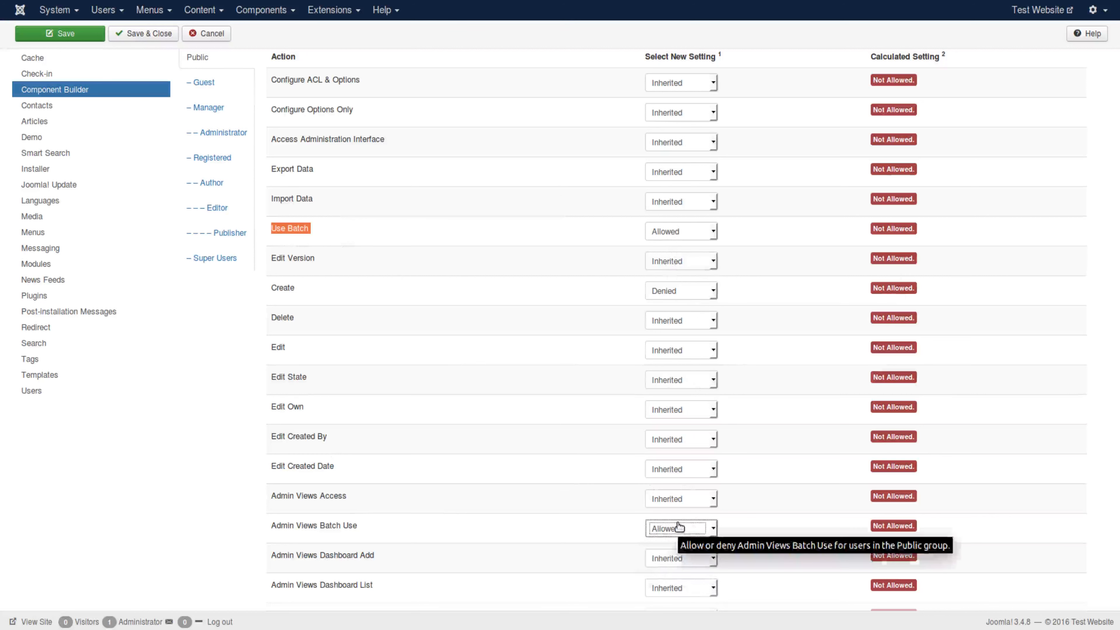
pyautogui.click(676, 229)
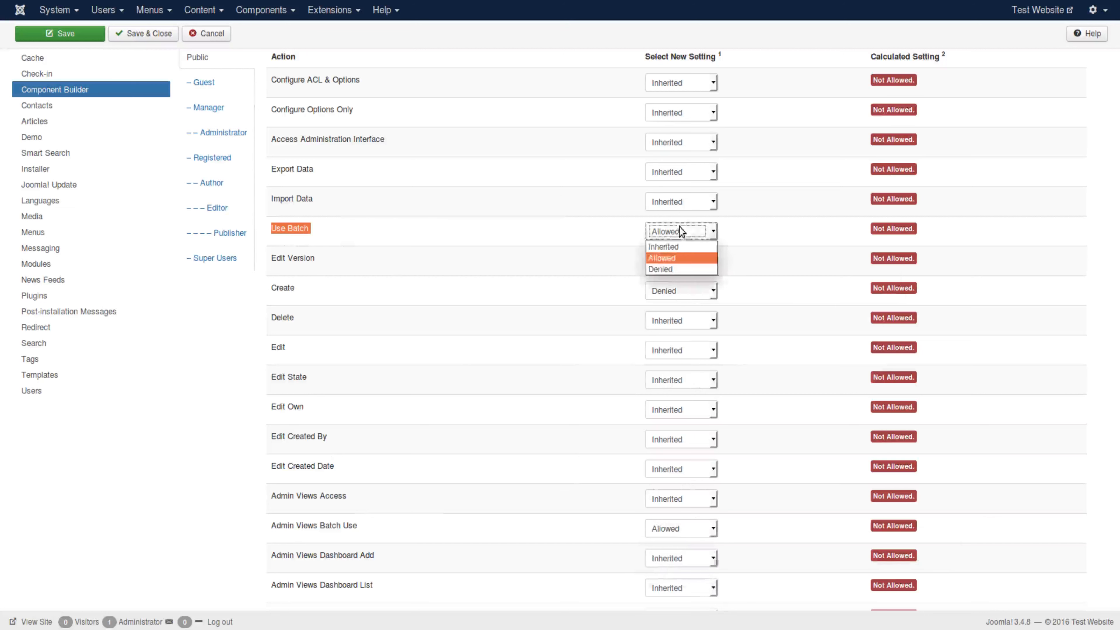
pyautogui.click(669, 247)
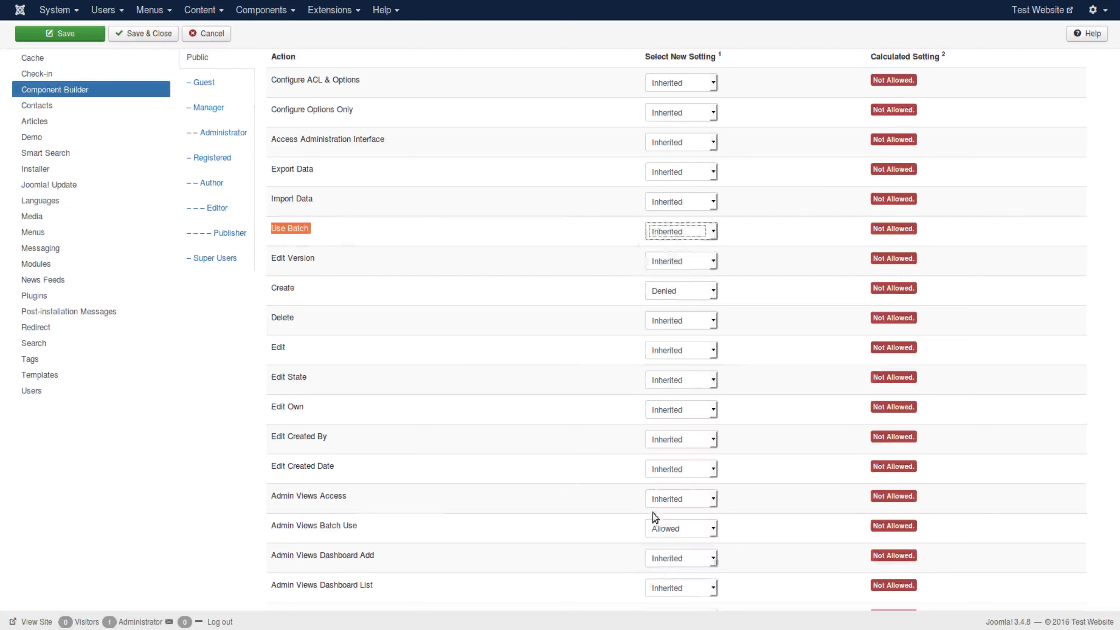
# Examine the Admin Views Dashboard Add permission and the choices available for the global Create permission
pyautogui.moveTo(272, 557); pyautogui.dragTo(320, 561)
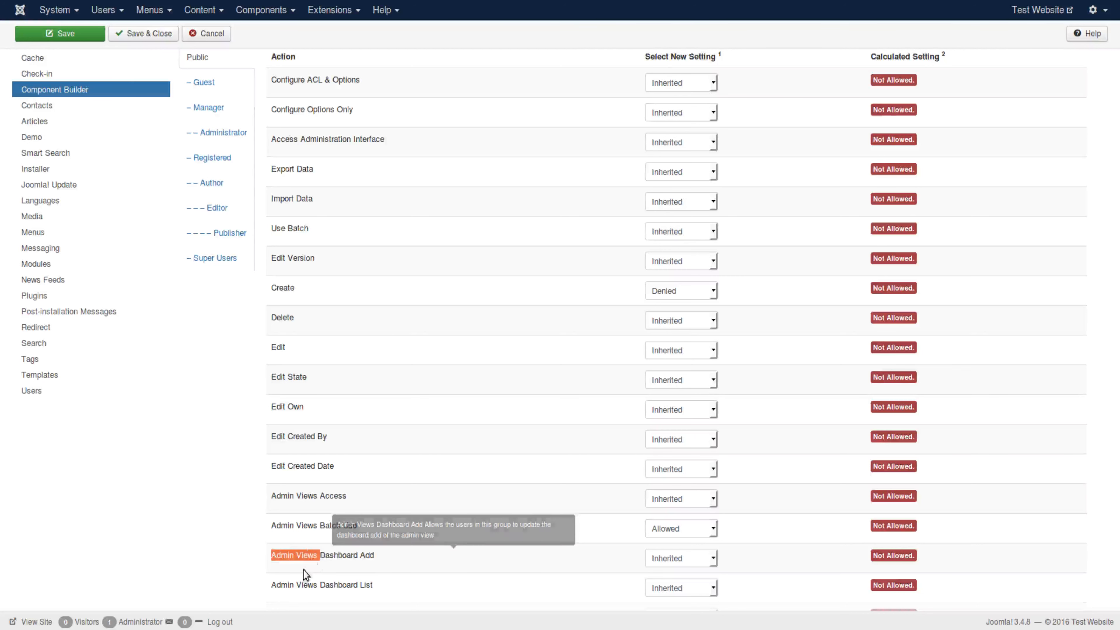
pyautogui.scroll(-3, 344, 568)
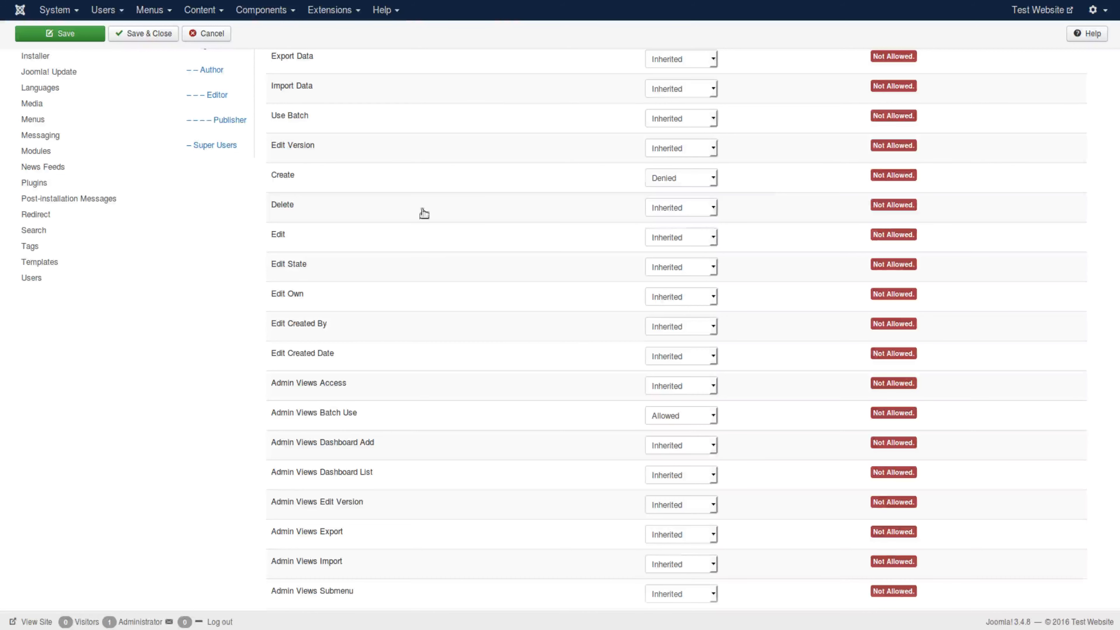
pyautogui.click(689, 177)
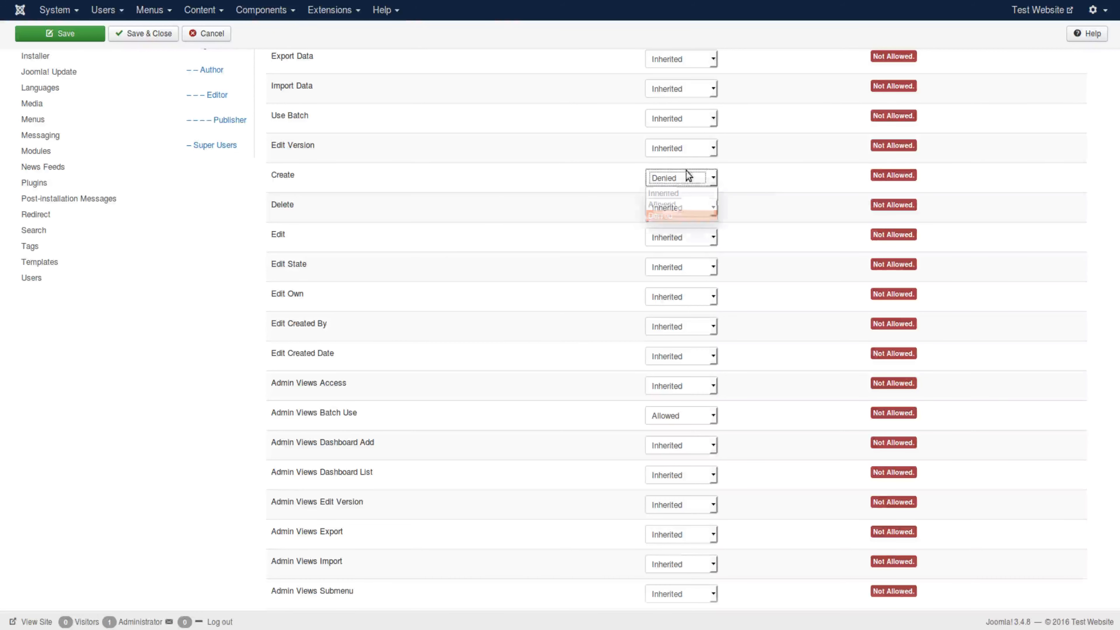
pyautogui.click(688, 175)
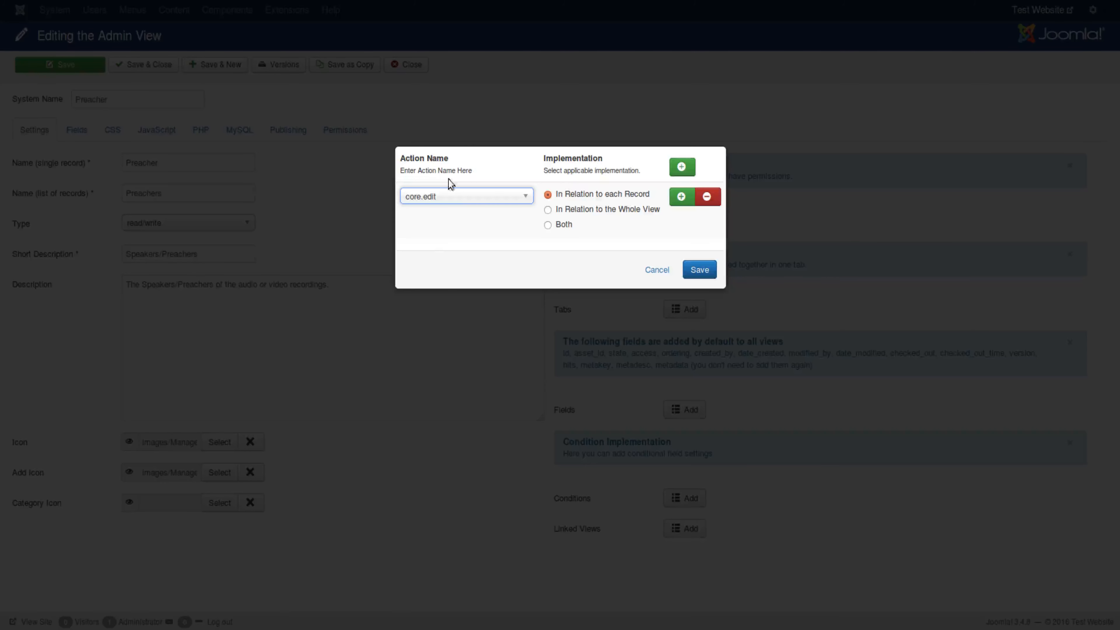
# Set the action of the Preacher view's permission row to view.edit
pyautogui.click(452, 199)
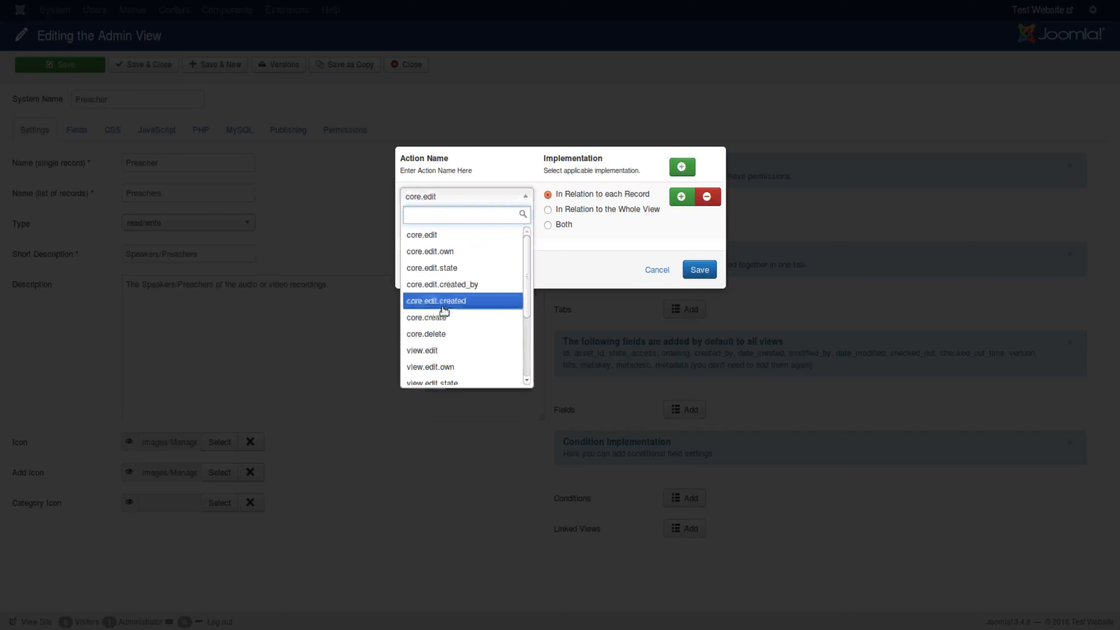
pyautogui.click(435, 354)
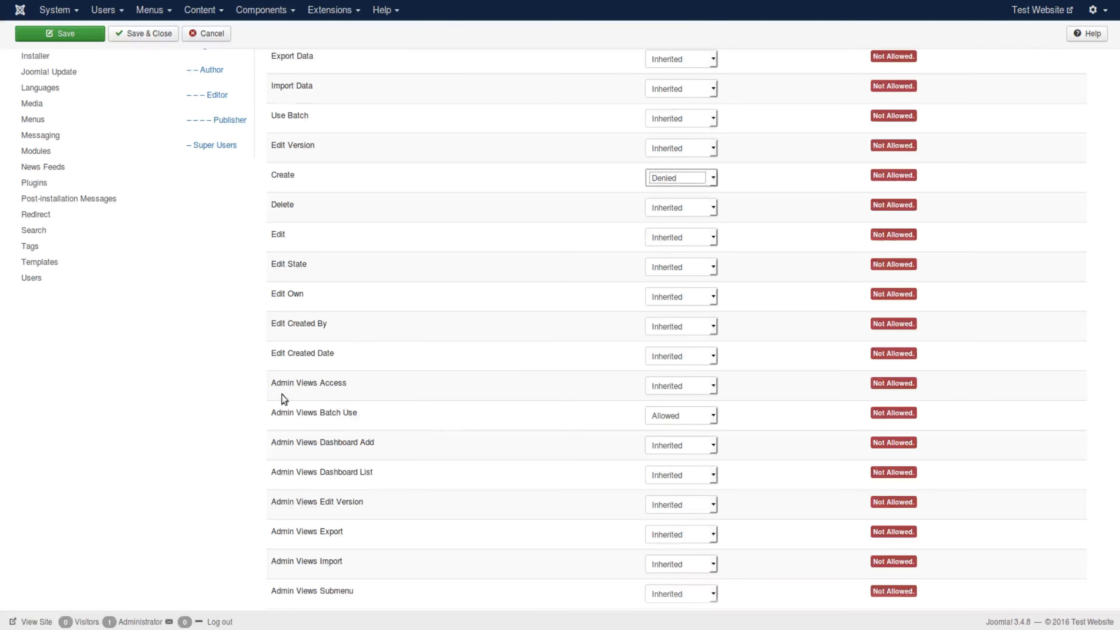
# Examine the Public group's Admin Views permissions from Access to Submenu, and the matching Custom Admin Views block
pyautogui.moveTo(259, 408); pyautogui.dragTo(465, 431)
pyautogui.moveTo(244, 375); pyautogui.dragTo(268, 424)
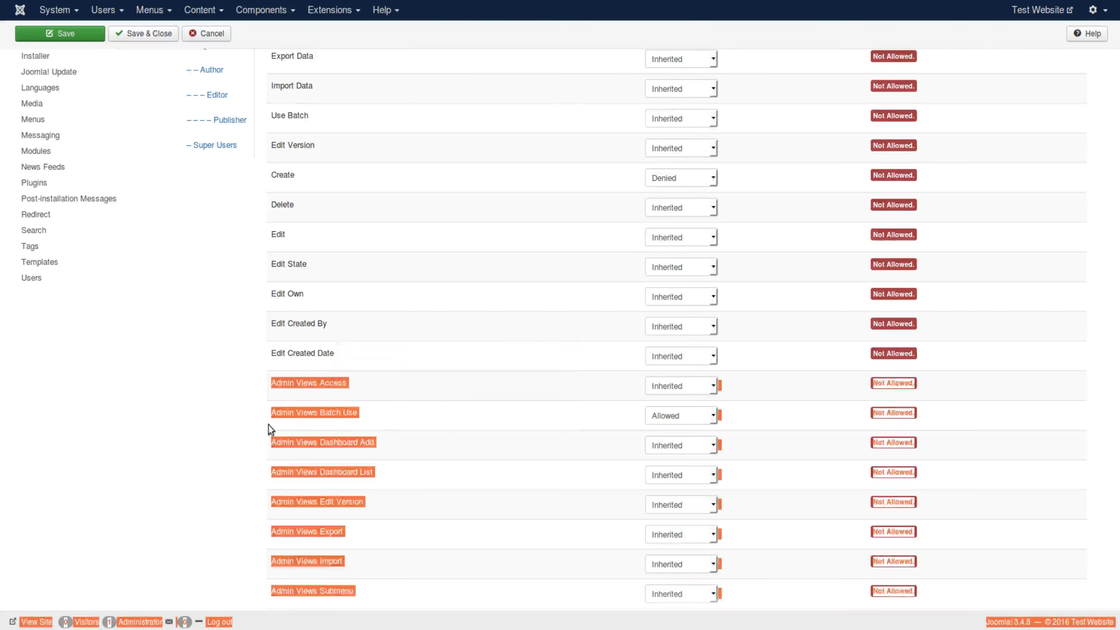
pyautogui.scroll(-3, 268, 425)
pyautogui.click(302, 409)
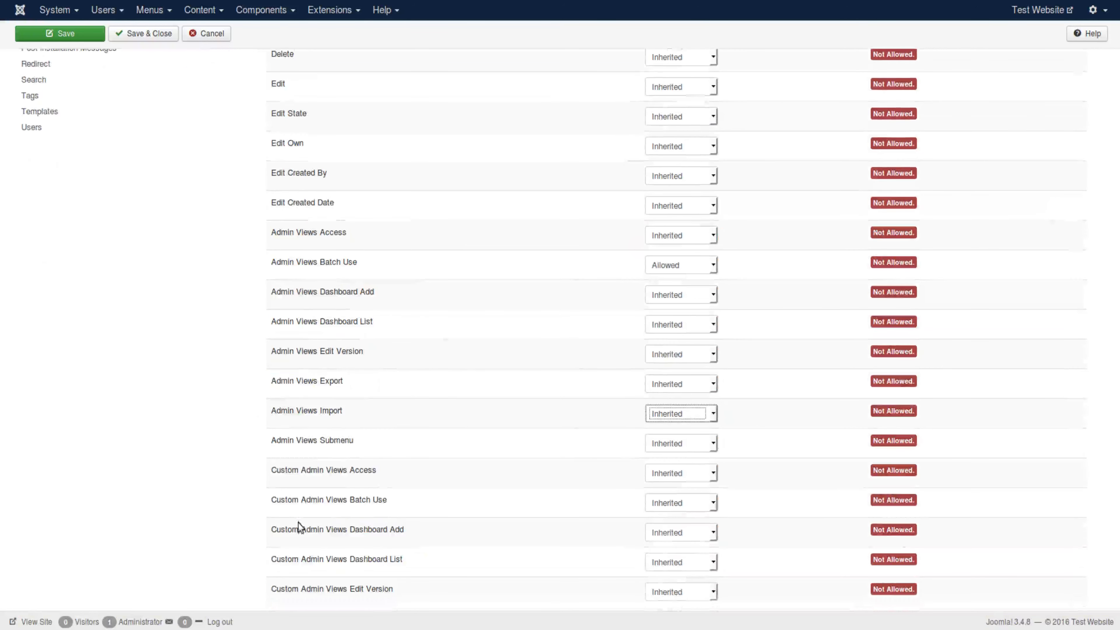
pyautogui.moveTo(357, 442); pyautogui.dragTo(251, 227)
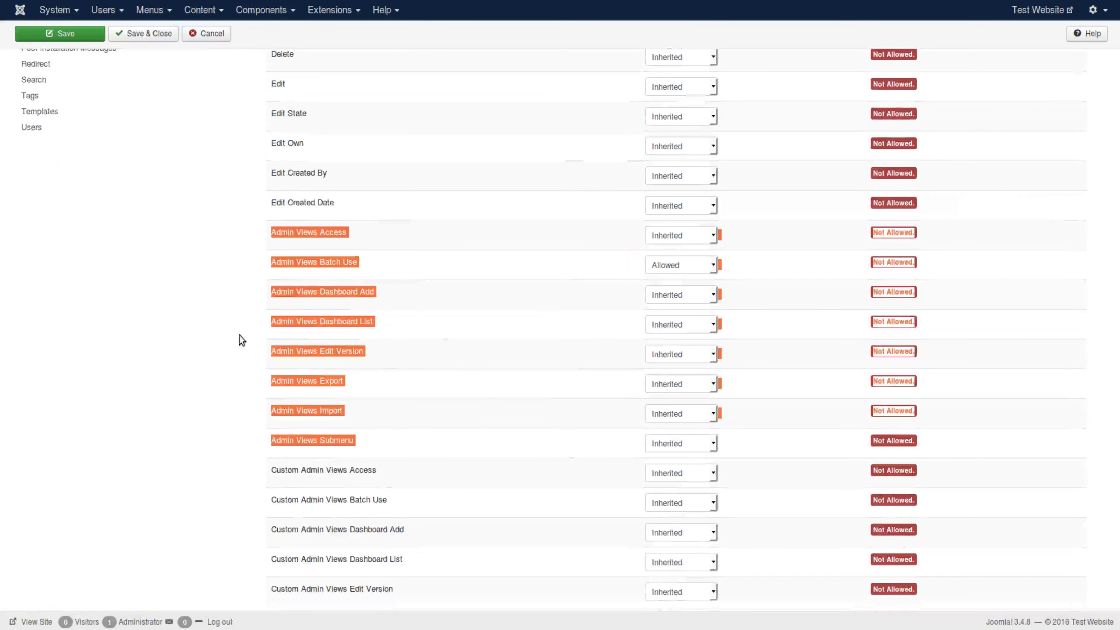
pyautogui.scroll(-4, 239, 339)
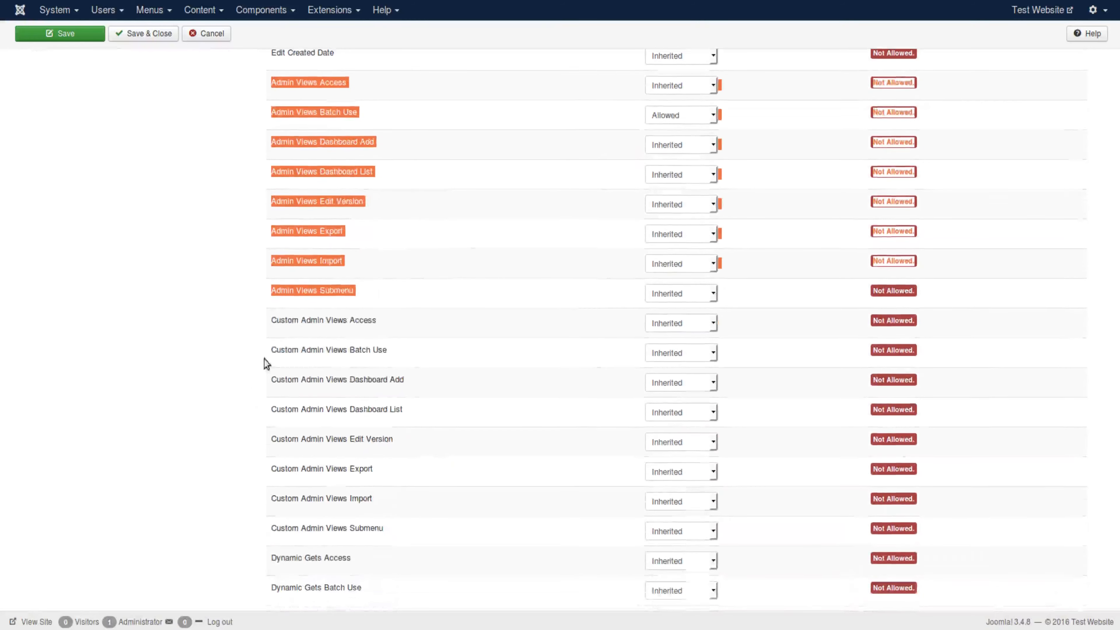
pyautogui.moveTo(259, 311); pyautogui.dragTo(400, 533)
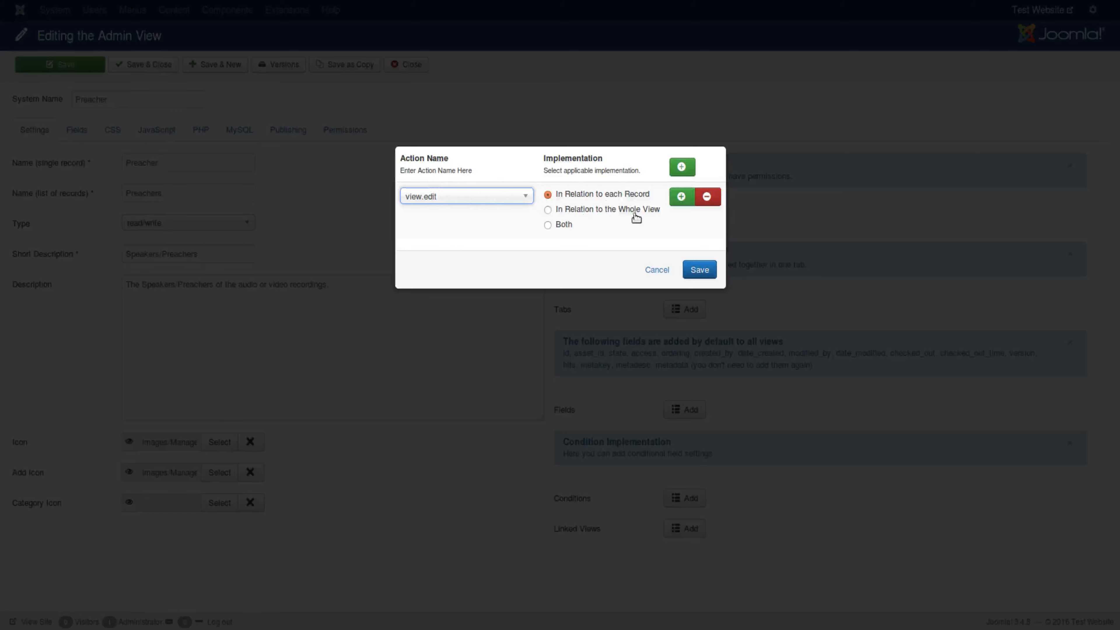
# Choose Both as the implementation for the Preacher view's view.edit action, then cancel the permission edits
pyautogui.click(543, 230)
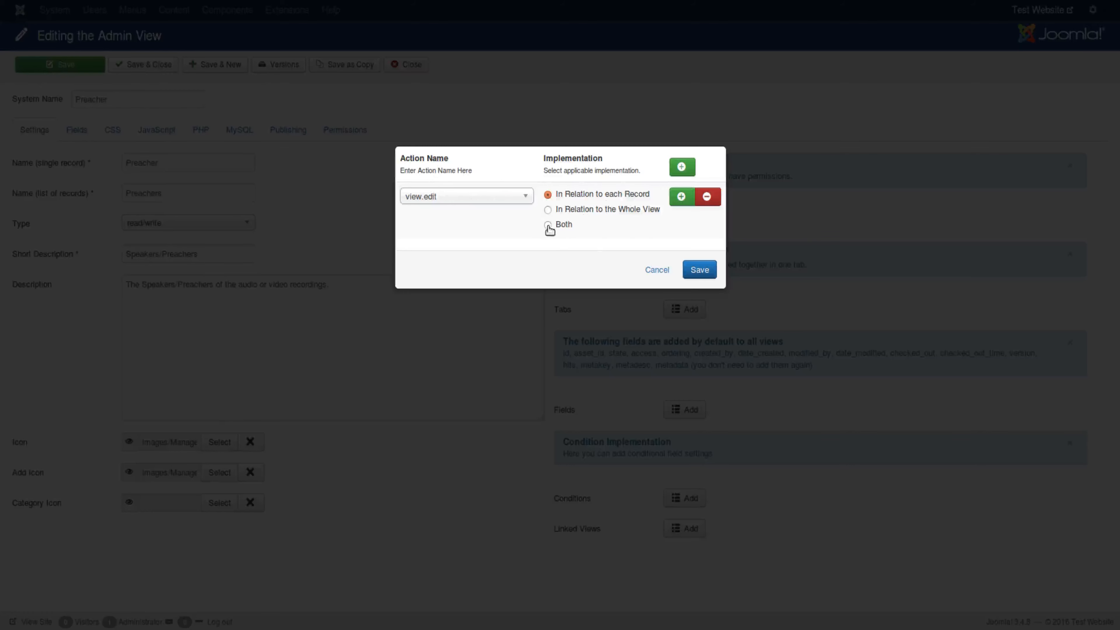
pyautogui.click(548, 226)
pyautogui.click(657, 270)
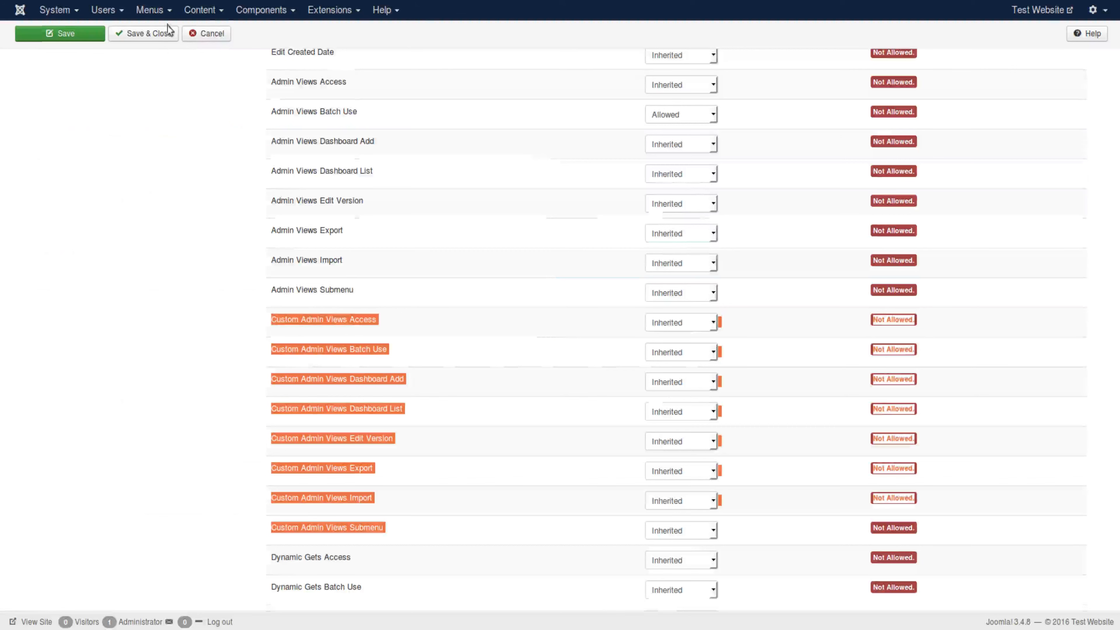
# Open the article manager's options and examine the default permissions for Articles
pyautogui.click(268, 11)
pyautogui.click(200, 10)
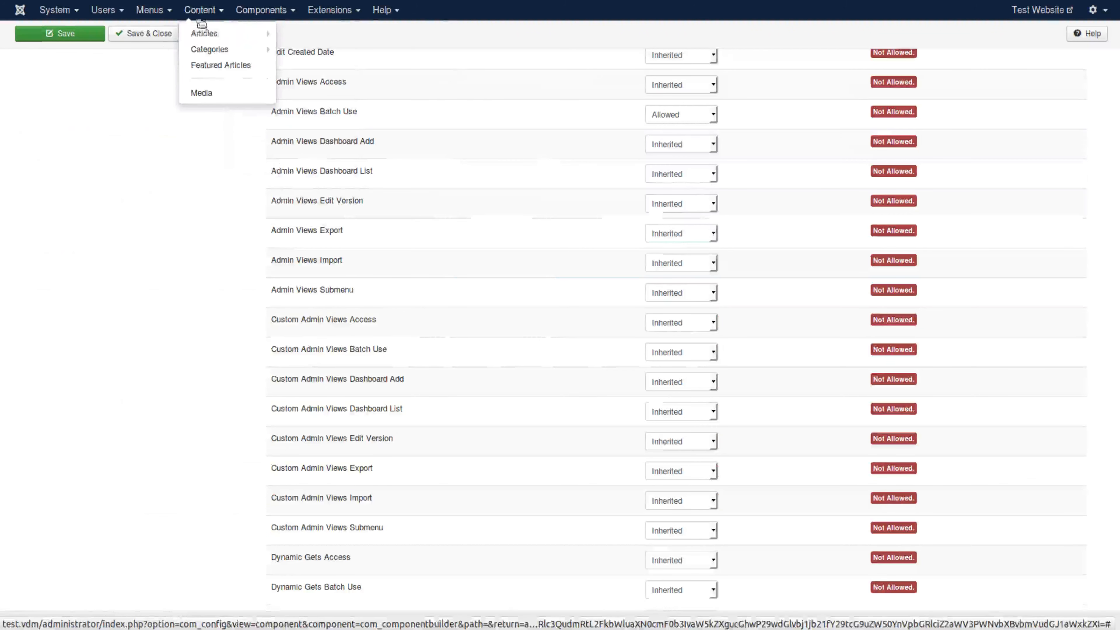
pyautogui.click(201, 36)
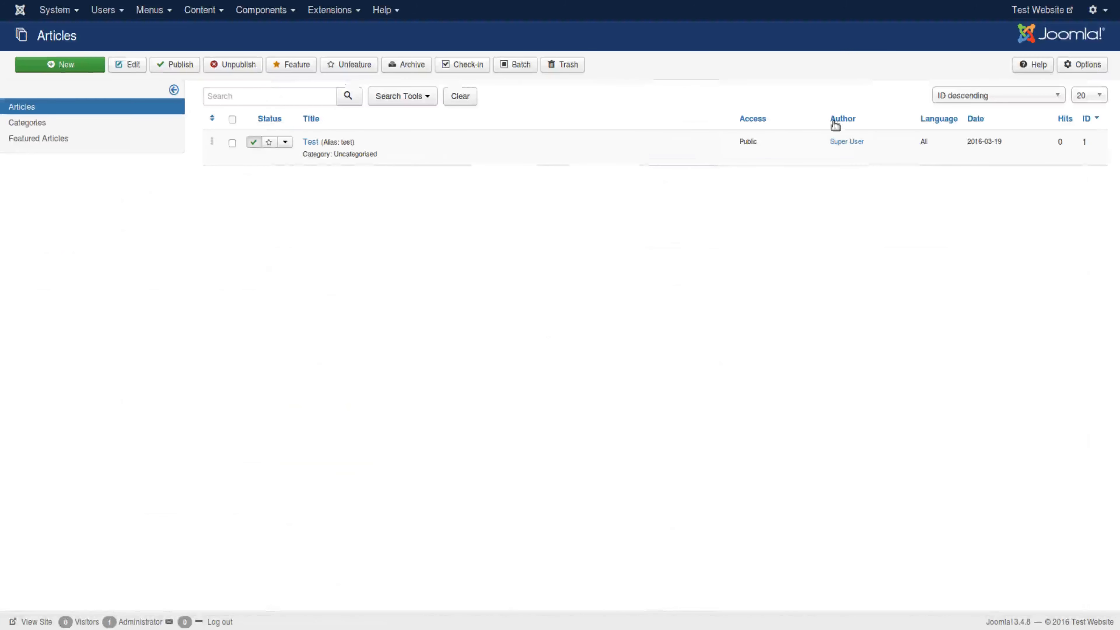
pyautogui.click(1082, 65)
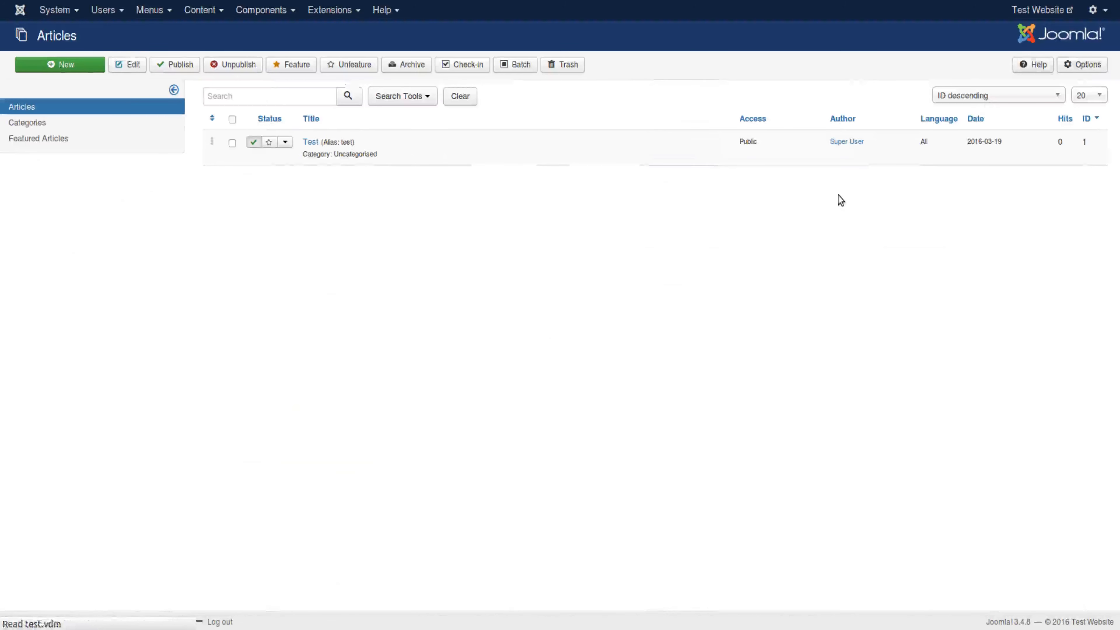
pyautogui.click(698, 105)
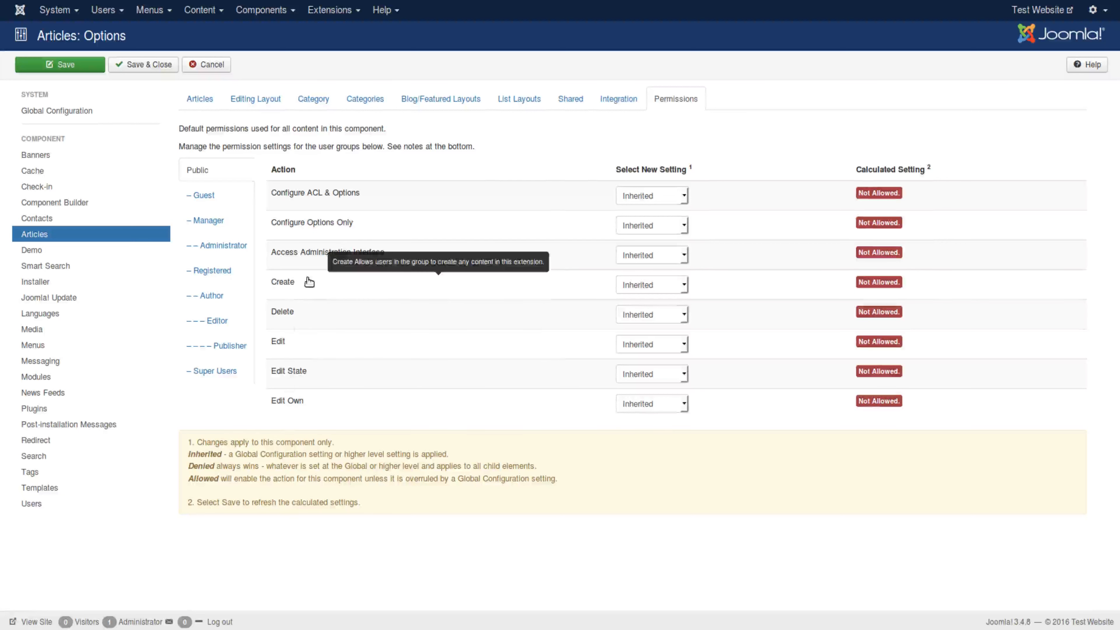
# Return to the Articles list from the Articles options
pyautogui.click(197, 12)
pyautogui.moveTo(200, 34)
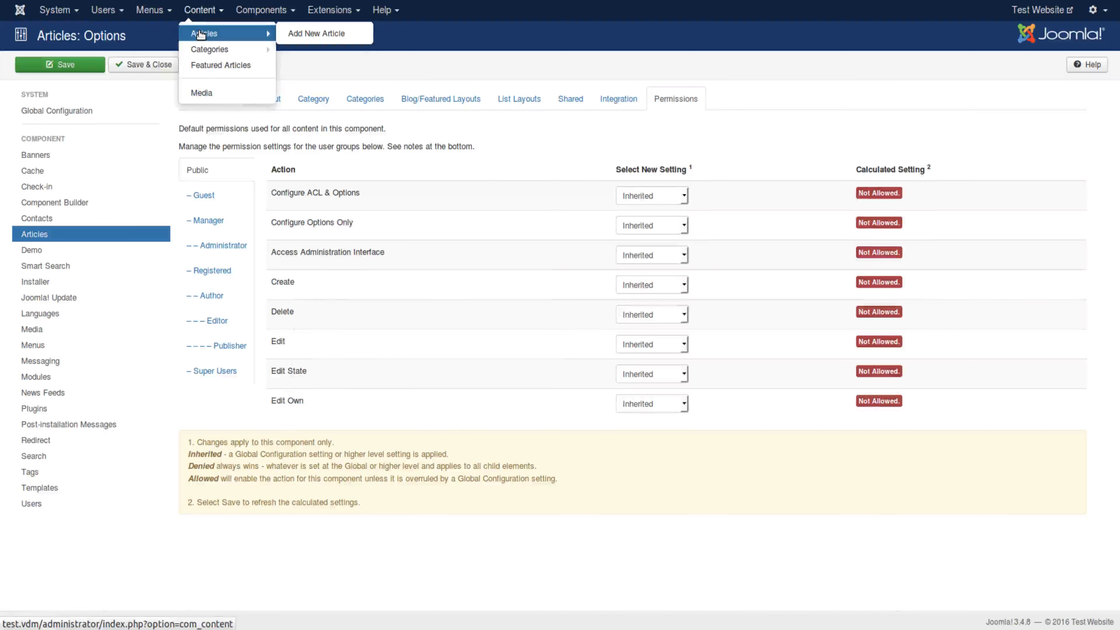
pyautogui.click(201, 35)
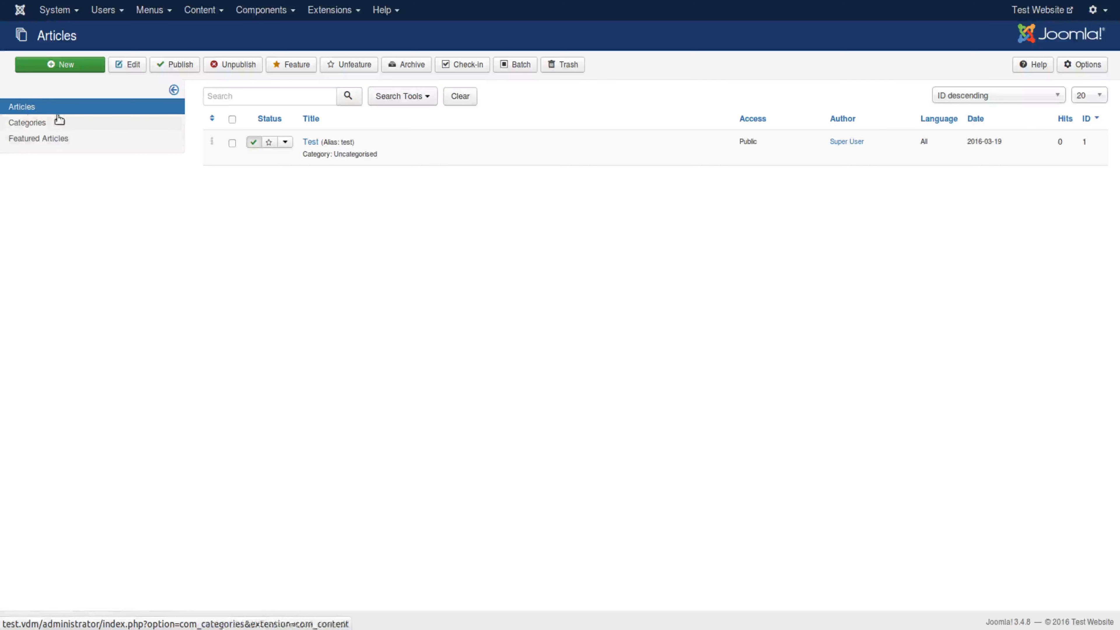
# Reopen the Articles options to view the permissions, then compare them with the Component Builder's permissions
pyautogui.click(1082, 65)
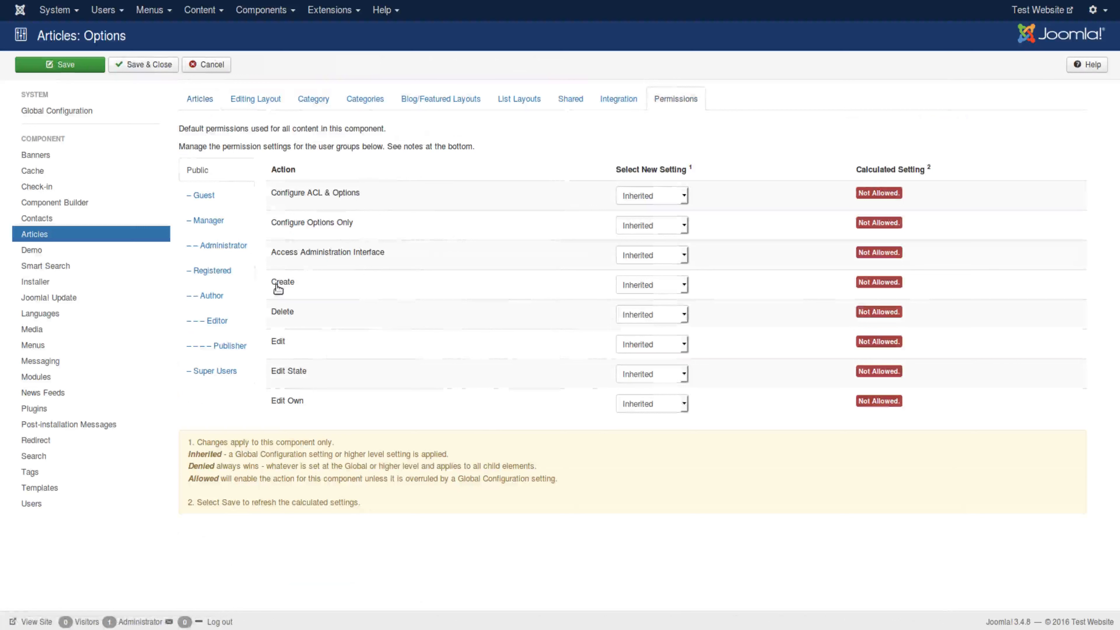
pyautogui.click(87, 202)
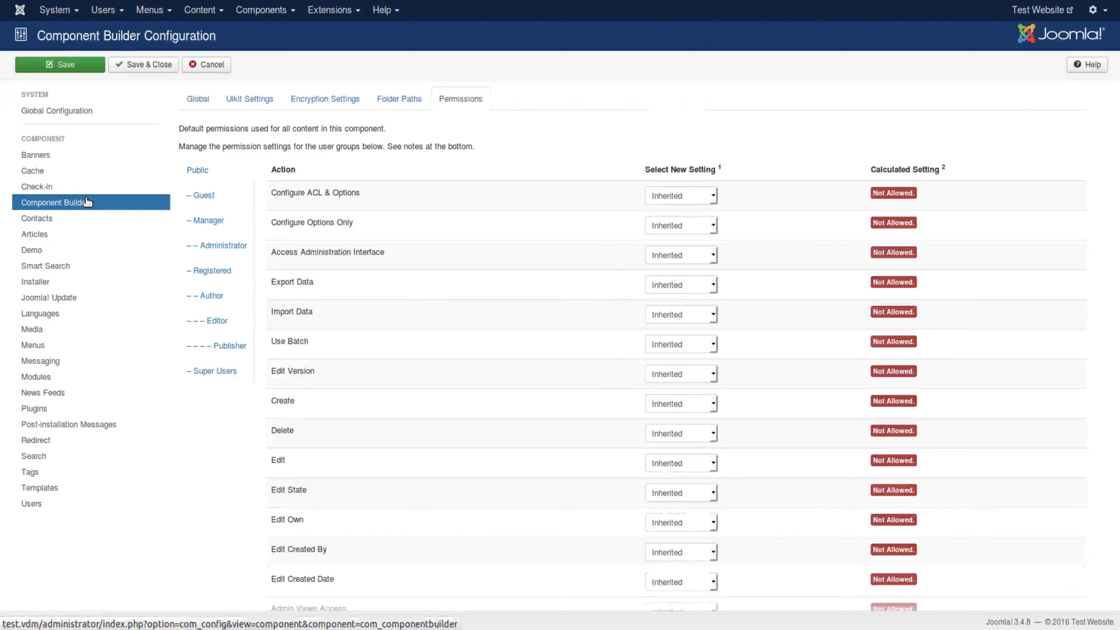
pyautogui.scroll(-3, 489, 195)
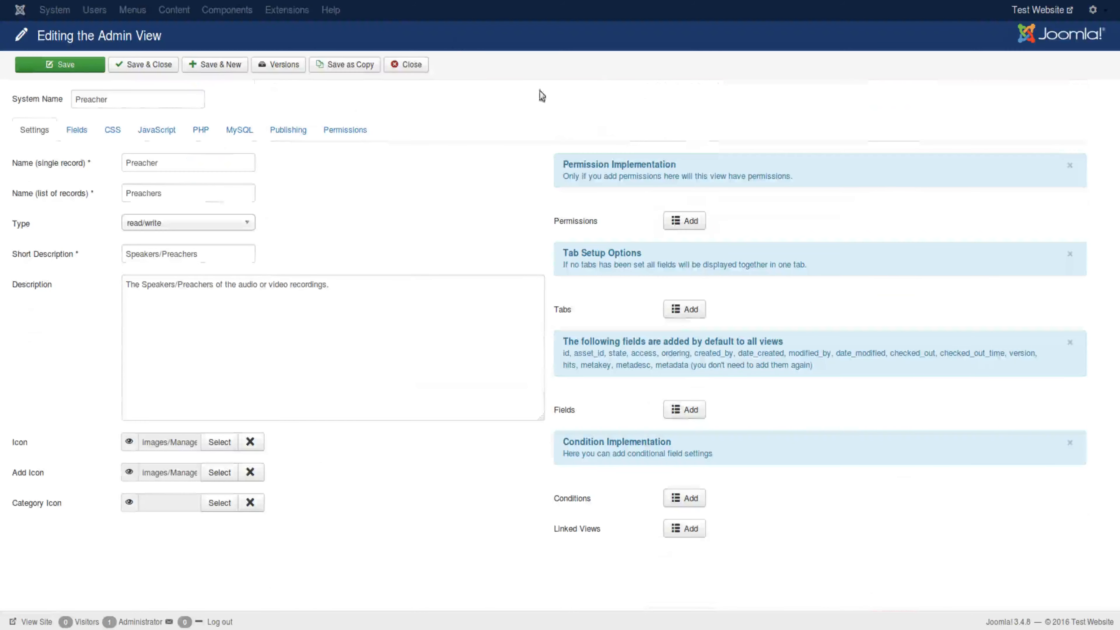
# Open the Preacher view's permission list and browse the core and view actions available for the view.edit row
pyautogui.click(673, 221)
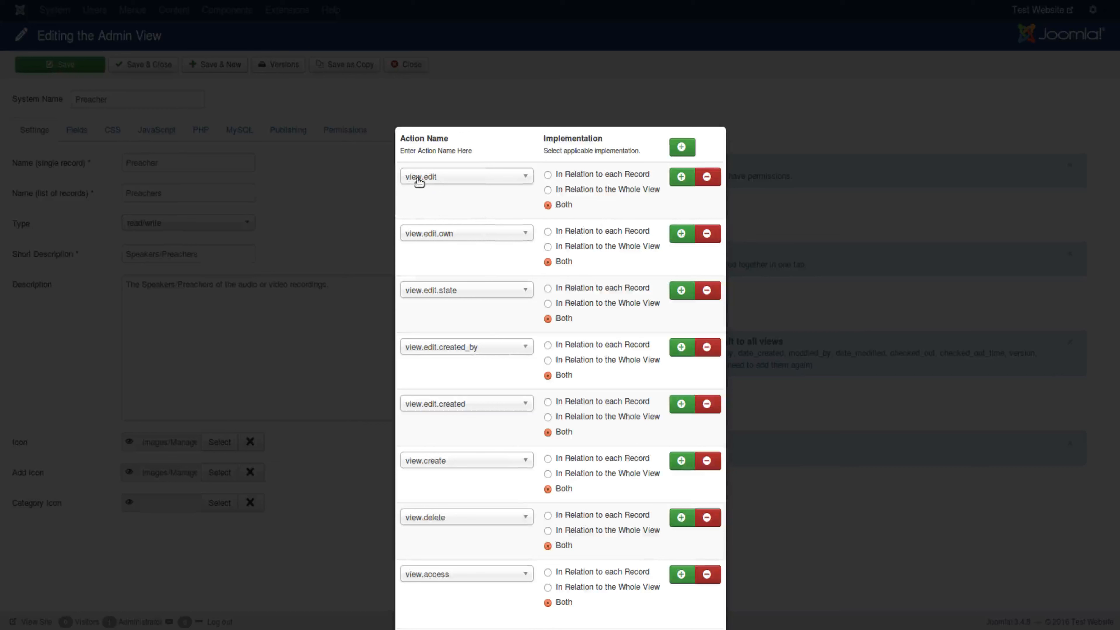
pyautogui.click(475, 177)
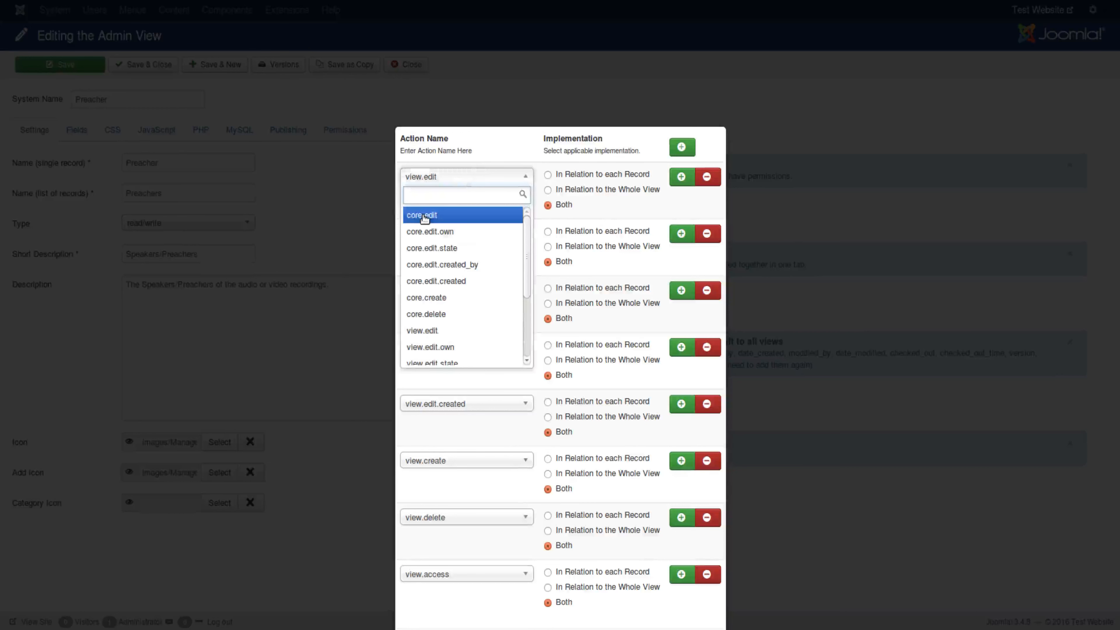
pyautogui.click(493, 147)
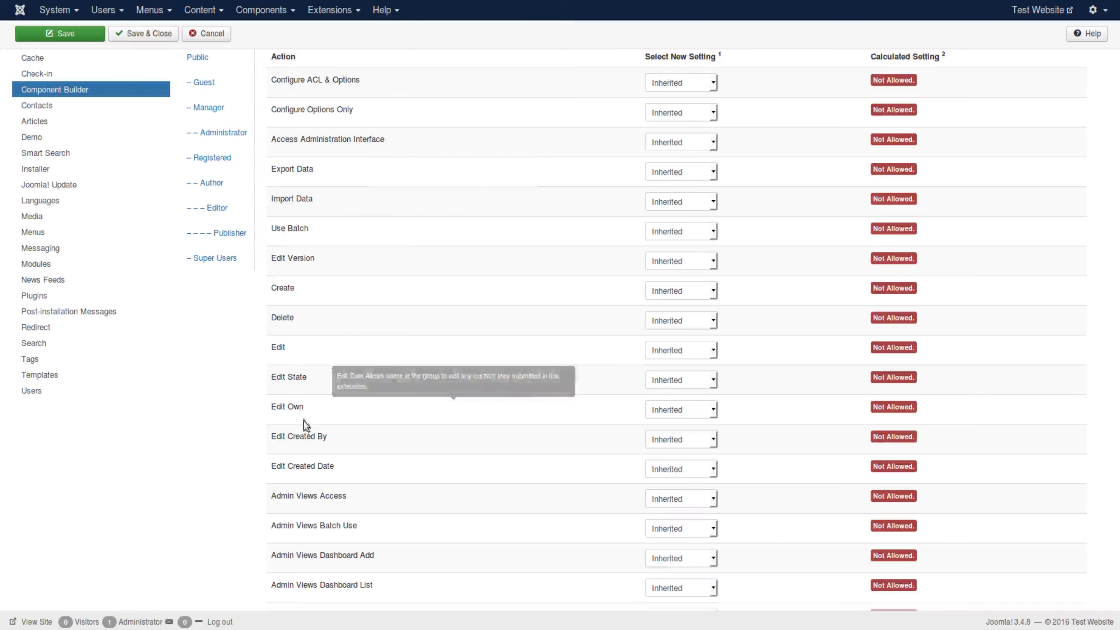
# Highlight the global actions from Export Data to Edit Created Date in the Component Builder permissions, then Edit Own, Created By and Created Date individually
pyautogui.moveTo(340, 473); pyautogui.dragTo(267, 165)
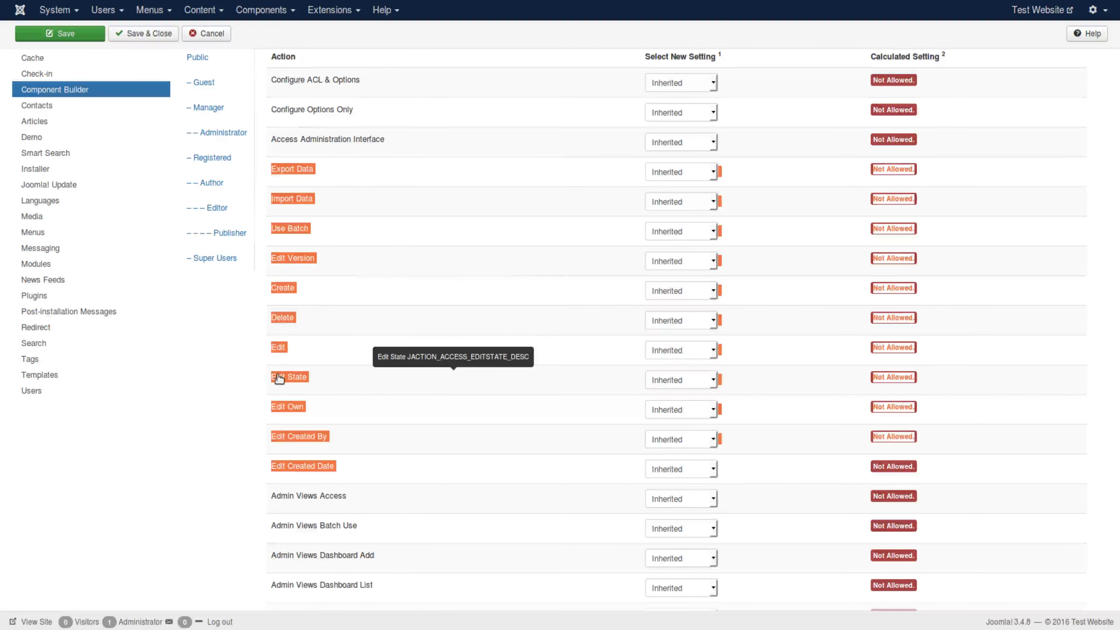
pyautogui.click(313, 382)
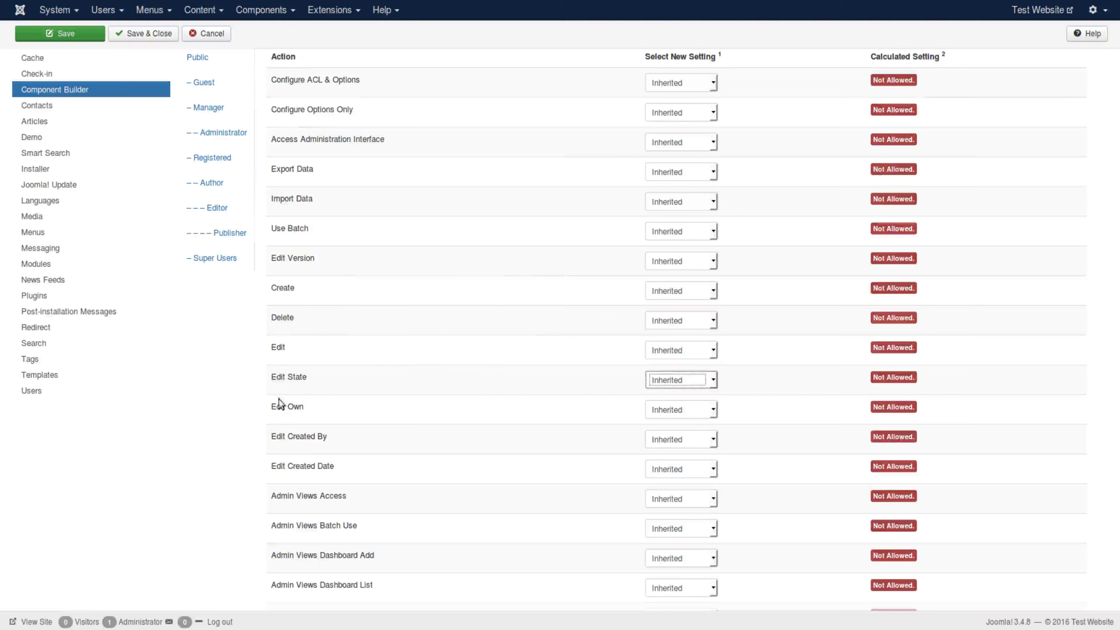
pyautogui.moveTo(268, 349); pyautogui.dragTo(288, 351)
pyautogui.click(267, 410)
pyautogui.moveTo(268, 410); pyautogui.dragTo(321, 410)
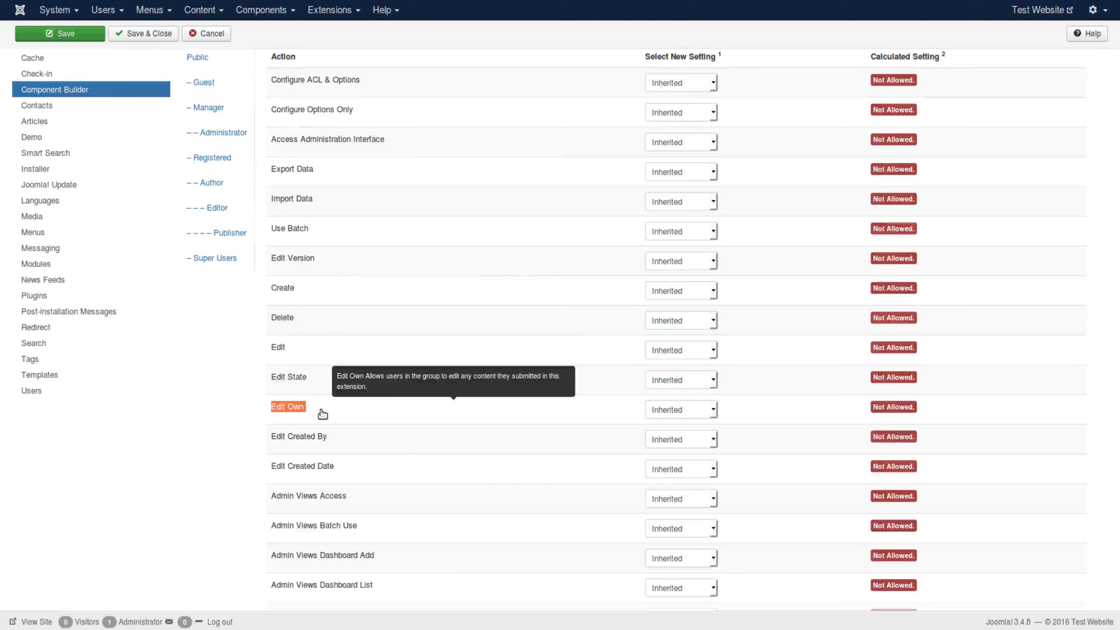
pyautogui.press('Tab')
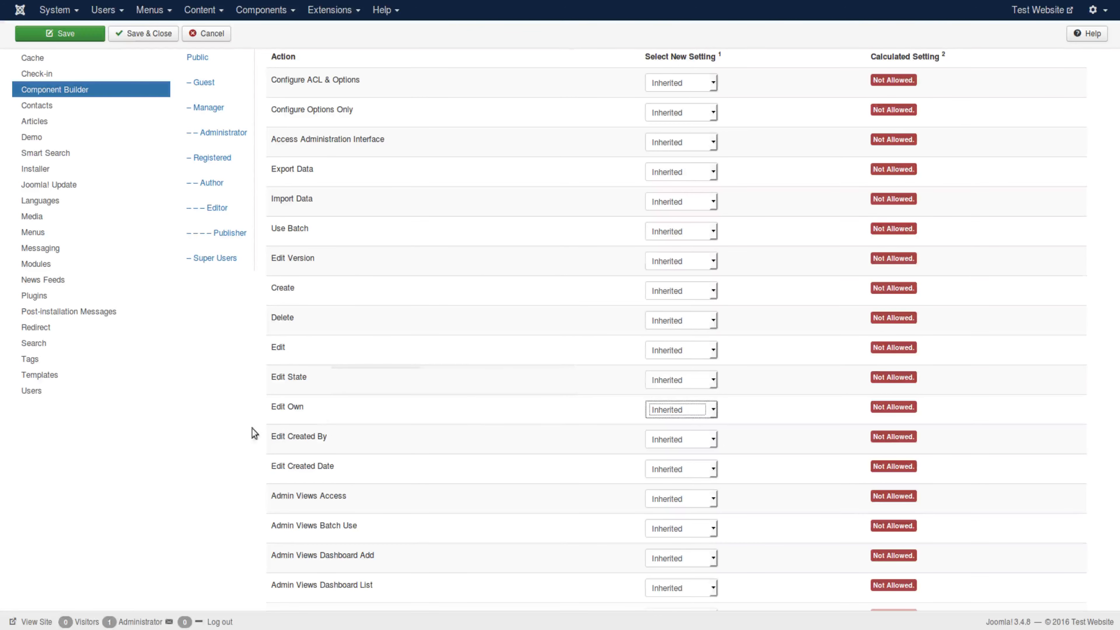
pyautogui.moveTo(329, 440); pyautogui.dragTo(288, 442)
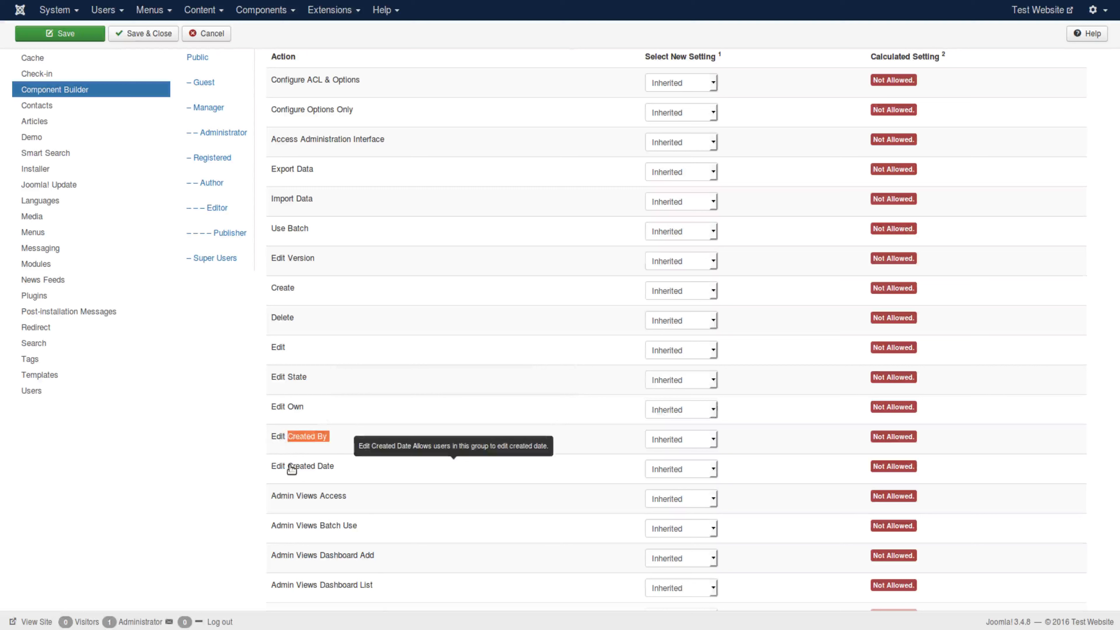
pyautogui.moveTo(334, 468); pyautogui.dragTo(288, 468)
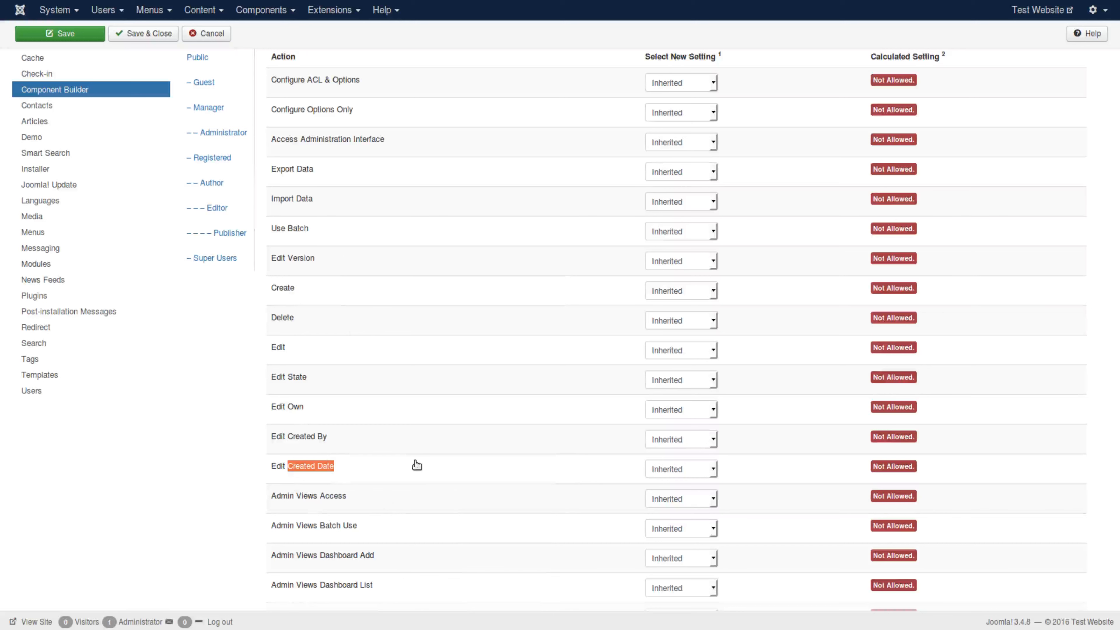
# Look through the view-specific actions for Admin Views and Custom Admin Views below the global permissions
pyautogui.scroll(-3, 417, 466)
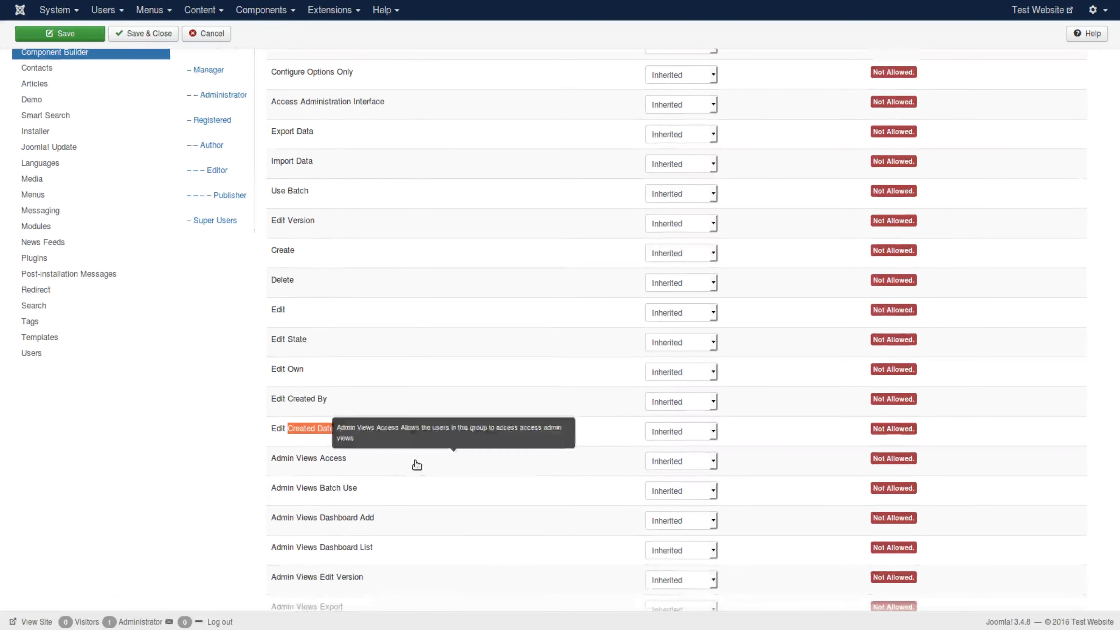
pyautogui.scroll(-3, 416, 466)
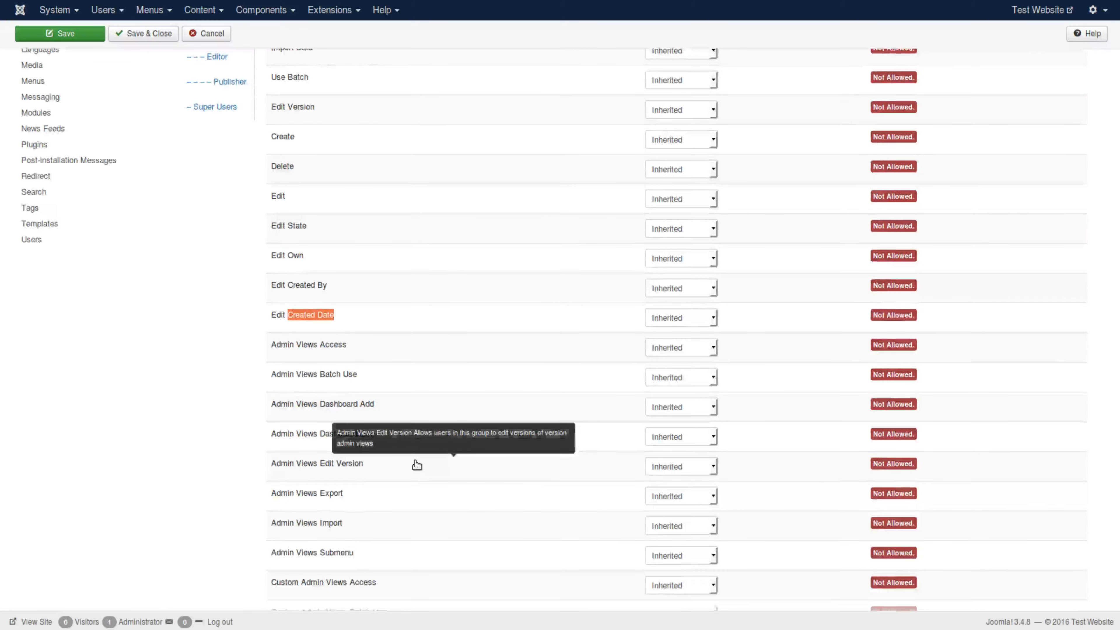
pyautogui.scroll(-4, 457, 468)
pyautogui.scroll(-7, 468, 471)
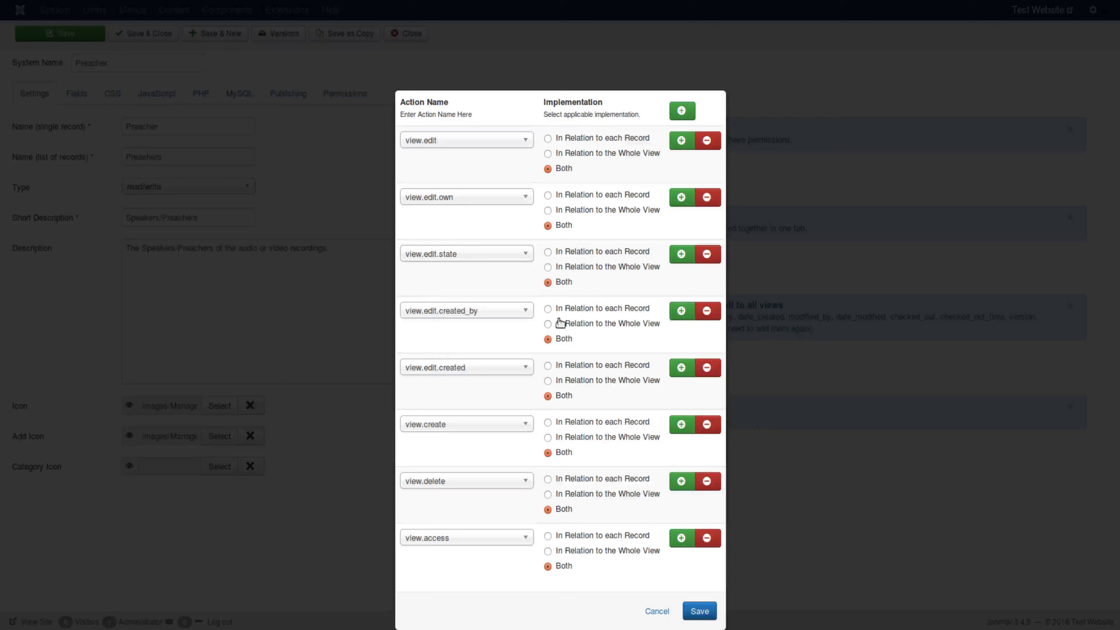
# Browse the core and view actions offered for the Preacher view's view.edit.own row, check the view.access row, and cancel the permission list
pyautogui.click(490, 194)
pyautogui.moveTo(526, 258); pyautogui.dragTo(525, 340)
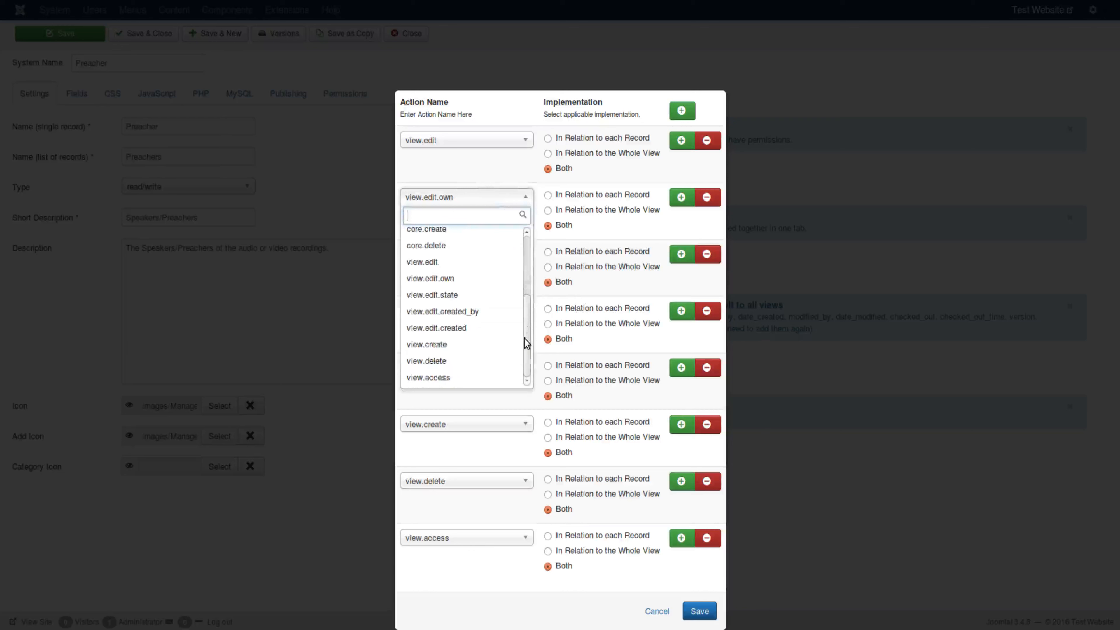
pyautogui.moveTo(524, 339); pyautogui.dragTo(515, 244)
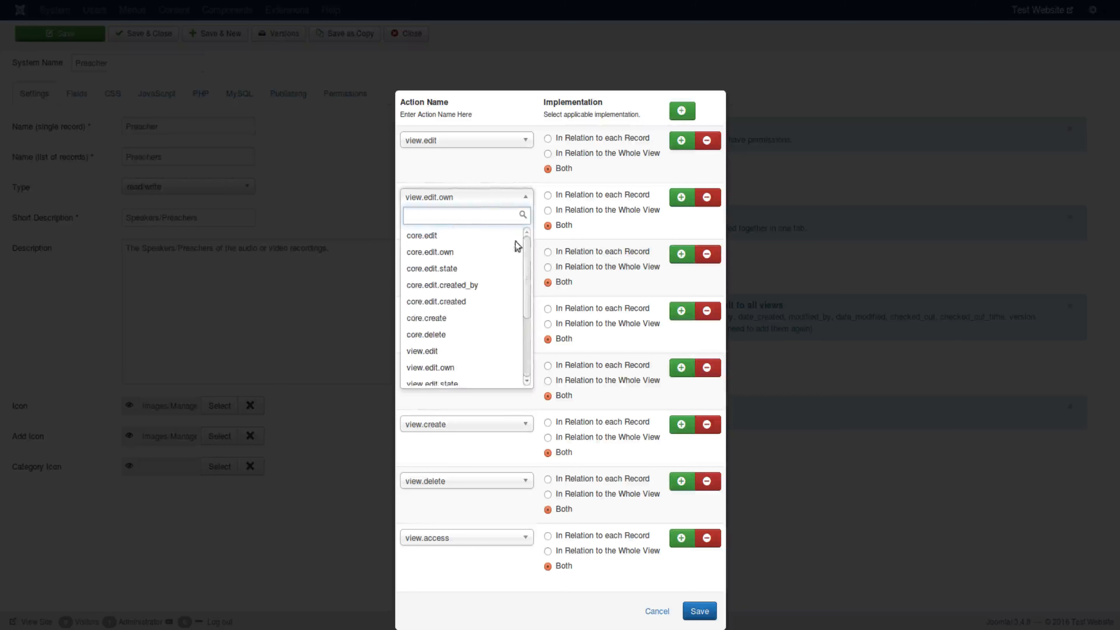
pyautogui.click(499, 178)
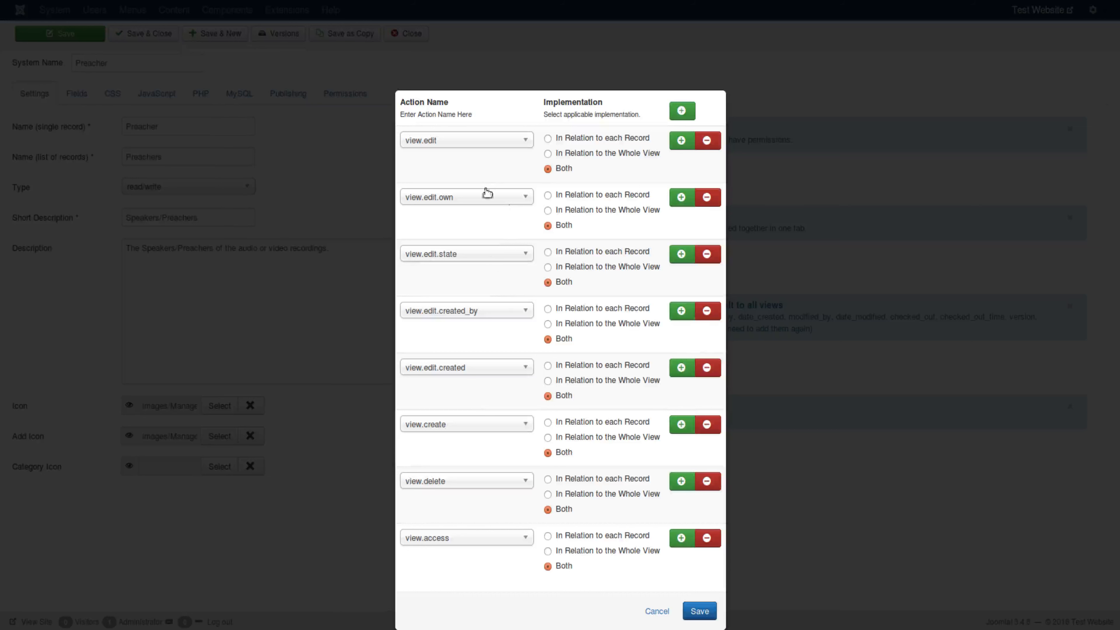
pyautogui.click(470, 535)
pyautogui.click(469, 534)
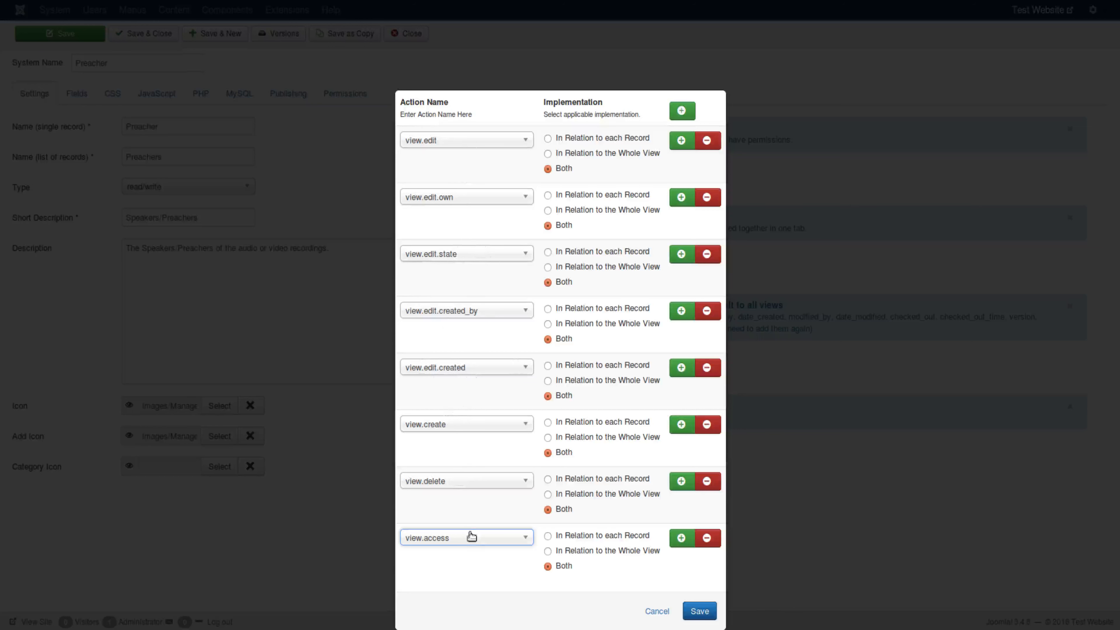
pyautogui.click(662, 618)
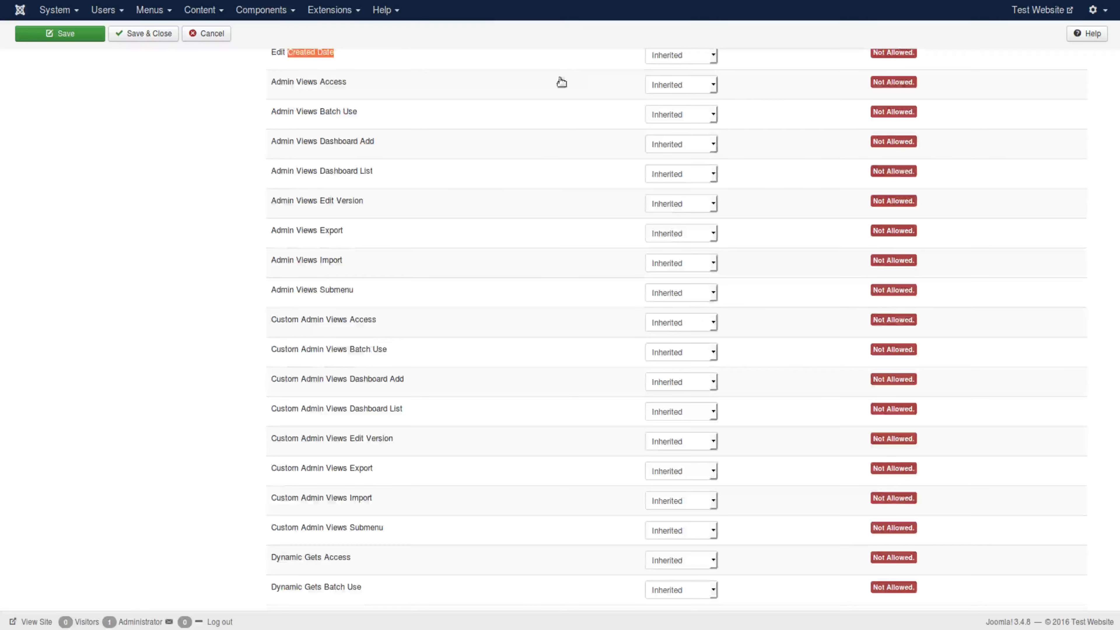
# Switch to the code editor, open the Component Builder's access.xml, and highlight the whole section preceding admin_view
pyautogui.scroll(10, 499, 225)
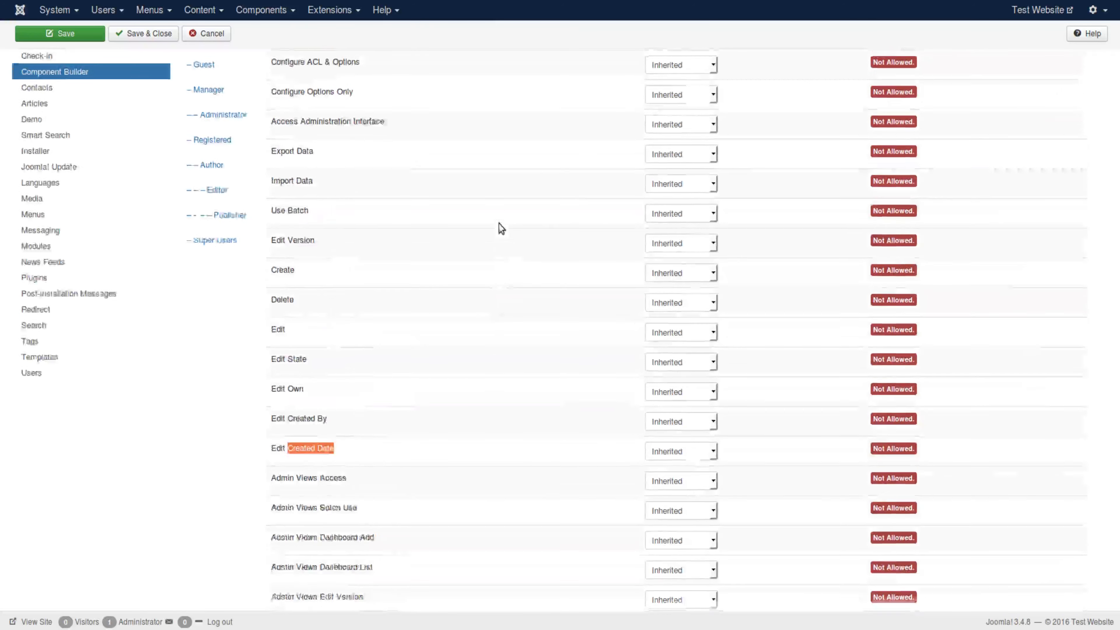
pyautogui.scroll(3, 497, 225)
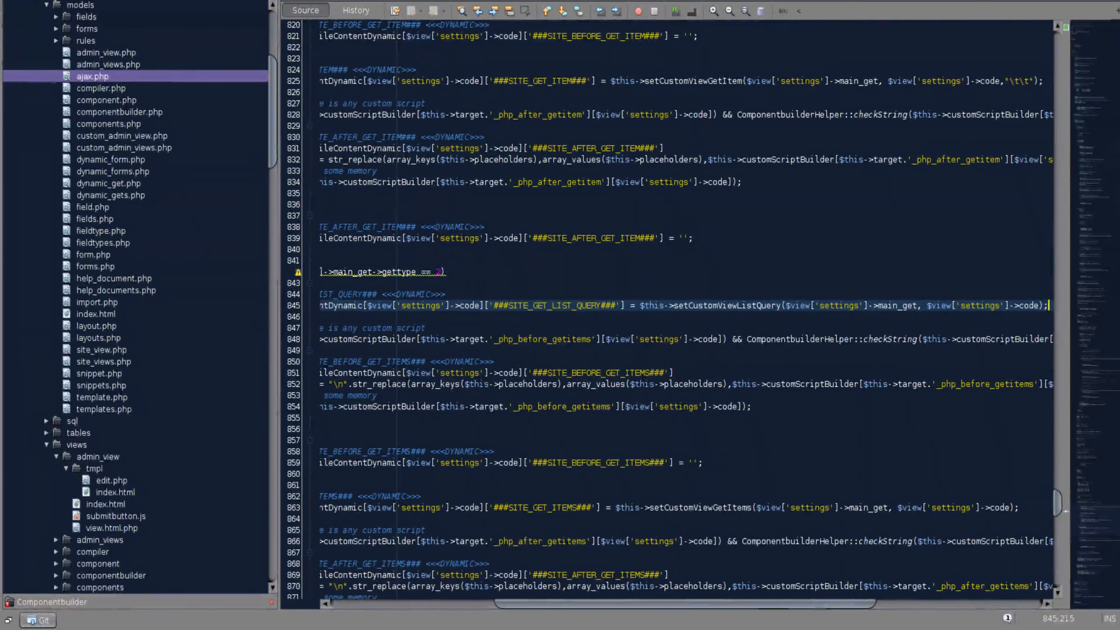
pyautogui.scroll(-2, 100, 105)
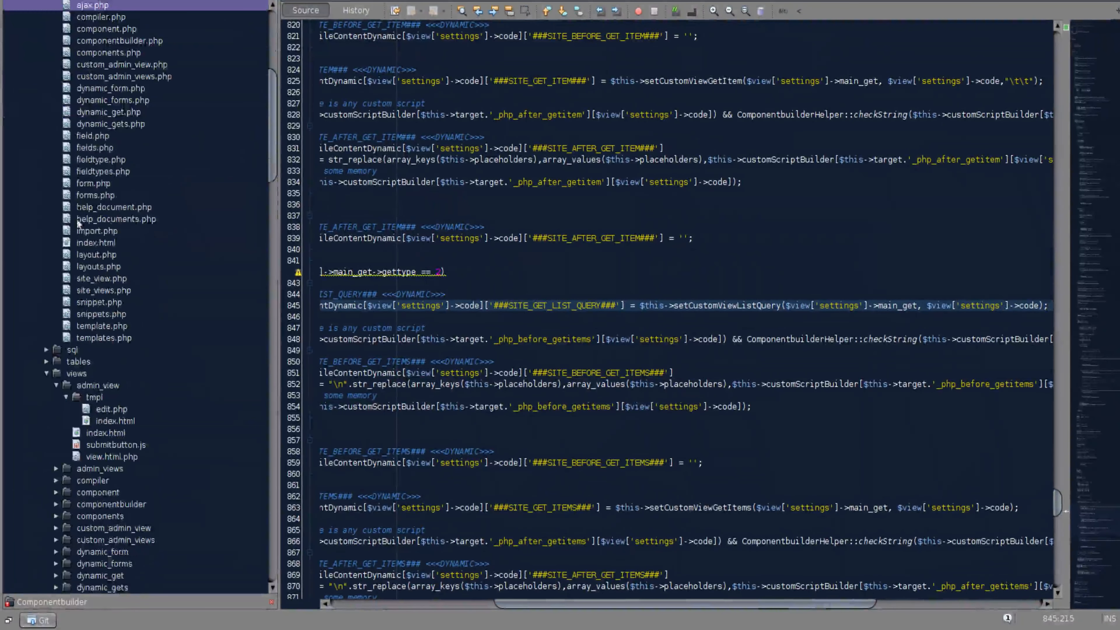
pyautogui.scroll(-15, 76, 218)
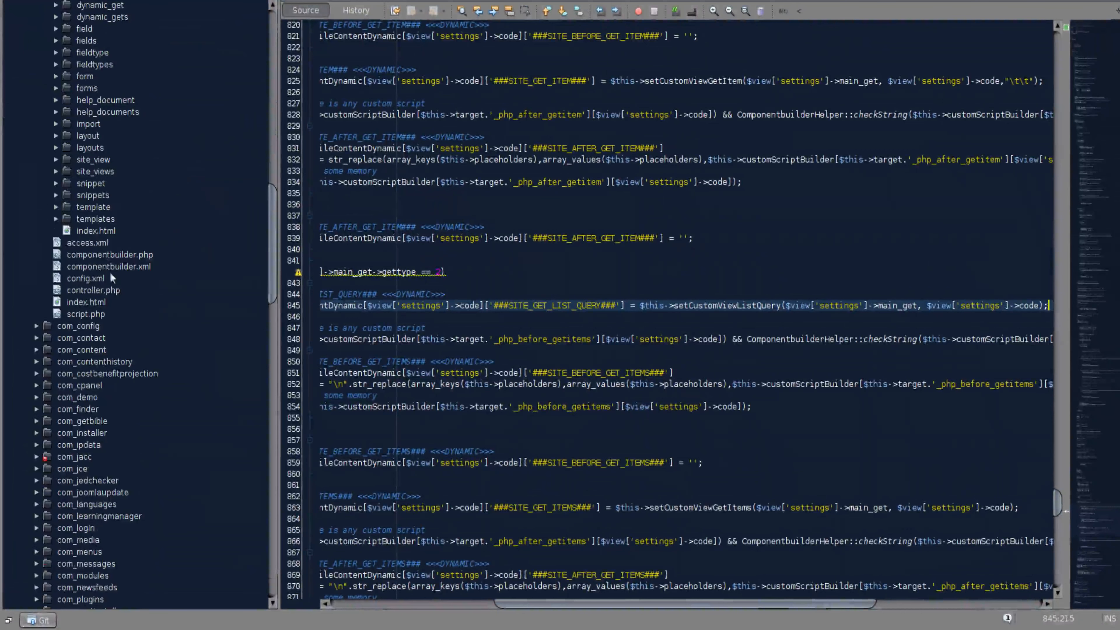
pyautogui.doubleClick(68, 244)
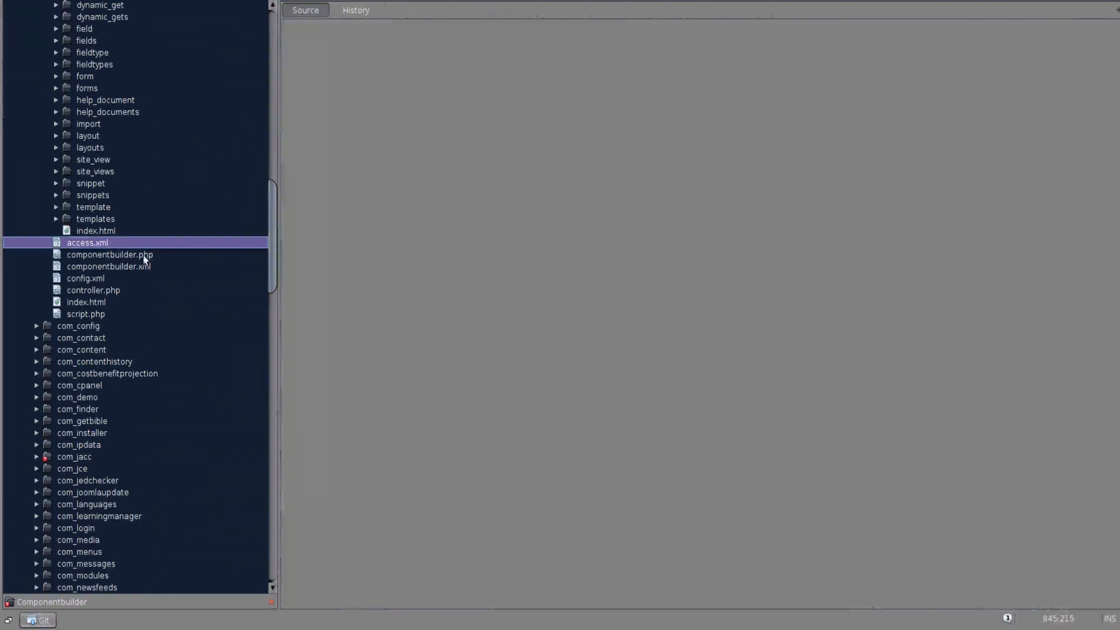
pyautogui.scroll(-18, 448, 308)
pyautogui.scroll(-14, 448, 308)
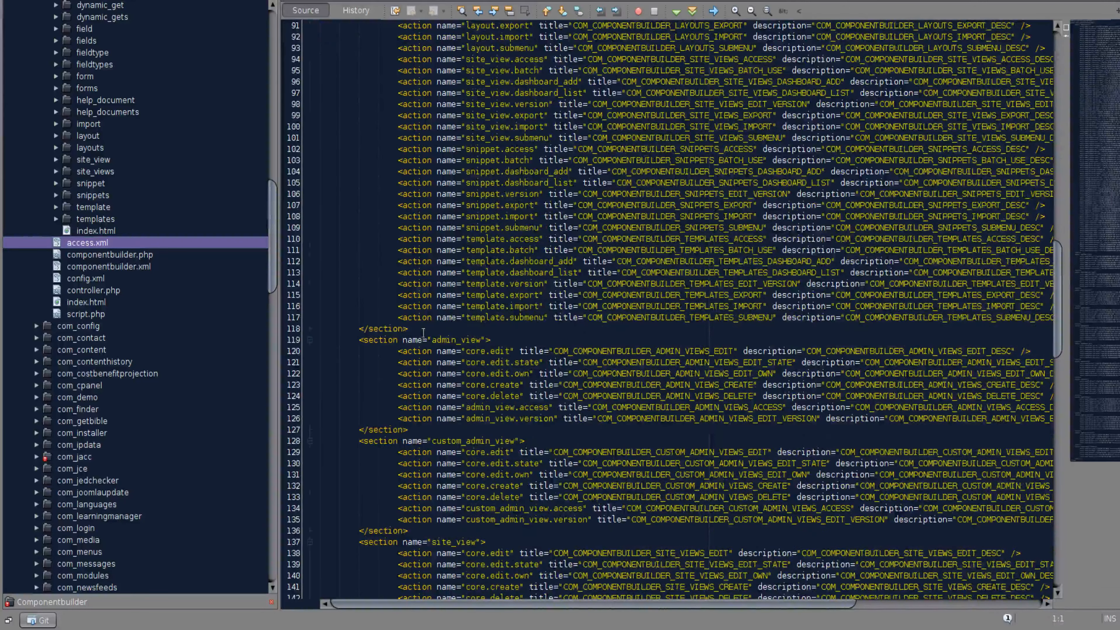
pyautogui.moveTo(422, 333); pyautogui.dragTo(359, 47)
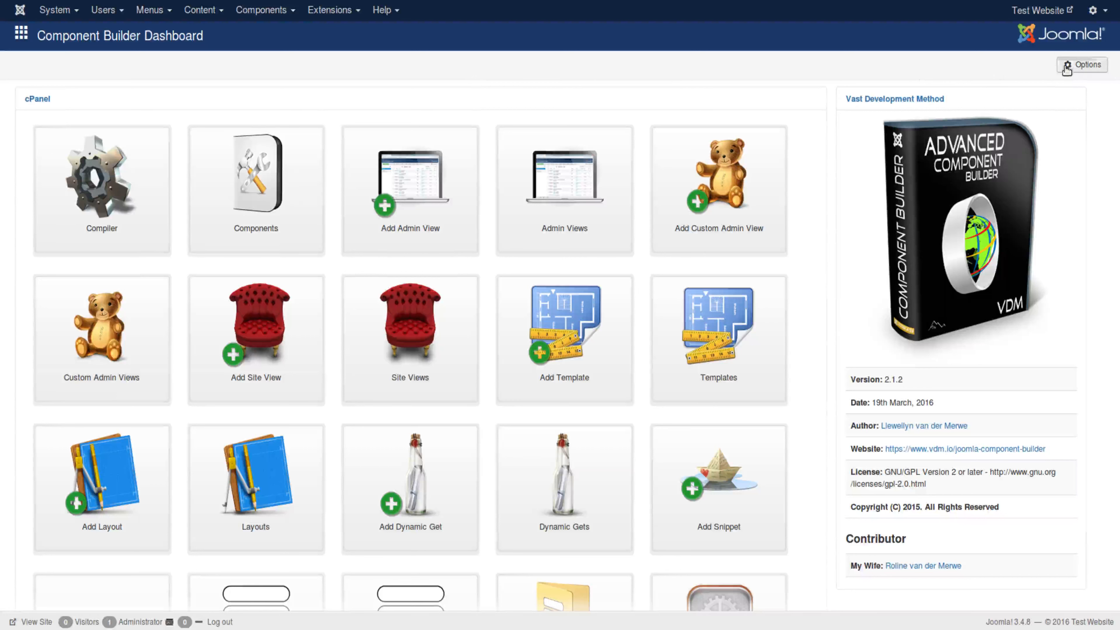
# Open the Component Builder options in Joomla and compare their permissions with the highlighted section of access.xml in the code editor
pyautogui.click(1081, 66)
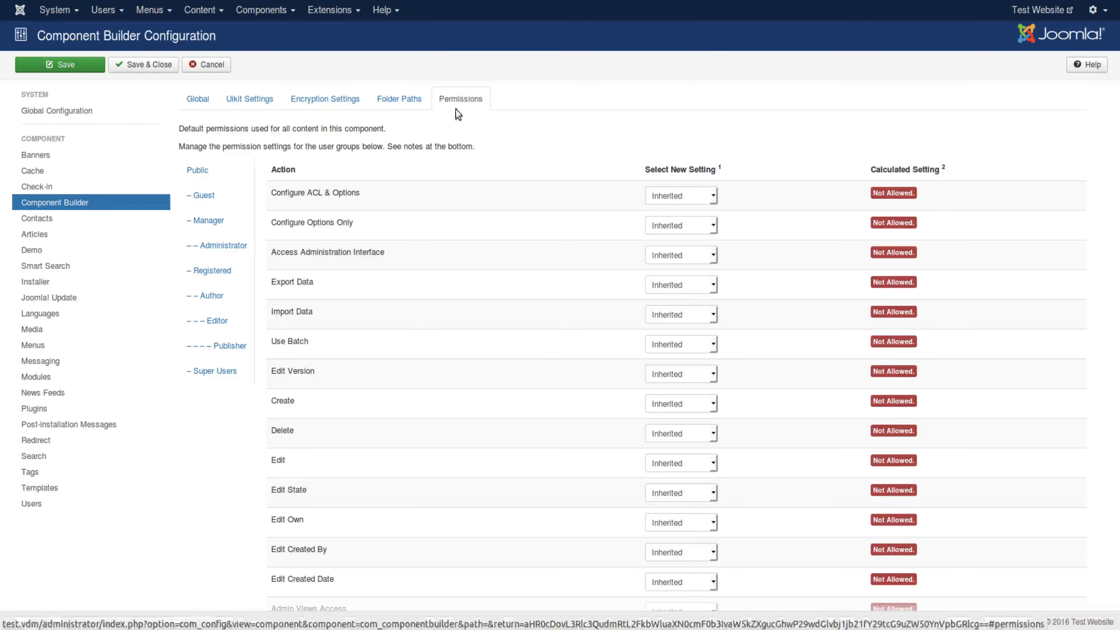
pyautogui.scroll(-10, 395, 382)
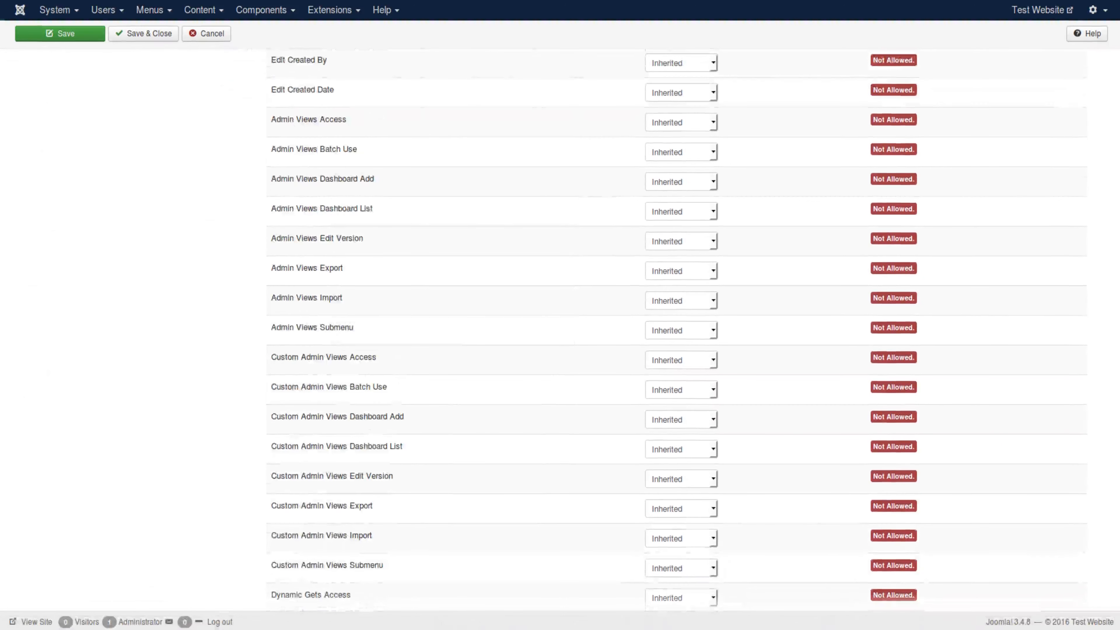
pyautogui.hotkey('alt', 'Tab')
pyautogui.scroll(-19, 635, 211)
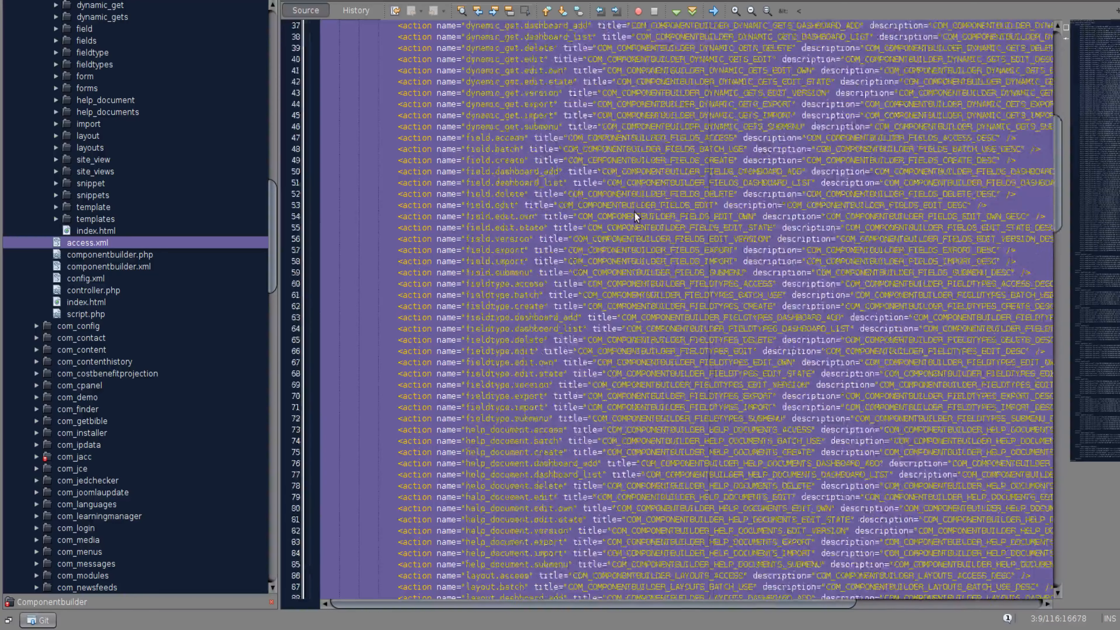
pyautogui.scroll(-12, 633, 216)
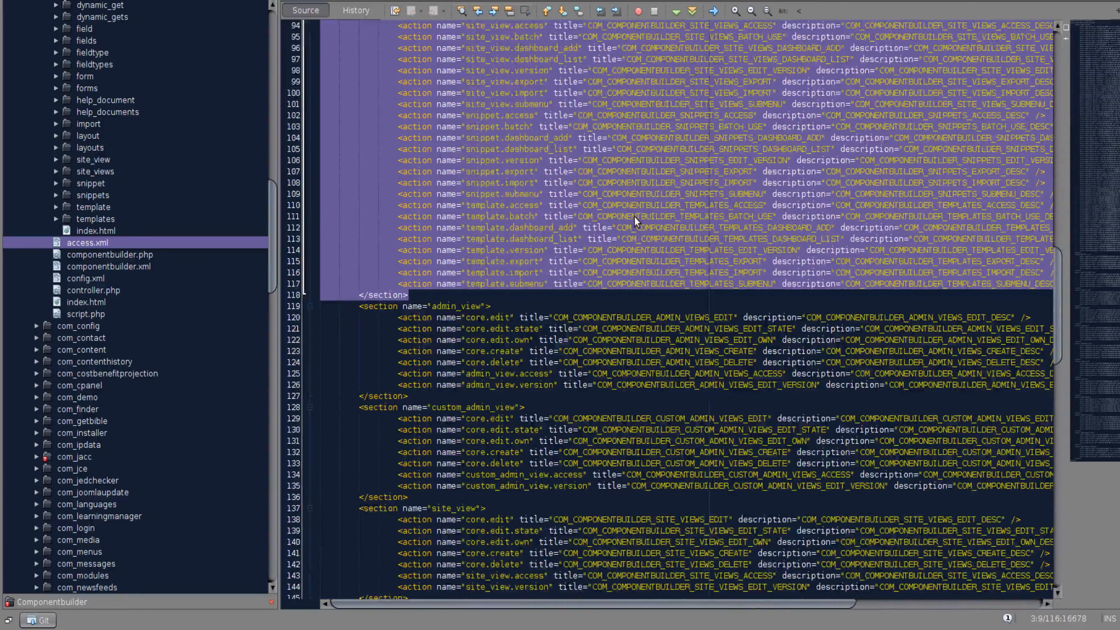
pyautogui.scroll(10, 635, 217)
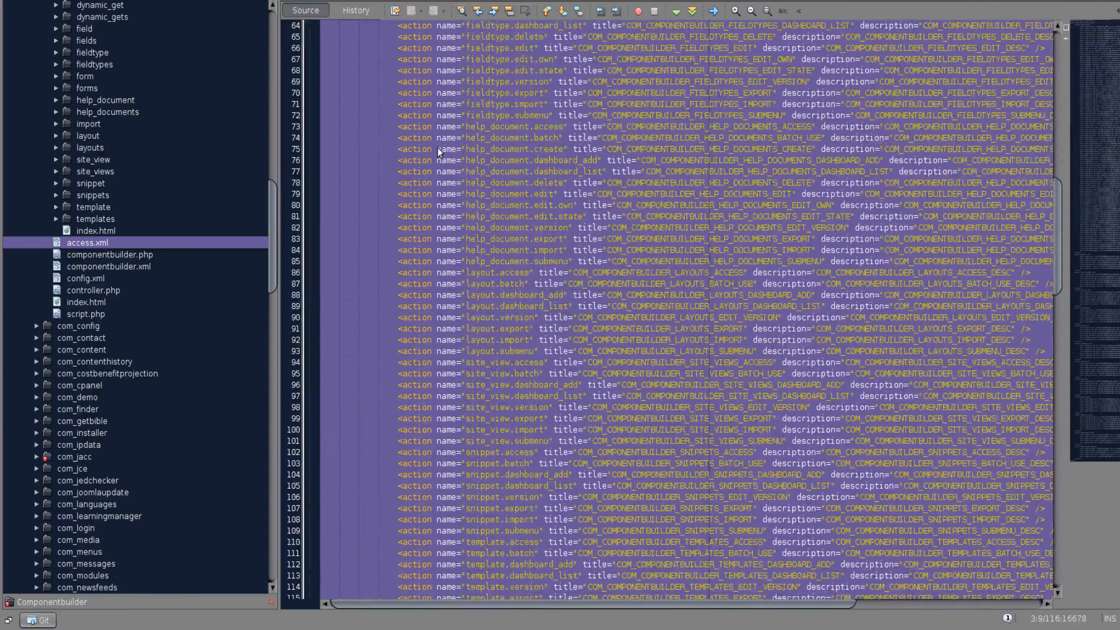
# Examine the view-specific action names in access.xml, highlighting the field and dynamic_get prefixes and the custom_admin_view dashboard_add action
pyautogui.click(485, 128)
pyautogui.scroll(7, 510, 109)
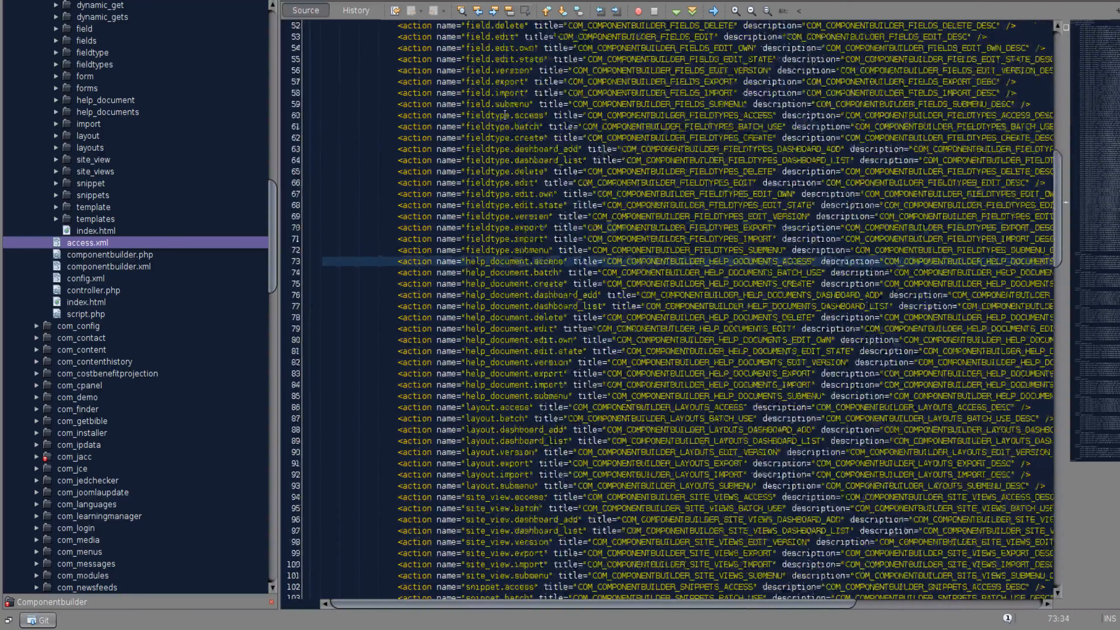
pyautogui.moveTo(490, 83); pyautogui.dragTo(471, 83)
pyautogui.scroll(5, 487, 124)
pyautogui.scroll(3, 488, 125)
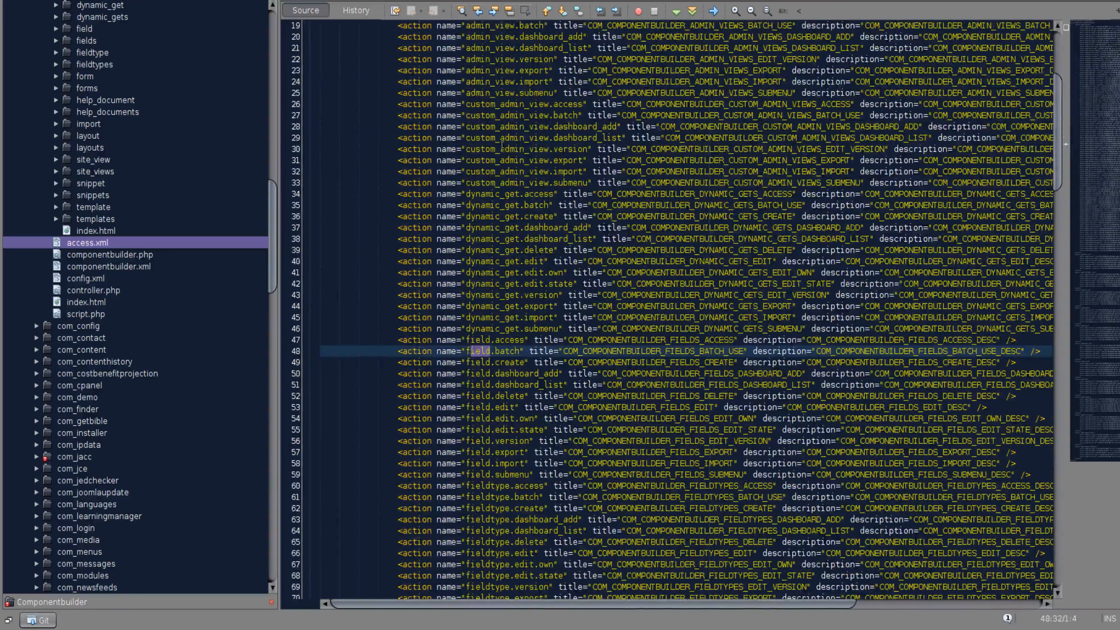
pyautogui.moveTo(520, 194); pyautogui.dragTo(473, 201)
pyautogui.scroll(3, 549, 276)
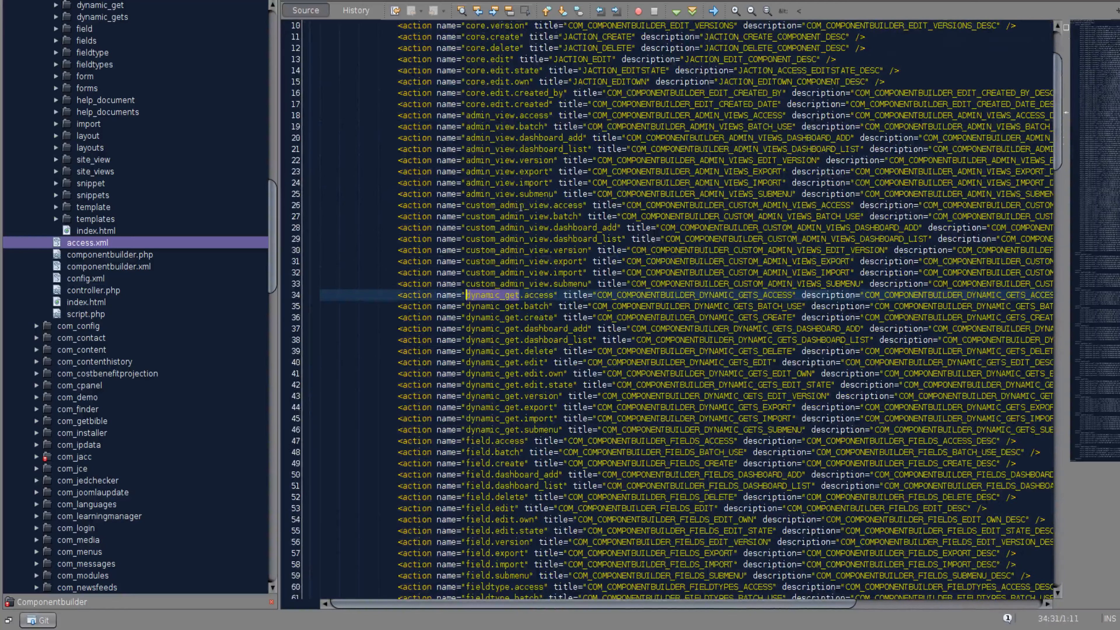
pyautogui.click(553, 205)
pyautogui.moveTo(548, 205); pyautogui.dragTo(622, 228)
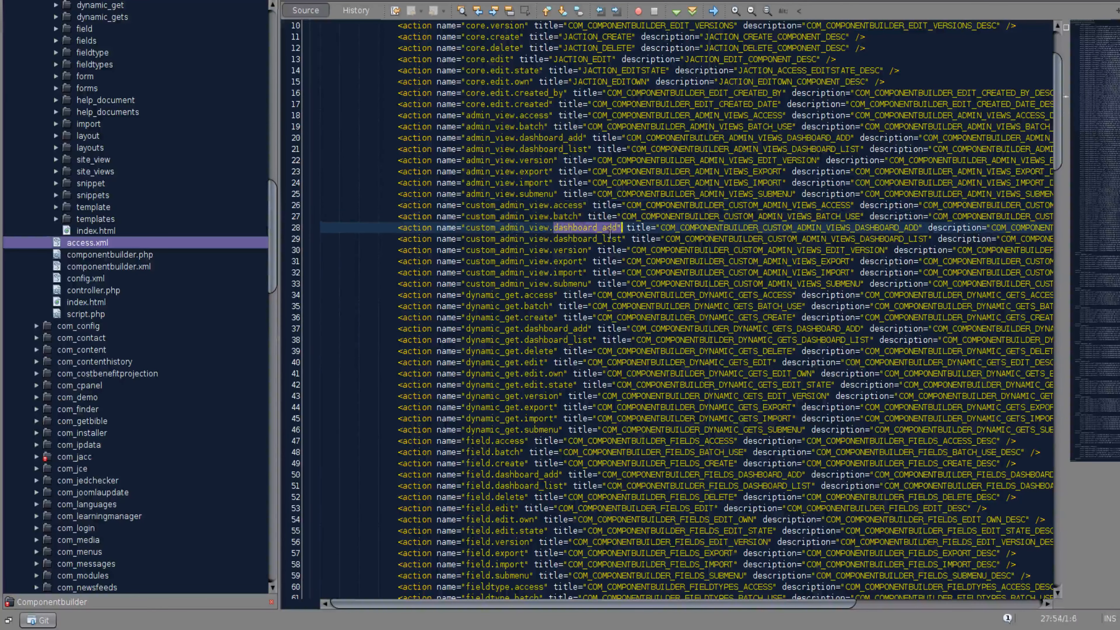
# Highlight the admin_view section in access.xml and compare it with the Preacher view's own permissions in Joomla
pyautogui.scroll(-20, 558, 251)
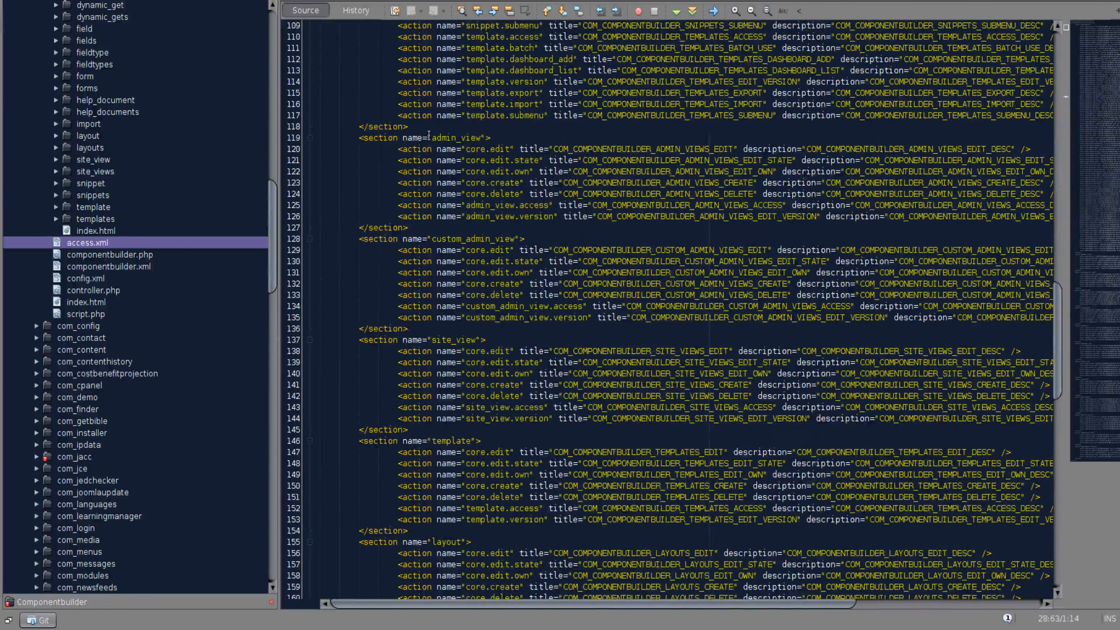
pyautogui.moveTo(360, 138); pyautogui.dragTo(425, 227)
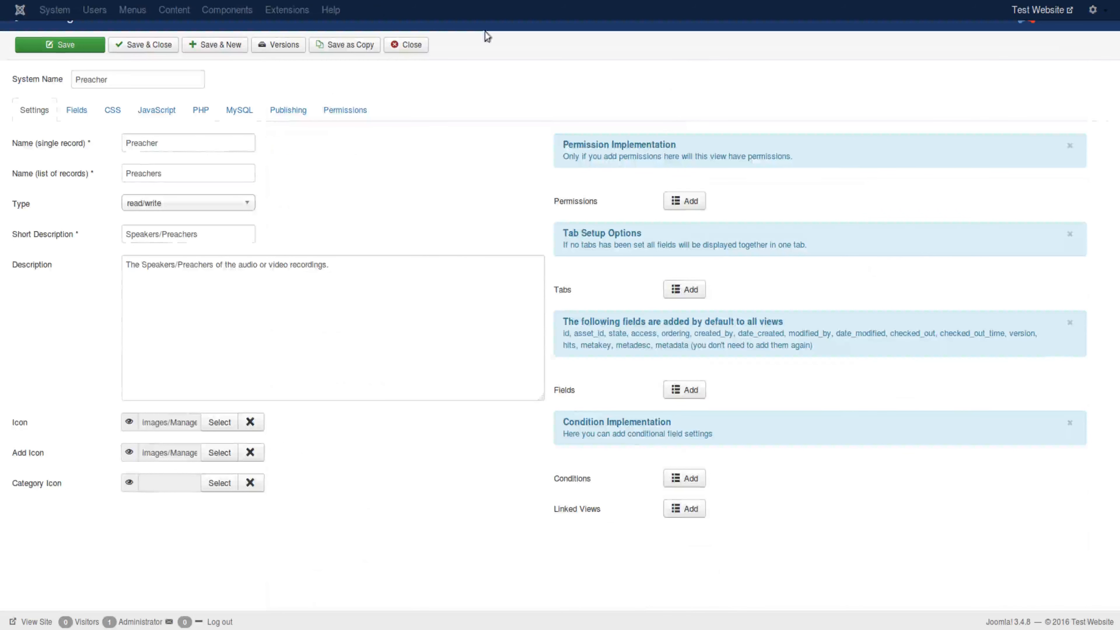
pyautogui.click(344, 110)
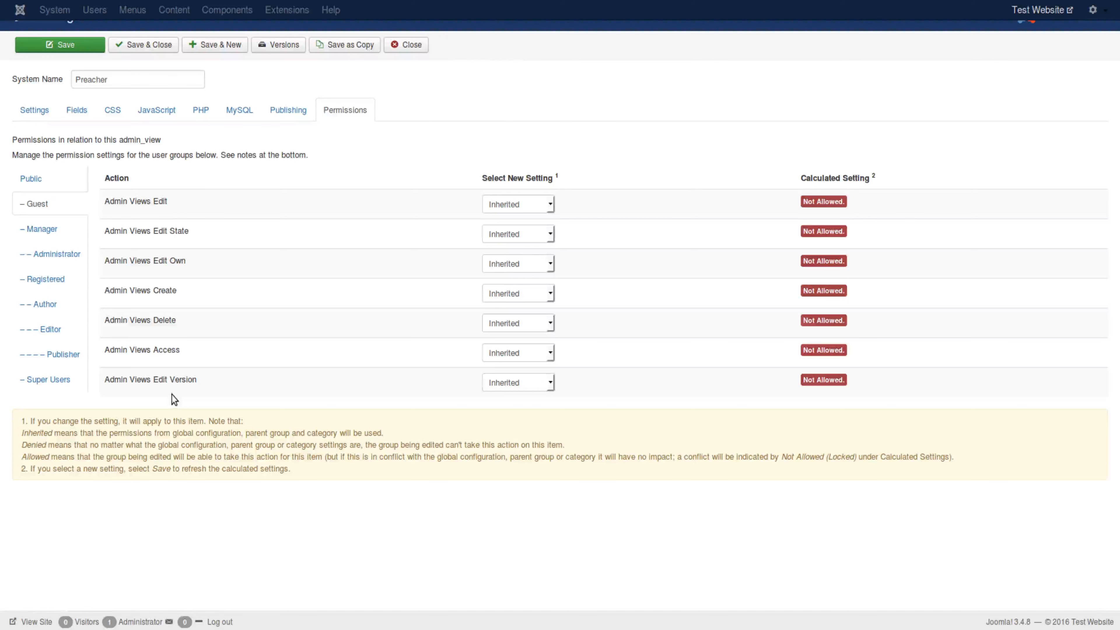
# Return to the Preacher view's settings and open its list of fields
pyautogui.click(42, 112)
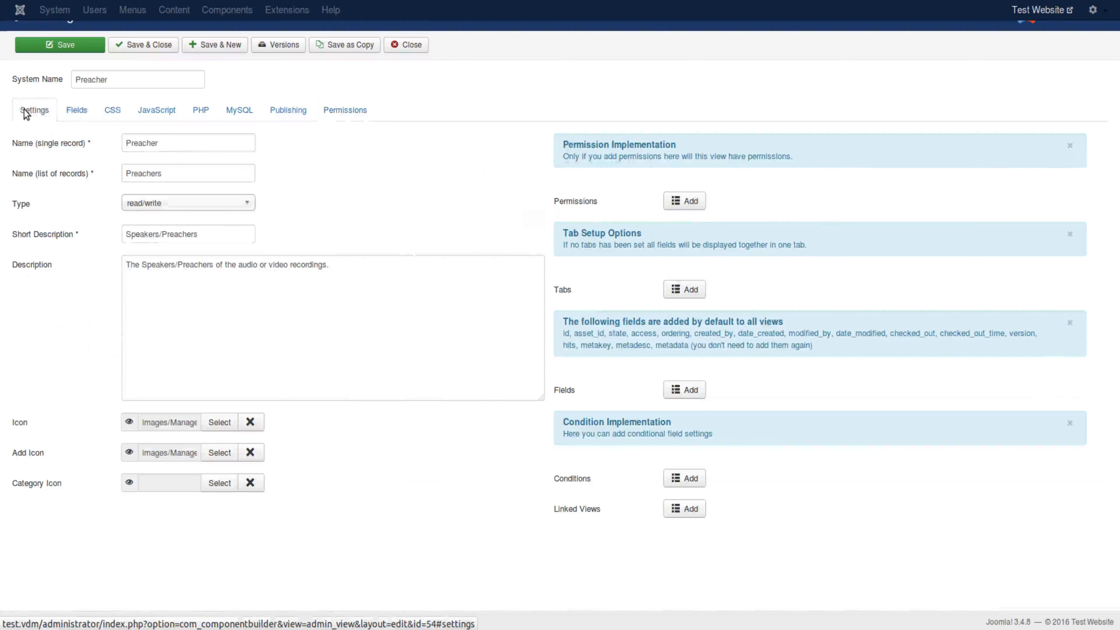
pyautogui.click(75, 111)
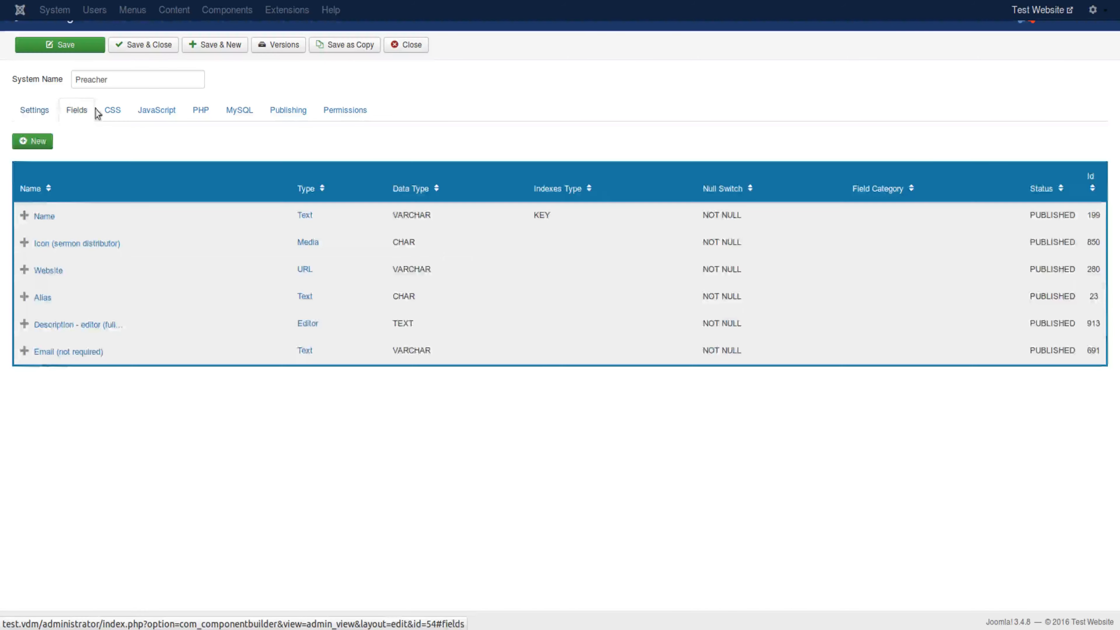
# Look through the Preacher view's CSS, JavaScript, PHP, MySQL, Publishing and Permissions sections
pyautogui.click(113, 113)
pyautogui.click(143, 116)
pyautogui.click(217, 117)
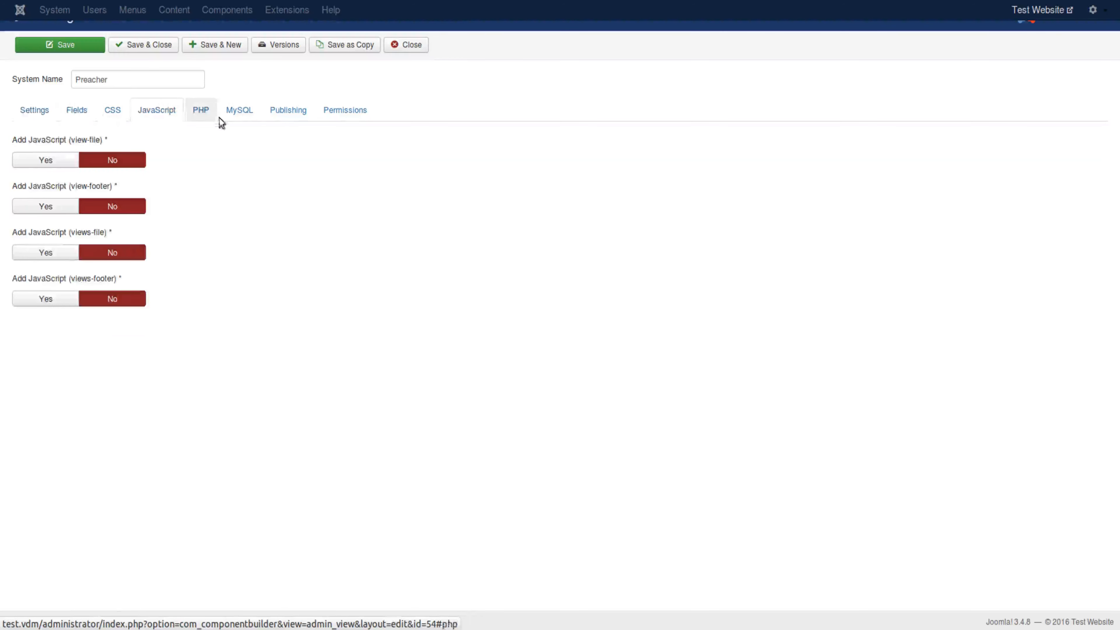
pyautogui.click(233, 117)
pyautogui.click(277, 115)
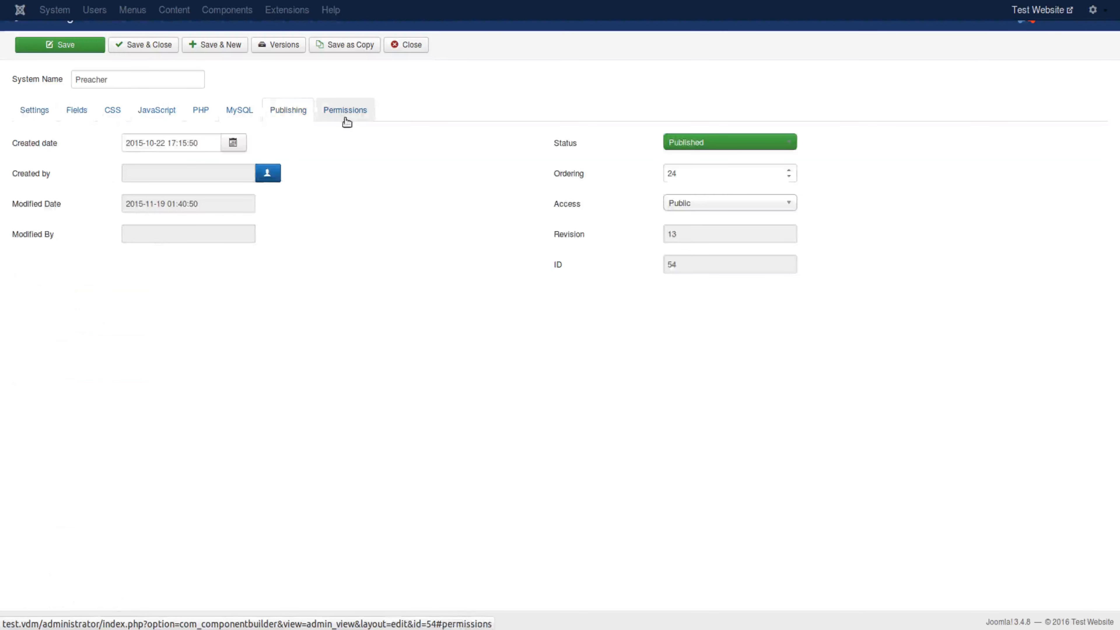
pyautogui.click(345, 118)
# Compare the Preacher view's publishing details with its permission settings, finishing on the publishing details
pyautogui.click(306, 115)
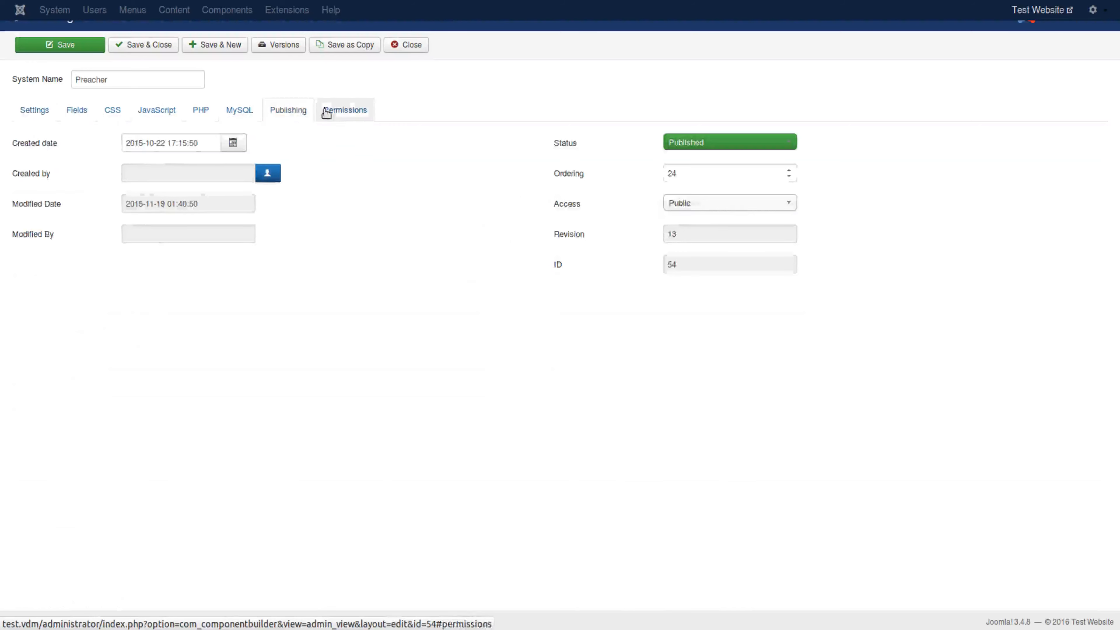
pyautogui.click(324, 113)
pyautogui.click(289, 112)
pyautogui.click(328, 110)
pyautogui.click(296, 112)
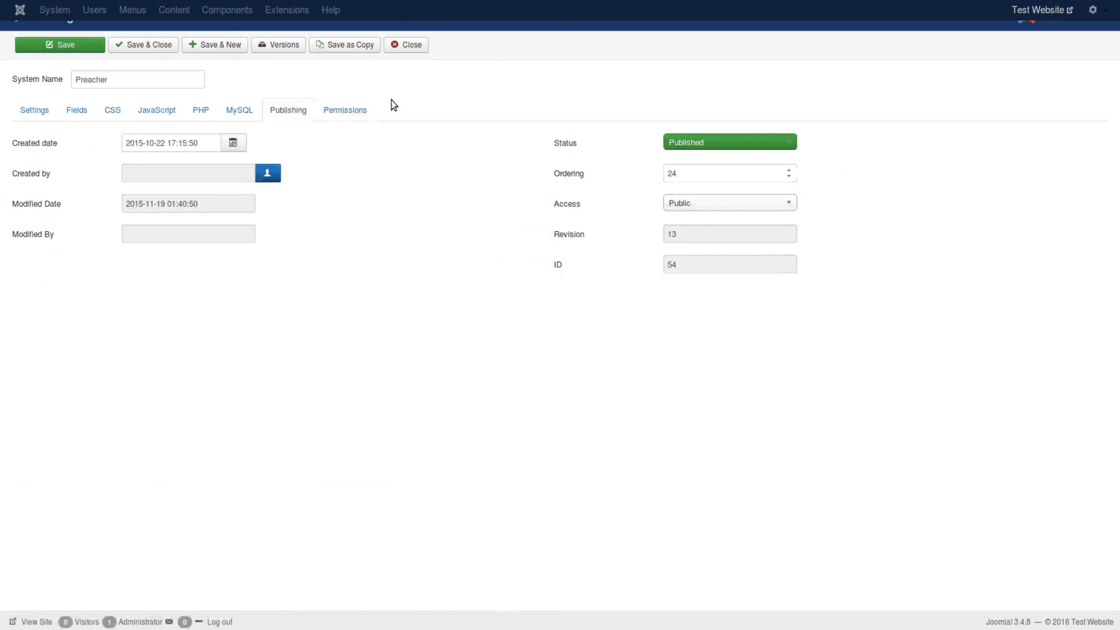
pyautogui.click(334, 110)
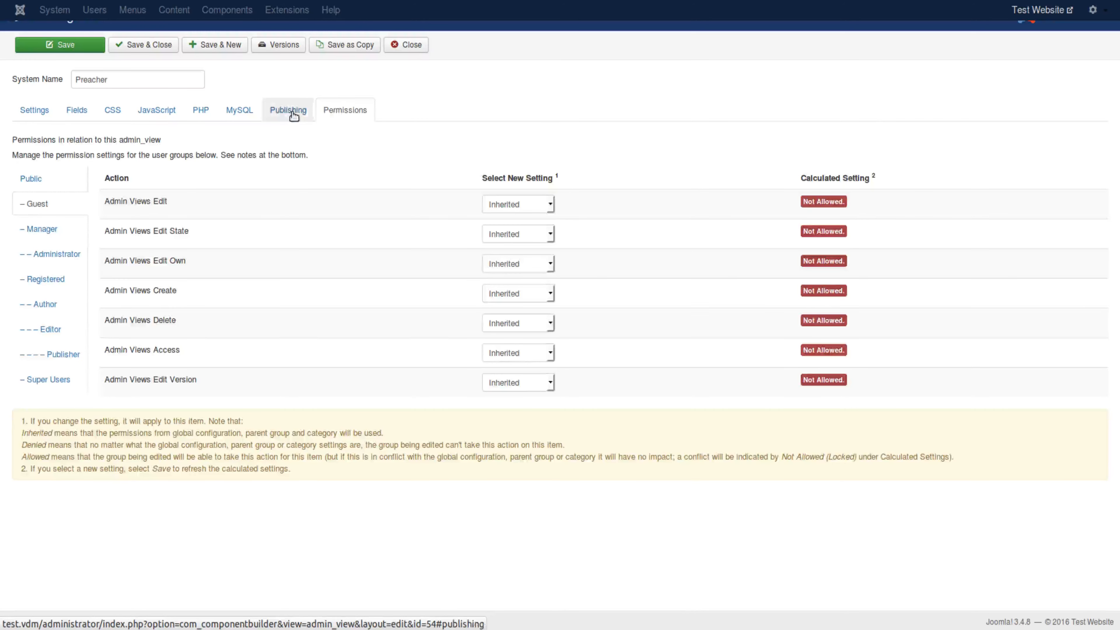
pyautogui.click(290, 111)
pyautogui.click(328, 110)
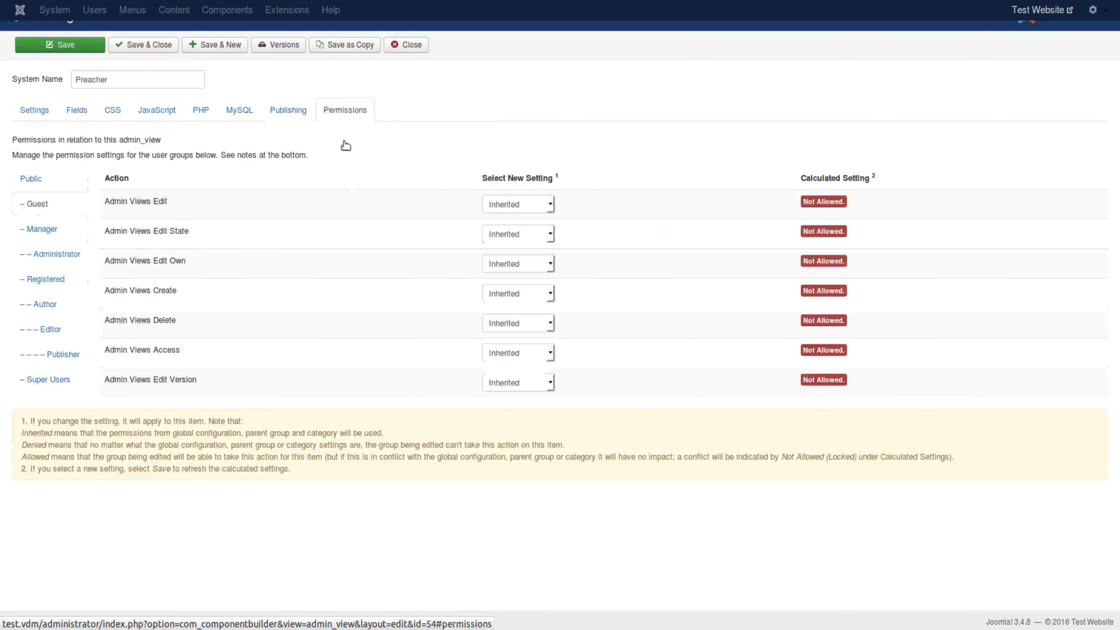
pyautogui.click(298, 115)
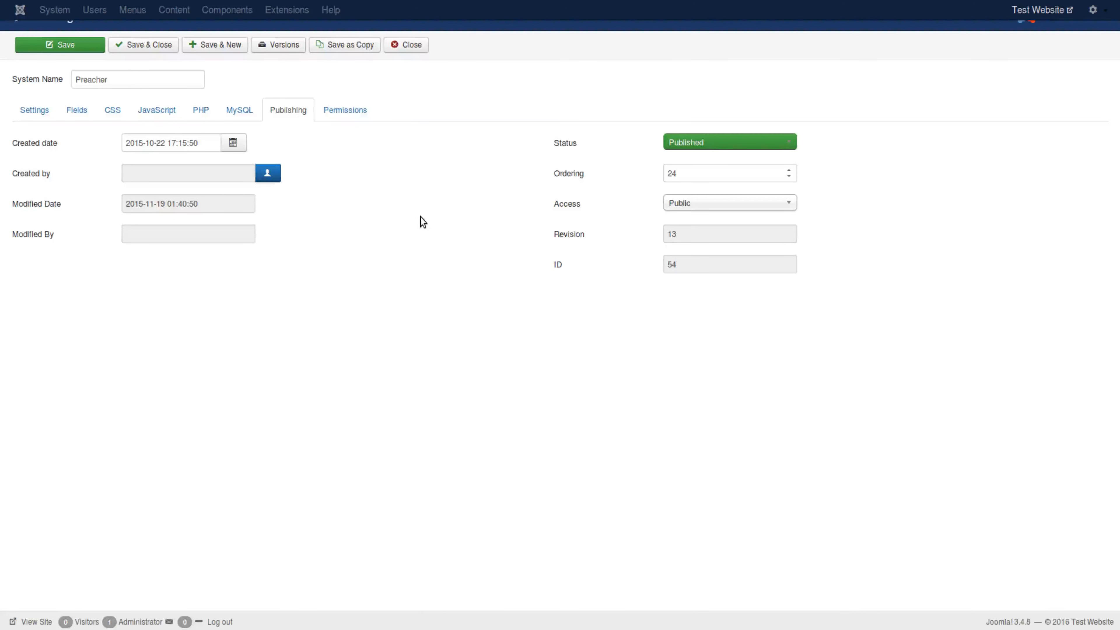
# Go back through the Preacher view's MySQL, PHP, JavaScript, CSS and Fields sections to its general settings
pyautogui.click(238, 115)
pyautogui.click(198, 120)
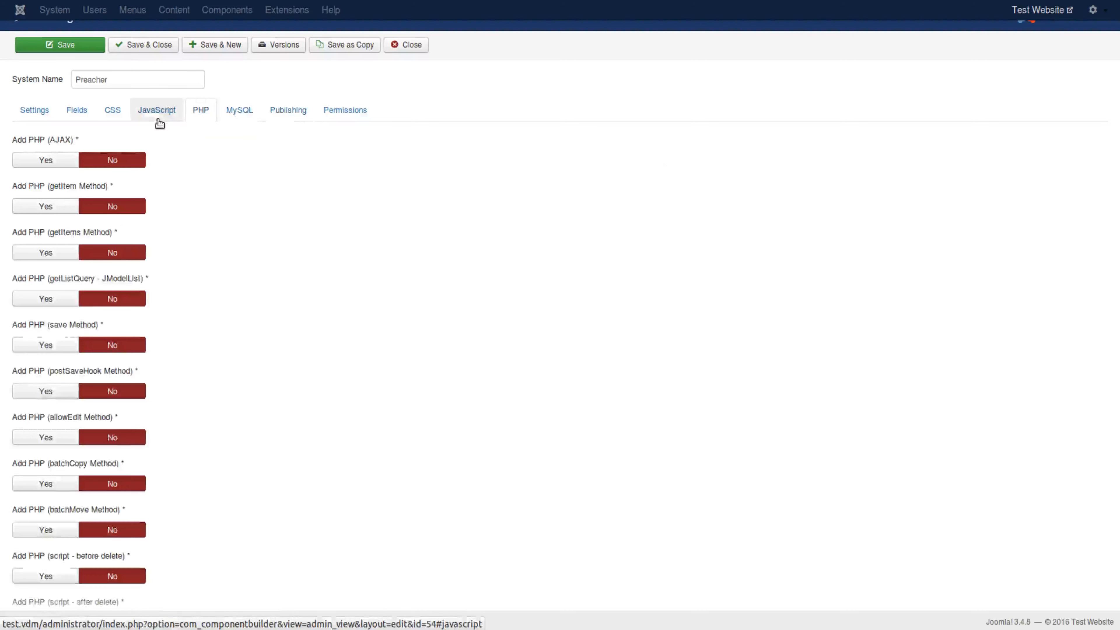
pyautogui.click(157, 120)
pyautogui.click(108, 123)
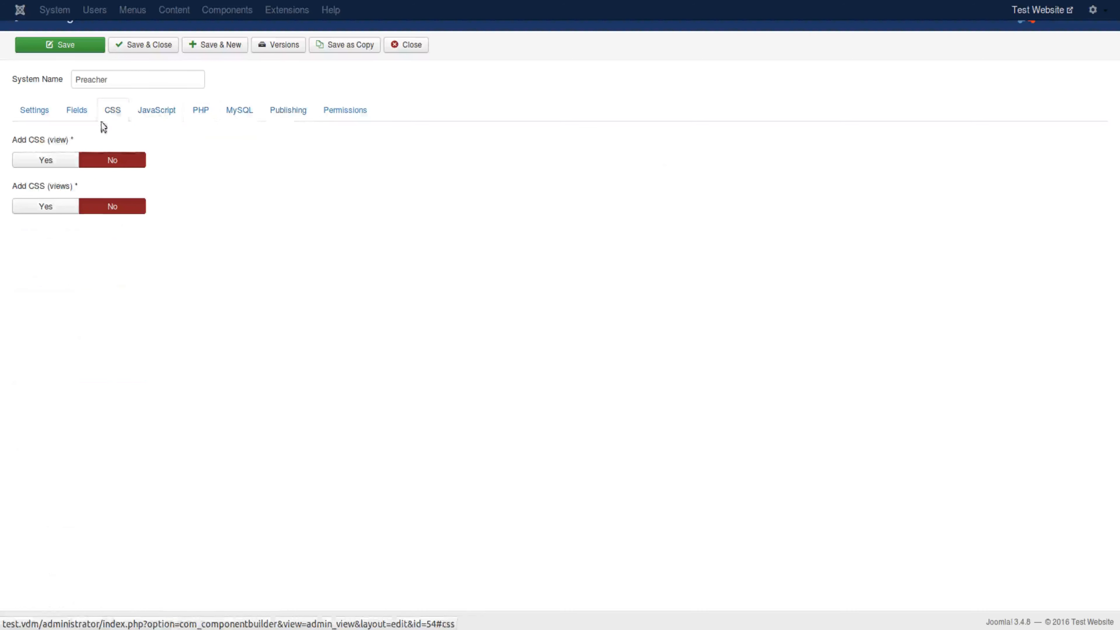
pyautogui.click(71, 115)
pyautogui.click(37, 116)
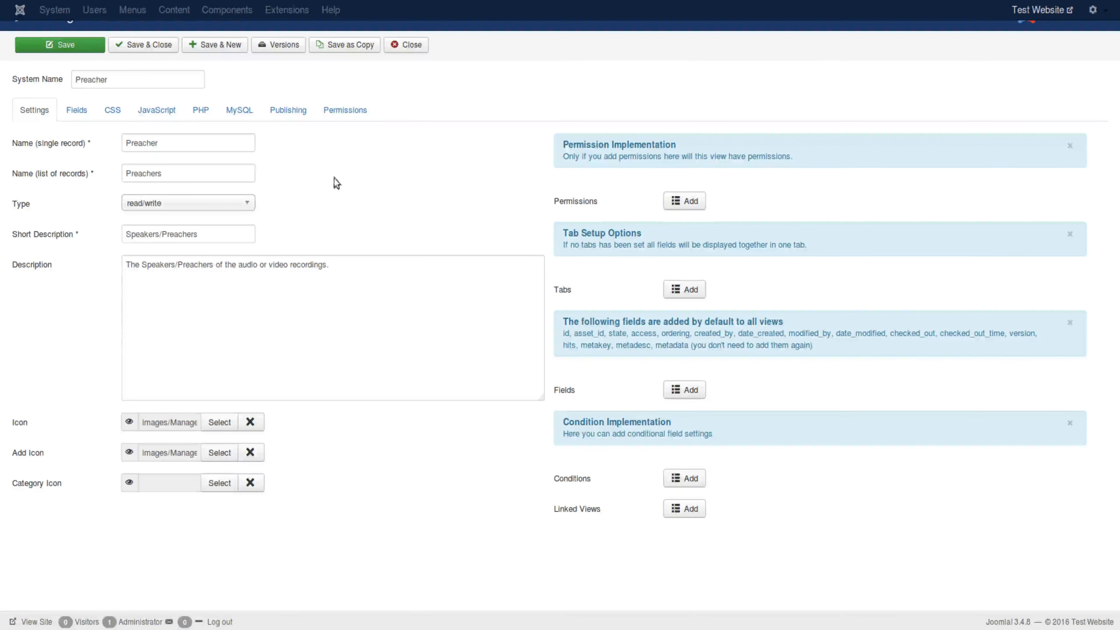
# Examine the Preacher view's tab setup, highlighting the Sermons tab name, and leave it without saving
pyautogui.click(695, 291)
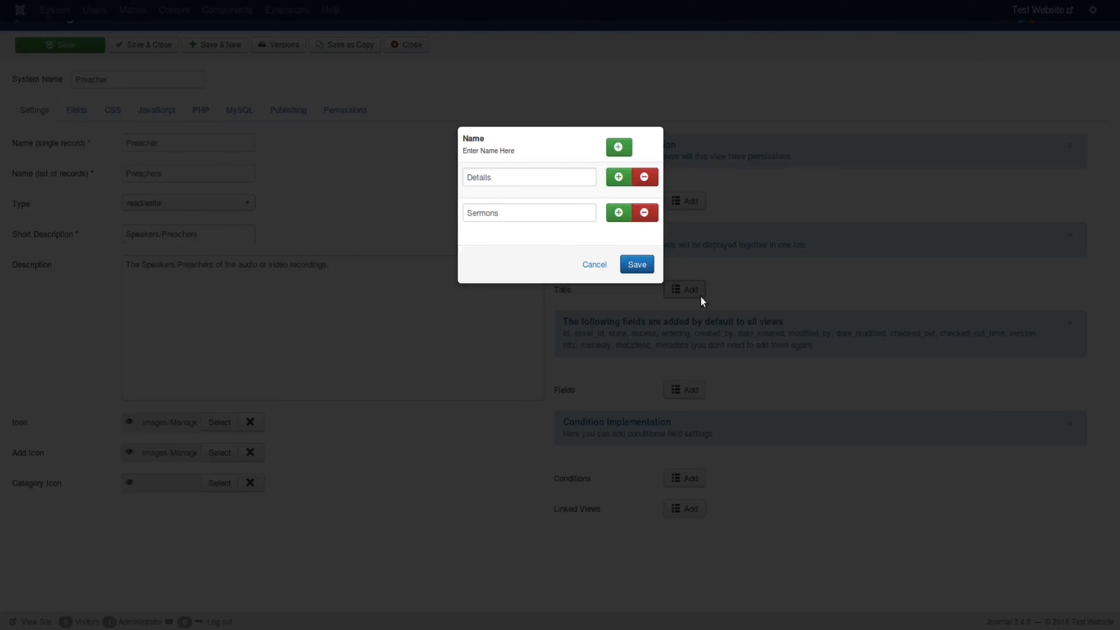
pyautogui.doubleClick(496, 178)
pyautogui.click(499, 228)
pyautogui.moveTo(509, 213); pyautogui.dragTo(428, 197)
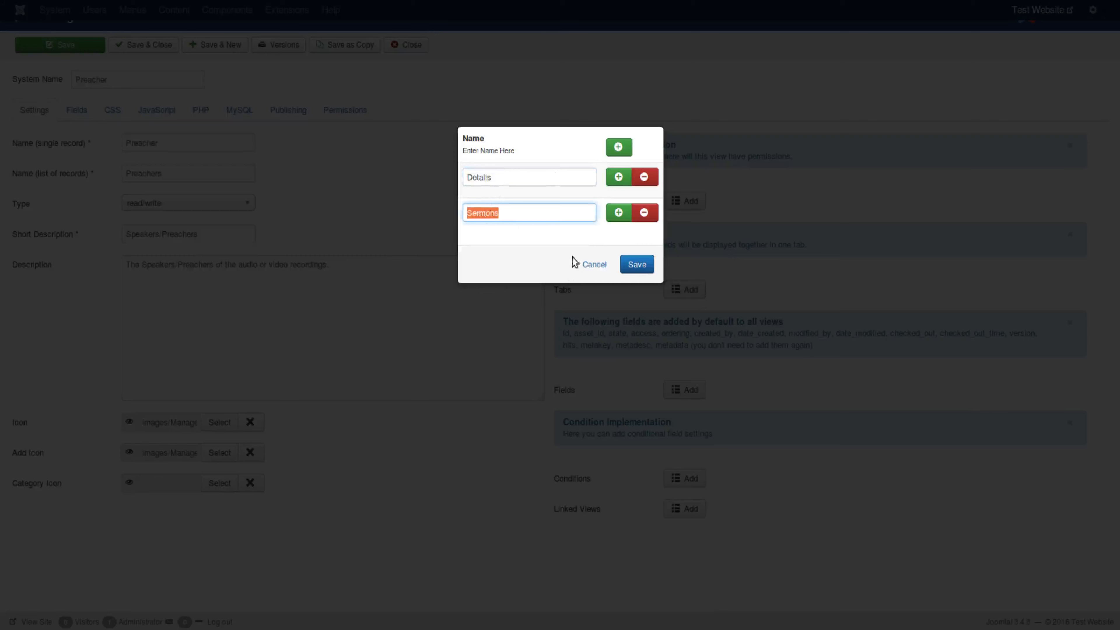
pyautogui.click(594, 265)
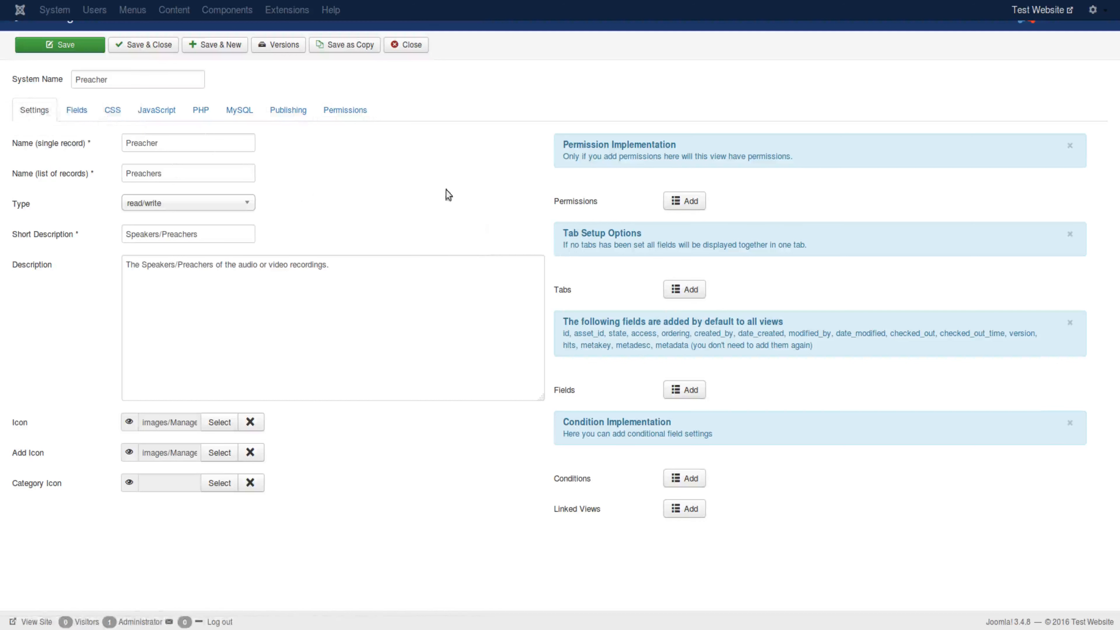
# Examine the Tab assignments in the Preacher view's field settings, checking the Name field's options, and exit without saving
pyautogui.click(681, 391)
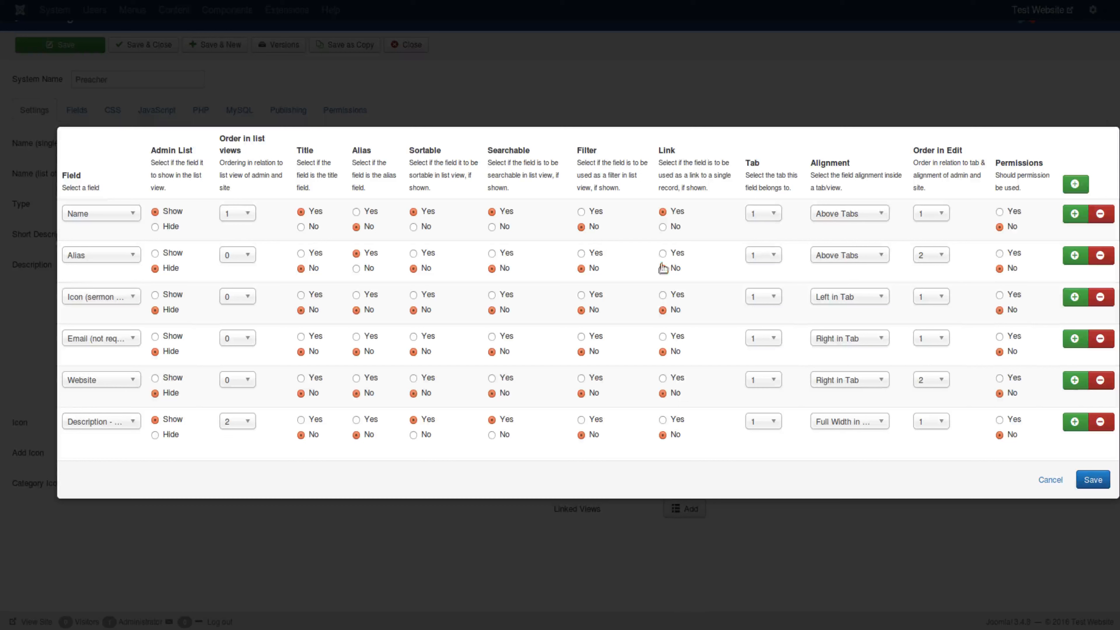
pyautogui.moveTo(745, 165); pyautogui.dragTo(758, 158)
pyautogui.click(760, 215)
pyautogui.click(761, 215)
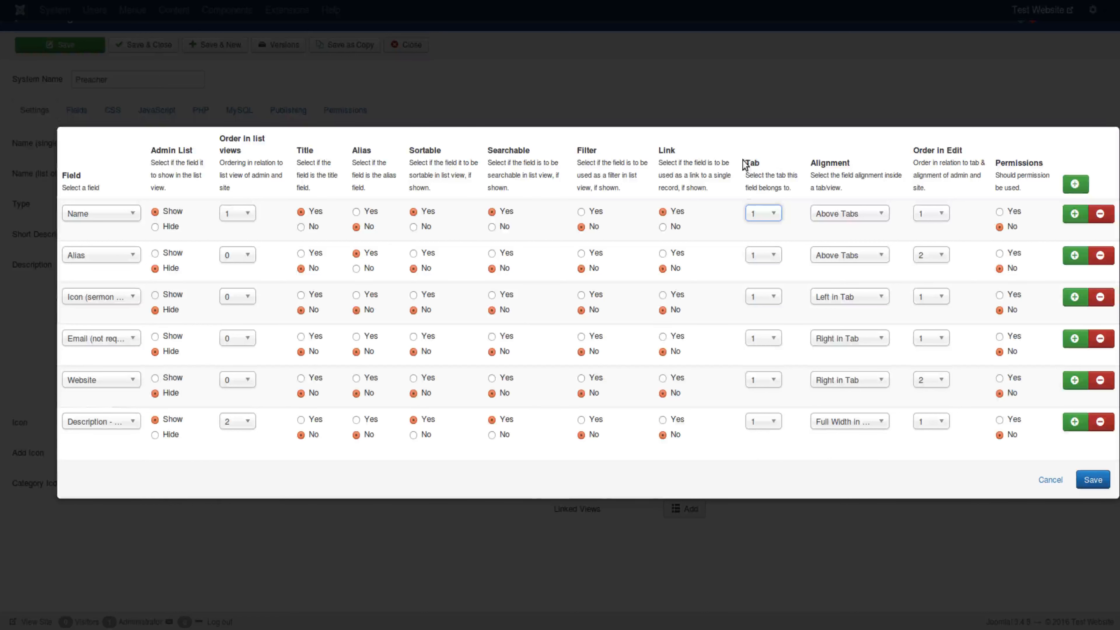
pyautogui.click(1051, 481)
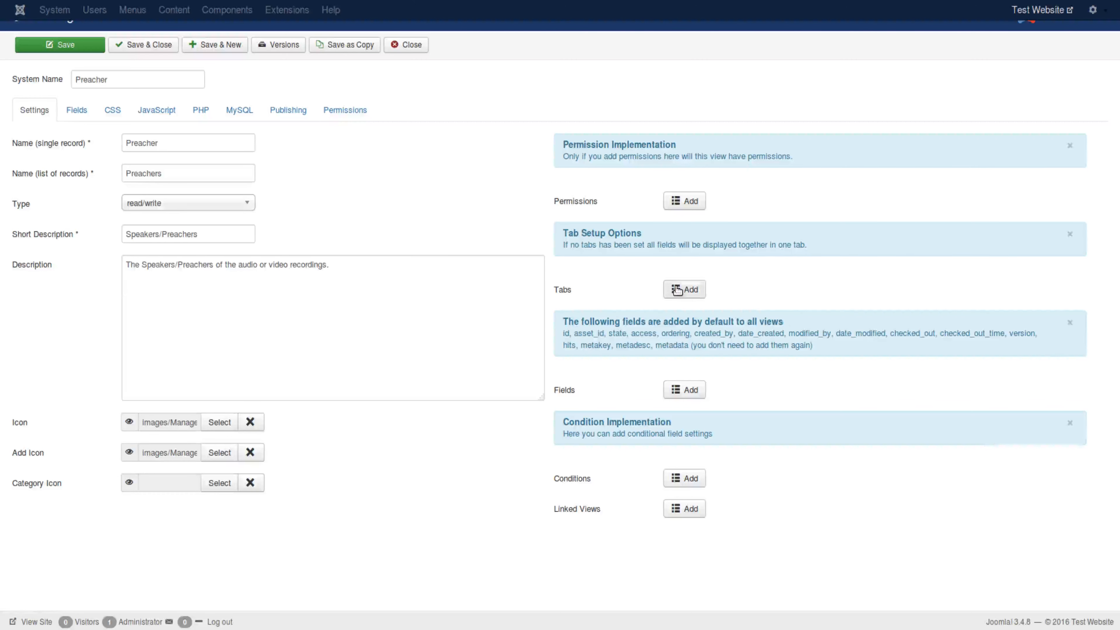
# Reopen the Preacher view's tab setup, highlight the Details and Sermons names, and close it without saving
pyautogui.click(678, 291)
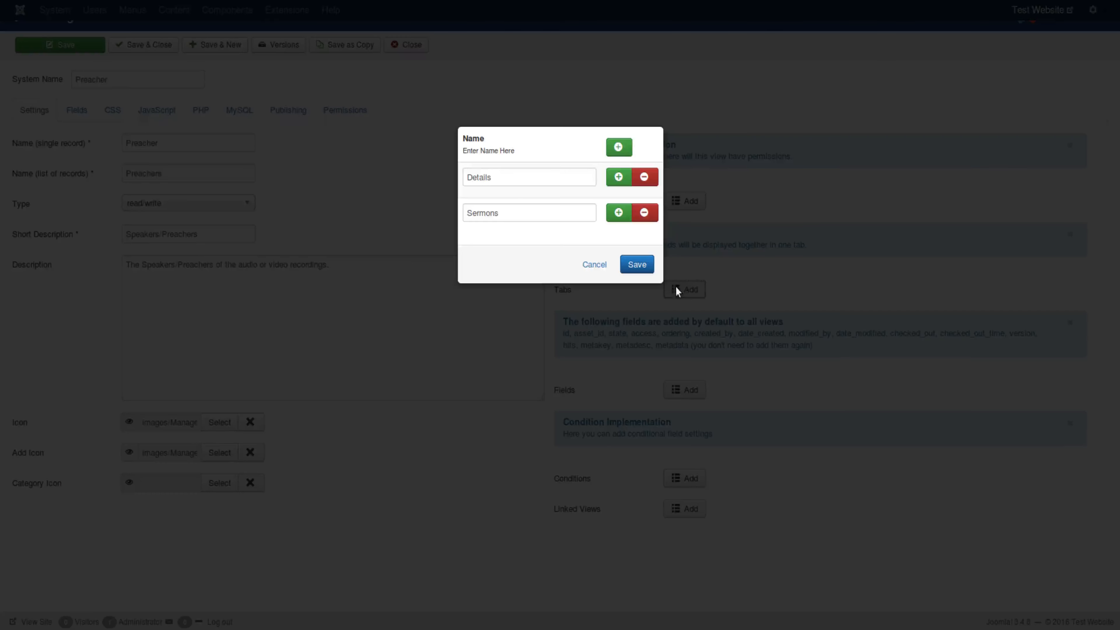
pyautogui.moveTo(511, 177); pyautogui.dragTo(441, 174)
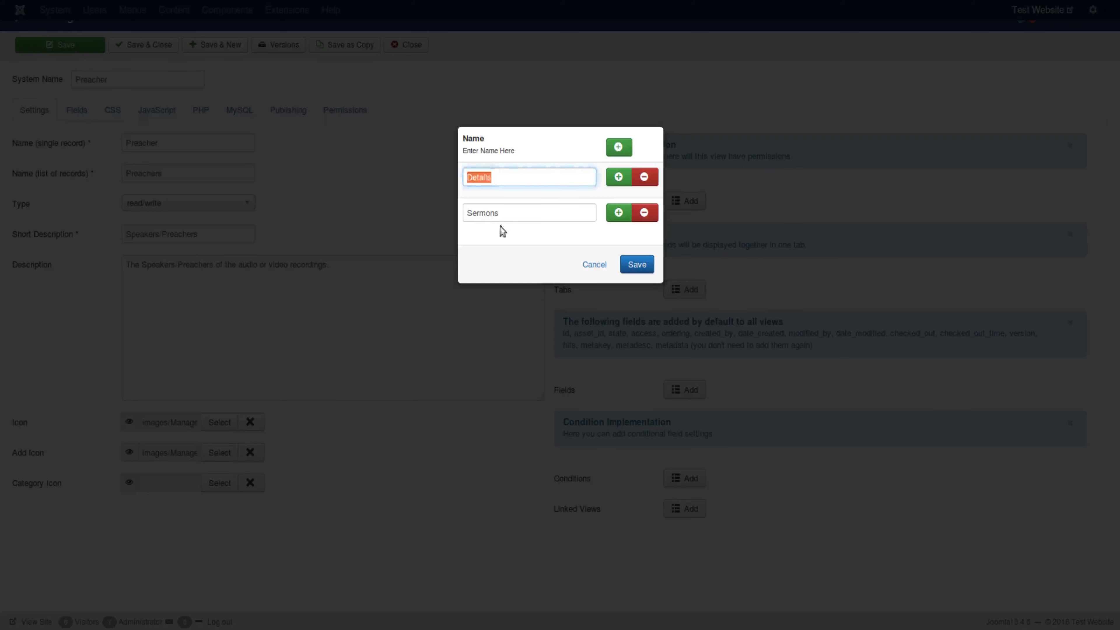
pyautogui.moveTo(514, 217); pyautogui.dragTo(454, 218)
pyautogui.click(591, 264)
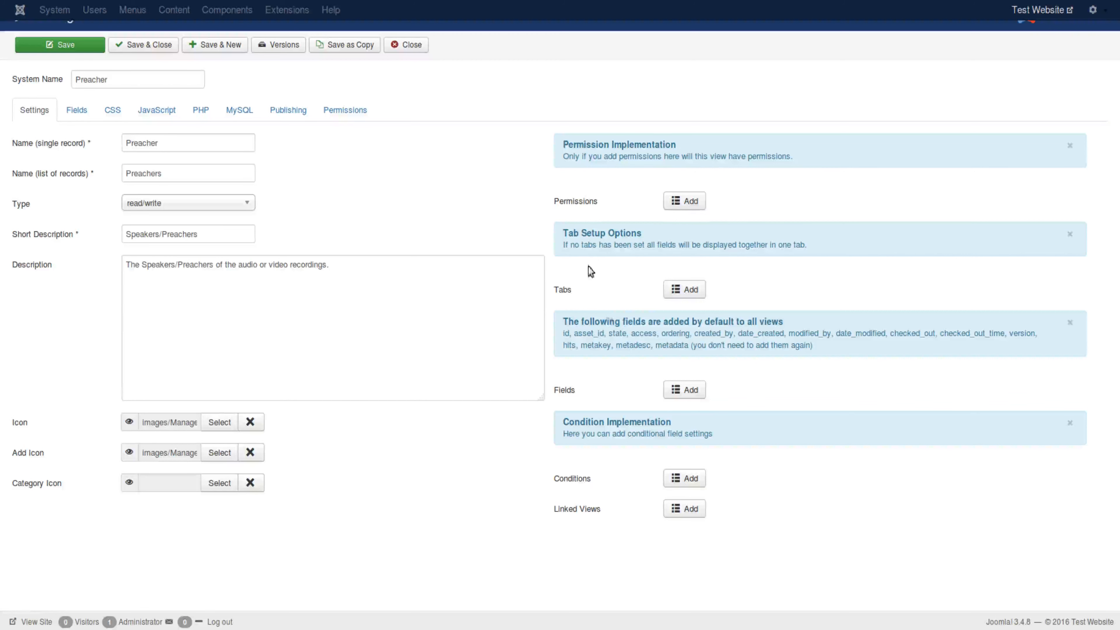
# Compare the tab numbers in the Preacher field settings with the Sermons entry in the tab setup, saving nothing
pyautogui.click(687, 388)
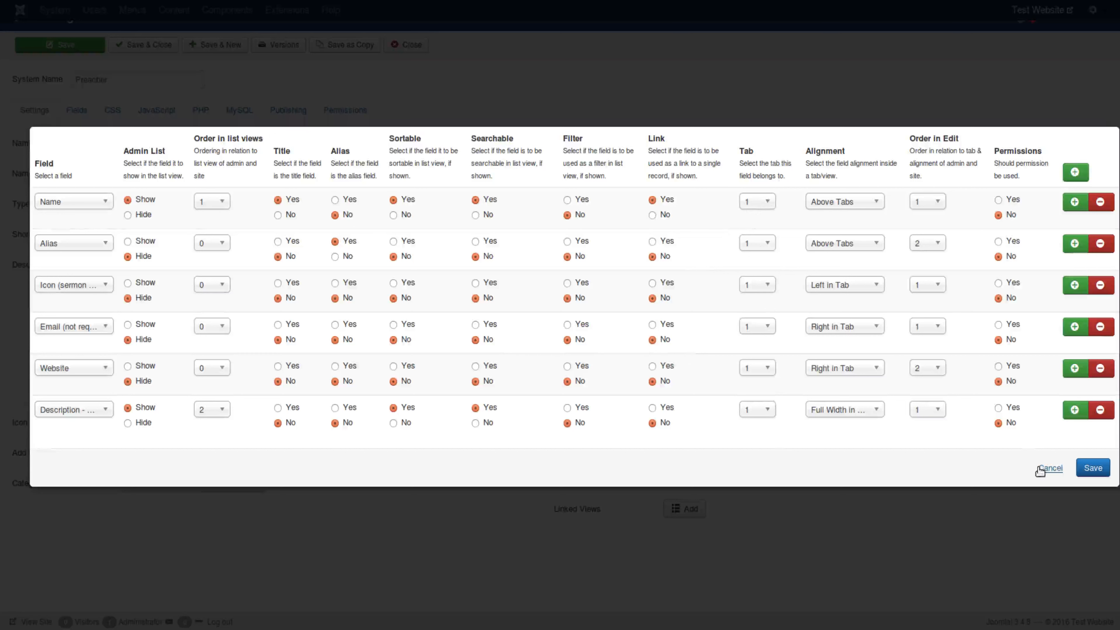
pyautogui.click(1050, 468)
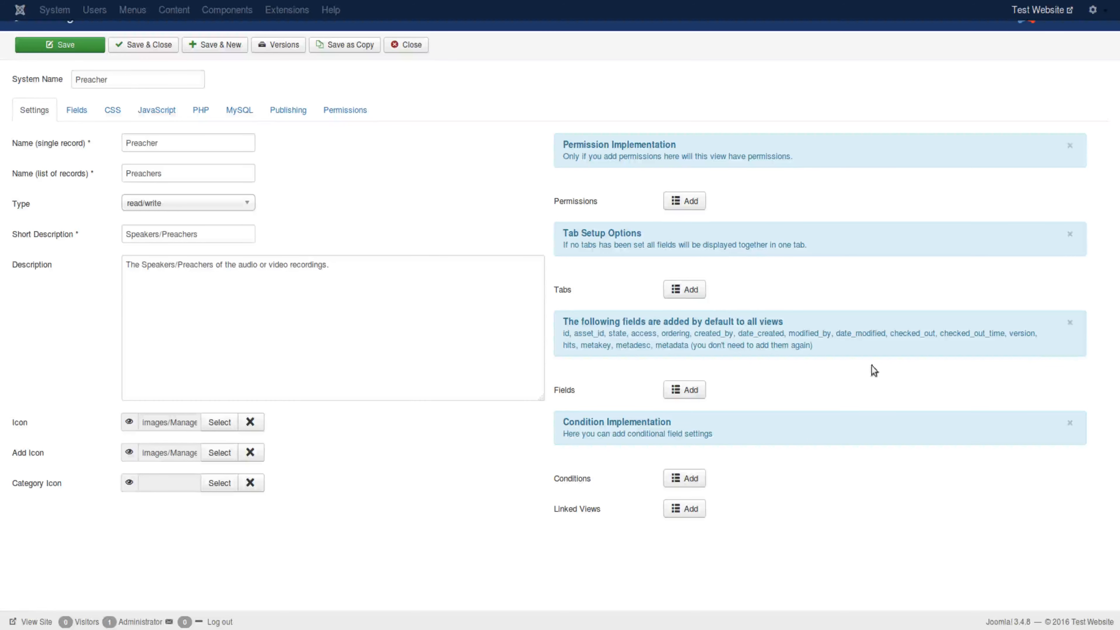
pyautogui.click(692, 292)
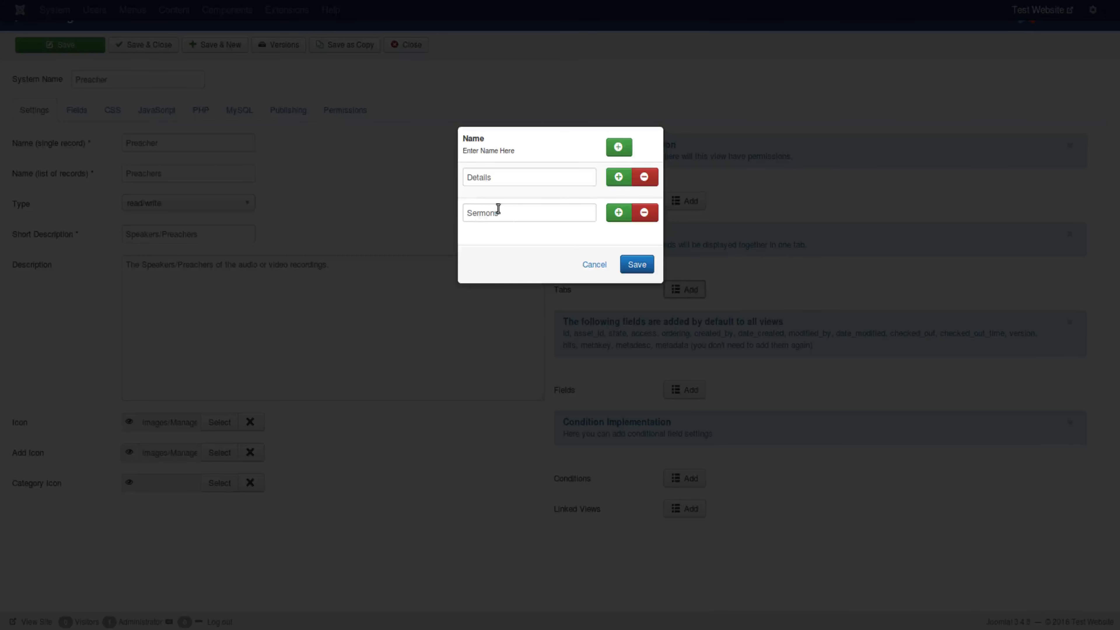
pyautogui.moveTo(498, 211); pyautogui.dragTo(426, 207)
pyautogui.click(596, 265)
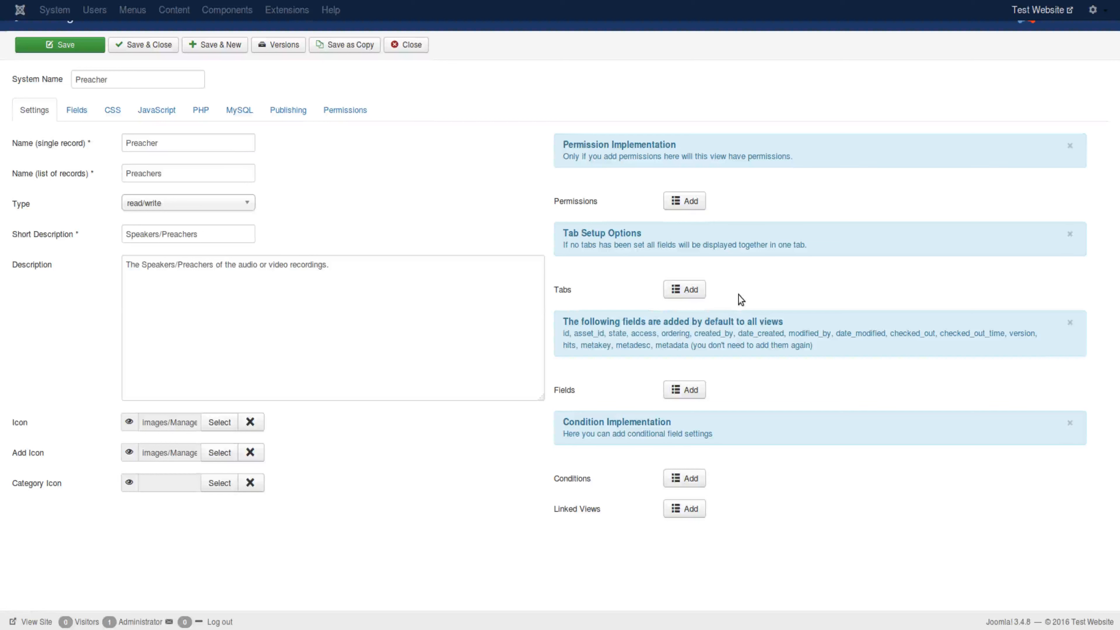
# Close the Preacher view, look at the Sermon admin view's settings, and reopen the Preacher view
pyautogui.click(417, 46)
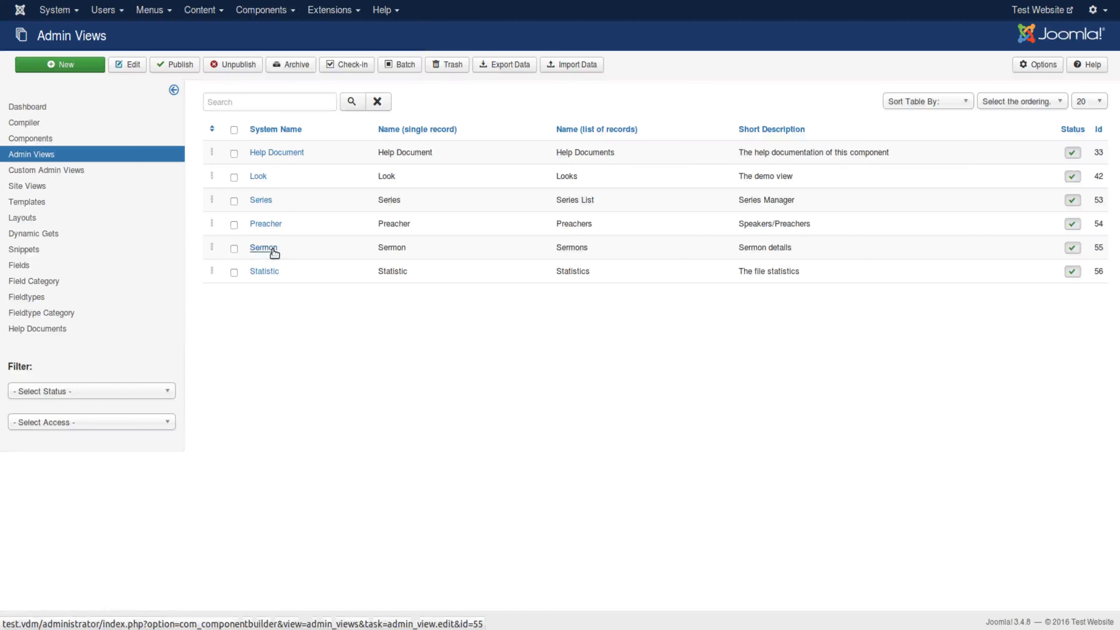
pyautogui.click(263, 247)
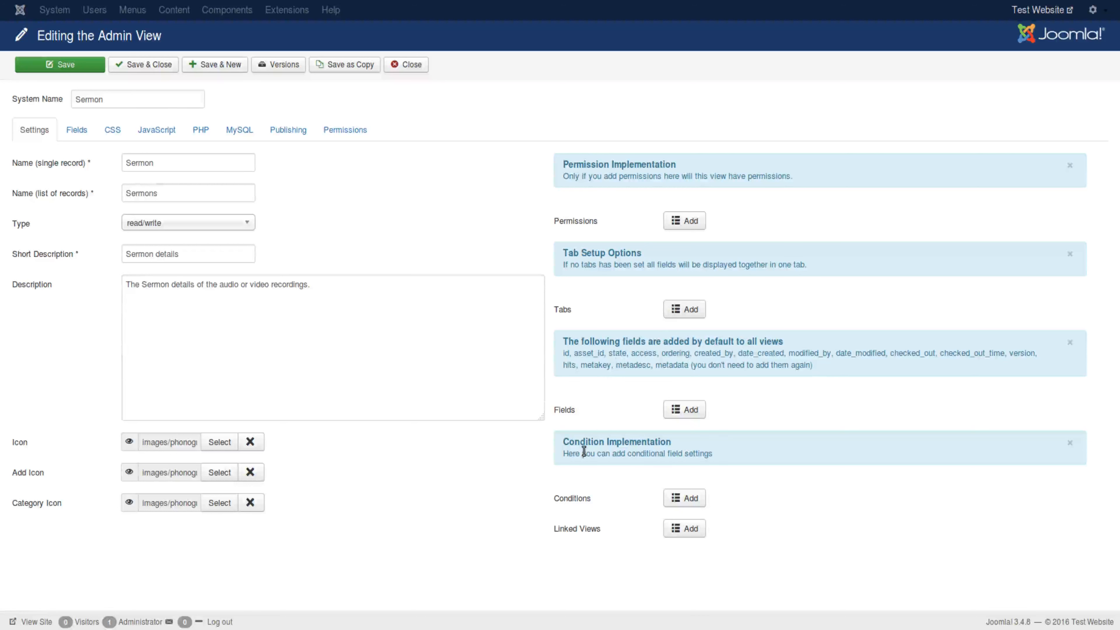
pyautogui.click(425, 69)
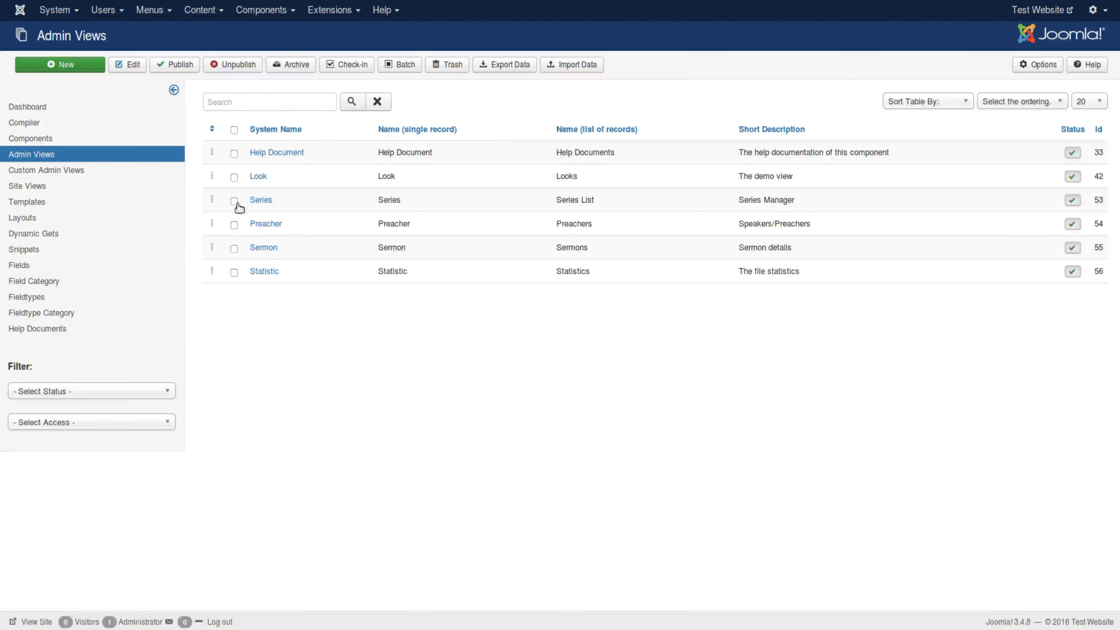
pyautogui.click(267, 223)
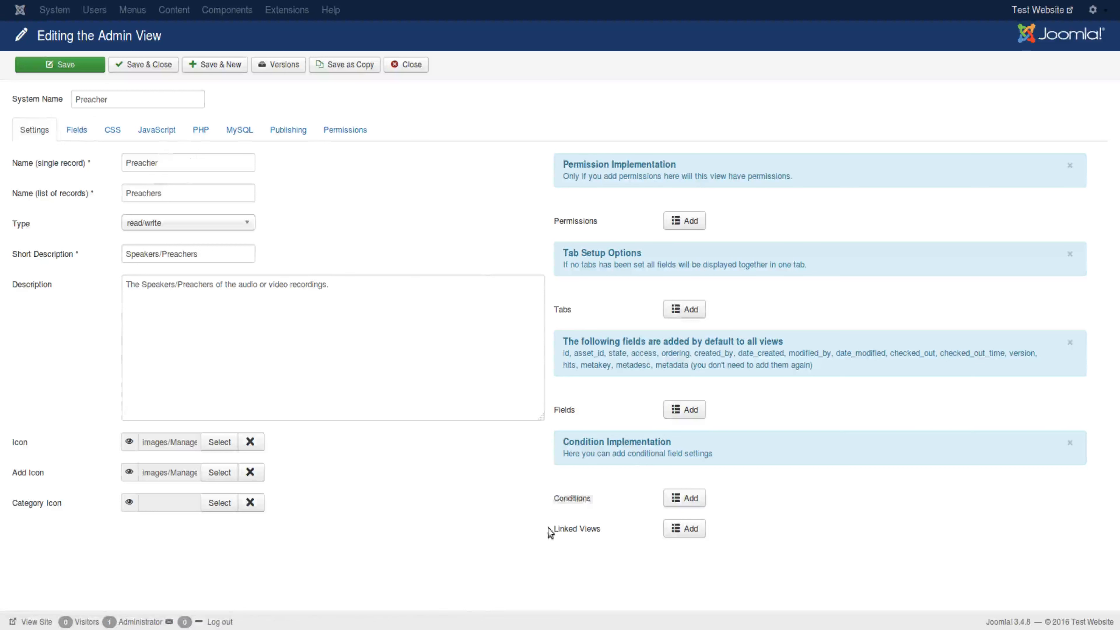
# Examine the Preacher view's linked Sermon view, highlighting the child key preacher and the parent key id
pyautogui.click(686, 532)
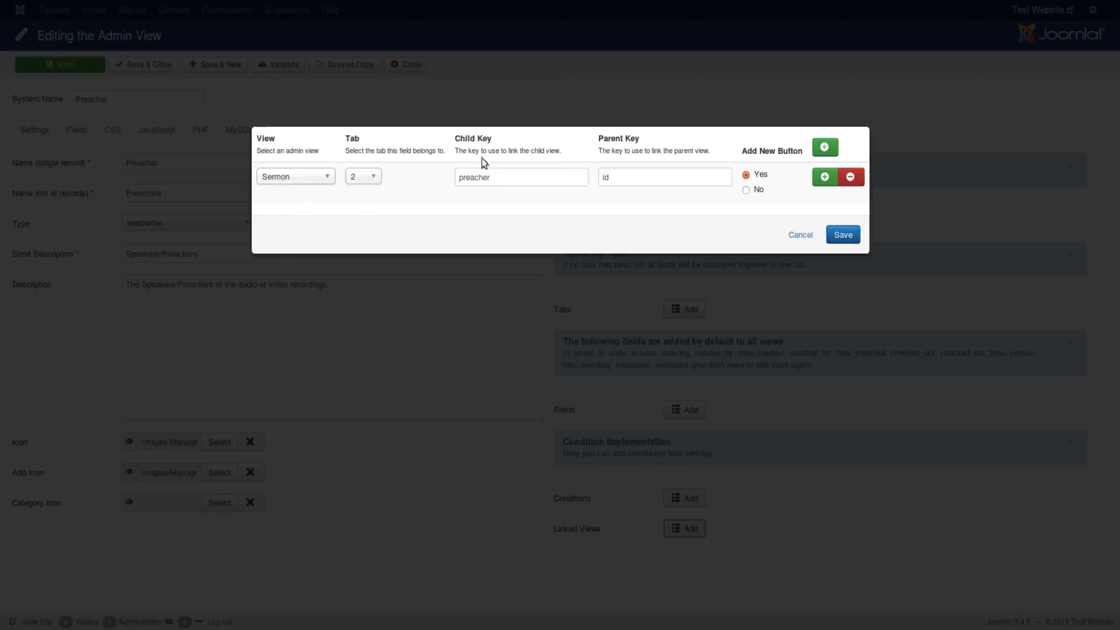
pyautogui.moveTo(510, 178); pyautogui.dragTo(459, 176)
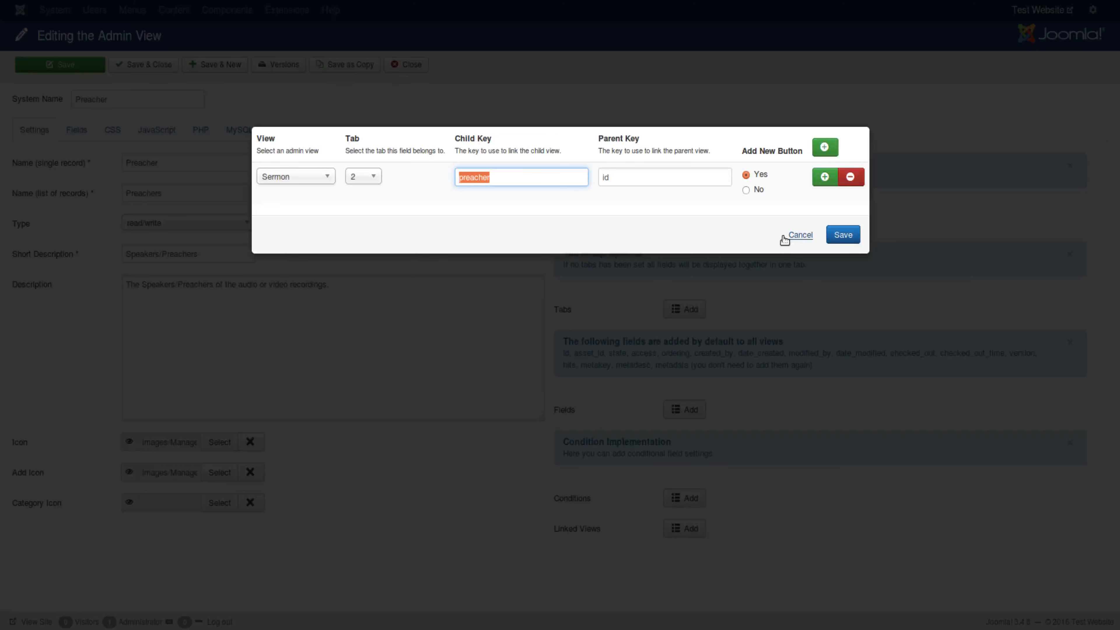
pyautogui.click(487, 179)
pyautogui.moveTo(489, 178); pyautogui.dragTo(458, 178)
pyautogui.click(461, 180)
pyautogui.moveTo(610, 180); pyautogui.dragTo(602, 182)
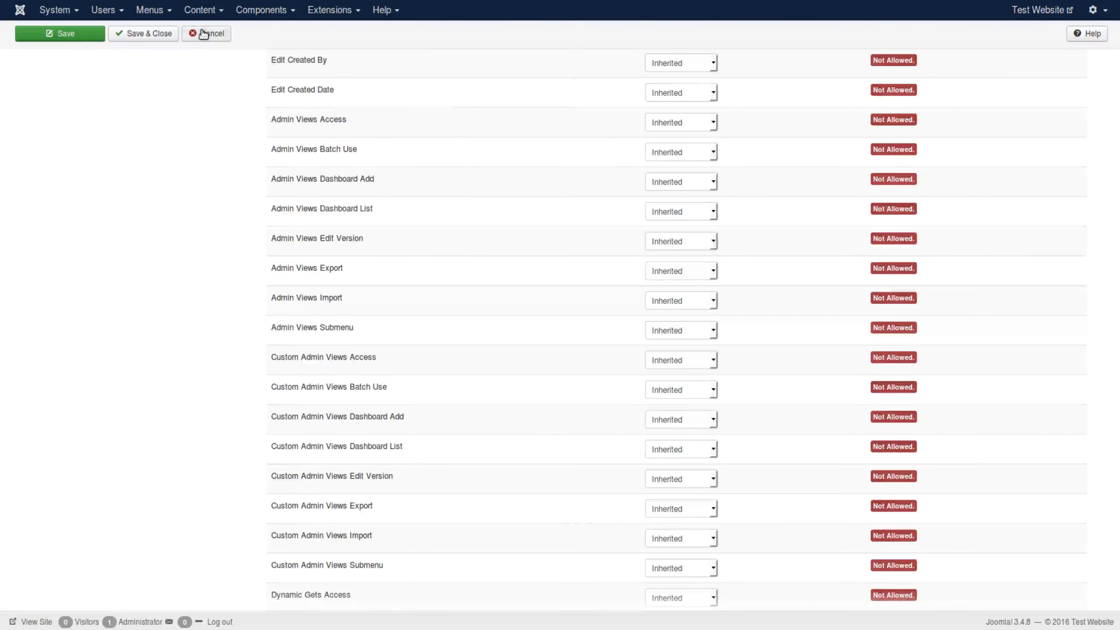
# Review all of the Sermon view's field settings without saving and open its list of fields
pyautogui.click(203, 33)
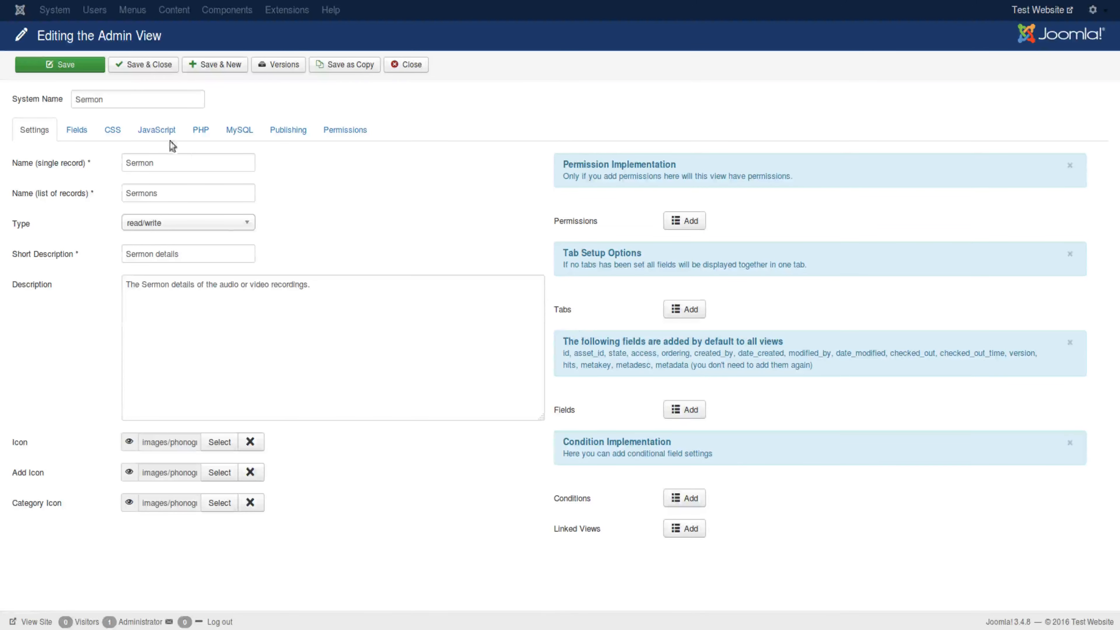
pyautogui.click(678, 413)
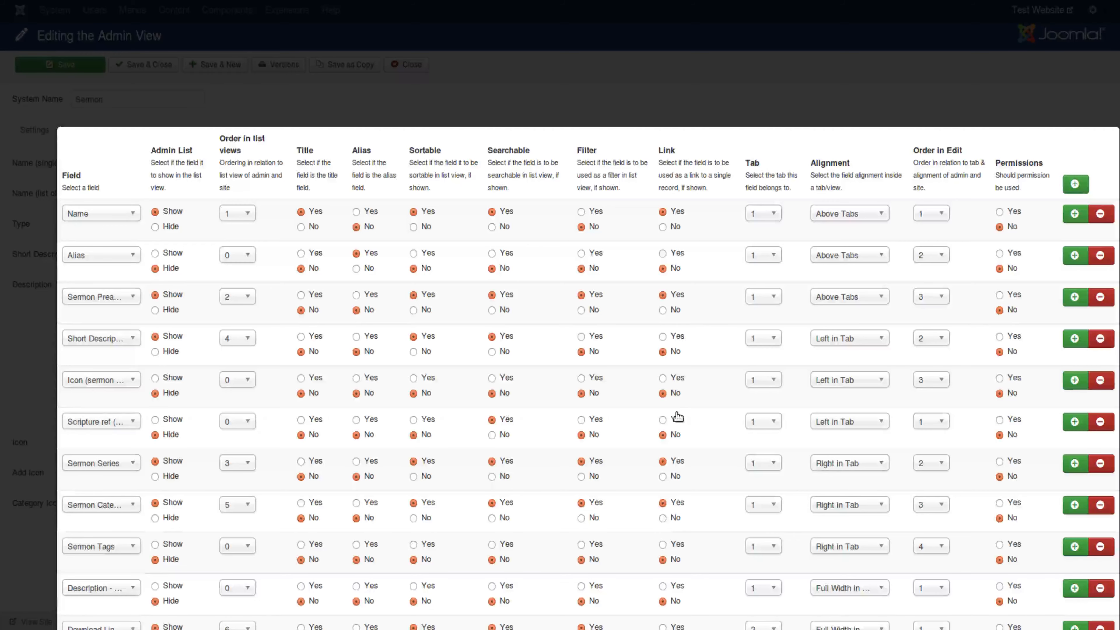
pyautogui.scroll(-10, 959, 591)
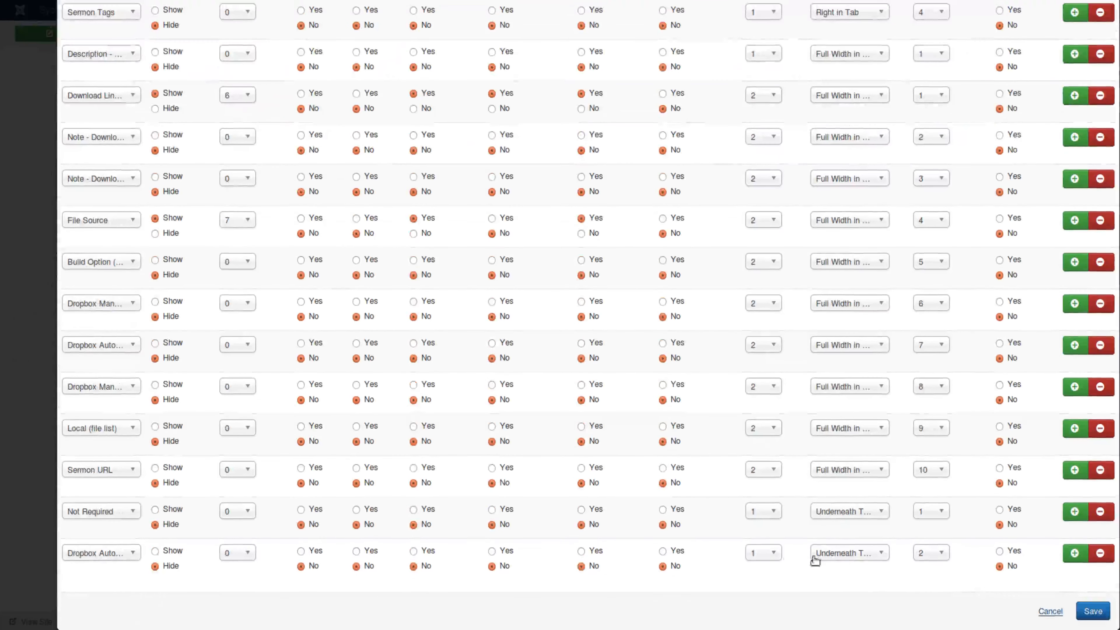
pyautogui.press('Escape')
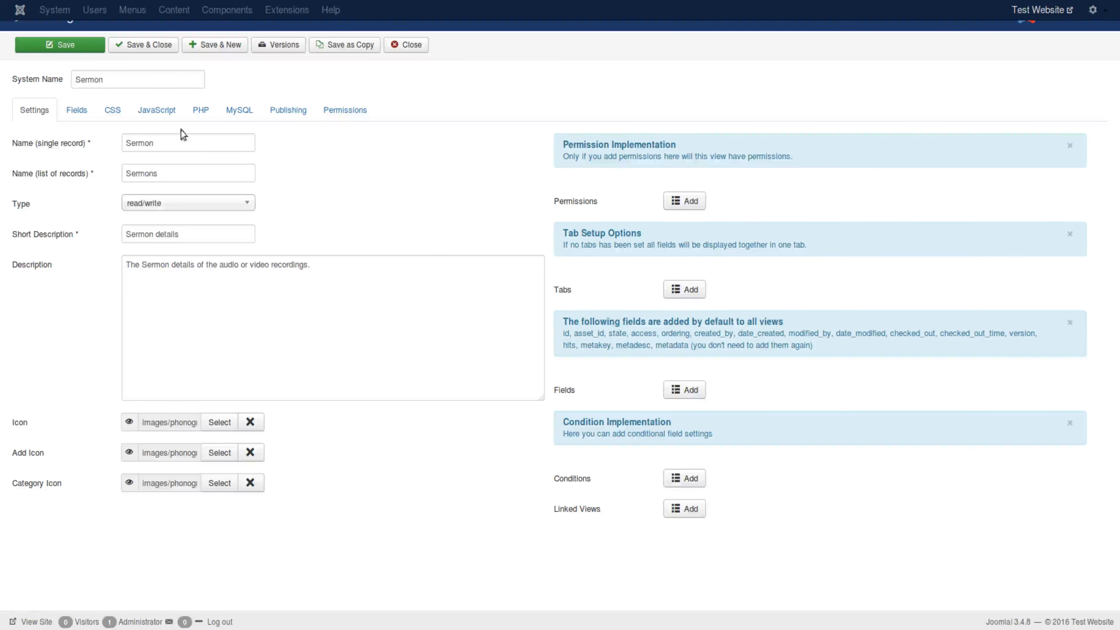
pyautogui.click(87, 117)
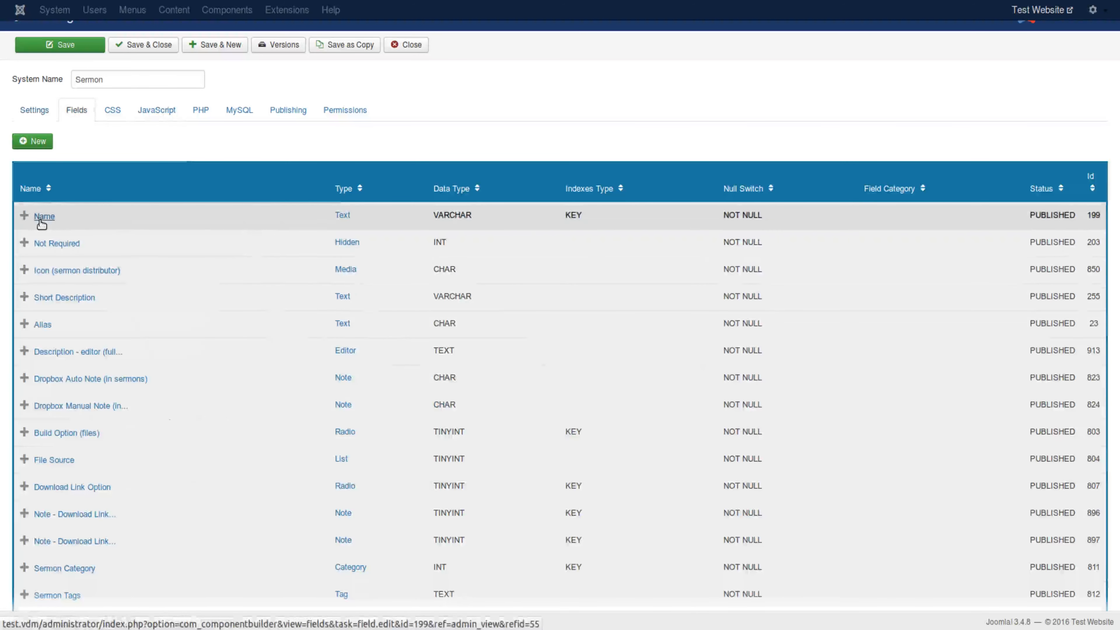
# Look through both pages of the Sermon view's field list and open the Sermon Preacher field
pyautogui.scroll(-4, 219, 318)
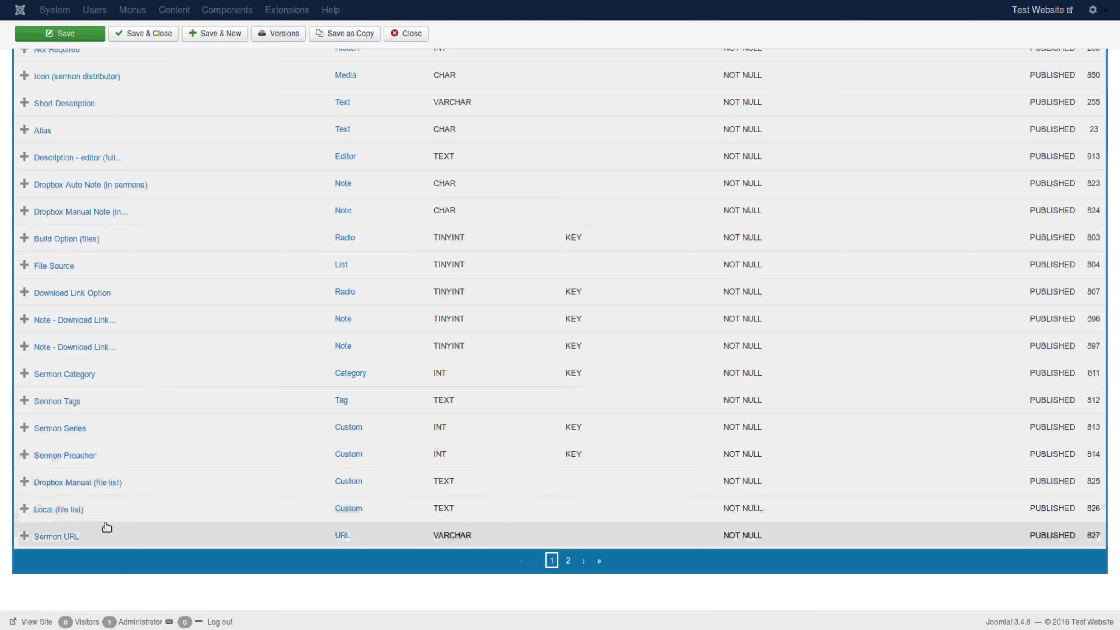
pyautogui.scroll(1, 107, 528)
pyautogui.scroll(2, 95, 430)
pyautogui.scroll(-3, 355, 542)
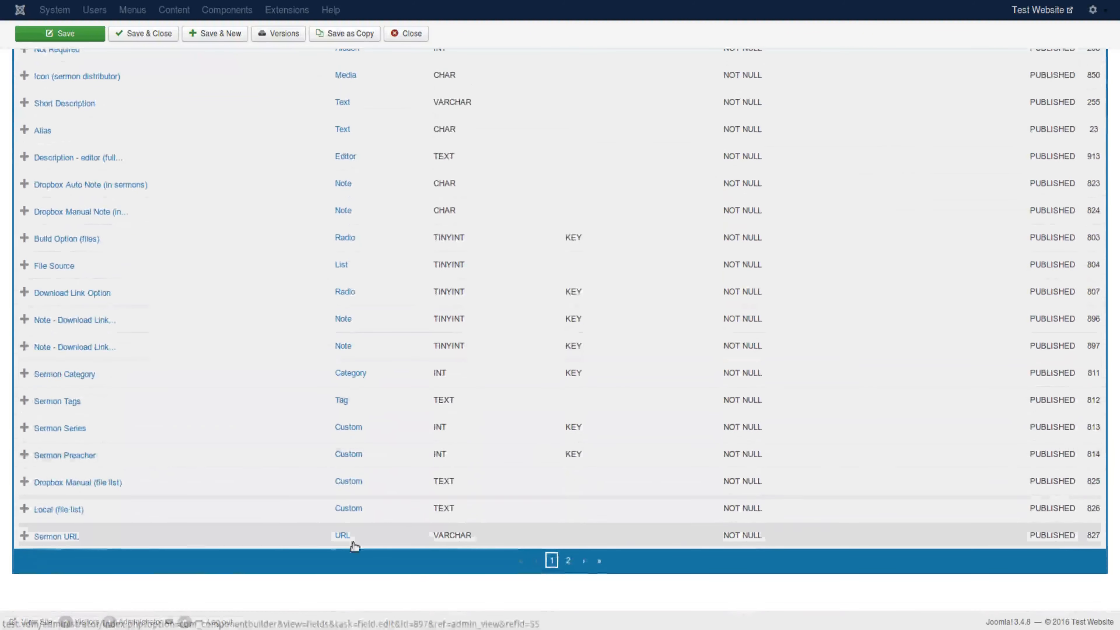
pyautogui.click(568, 561)
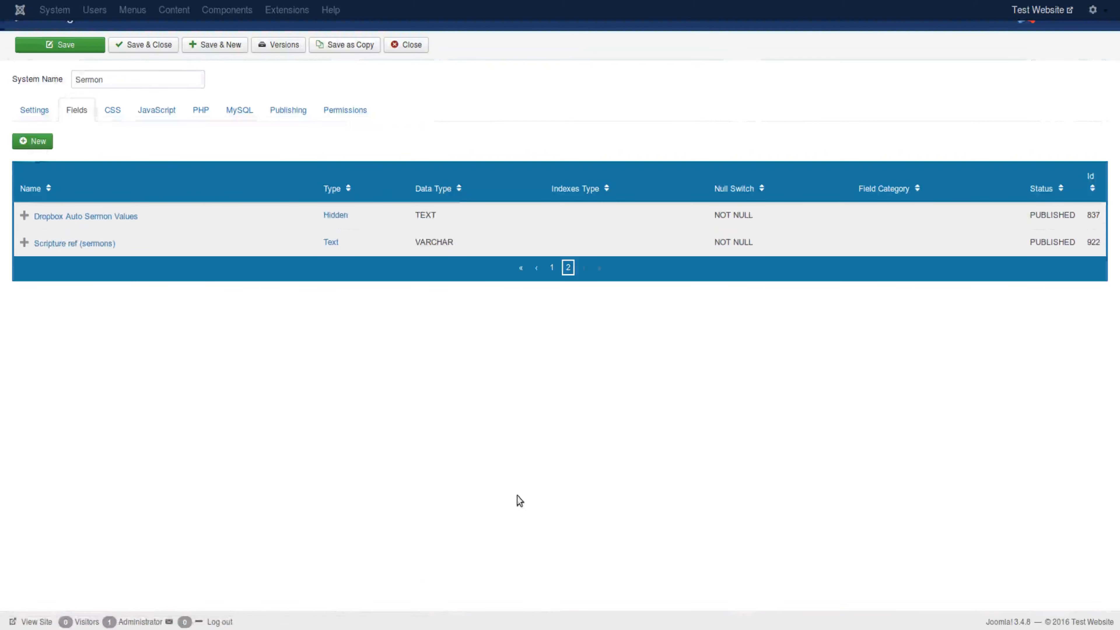
pyautogui.click(551, 268)
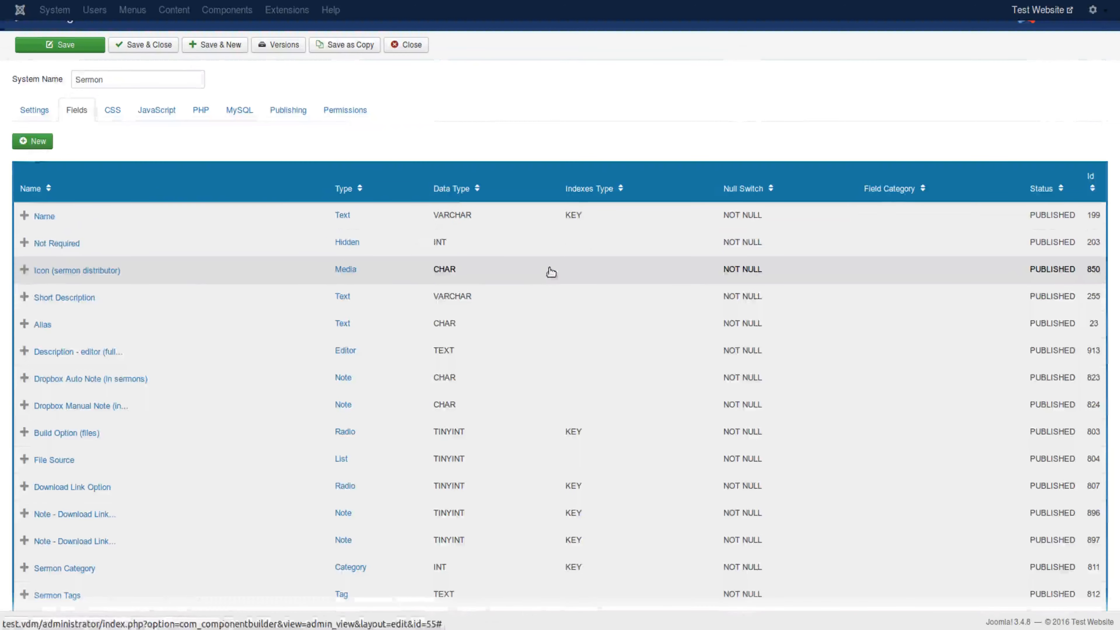
pyautogui.scroll(-3, 75, 417)
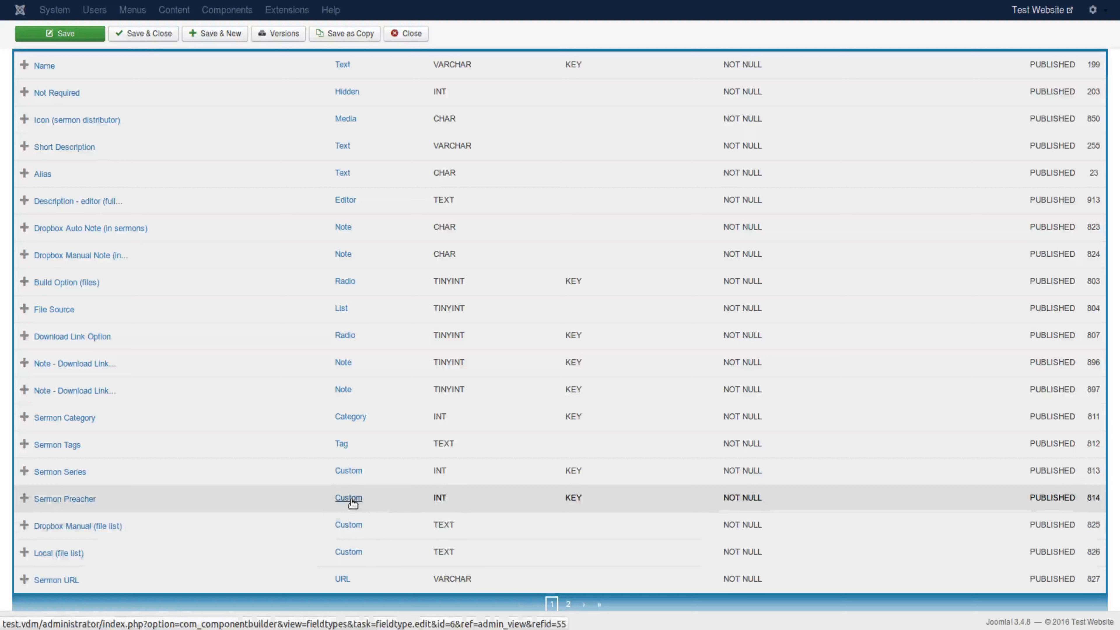
pyautogui.click(57, 499)
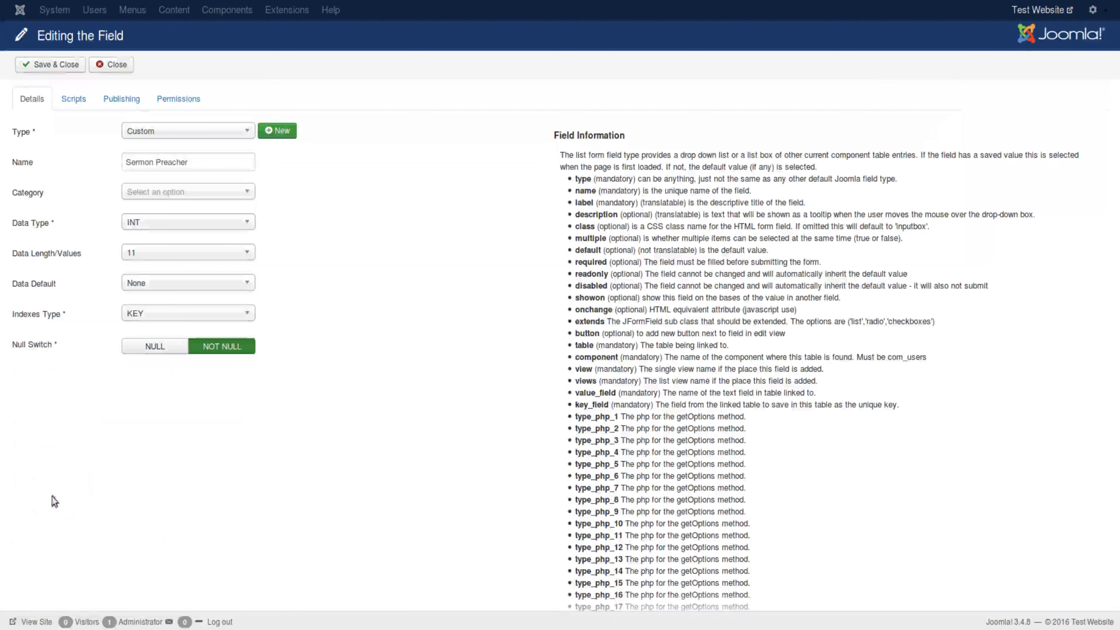
# Examine the Sermon Preacher field's XML definition, highlighting the name value preacher and the key_field value id
pyautogui.scroll(-6, 342, 349)
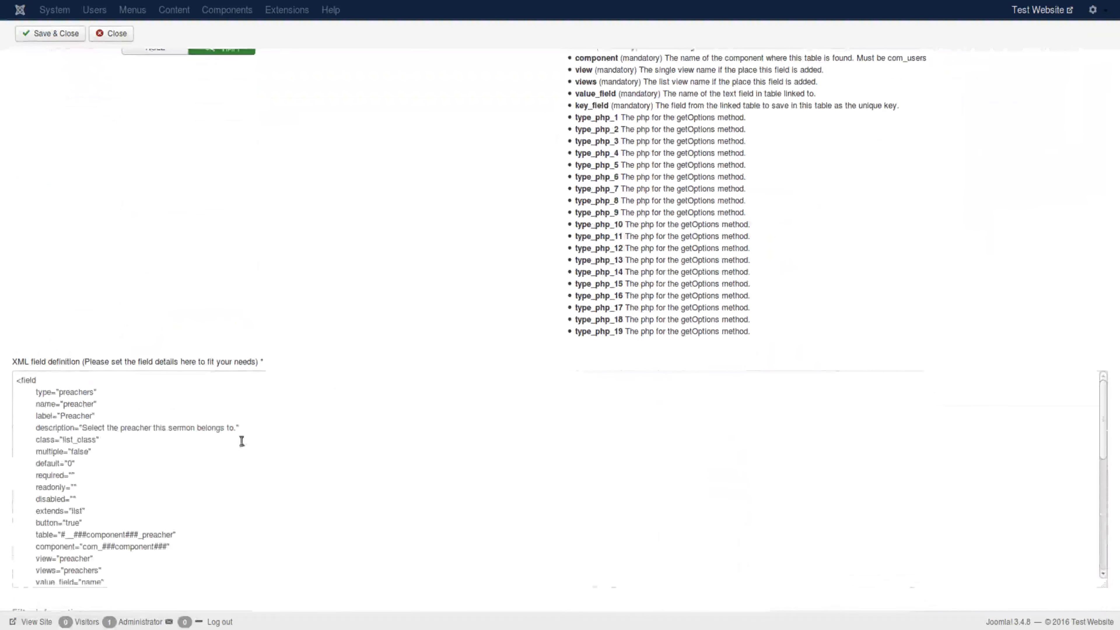
pyautogui.moveTo(63, 402); pyautogui.dragTo(95, 406)
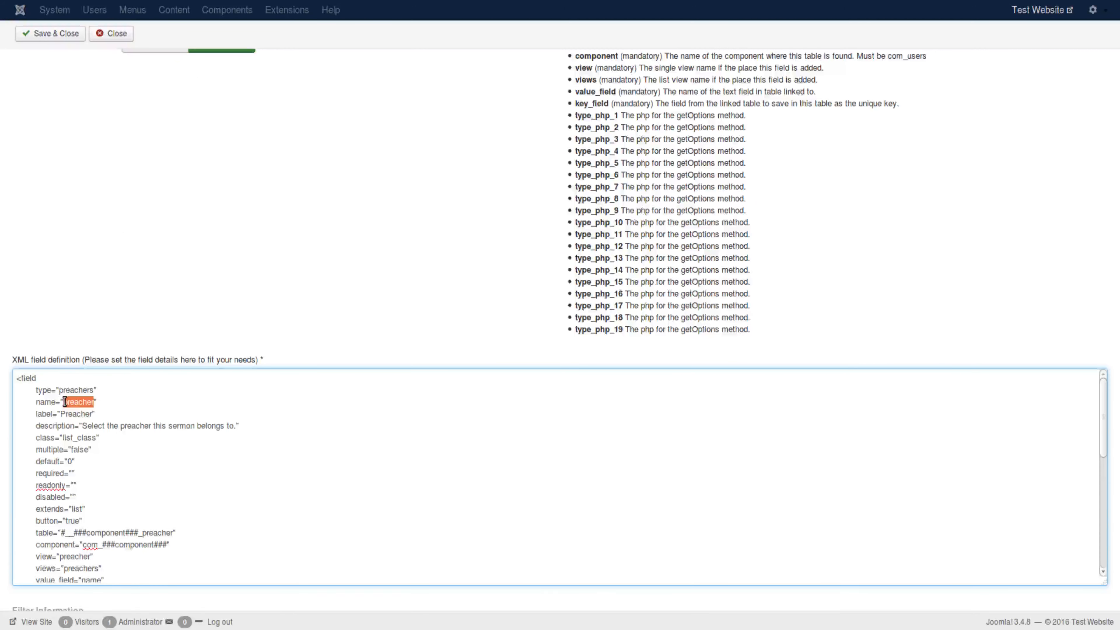
pyautogui.scroll(-3, 140, 467)
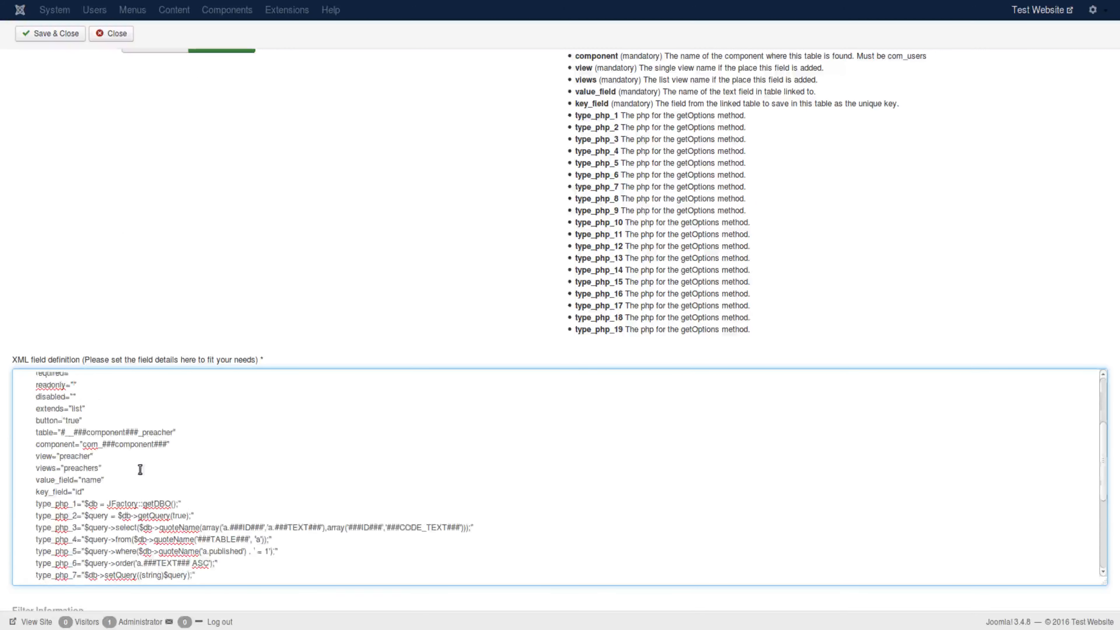
pyautogui.moveTo(85, 492); pyautogui.dragTo(68, 491)
pyautogui.scroll(3, 108, 499)
pyautogui.scroll(5, 109, 499)
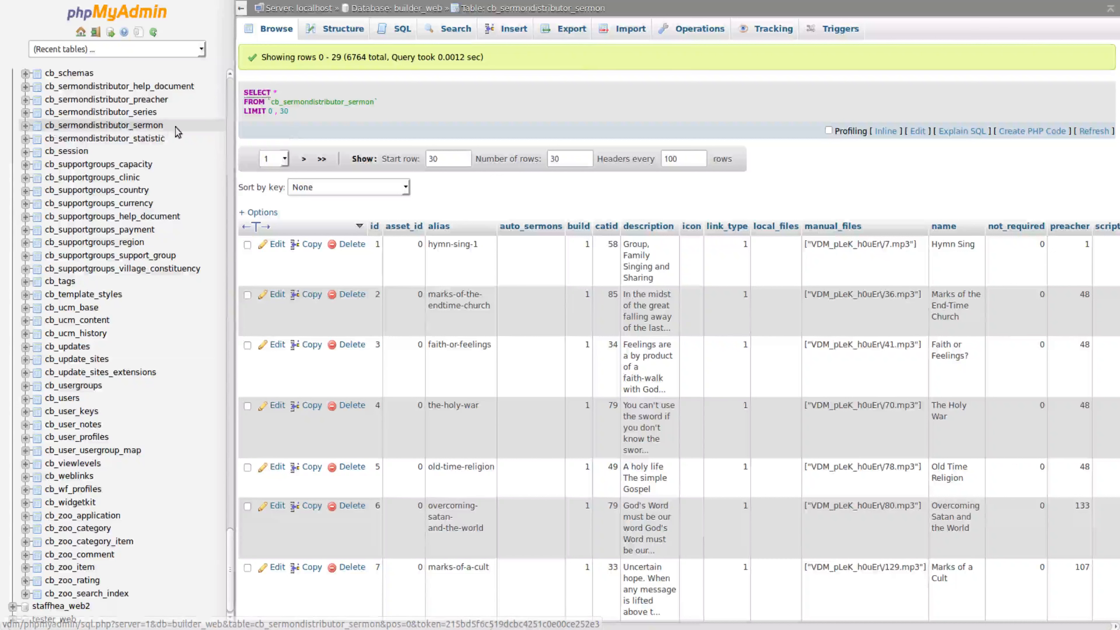
# Switch to phpMyAdmin, inspect the preacher column of the cb_sermondistributor_sermon table, and open the cb_sermondistributor_preacher table
pyautogui.moveTo(164, 127); pyautogui.dragTo(136, 131)
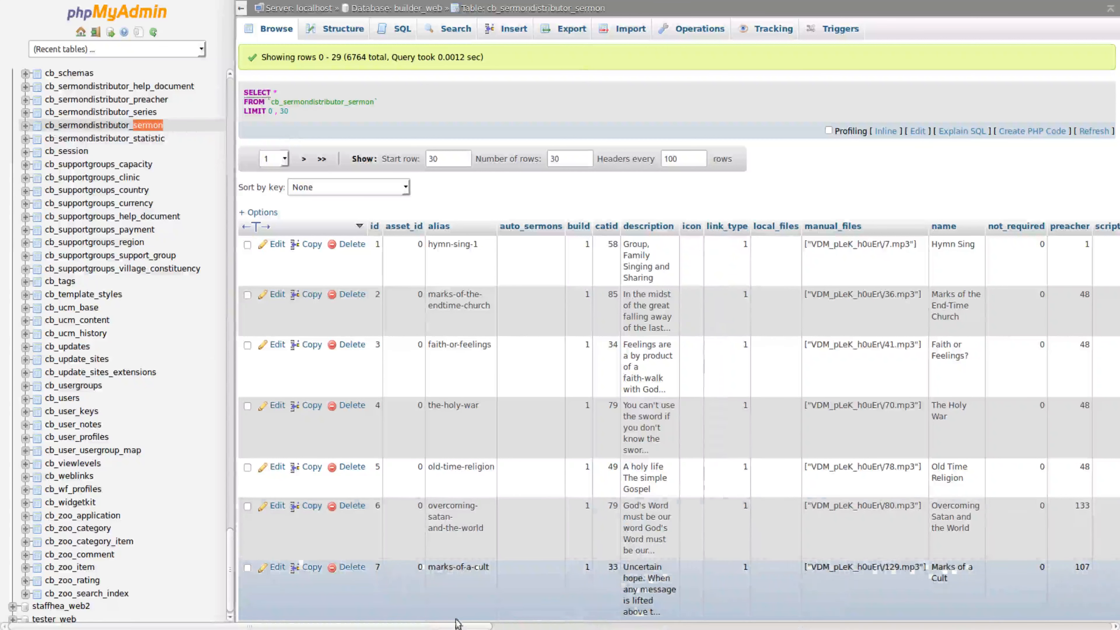
pyautogui.moveTo(458, 626); pyautogui.dragTo(540, 626)
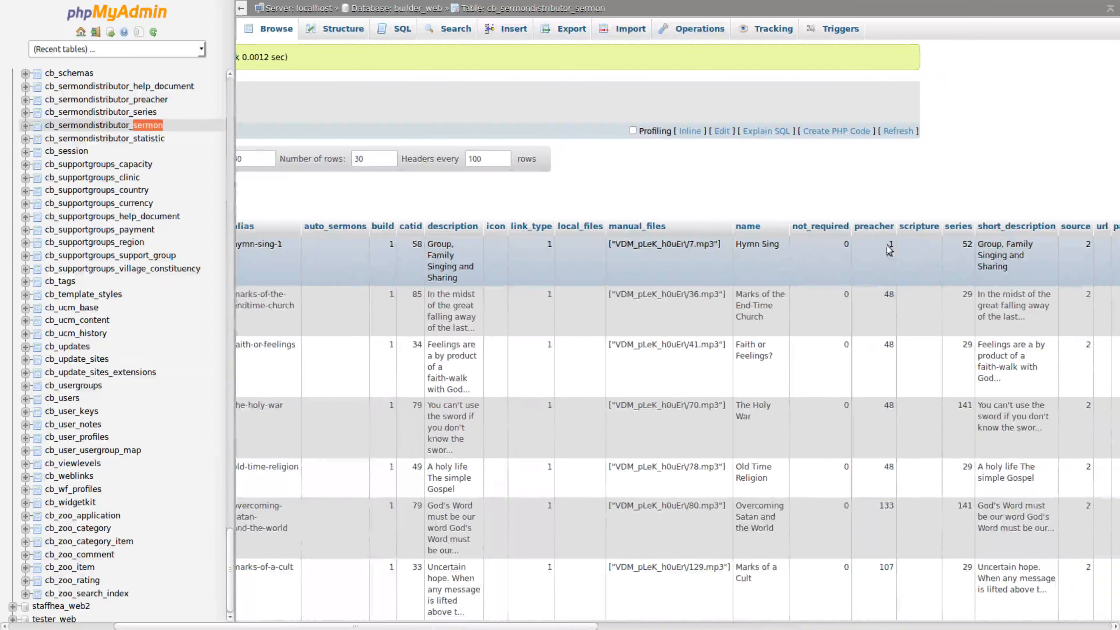
pyautogui.scroll(-6, 882, 453)
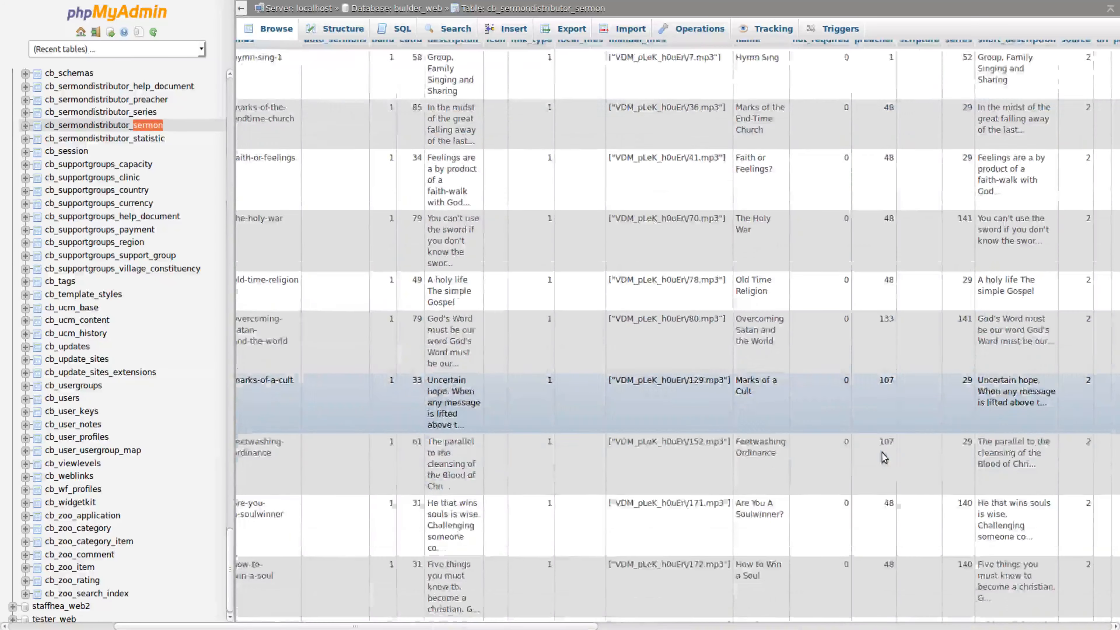
pyautogui.scroll(6, 882, 453)
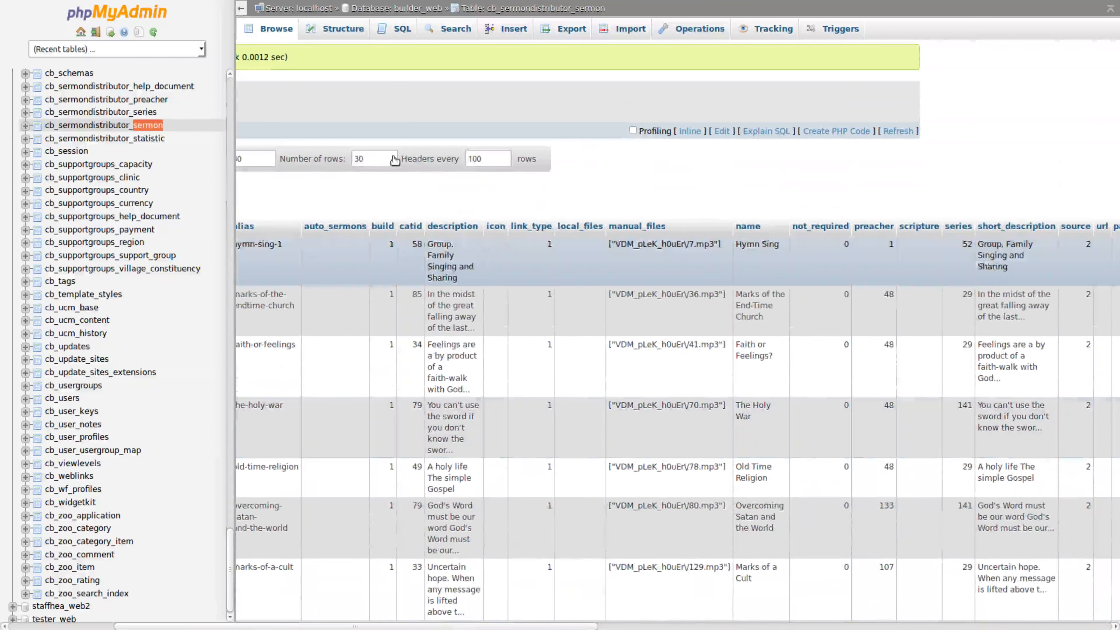
pyautogui.click(162, 100)
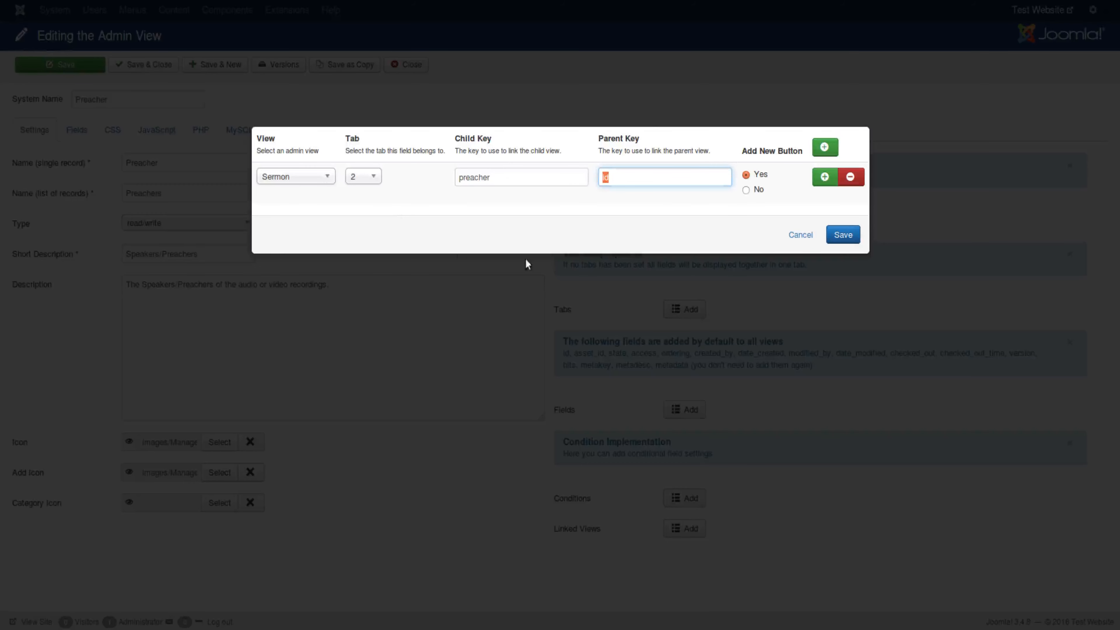
# Return to the Preacher view's linked view settings and highlight the child key preacher and the parent key id
pyautogui.moveTo(529, 180); pyautogui.dragTo(438, 174)
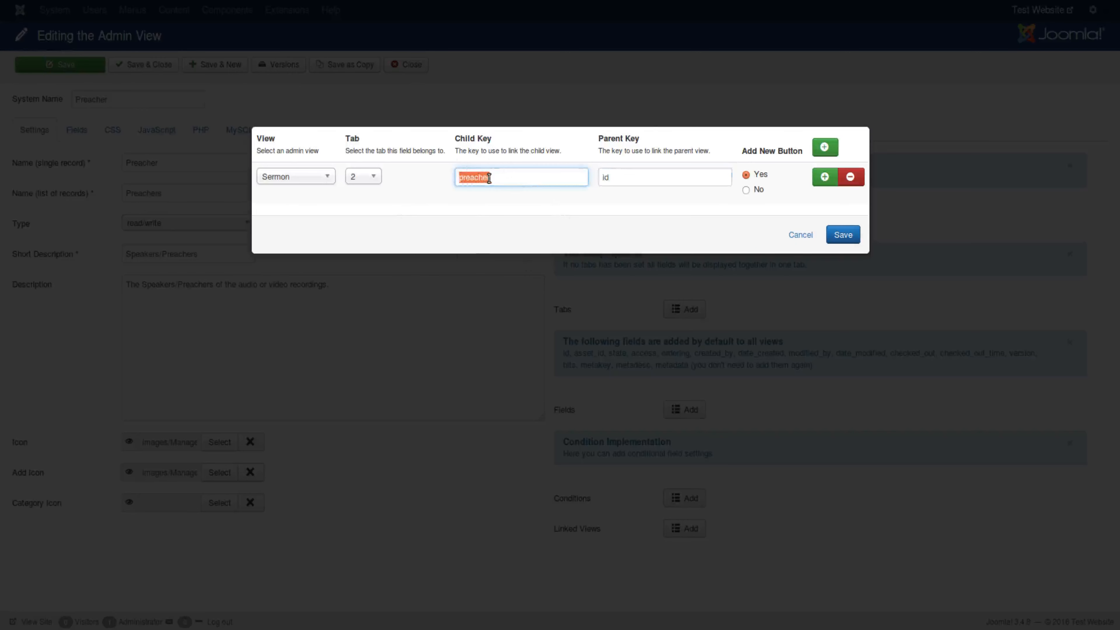
pyautogui.click(495, 181)
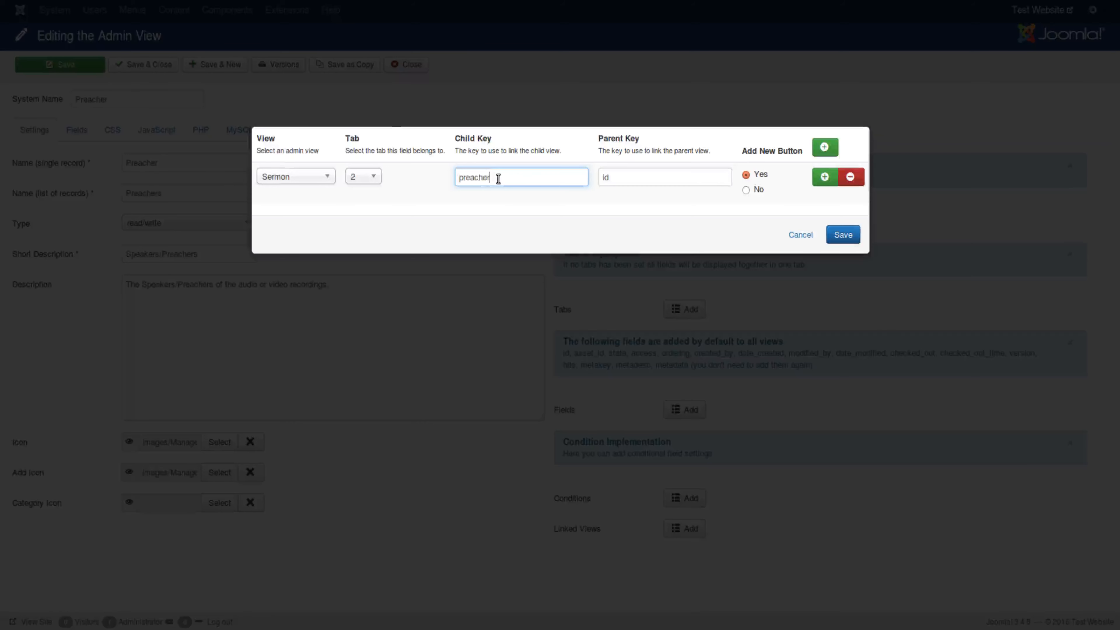
pyautogui.moveTo(498, 180); pyautogui.dragTo(469, 201)
pyautogui.click(472, 206)
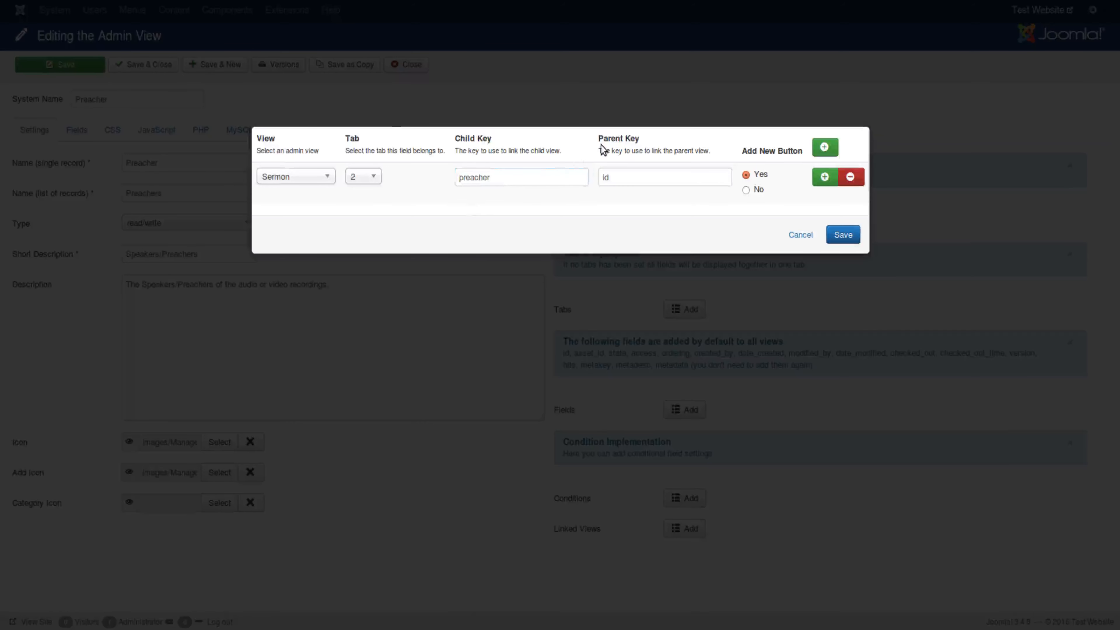
pyautogui.moveTo(630, 175); pyautogui.dragTo(602, 178)
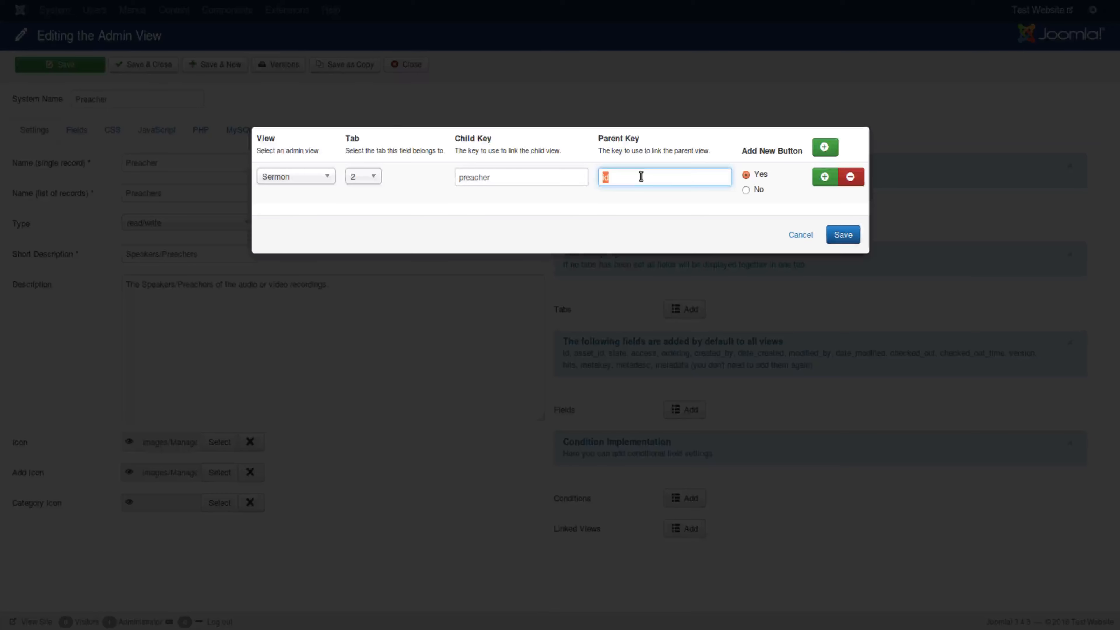
pyautogui.click(508, 211)
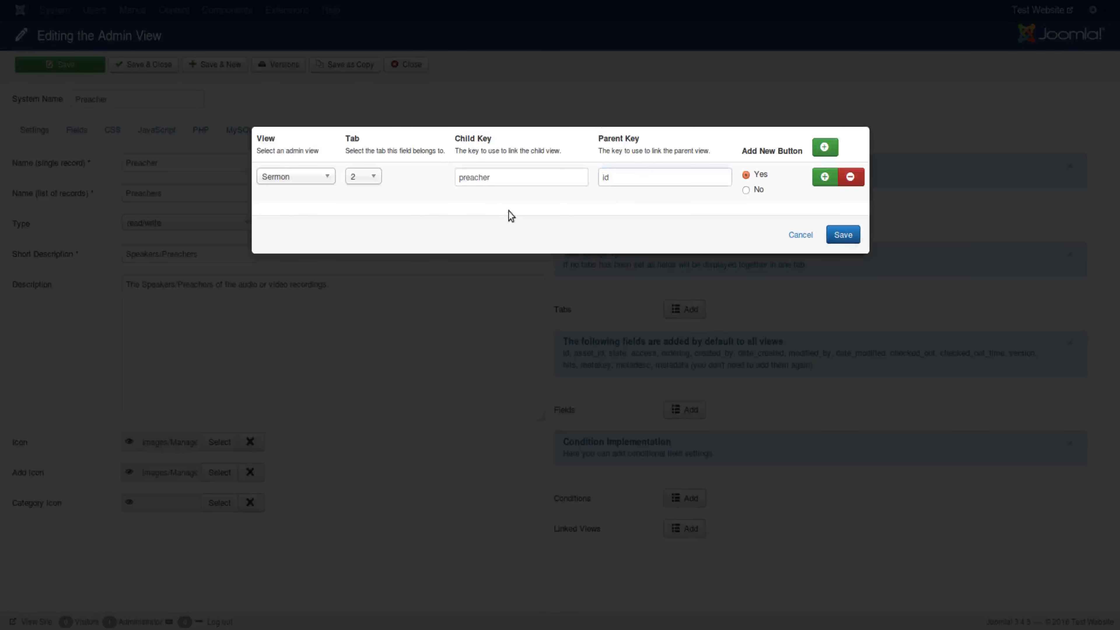
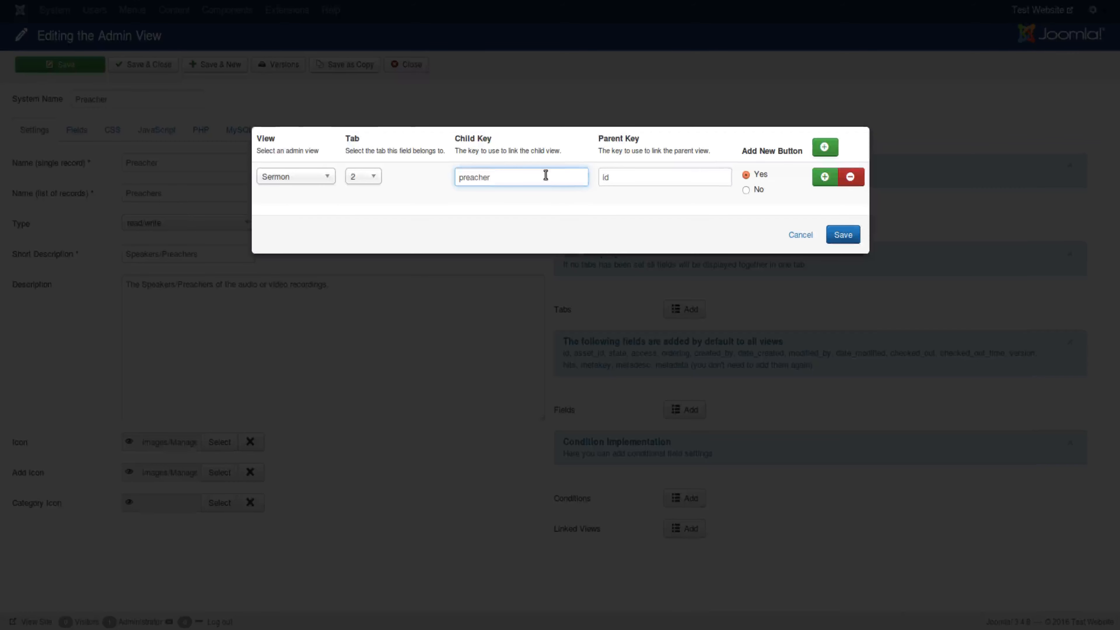
# Review the admin views available for linking without changing Sermon, and highlight its child and parent keys again
pyautogui.click(306, 178)
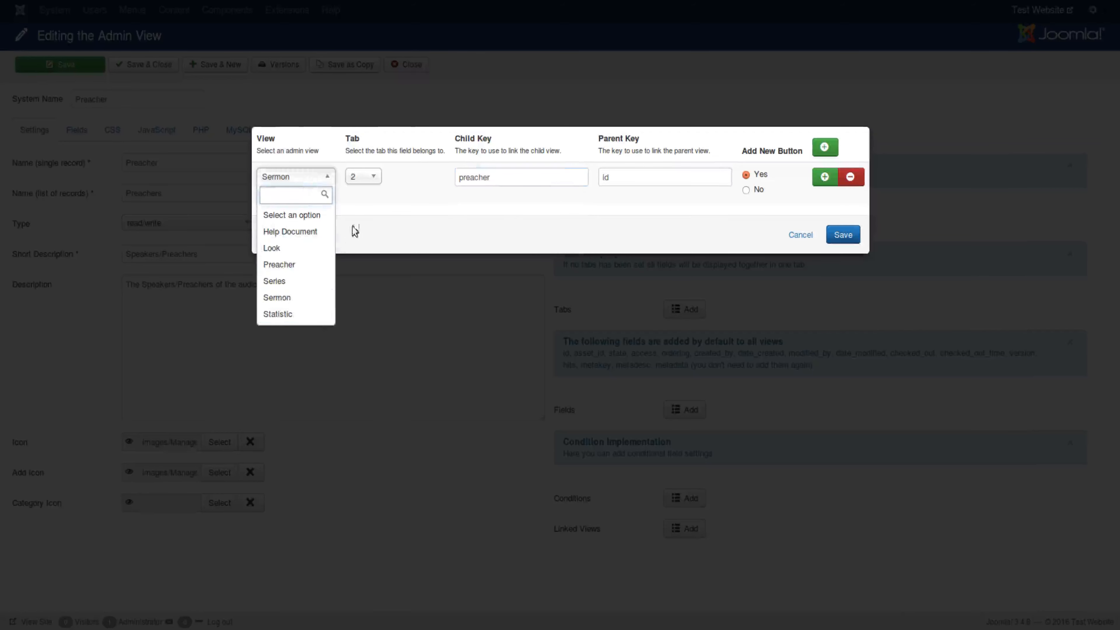
pyautogui.click(363, 223)
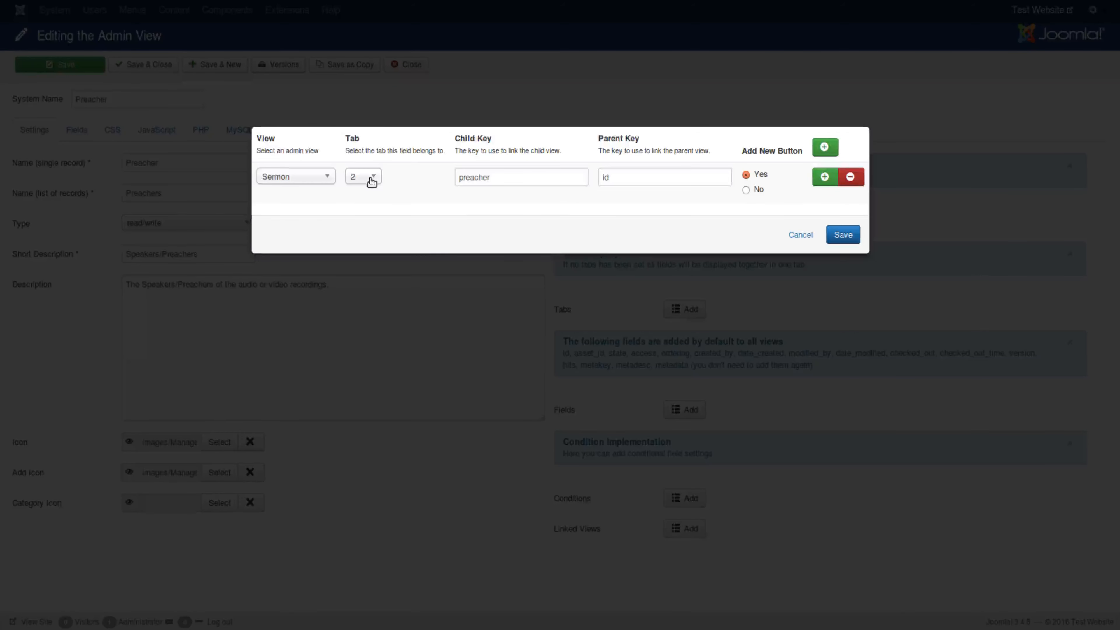
pyautogui.moveTo(496, 178); pyautogui.dragTo(418, 164)
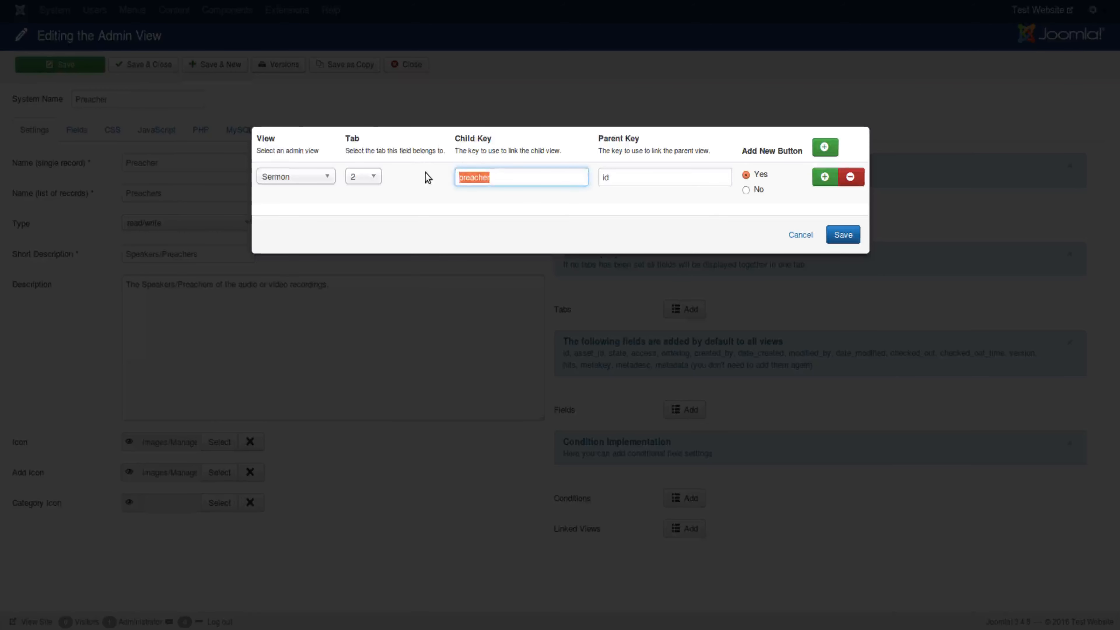
pyautogui.moveTo(617, 177); pyautogui.dragTo(605, 178)
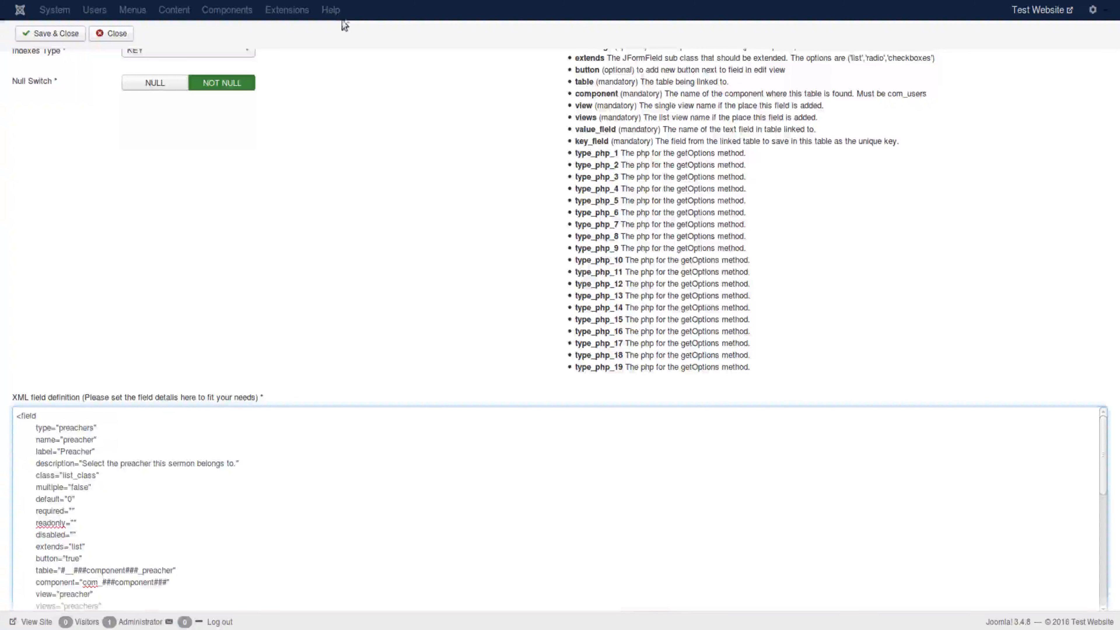
# Close the Sermon Preacher field without saving and return to the Sermon view's list of fields
pyautogui.scroll(15, 342, 25)
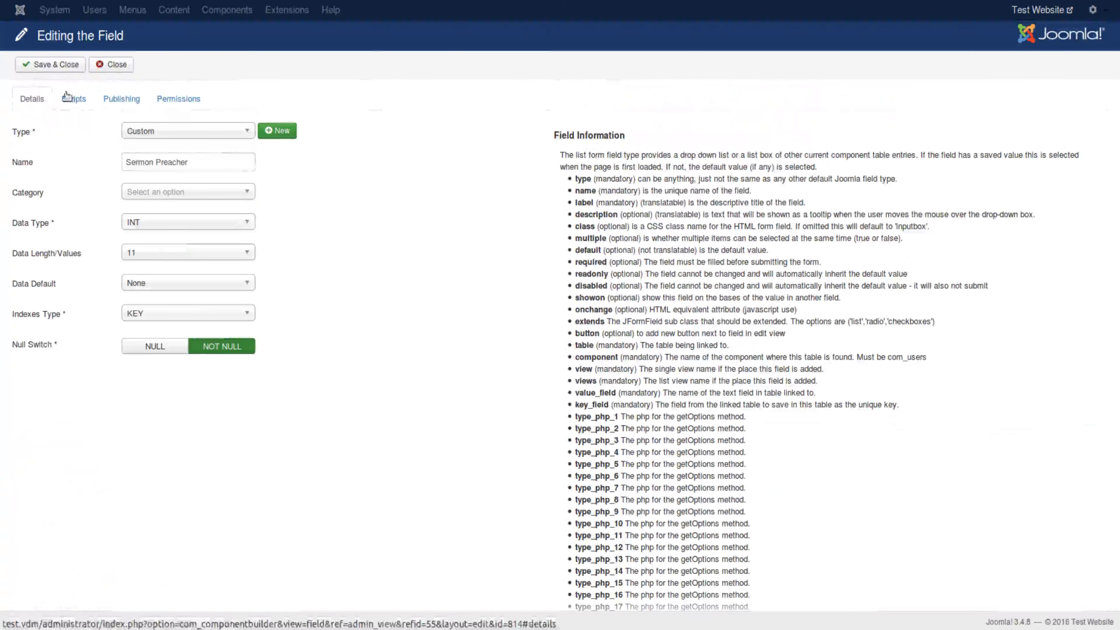
pyautogui.click(112, 69)
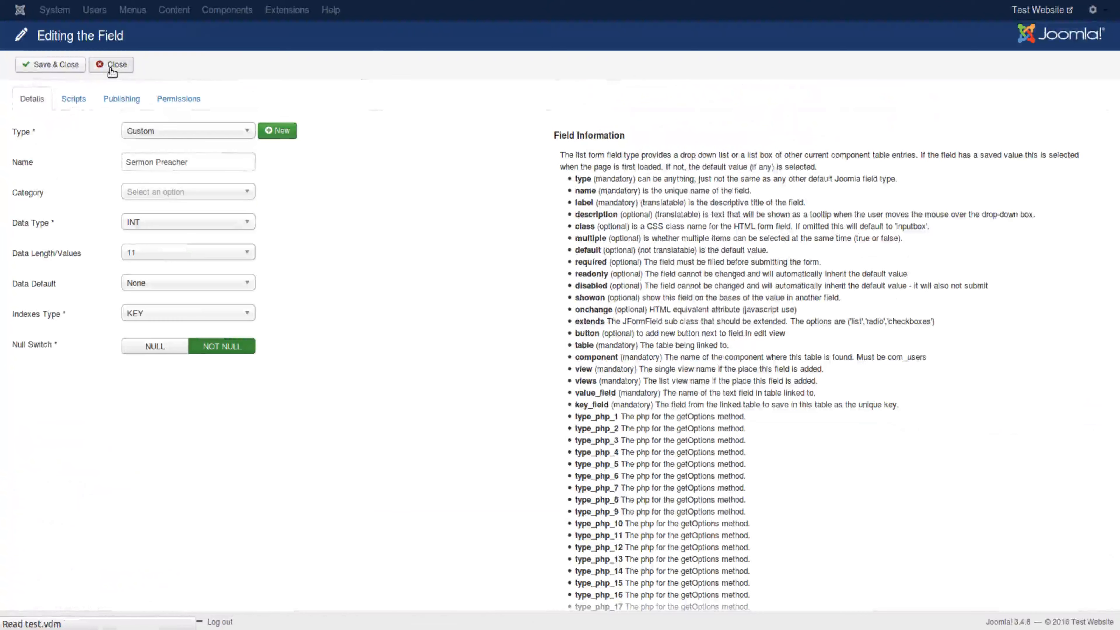
pyautogui.click(84, 126)
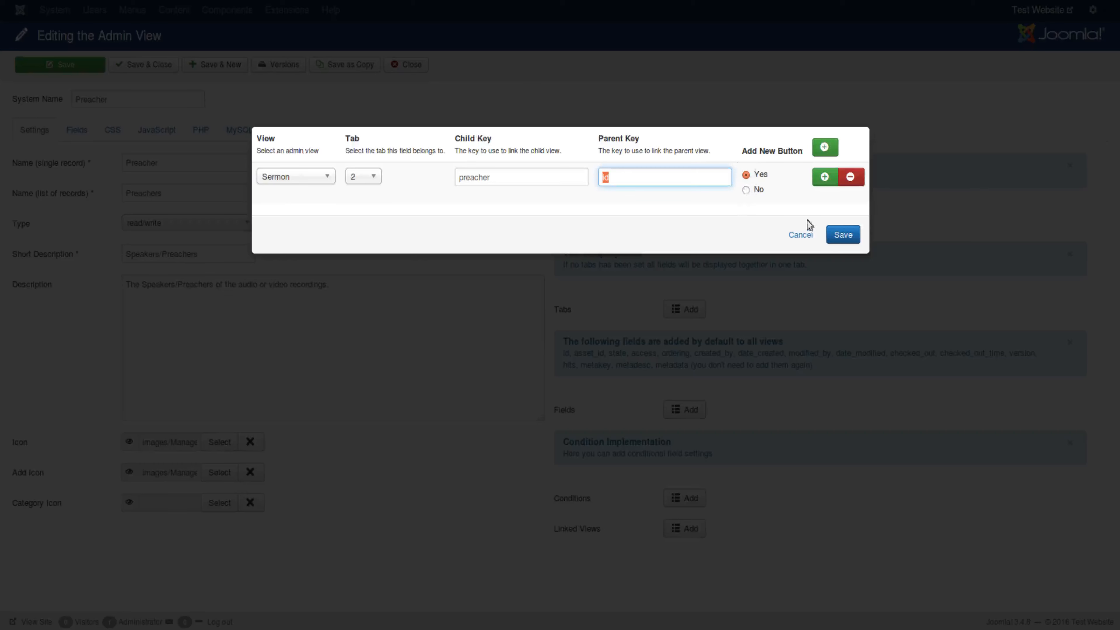
# Dismiss the Preacher view's linked view settings and review its permission actions and their implementation without saving
pyautogui.click(807, 238)
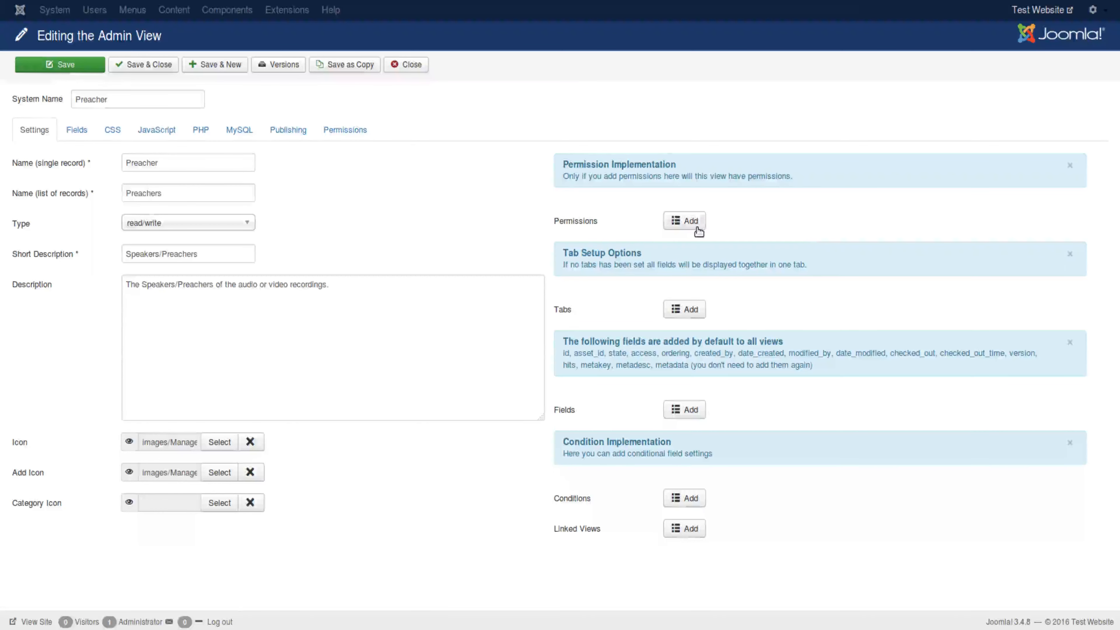
pyautogui.click(697, 225)
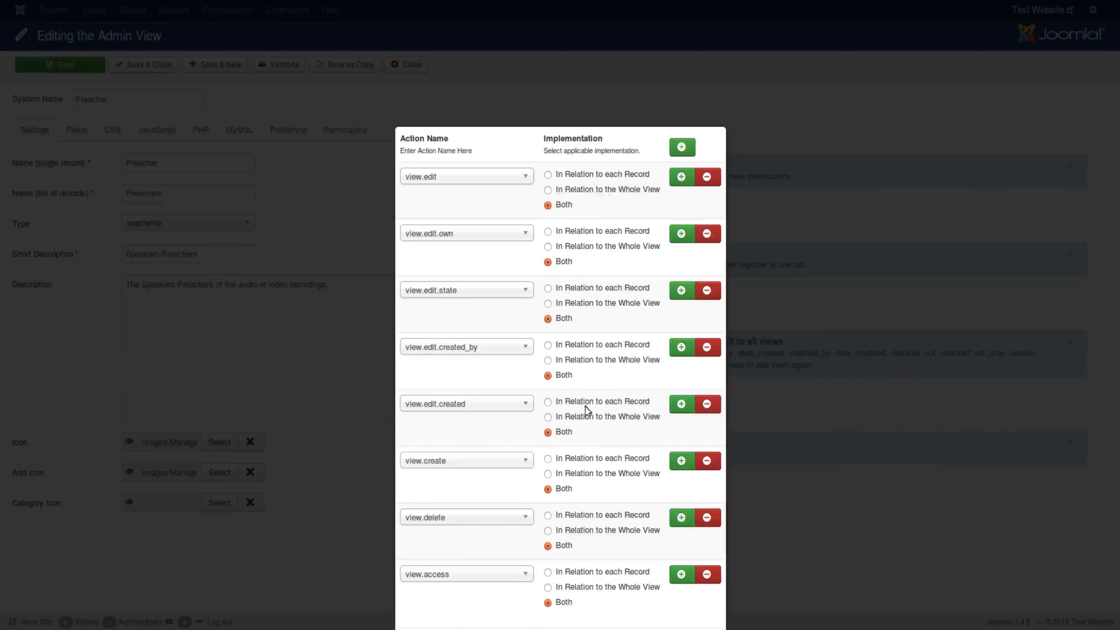
pyautogui.scroll(-2, 617, 586)
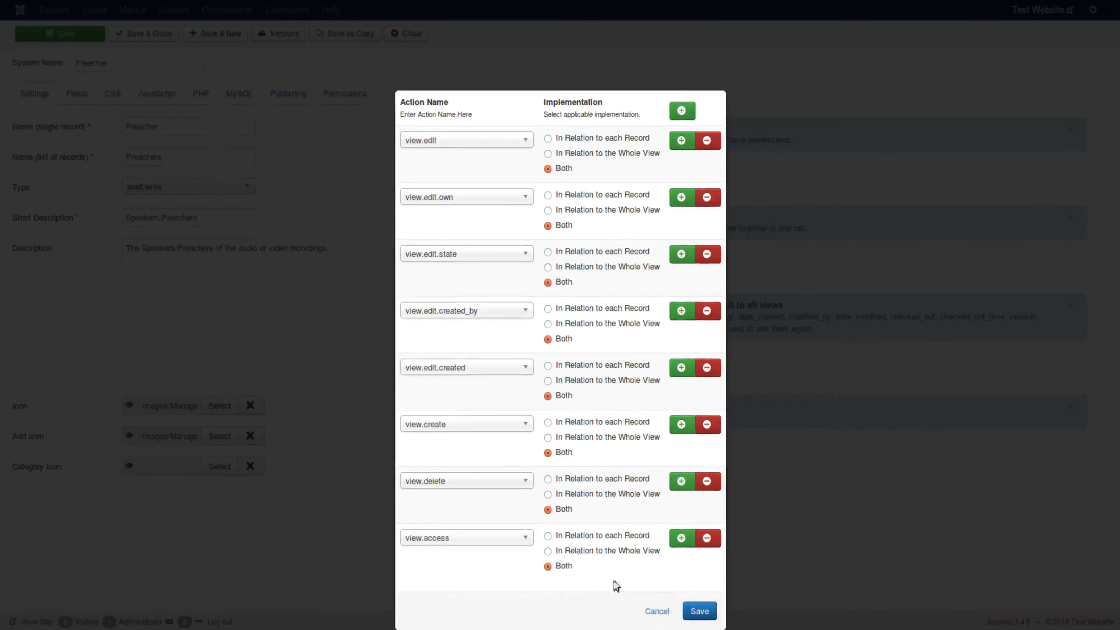
pyautogui.click(656, 611)
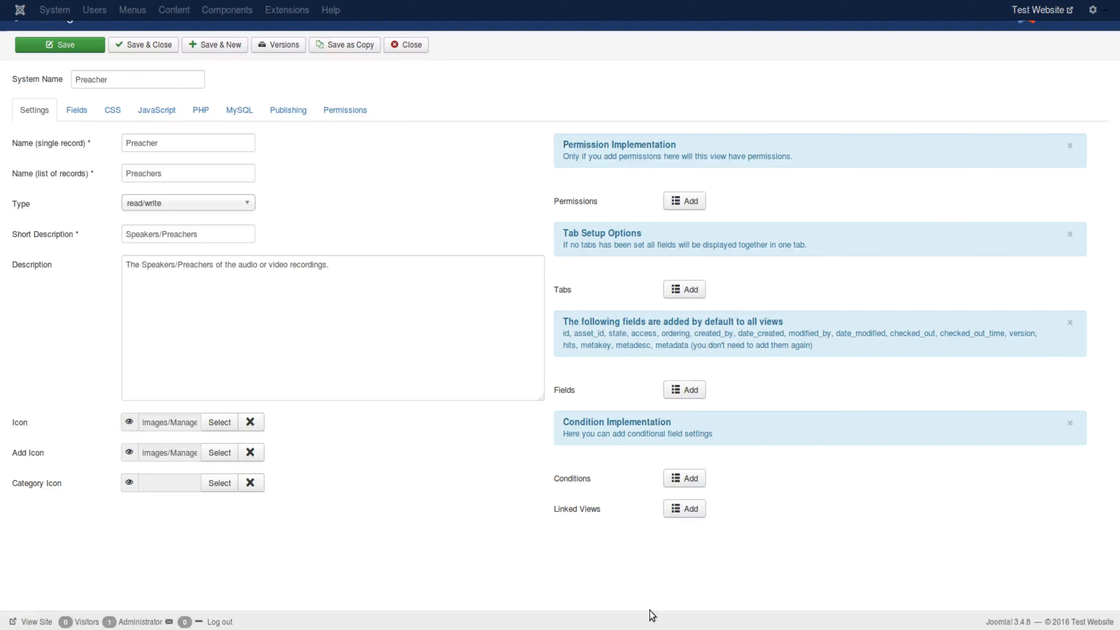
# Check the Preacher view's Details and Sermons tab setup without saving, and reopen its linked view settings
pyautogui.click(687, 291)
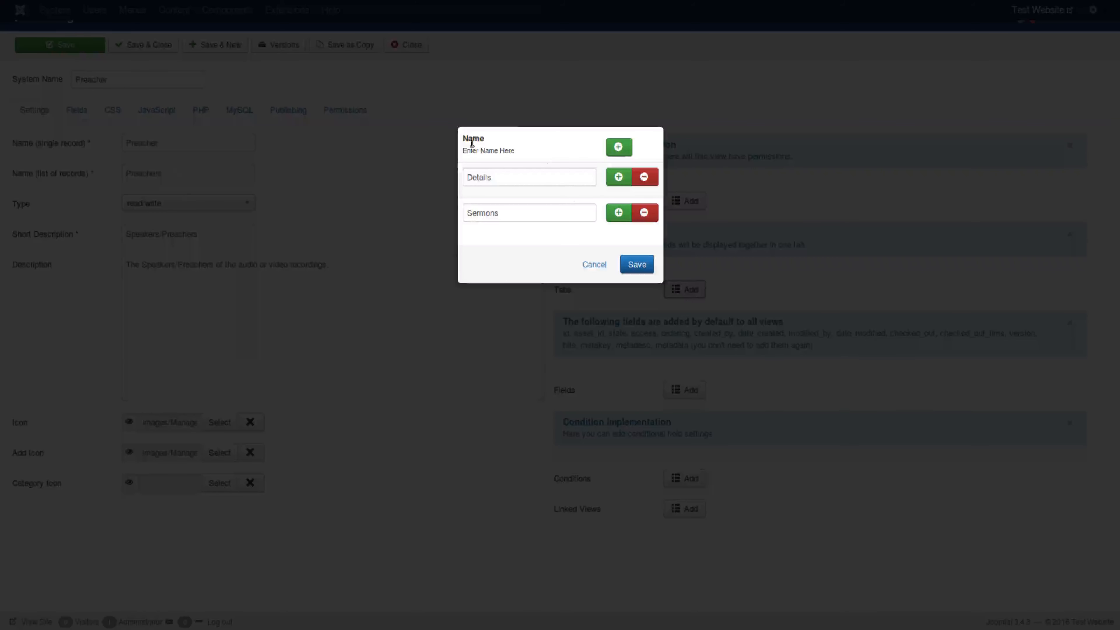
pyautogui.click(588, 264)
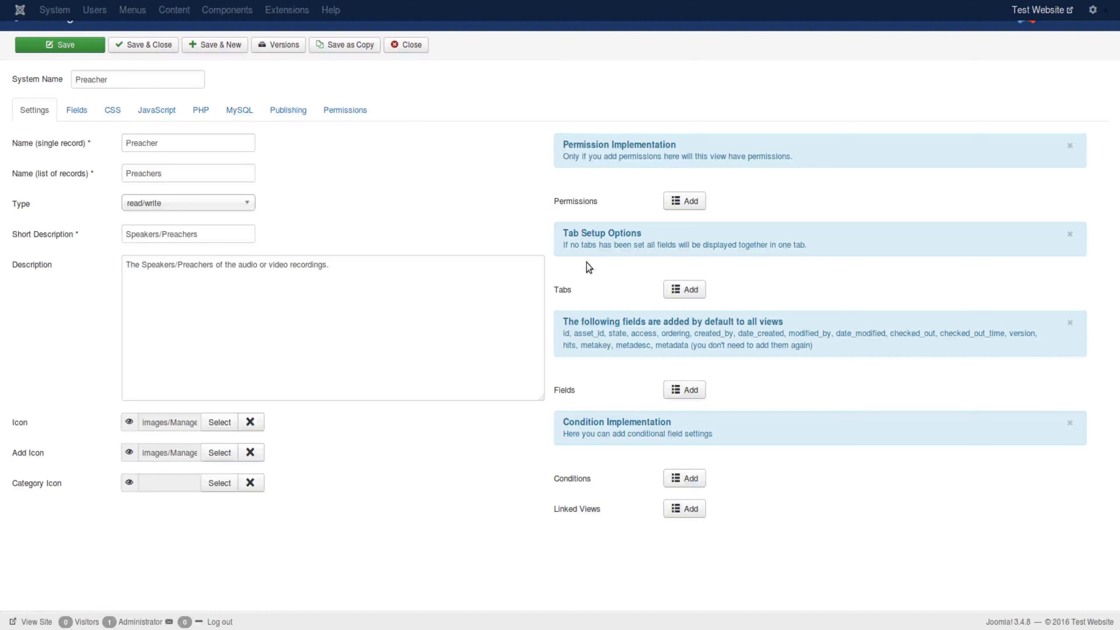
pyautogui.click(687, 509)
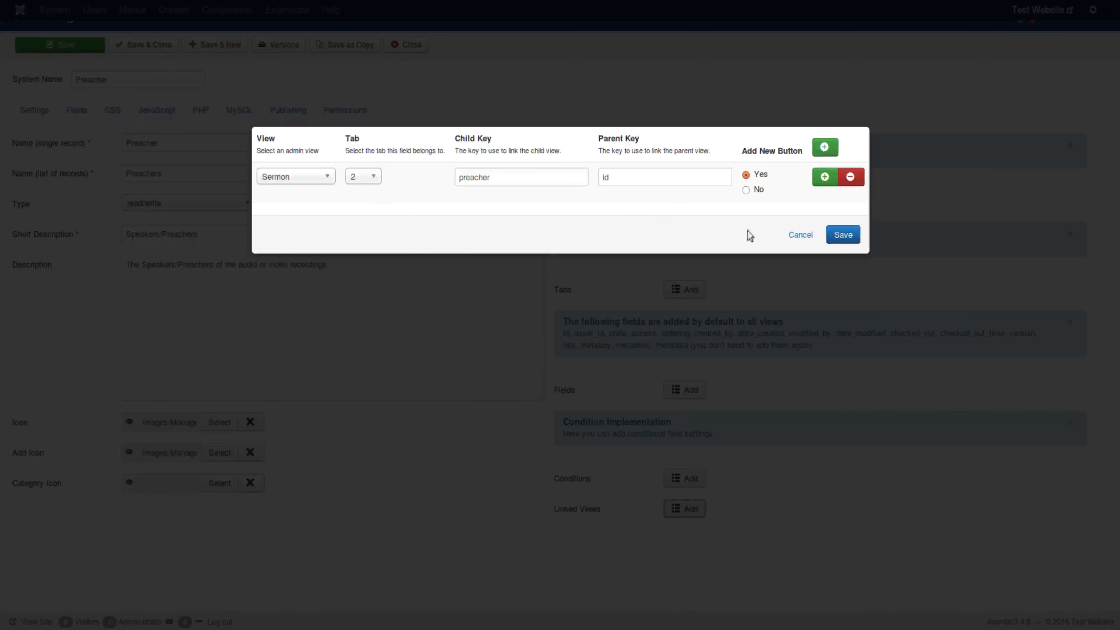
# Dismiss the linked view settings and compare the Preacher view's field list with its field settings without saving
pyautogui.click(794, 241)
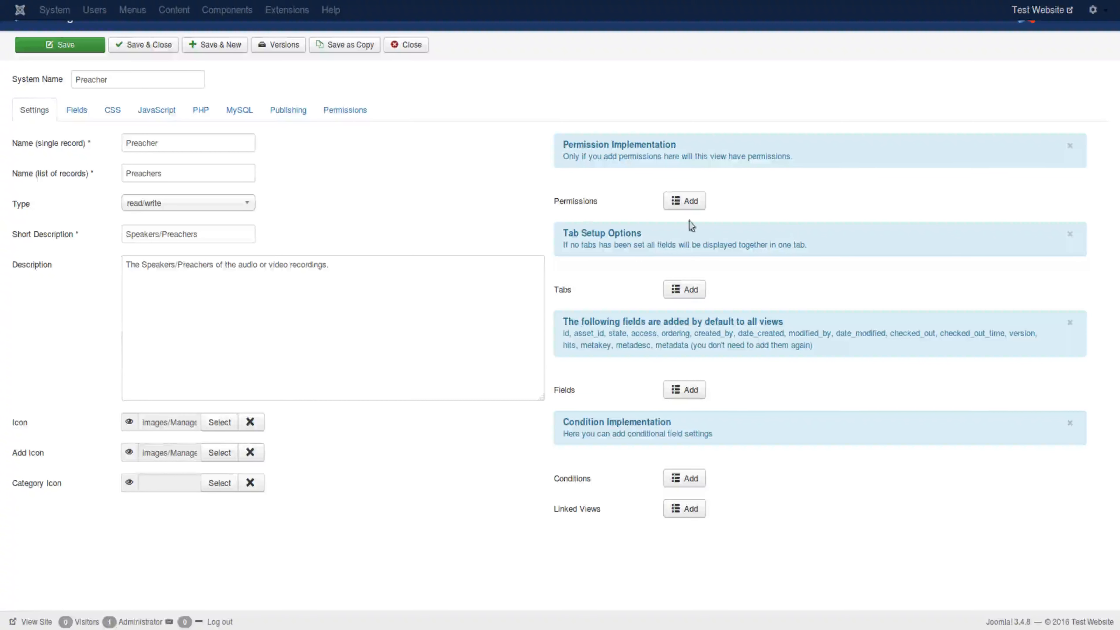
pyautogui.click(88, 111)
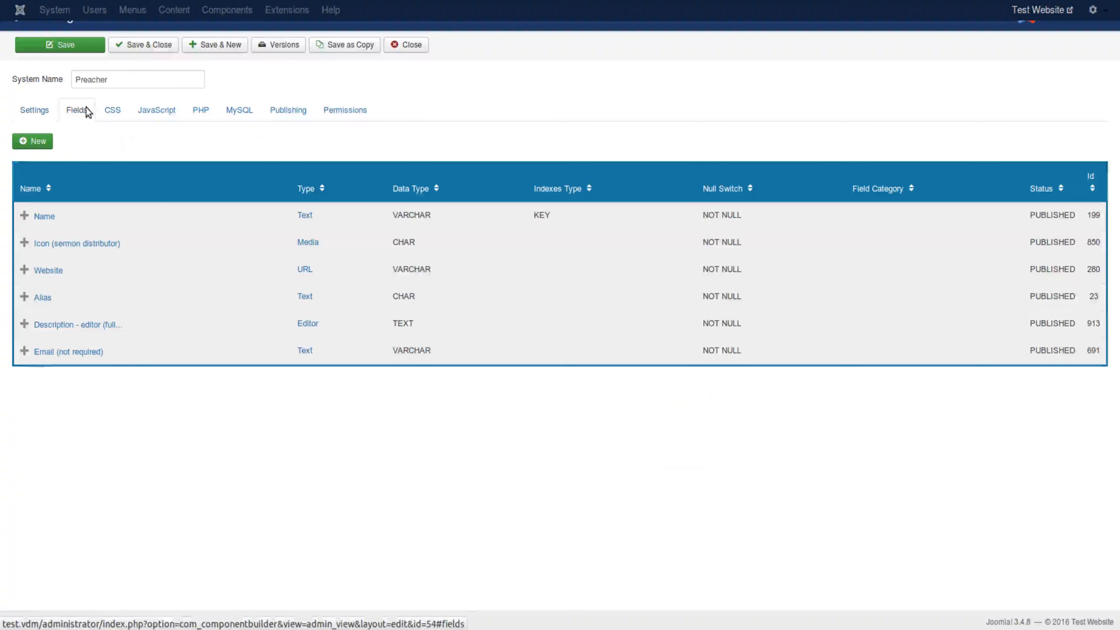
pyautogui.click(28, 110)
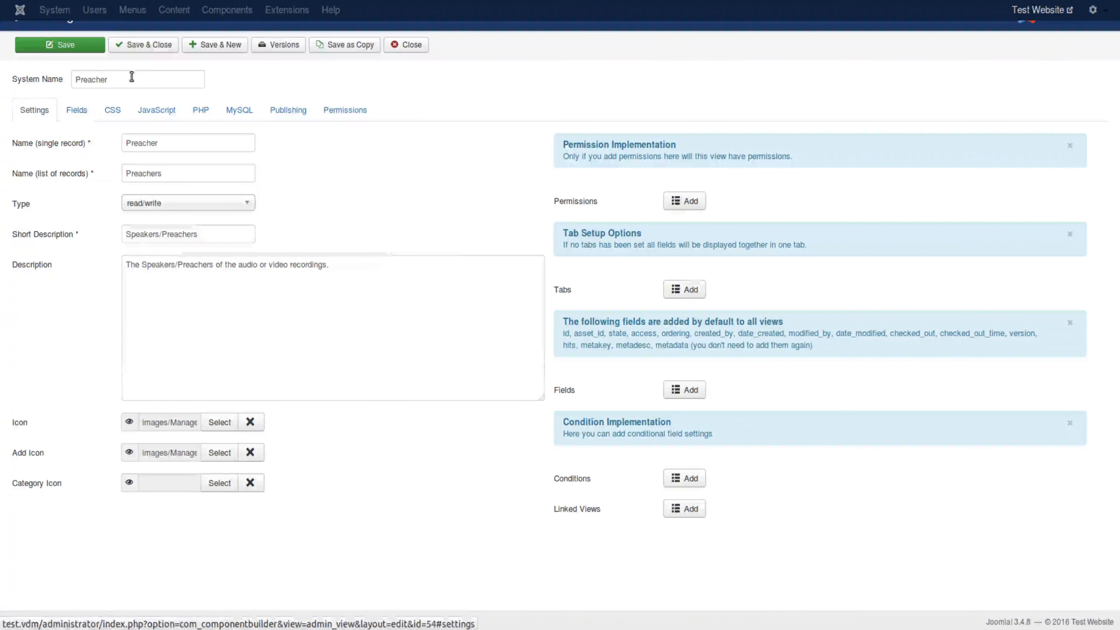
pyautogui.click(75, 114)
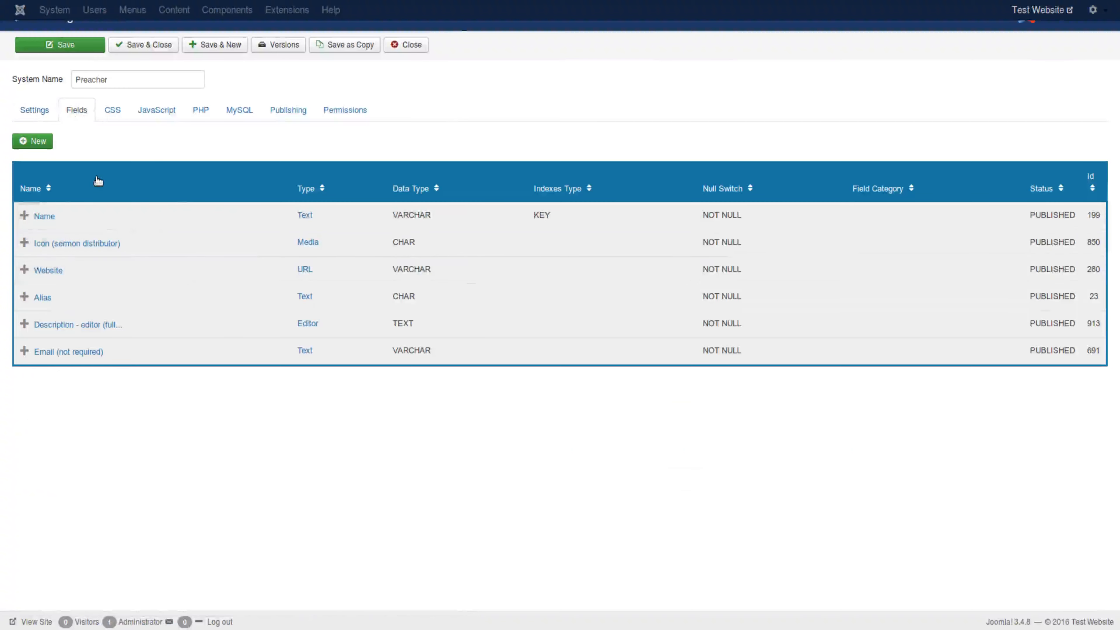
pyautogui.click(32, 107)
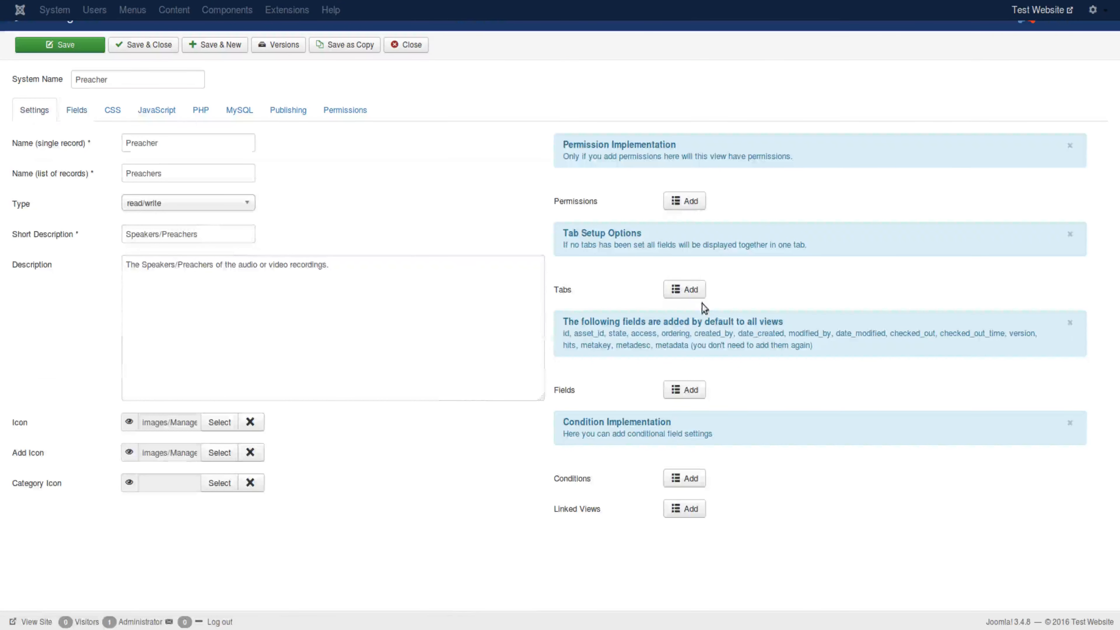
pyautogui.click(688, 392)
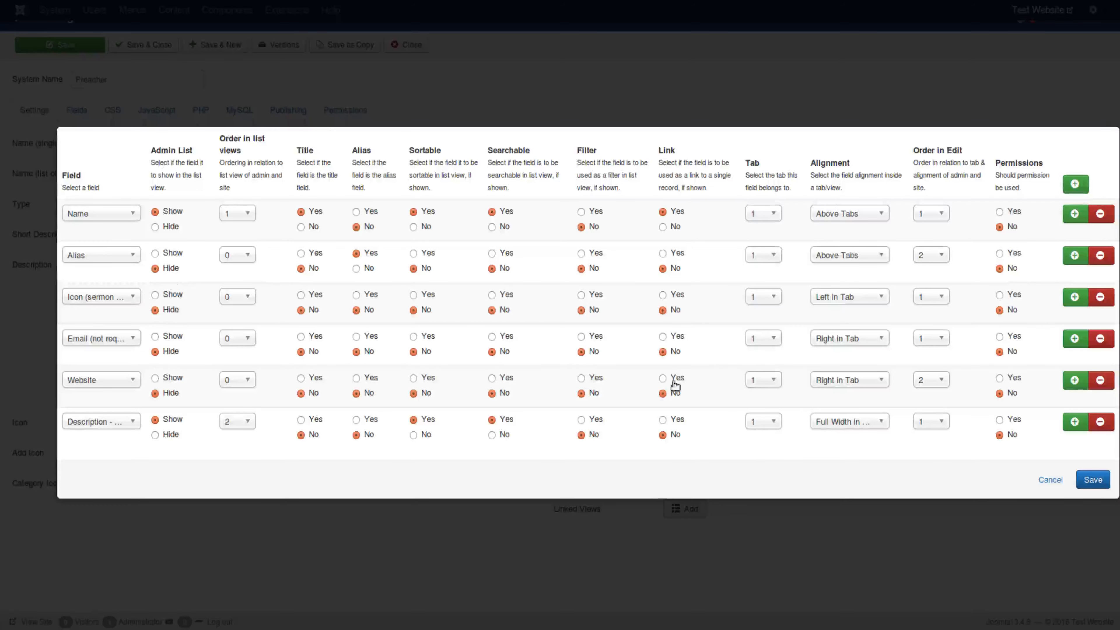
pyautogui.click(1058, 485)
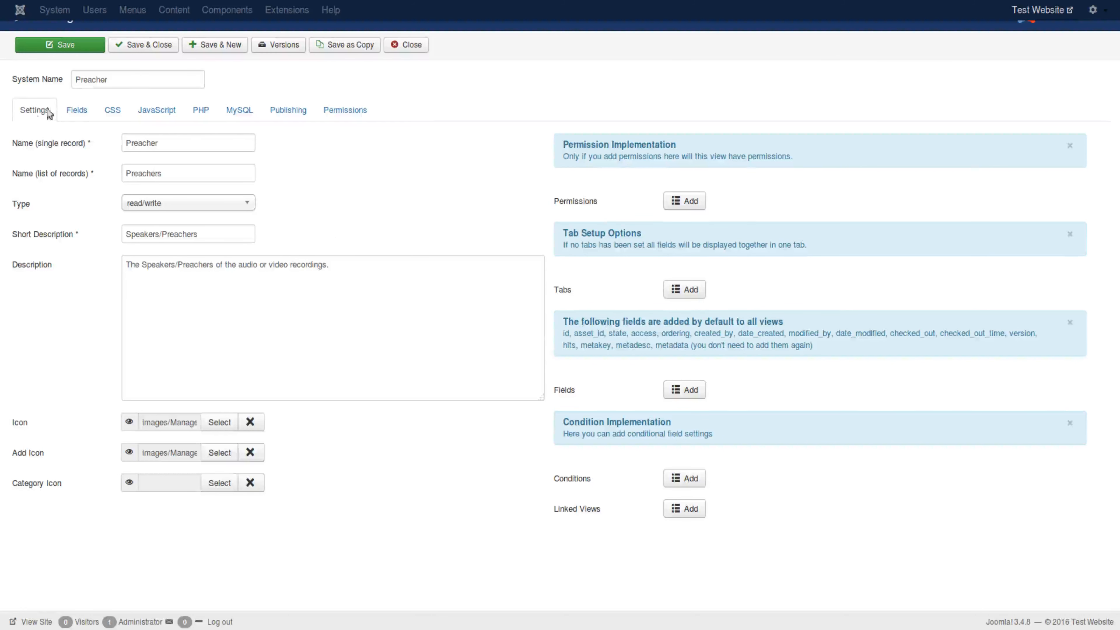
pyautogui.click(76, 113)
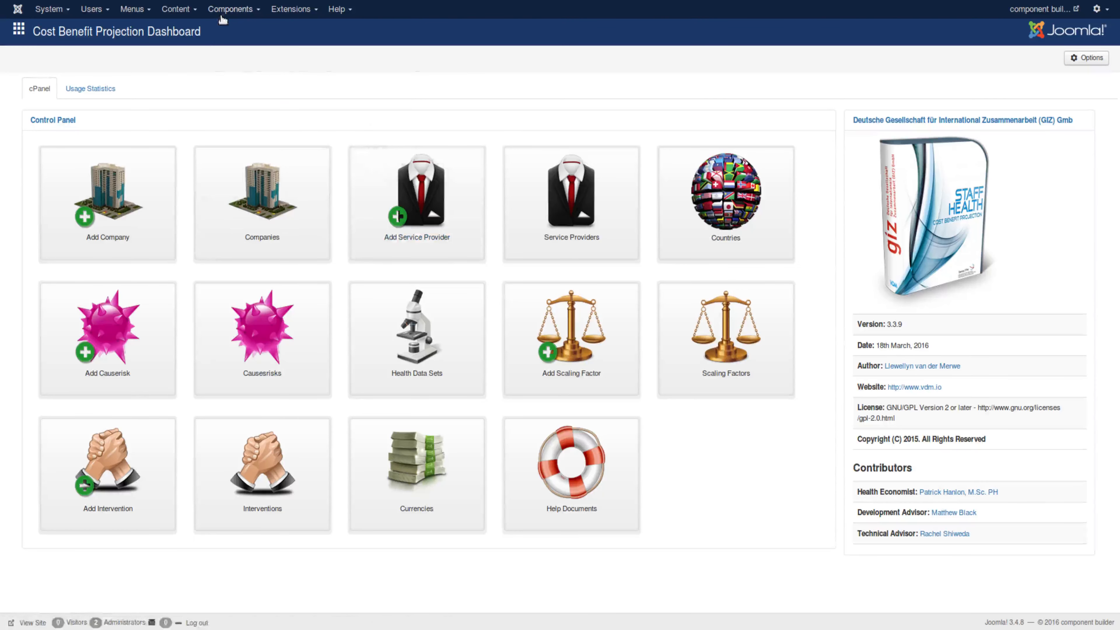
# On the component builder site, open the Admin View entry from the admin views list and show its linked view settings
pyautogui.click(225, 10)
pyautogui.moveTo(249, 29)
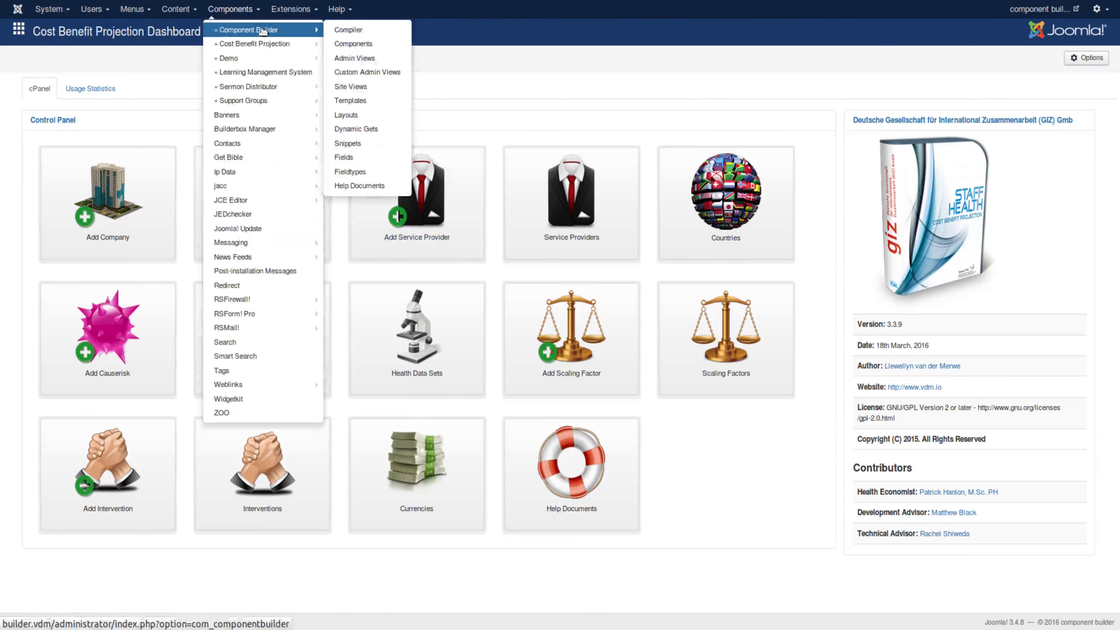
pyautogui.click(360, 59)
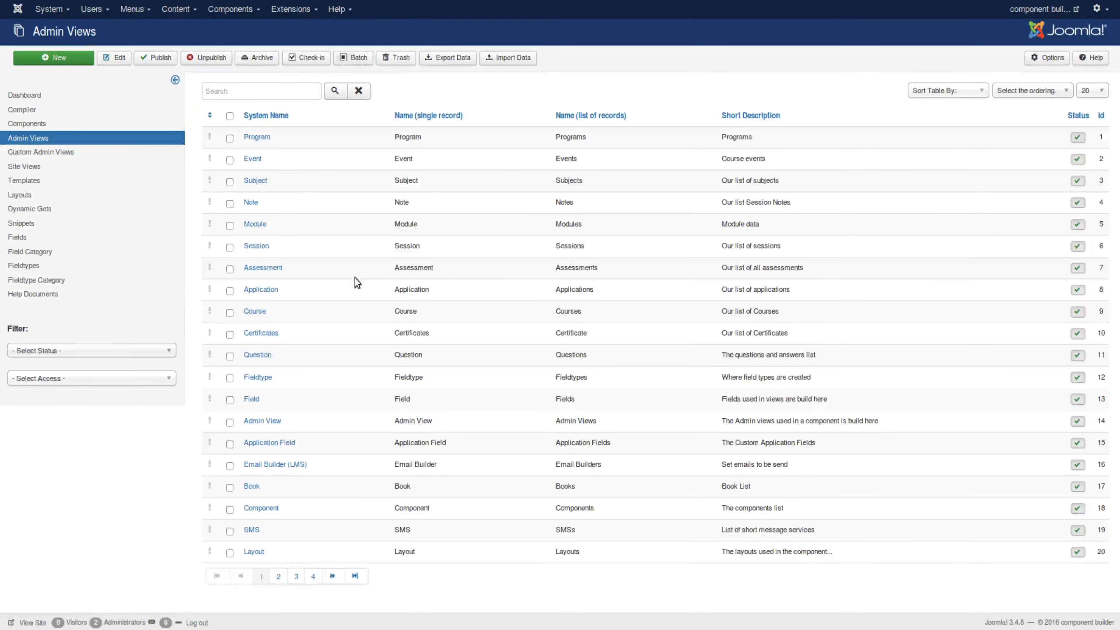
pyautogui.click(277, 423)
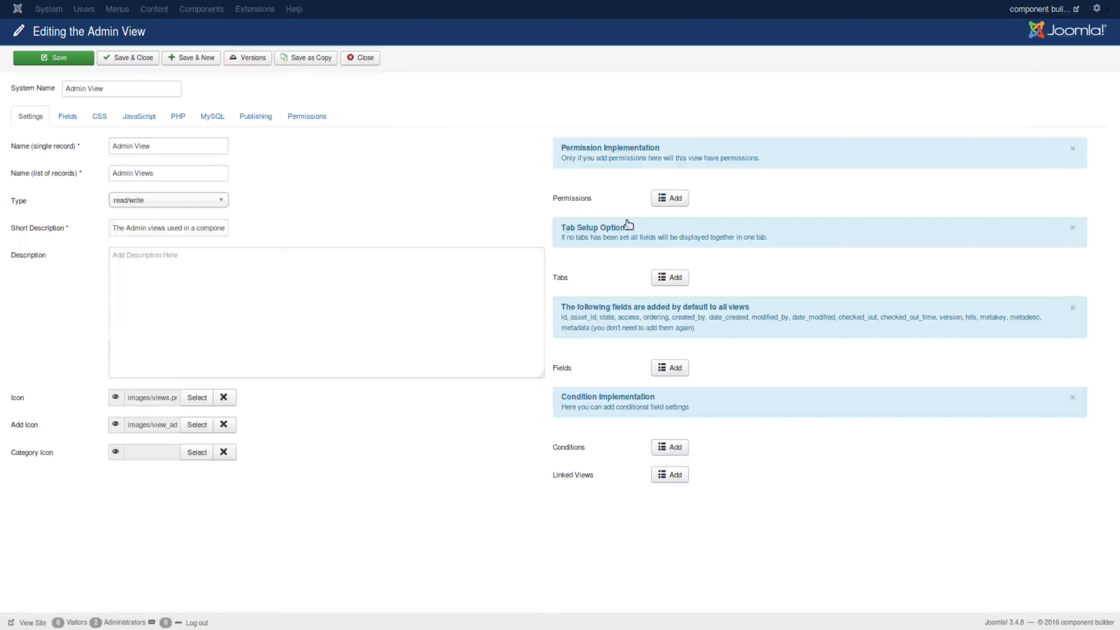
pyautogui.click(659, 473)
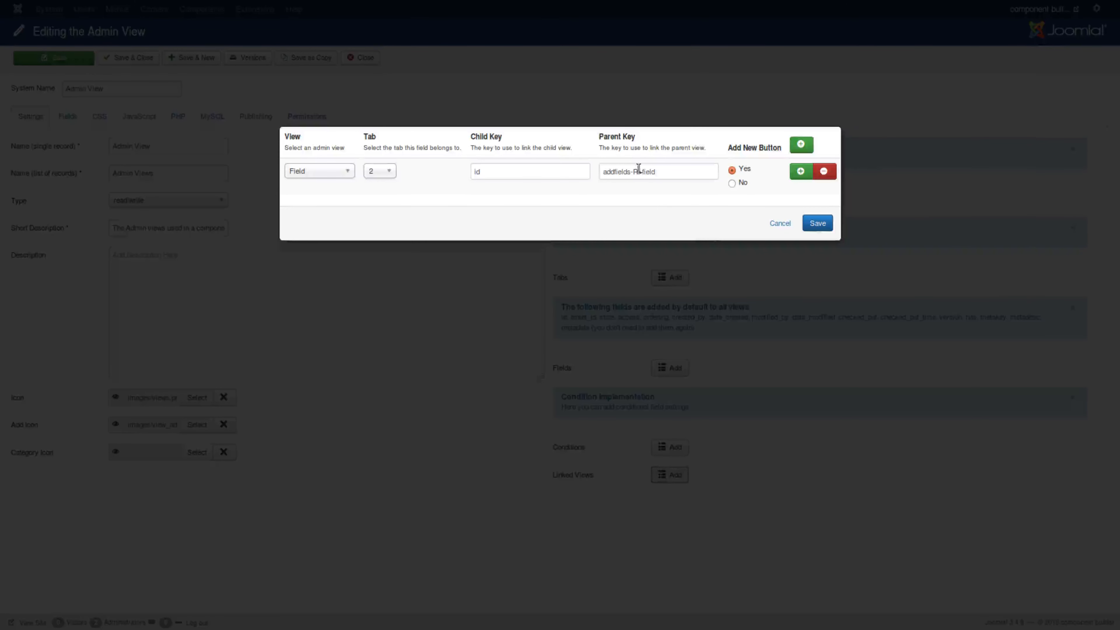
# Highlight the addfields part of the parent key that links the Field view
pyautogui.moveTo(638, 173); pyautogui.dragTo(634, 172)
pyautogui.click(647, 197)
pyautogui.click(656, 173)
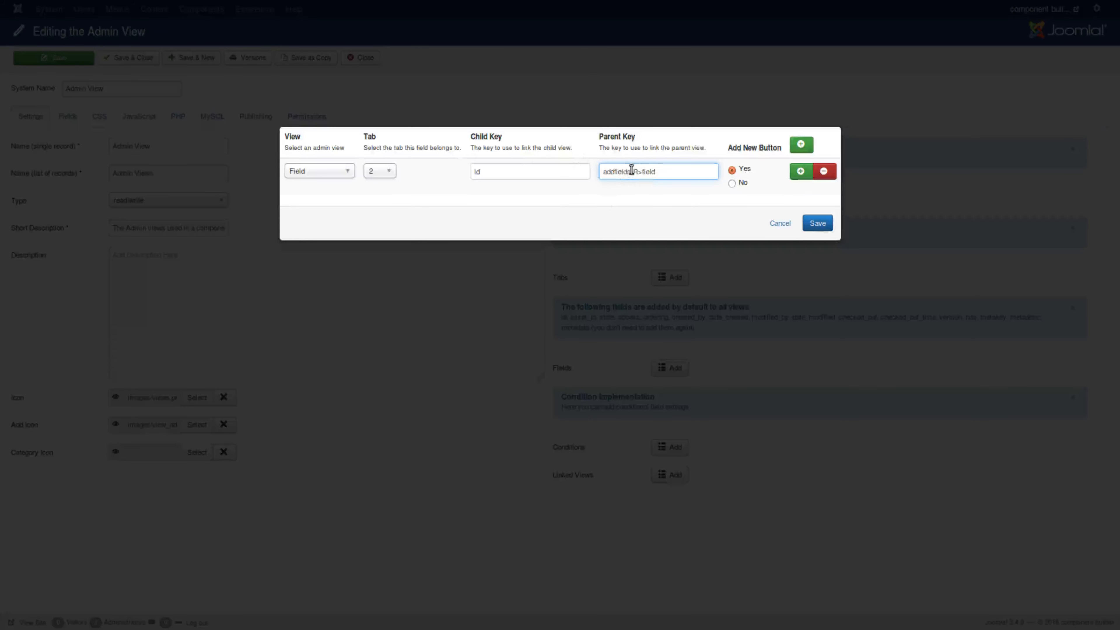
pyautogui.moveTo(632, 171); pyautogui.dragTo(602, 172)
# Switch to phpMyAdmin and browse the cb_componentbuilder_admin_view table
pyautogui.hotkey('ctrl', 'Tab')
pyautogui.scroll(10, 164, 144)
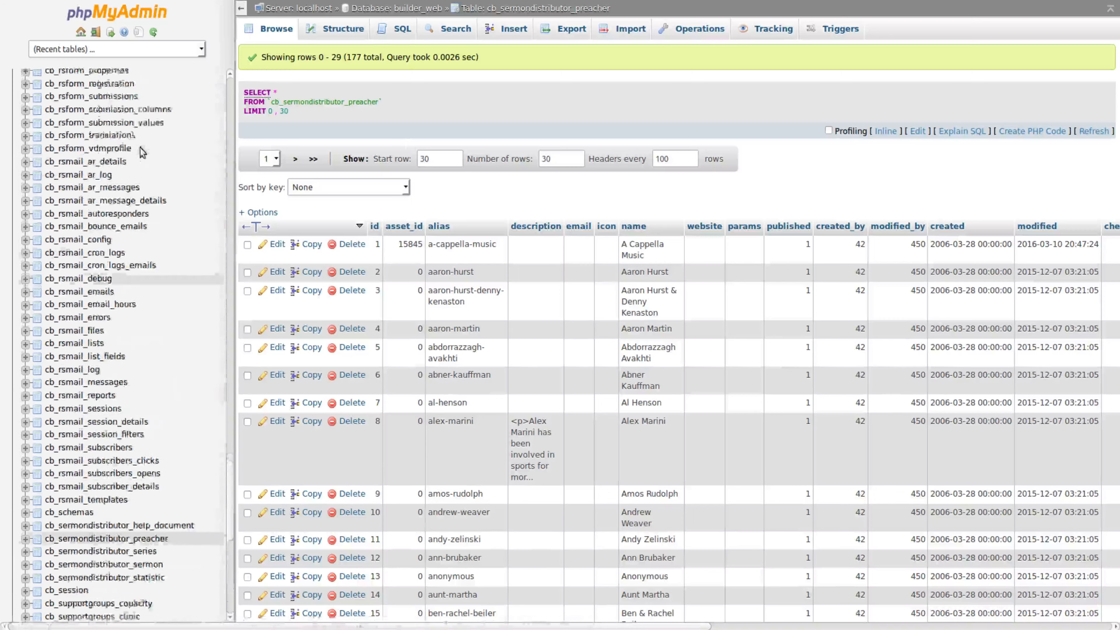
pyautogui.scroll(15, 141, 152)
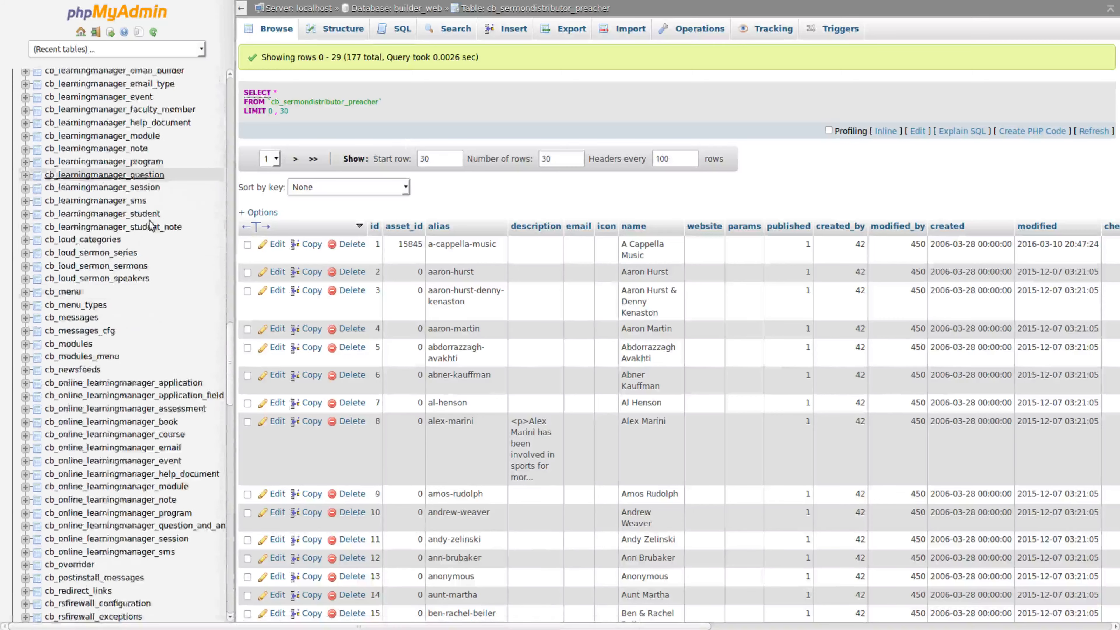
pyautogui.scroll(20, 150, 226)
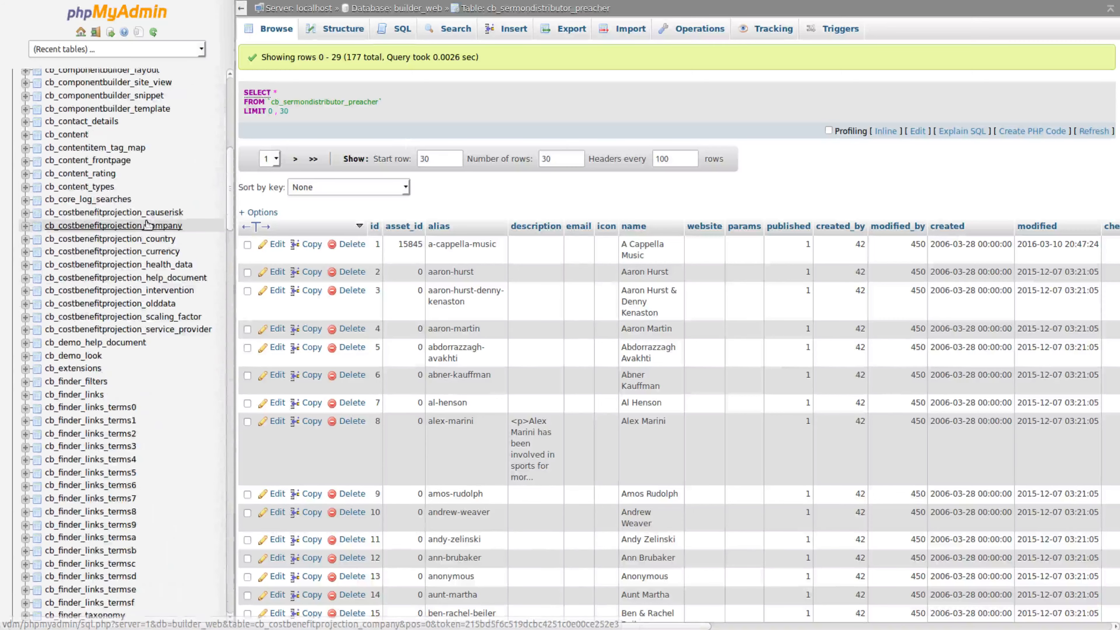
pyautogui.scroll(6, 116, 223)
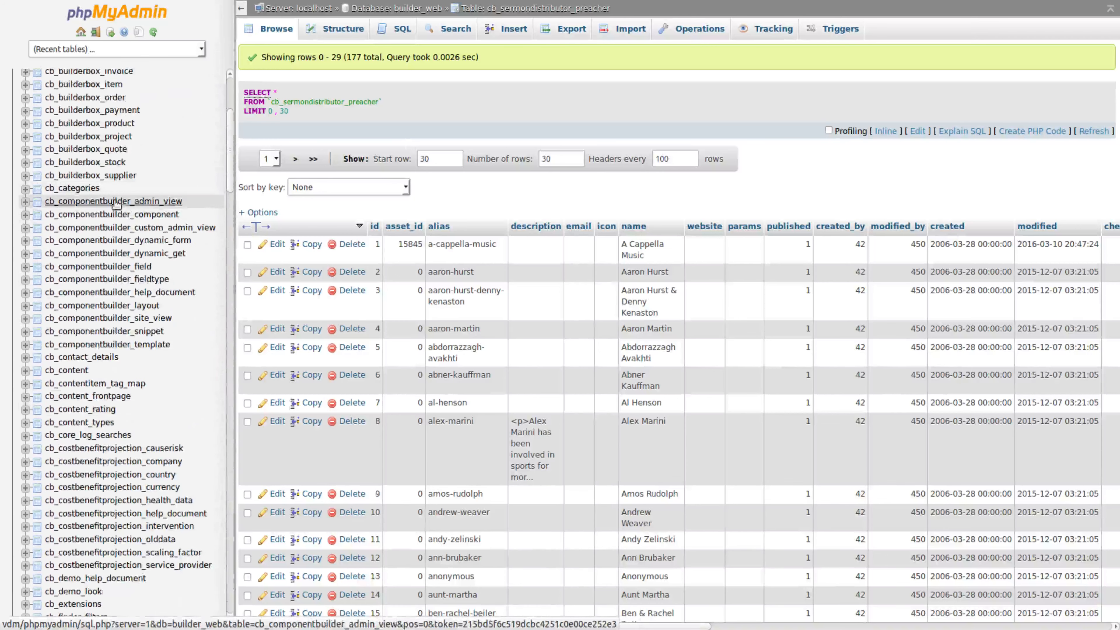
pyautogui.click(126, 206)
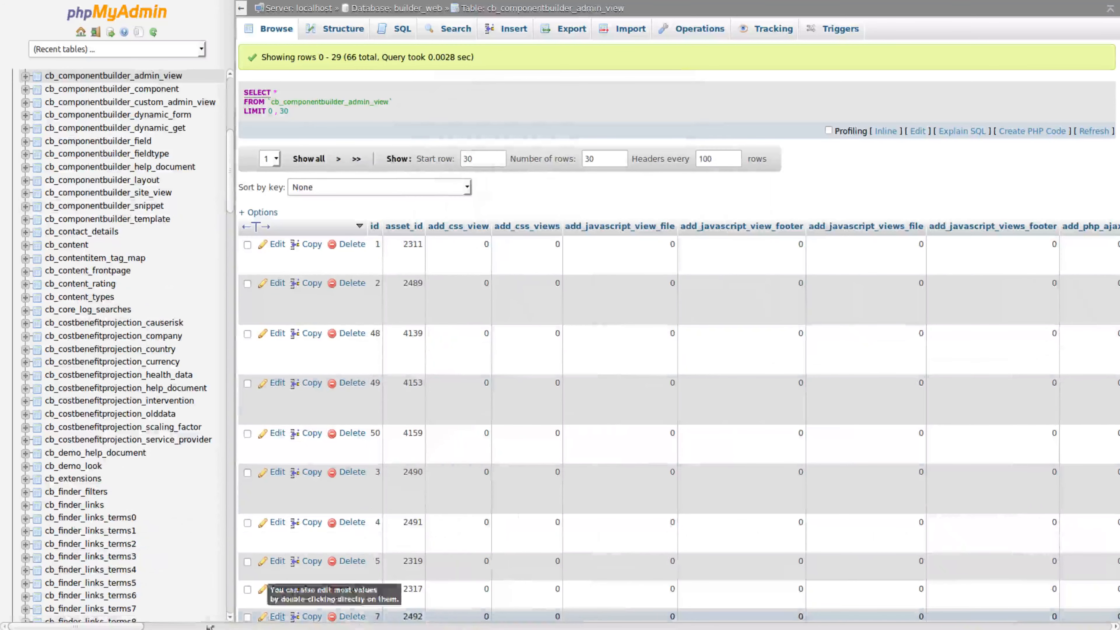
# Open the first row's addfields value and highlight its field key and the array of field IDs
pyautogui.moveTo(117, 627); pyautogui.dragTo(410, 628)
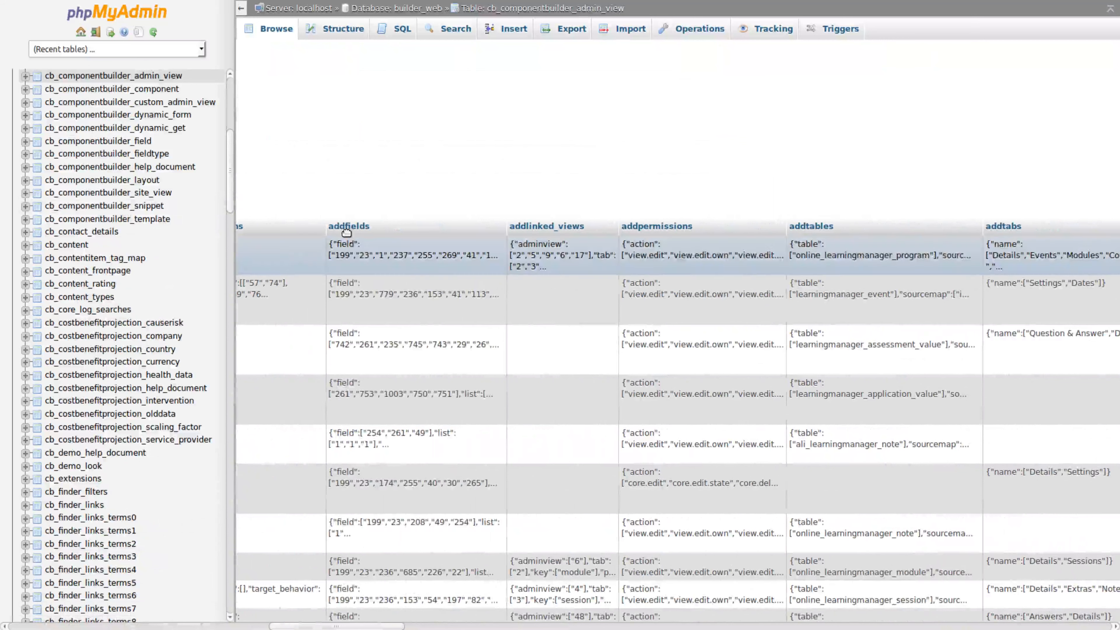
pyautogui.doubleClick(434, 251)
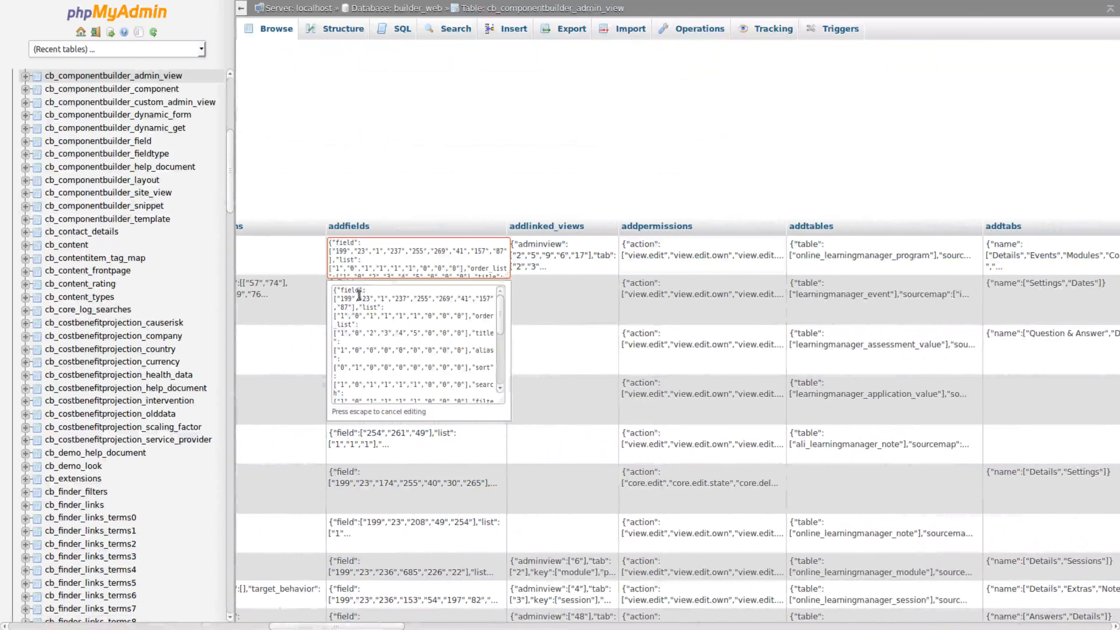
pyautogui.moveTo(336, 298); pyautogui.dragTo(361, 360)
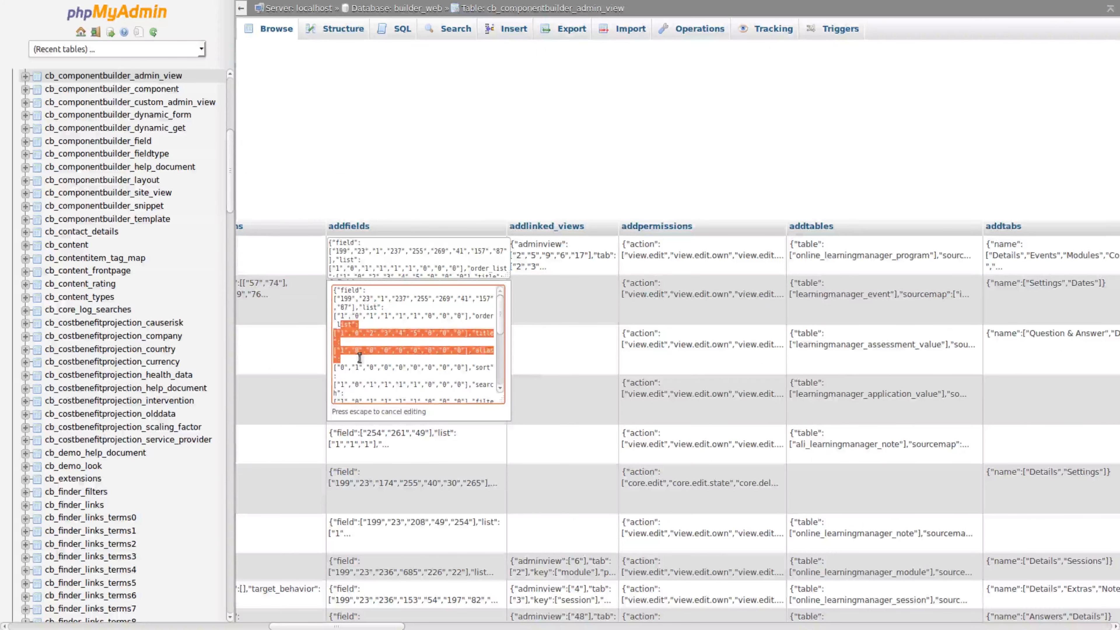
pyautogui.click(367, 336)
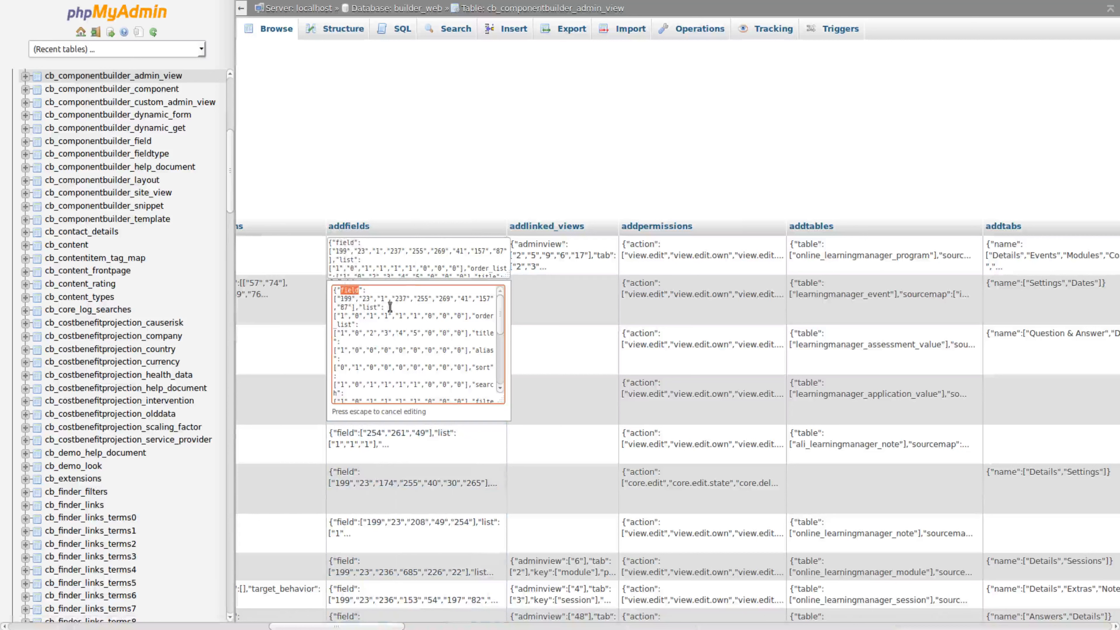
pyautogui.click(354, 309)
pyautogui.moveTo(354, 309); pyautogui.dragTo(343, 301)
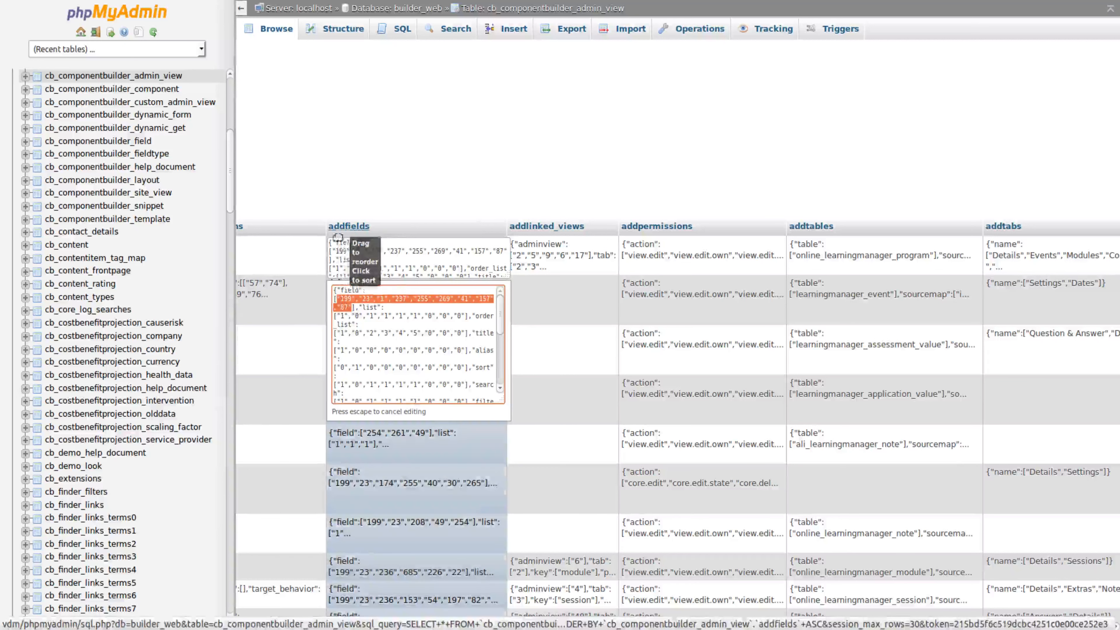
pyautogui.click(357, 290)
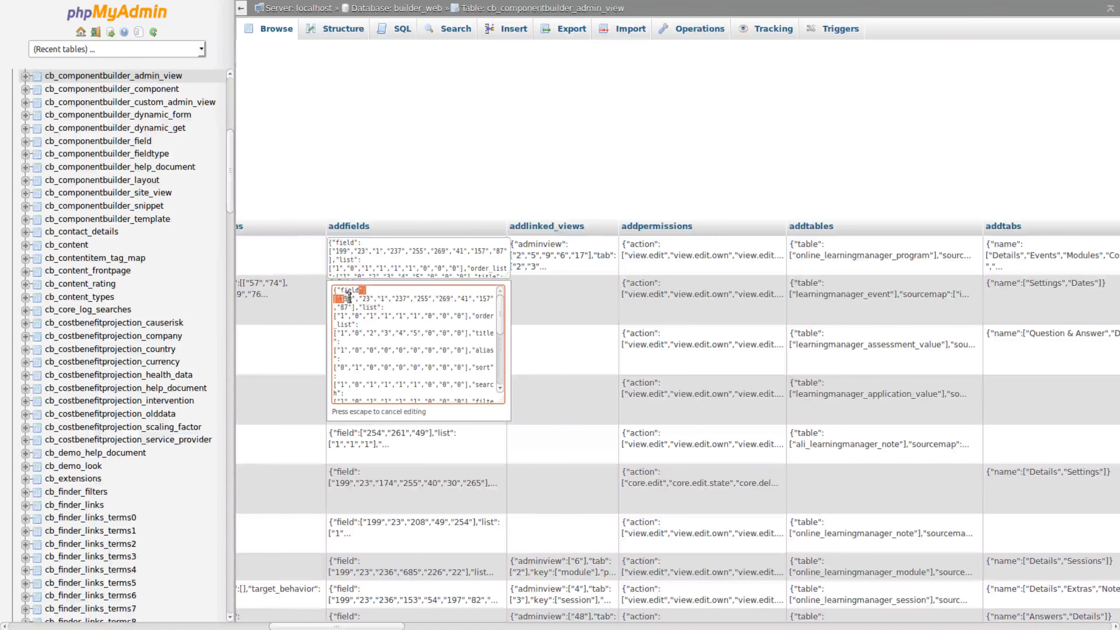
pyautogui.moveTo(341, 299); pyautogui.dragTo(352, 307)
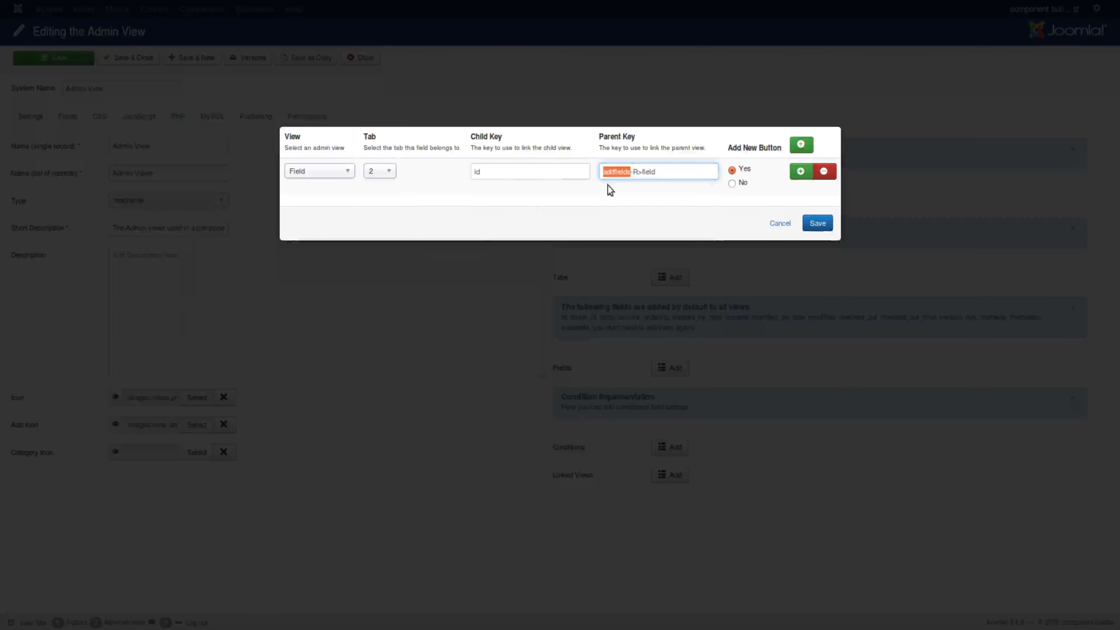
# Return to the Admin View's linked view settings and highlight the parent key's -R> and field parts plus the child key id
pyautogui.click(617, 173)
pyautogui.click(636, 175)
pyautogui.moveTo(641, 173); pyautogui.dragTo(631, 173)
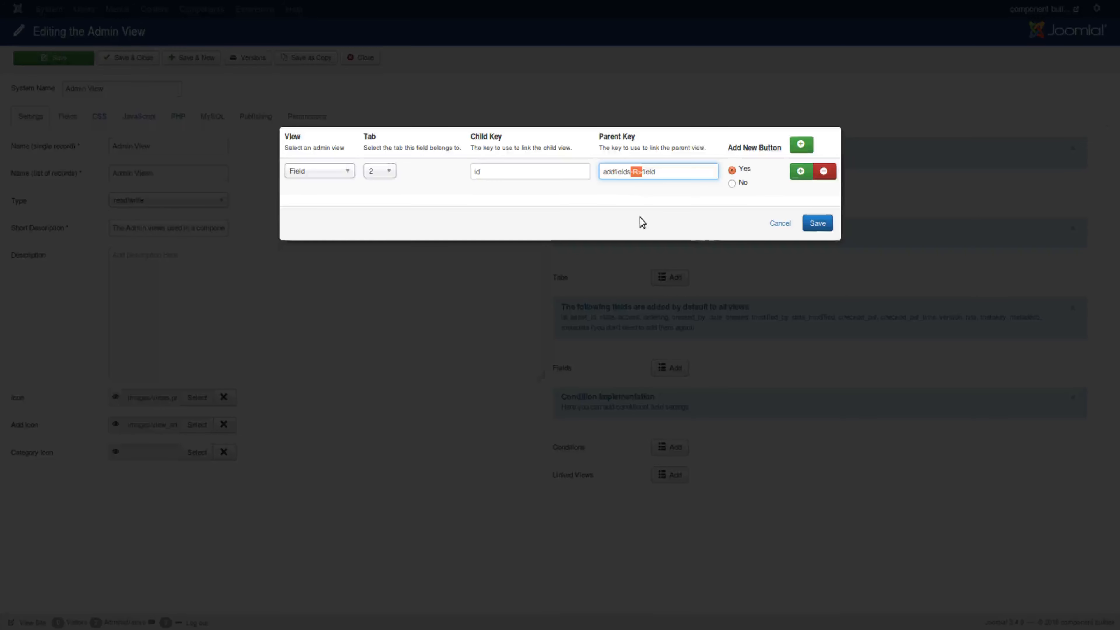
pyautogui.click(663, 171)
pyautogui.moveTo(663, 171); pyautogui.dragTo(643, 168)
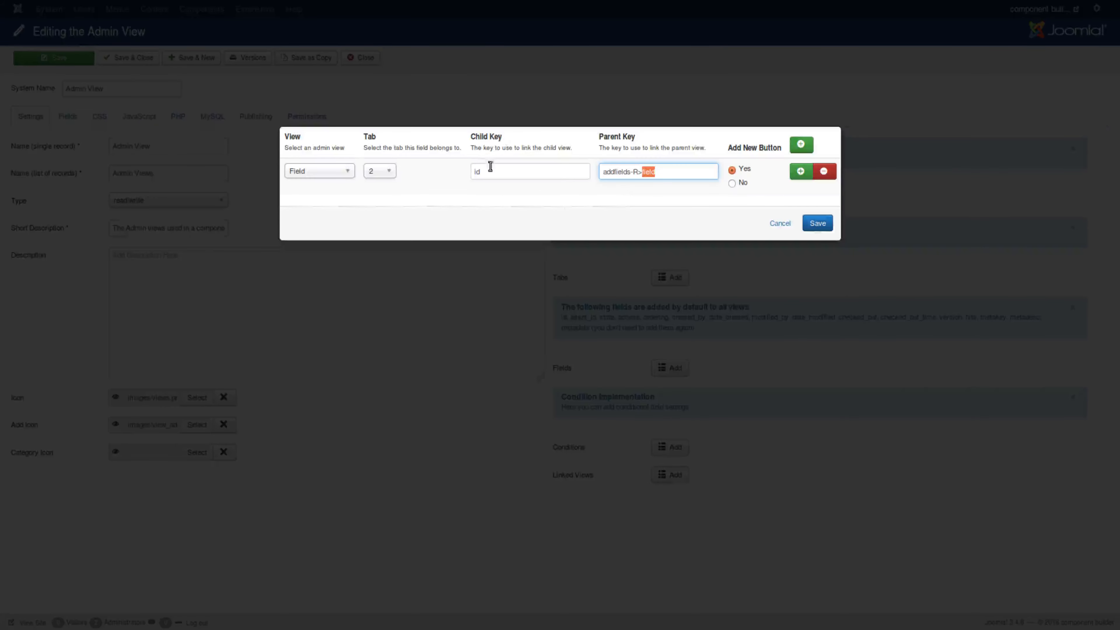
pyautogui.moveTo(494, 171); pyautogui.dragTo(443, 163)
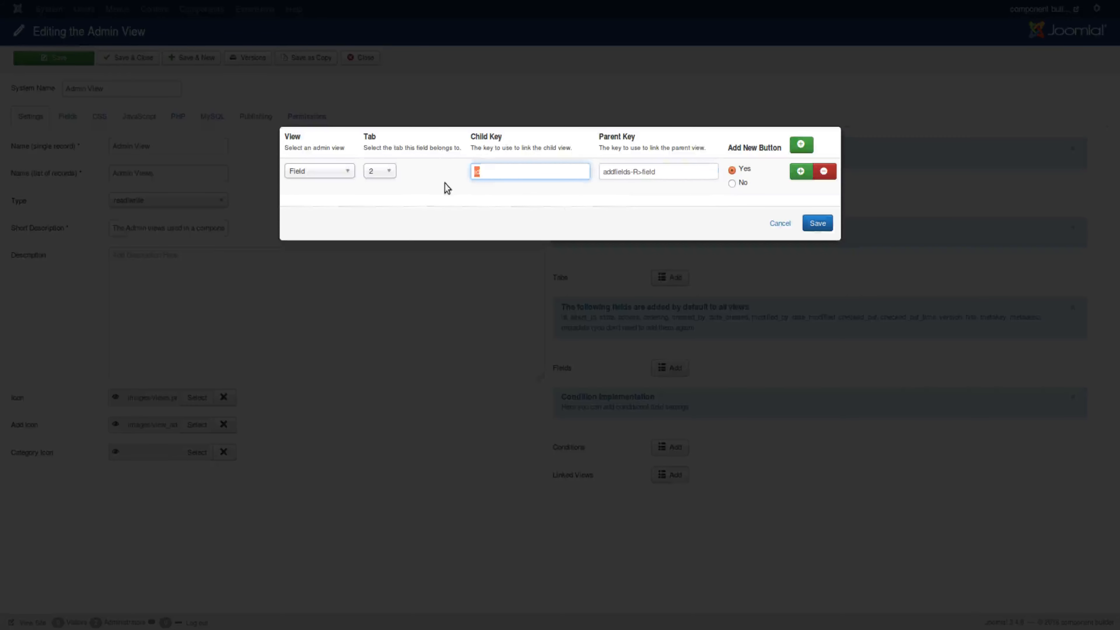
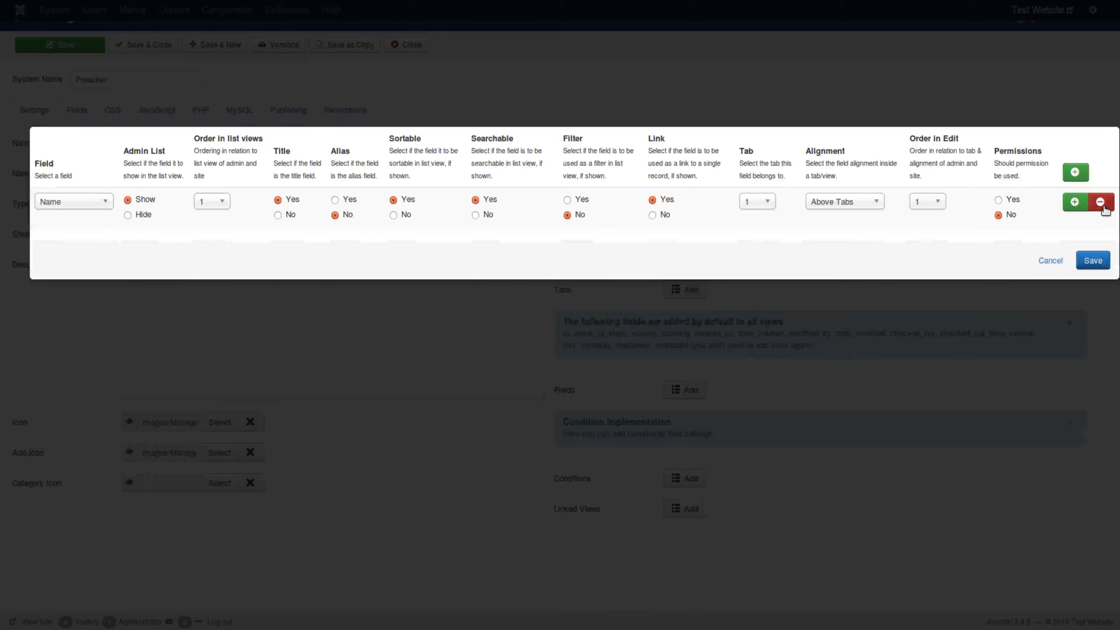
# Replace the Preacher view's remaining field row with a fresh row for the Name field, and highlight the Admin List heading
pyautogui.click(1100, 202)
pyautogui.click(1101, 163)
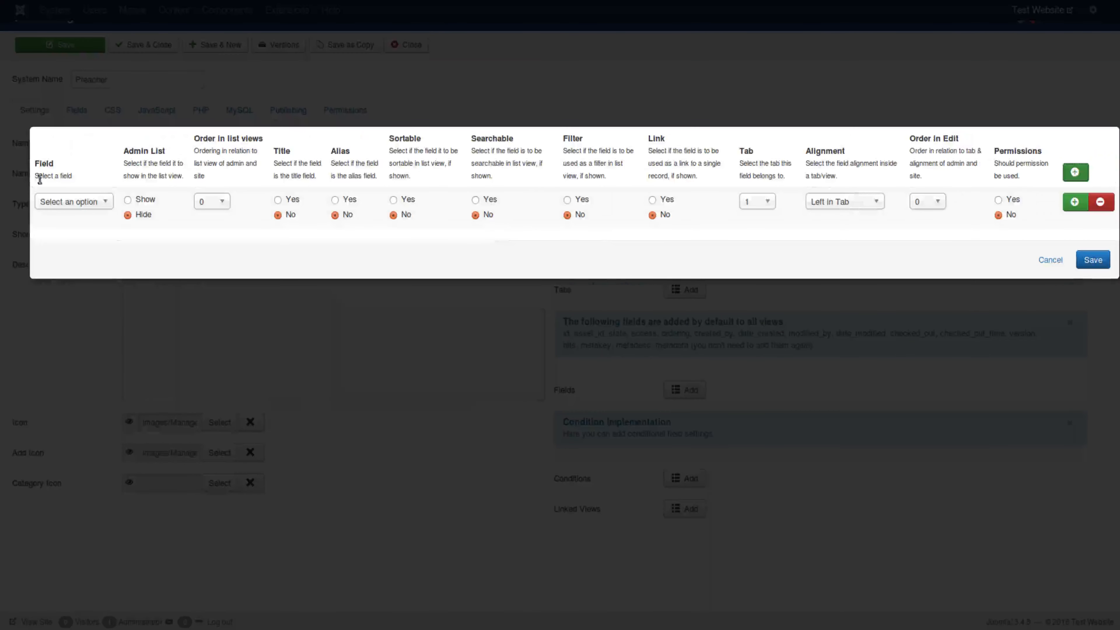
pyautogui.click(88, 202)
pyautogui.scroll(-6, 75, 265)
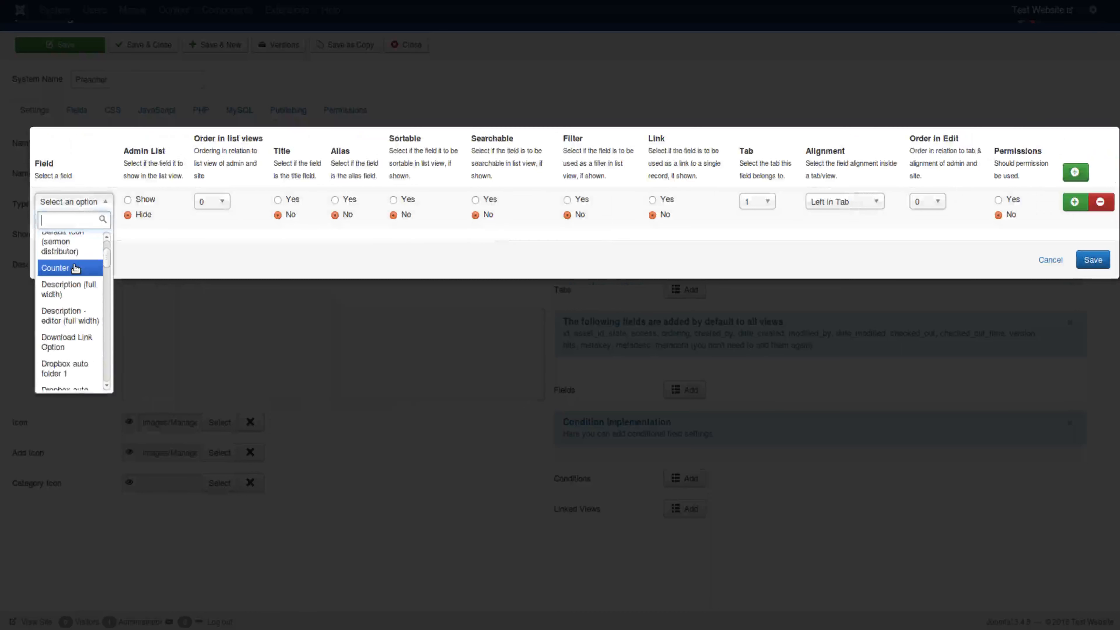
pyautogui.write('name')
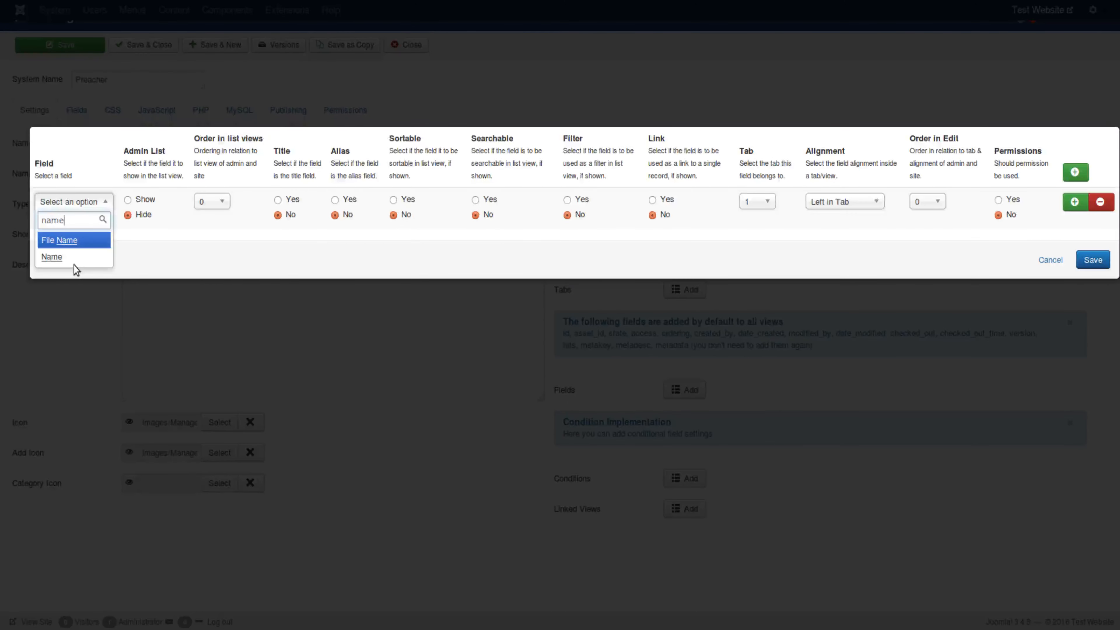
pyautogui.click(69, 259)
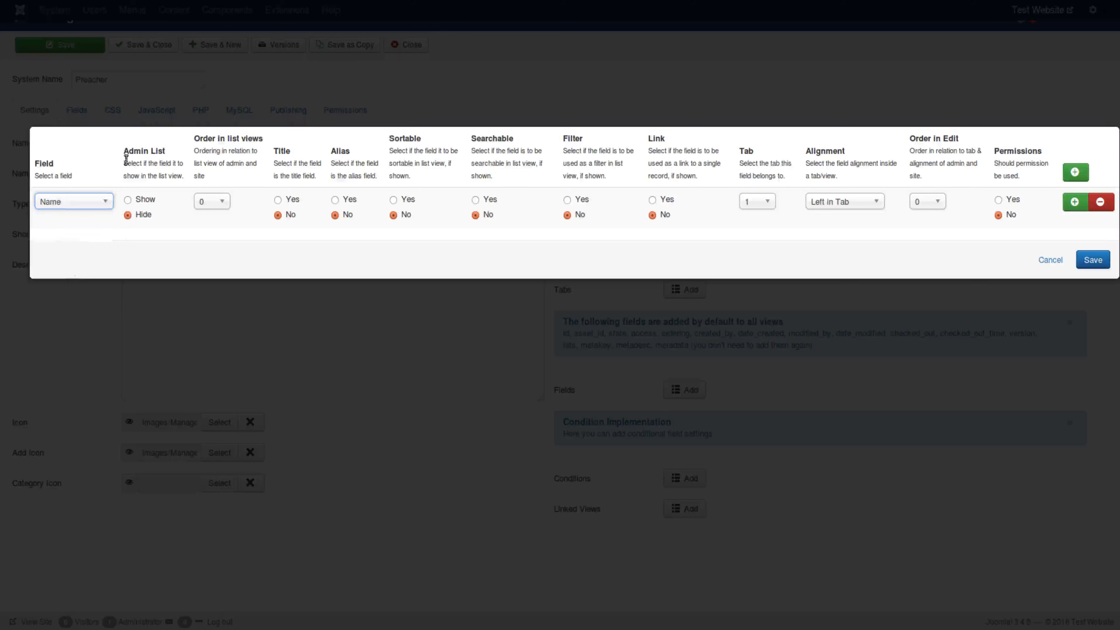
pyautogui.moveTo(125, 152); pyautogui.dragTo(165, 152)
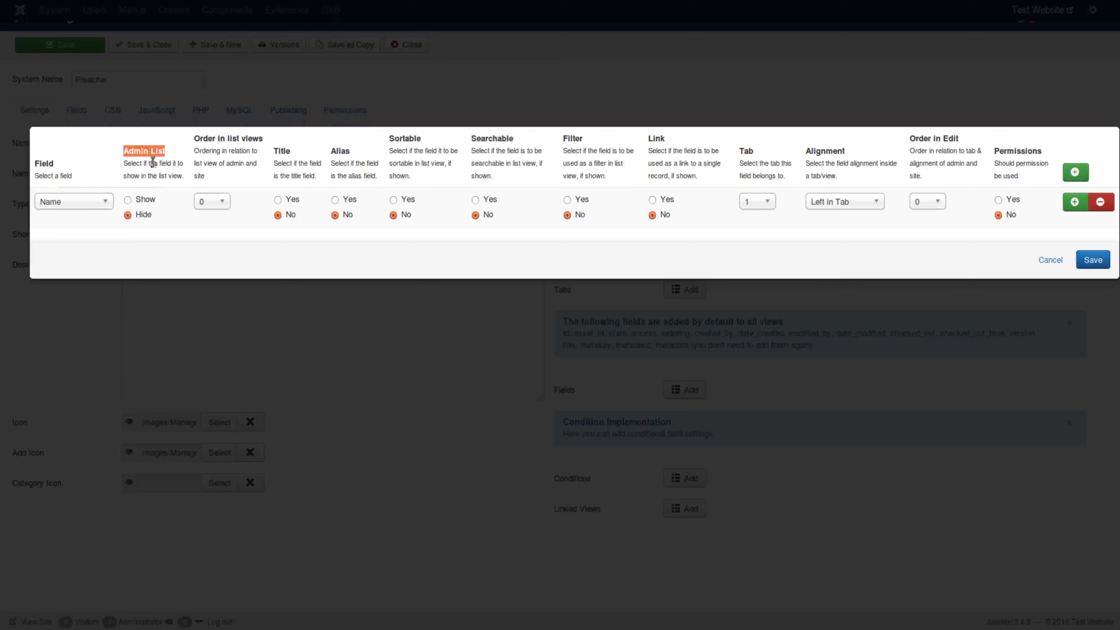
pyautogui.click(142, 158)
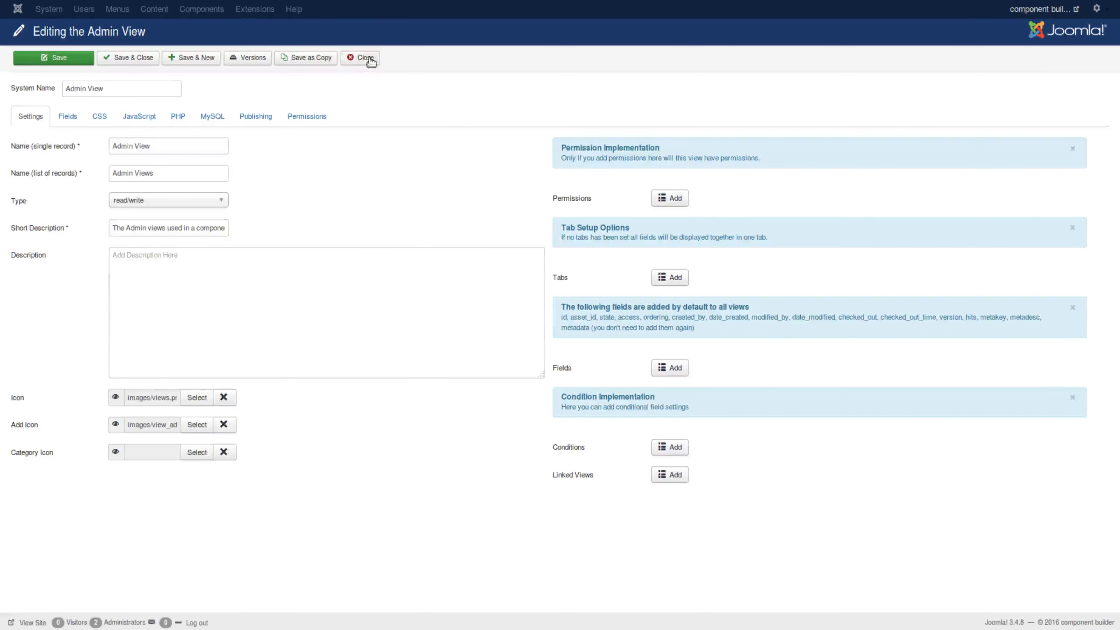
# Close the Admin View record and set the Preacher view's Name field to Show in the admin list with list order 1
pyautogui.click(370, 61)
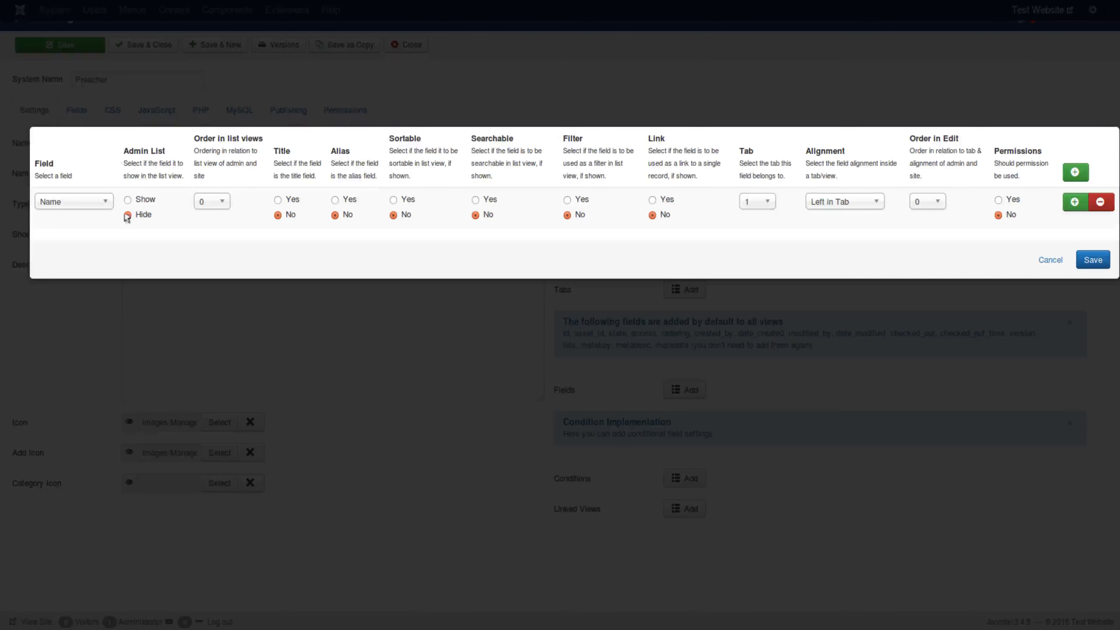
pyautogui.click(127, 200)
pyautogui.click(217, 207)
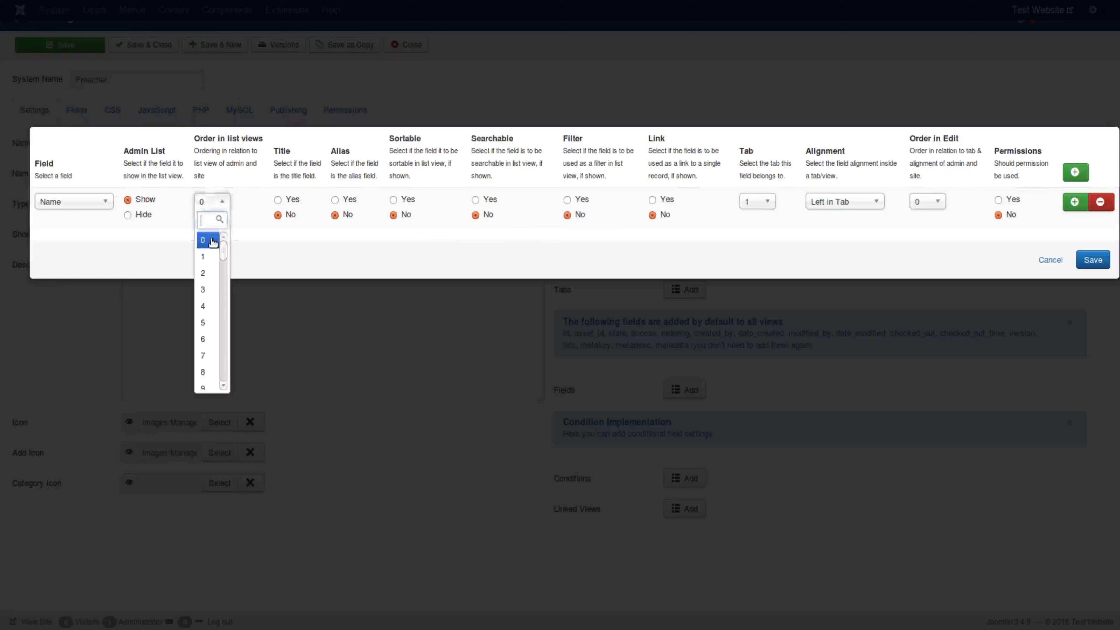
pyautogui.moveTo(223, 250)
pyautogui.mouseDown()
pyautogui.moveTo(224, 393)
pyautogui.moveTo(228, 244)
pyautogui.mouseUp()
pyautogui.click(204, 257)
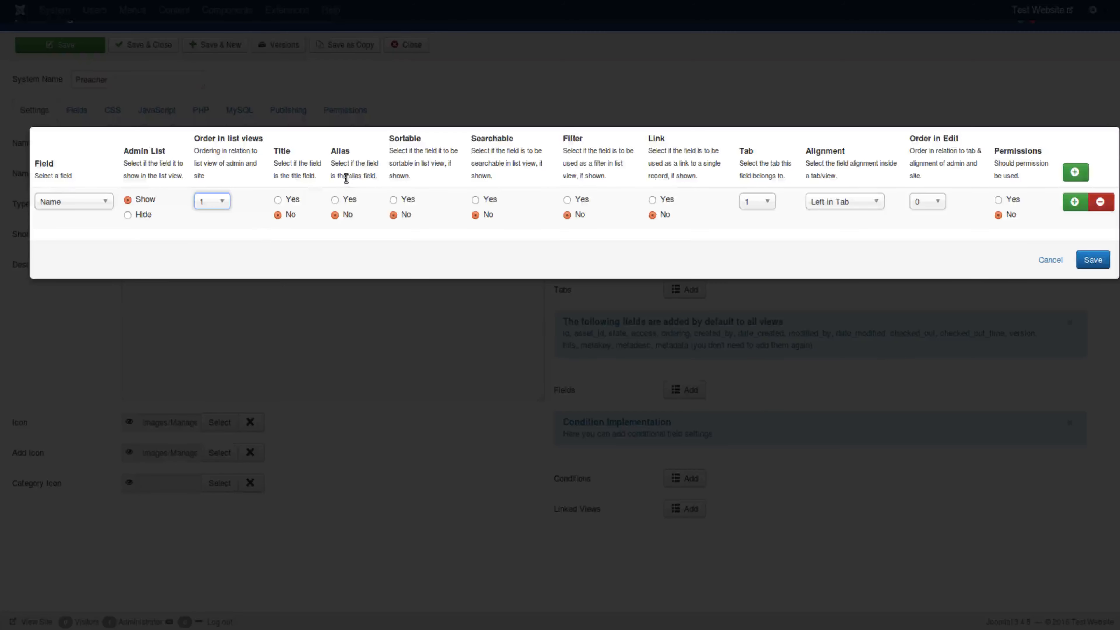
# Highlight the Title and Alias headings and mark the Name field as the title field
pyautogui.moveTo(355, 152); pyautogui.dragTo(277, 151)
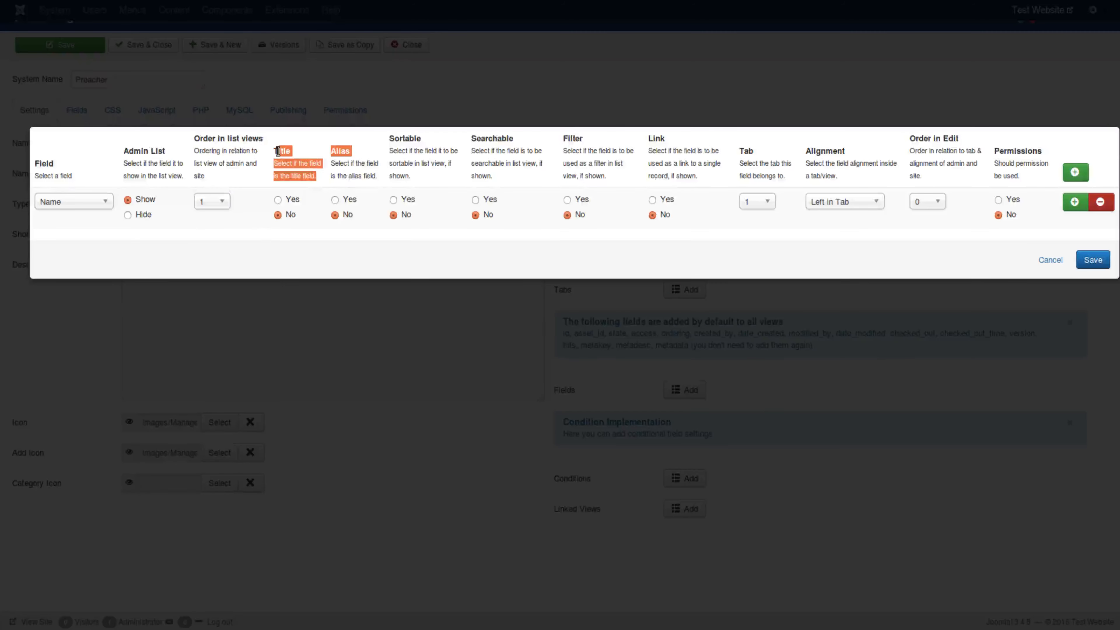
pyautogui.click(277, 152)
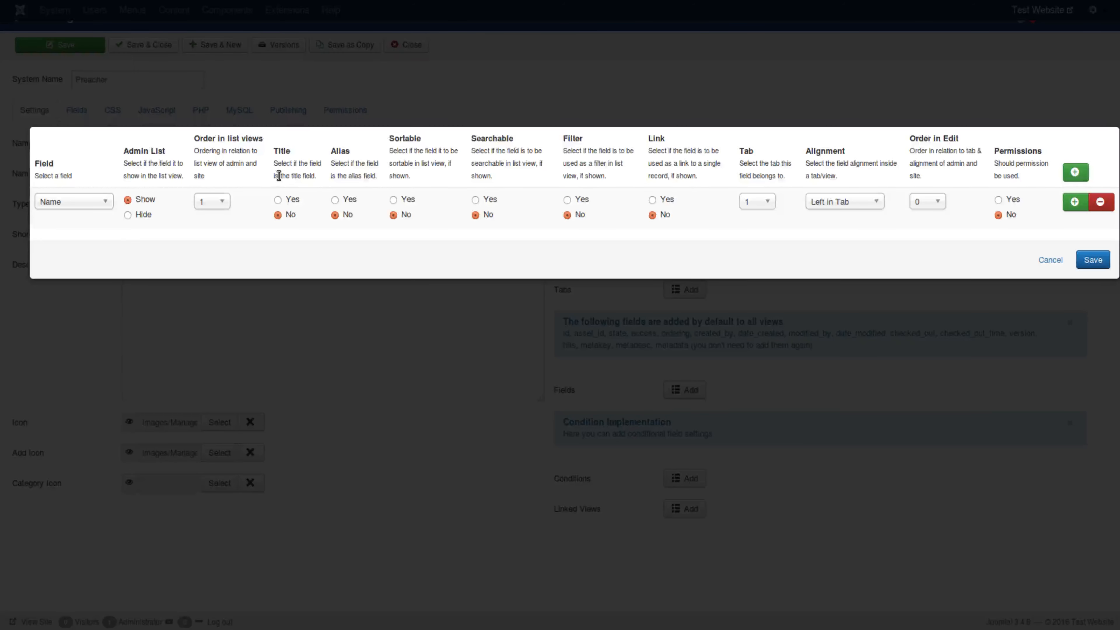
pyautogui.click(278, 201)
# Sort the Admin Views list by Name (single record) in ascending and descending order, and make the Name field sortable
pyautogui.moveTo(389, 138); pyautogui.dragTo(419, 175)
pyautogui.click(419, 176)
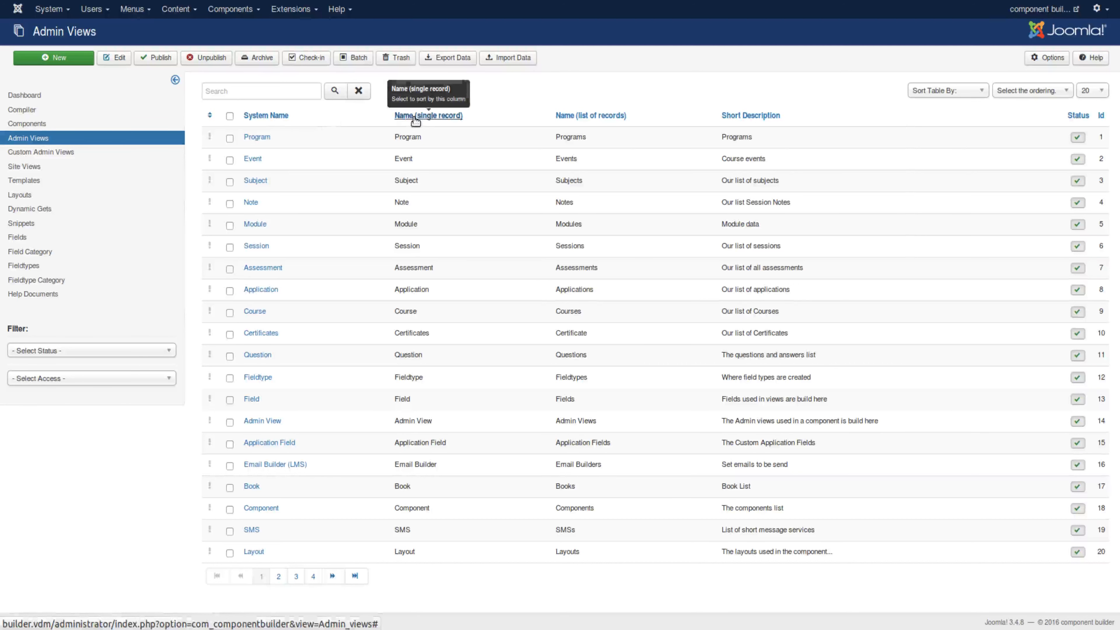
pyautogui.click(415, 116)
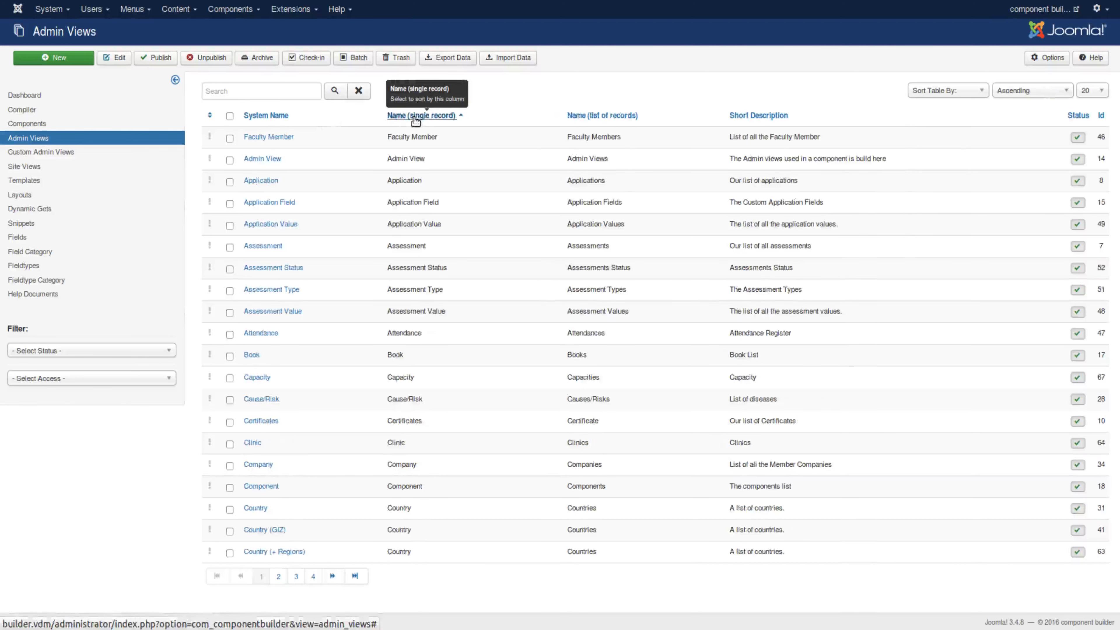
pyautogui.click(415, 117)
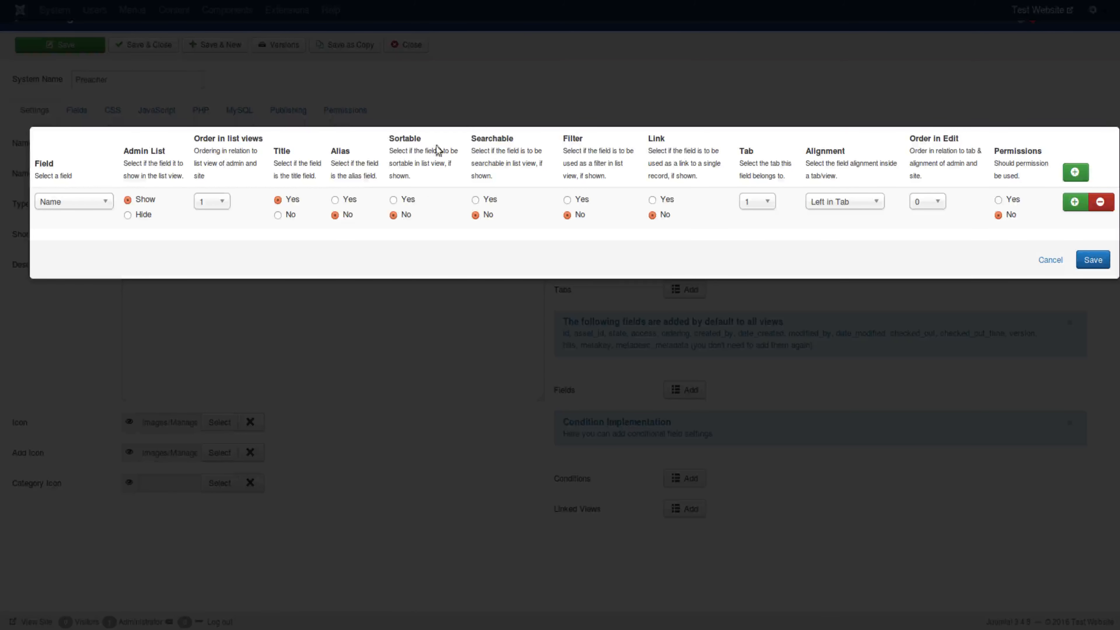
pyautogui.click(394, 201)
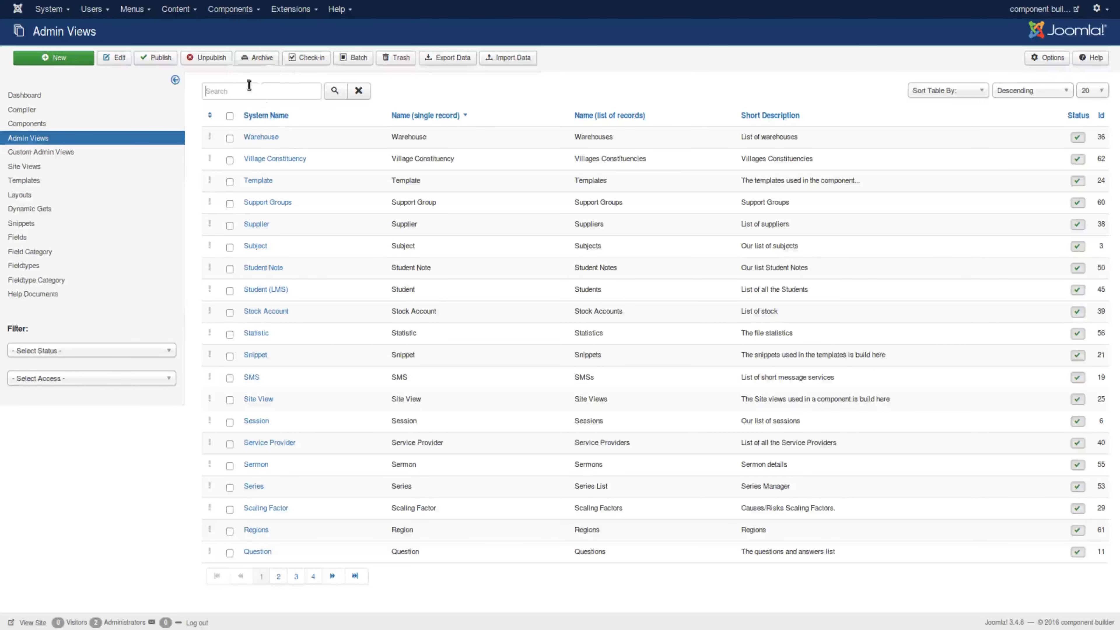
# Search the Admin Views list for Warehouse using its copied system name, and make the Preacher view's Name field searchable
pyautogui.doubleClick(248, 138)
pyautogui.hotkey('ctrl', 'c')
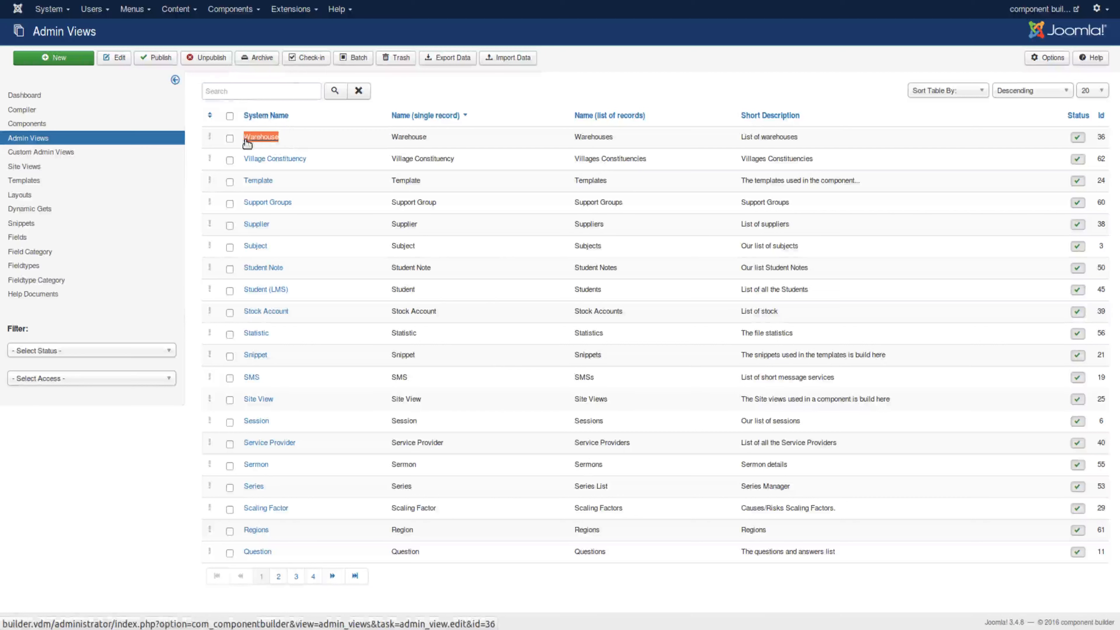
pyautogui.click(249, 86)
pyautogui.hotkey('ctrl', 'v')
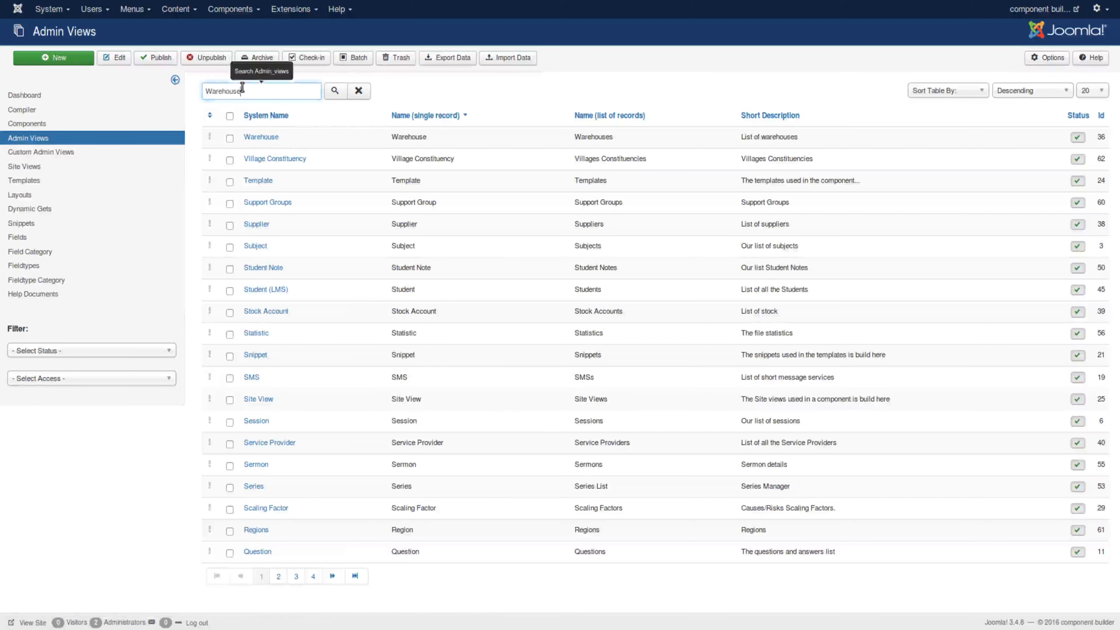
pyautogui.click(336, 97)
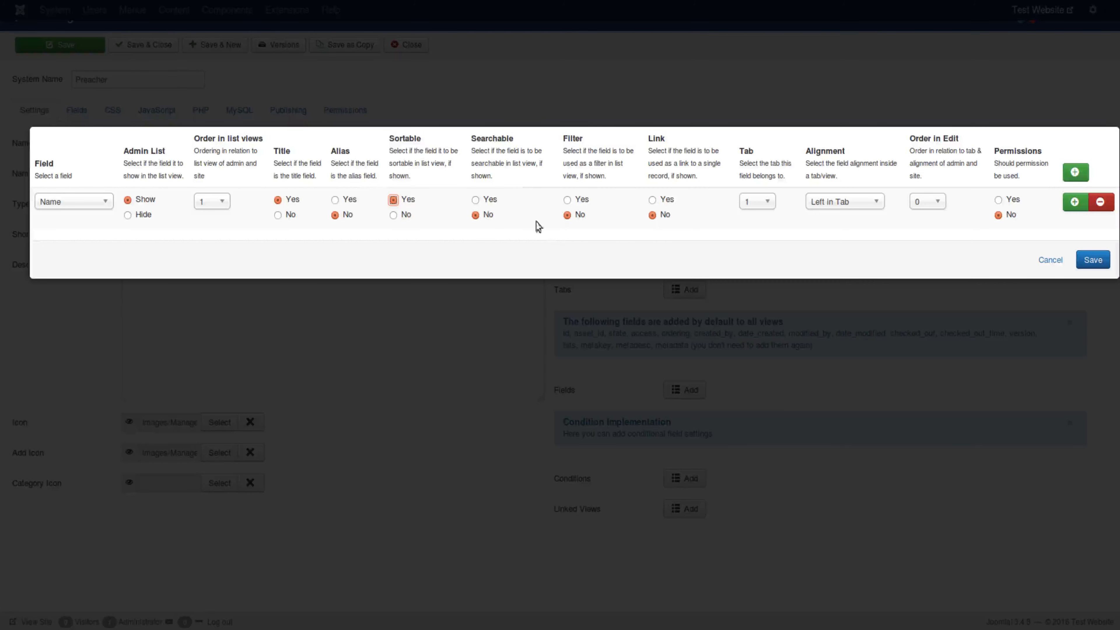
pyautogui.click(475, 200)
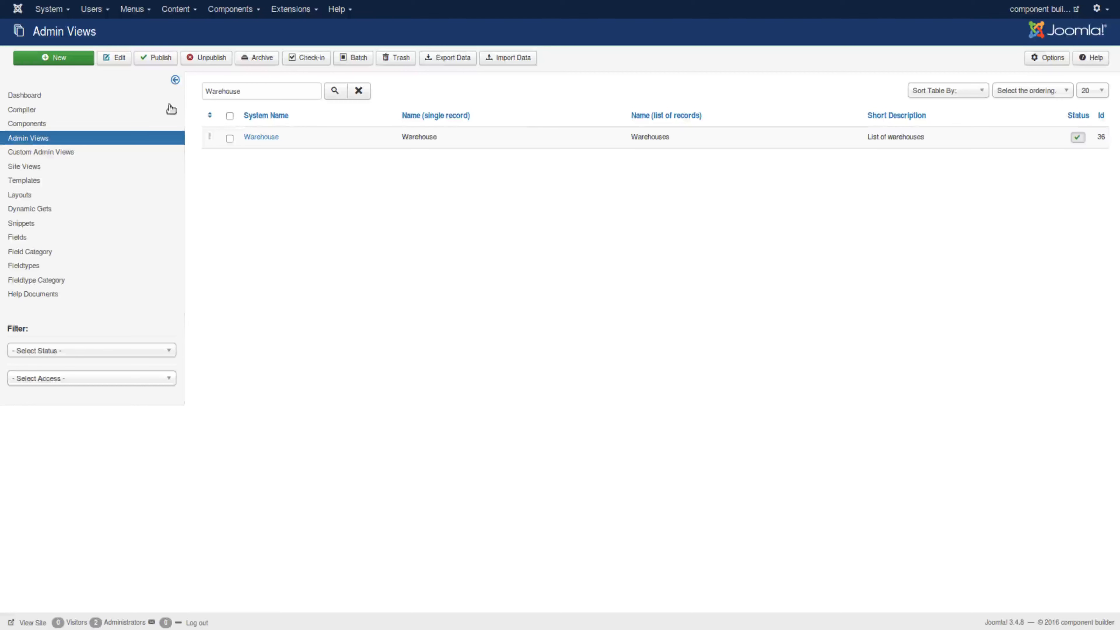
# Open the Sermon Distributor component's Preachers list and go on to its Sermons list
pyautogui.click(241, 10)
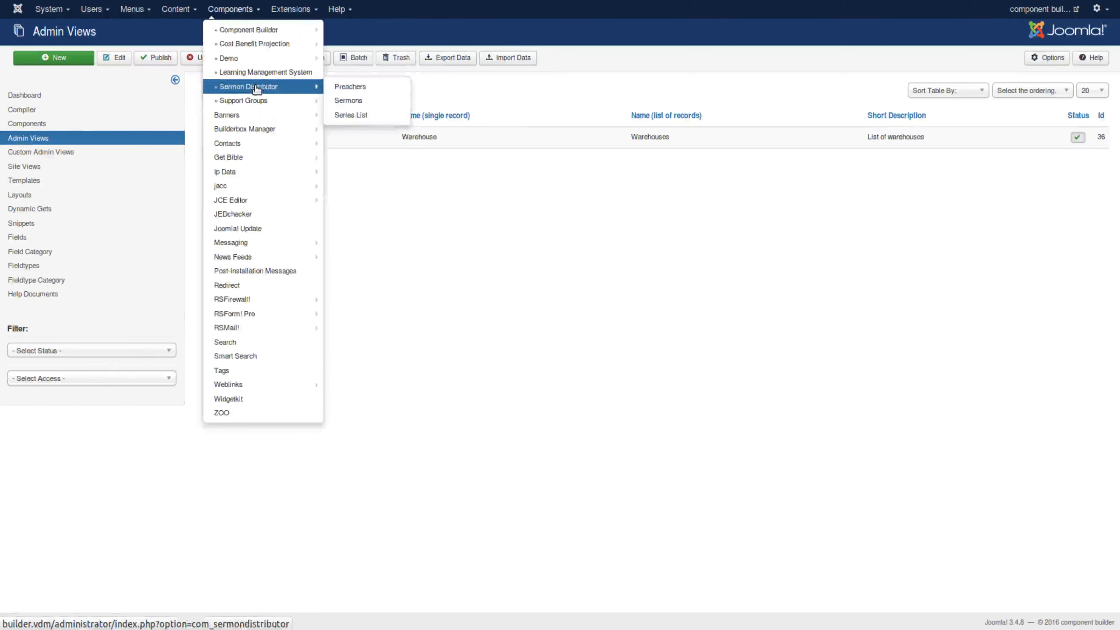
pyautogui.moveTo(304, 86)
pyautogui.click(340, 86)
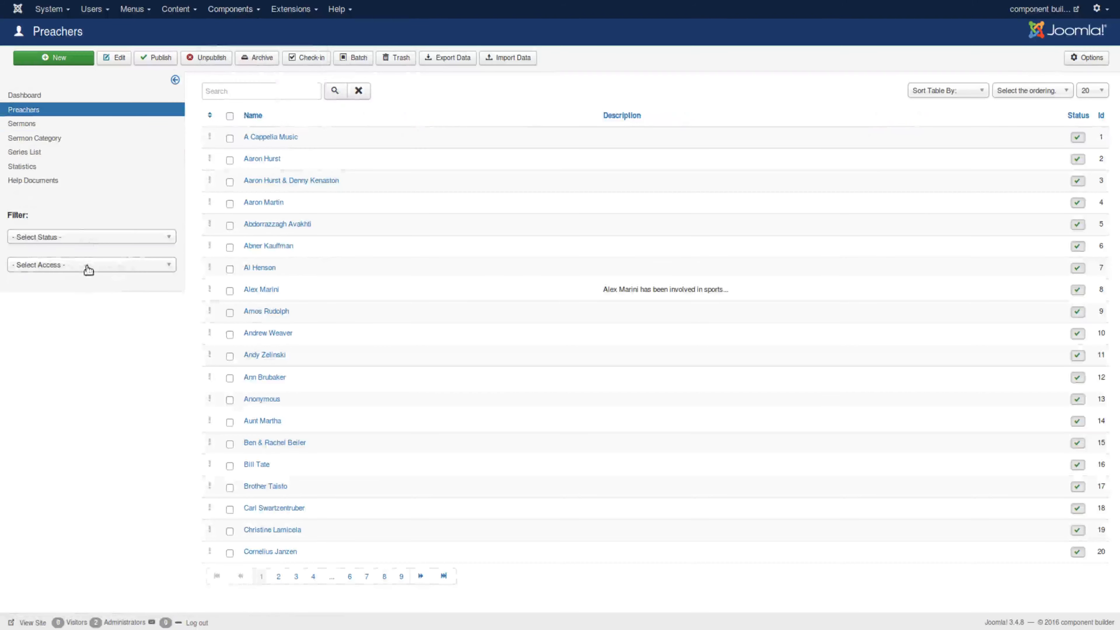
pyautogui.click(112, 146)
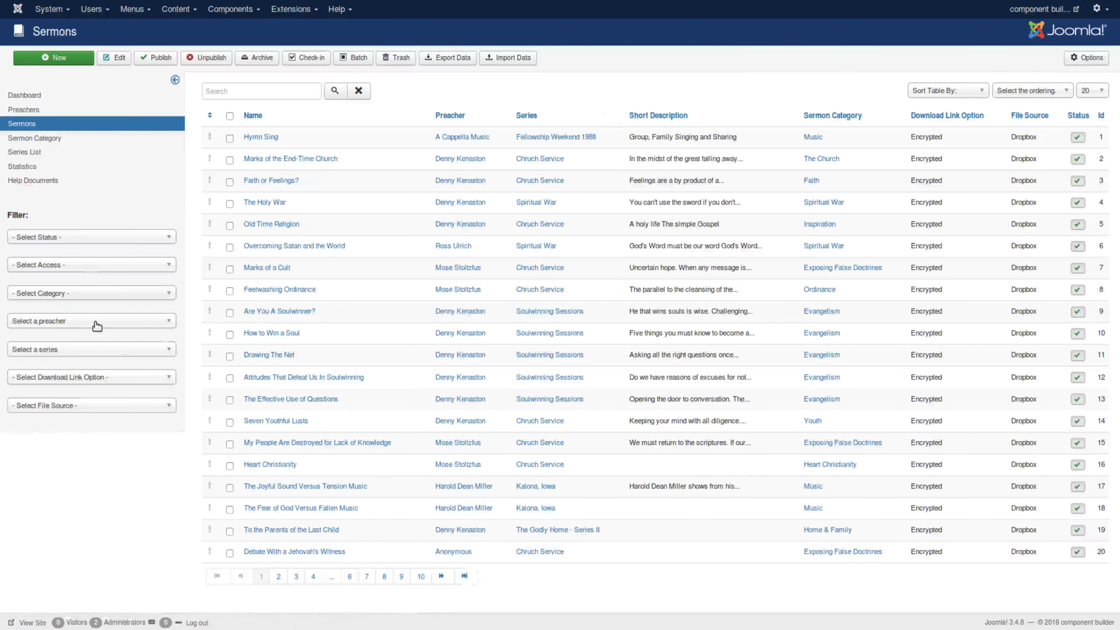
# Filter the Sermons list by one preacher, and switch the Name field's Filter option to Yes and back to No
pyautogui.click(95, 326)
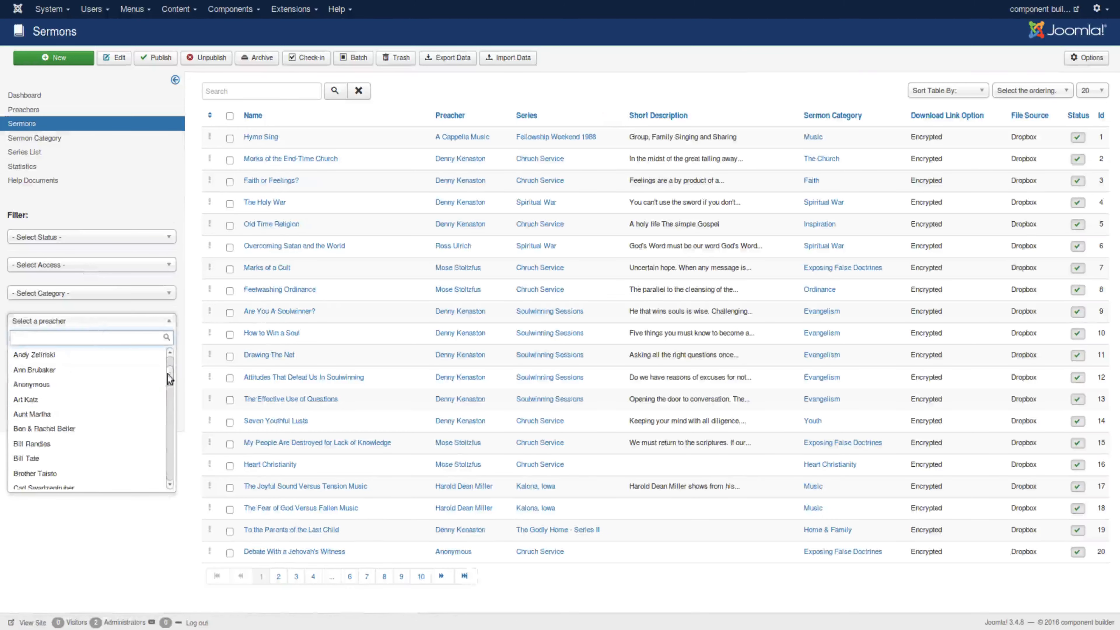
pyautogui.moveTo(167, 374)
pyautogui.mouseDown()
pyautogui.moveTo(178, 484)
pyautogui.moveTo(159, 388)
pyautogui.mouseUp()
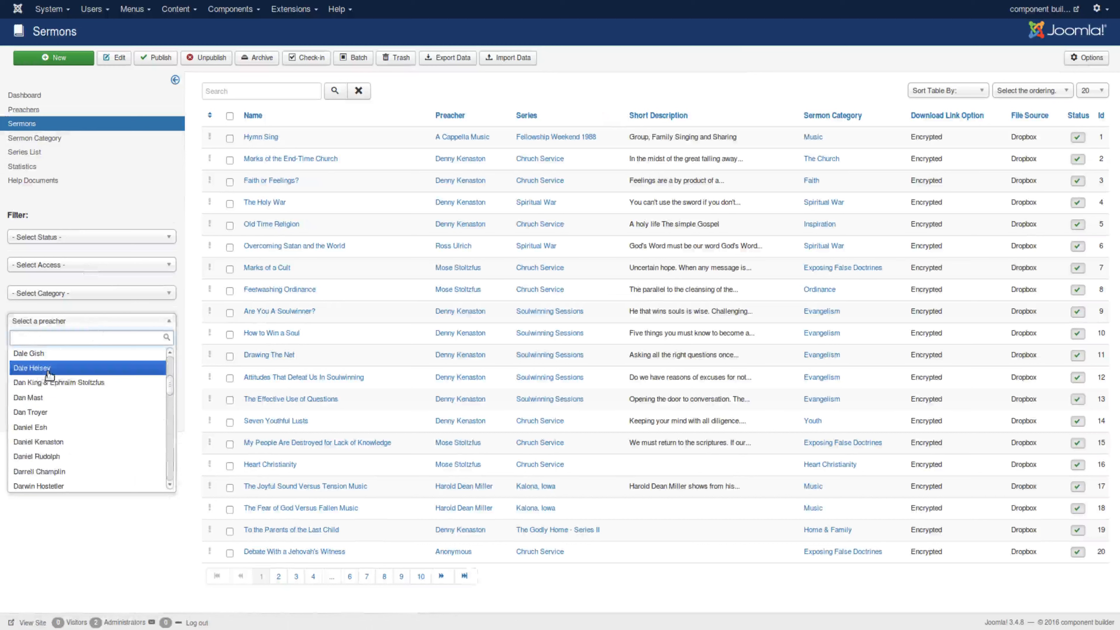
pyautogui.scroll(2, 88, 390)
pyautogui.scroll(2, 89, 389)
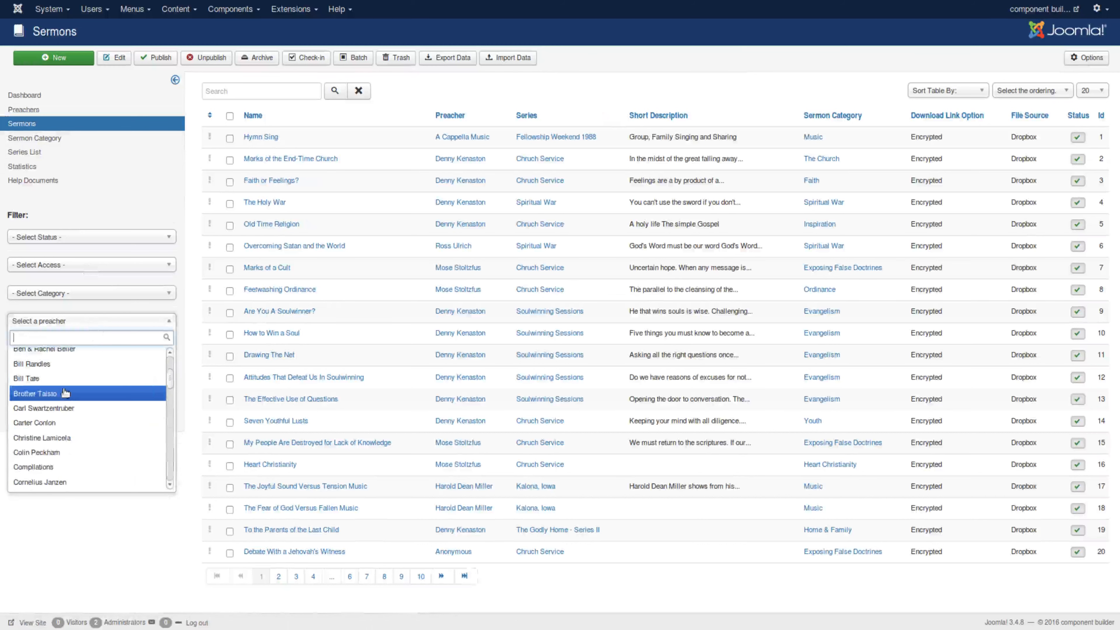
pyautogui.click(49, 373)
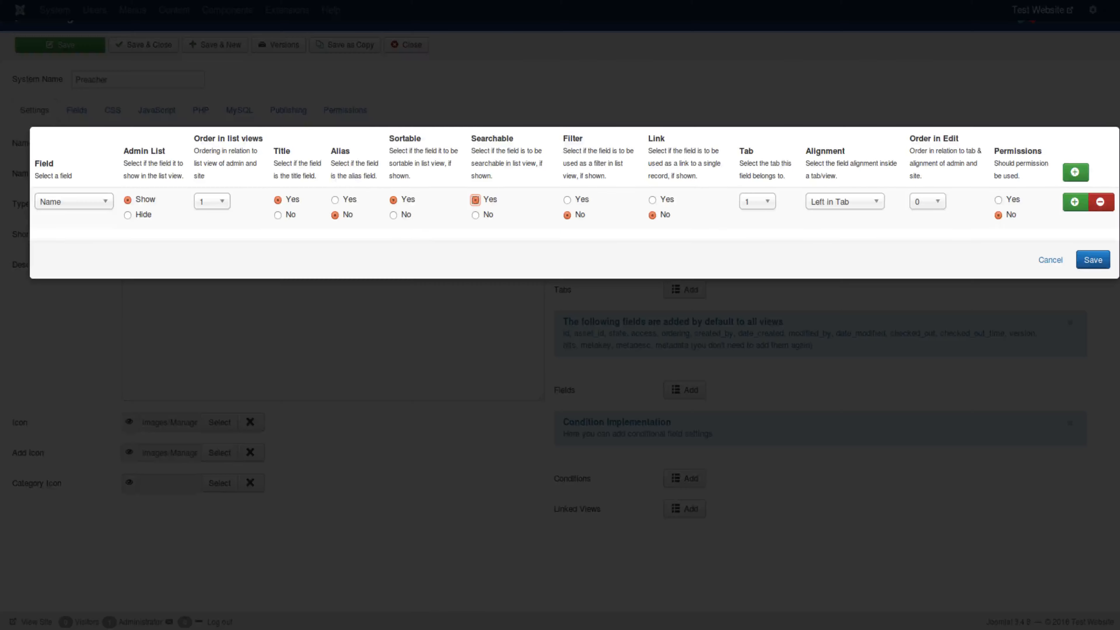
pyautogui.click(567, 199)
pyautogui.click(567, 216)
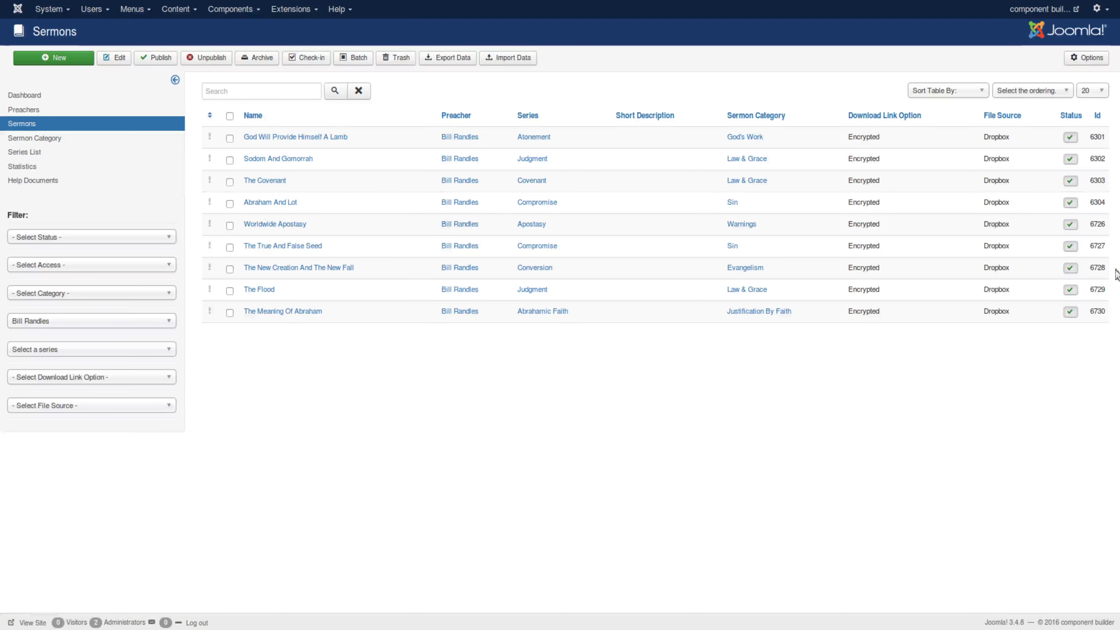
# Open and close the linked preacher and Judgment series records from the Sermons list, and set the Name field's Link option to Yes
pyautogui.click(466, 164)
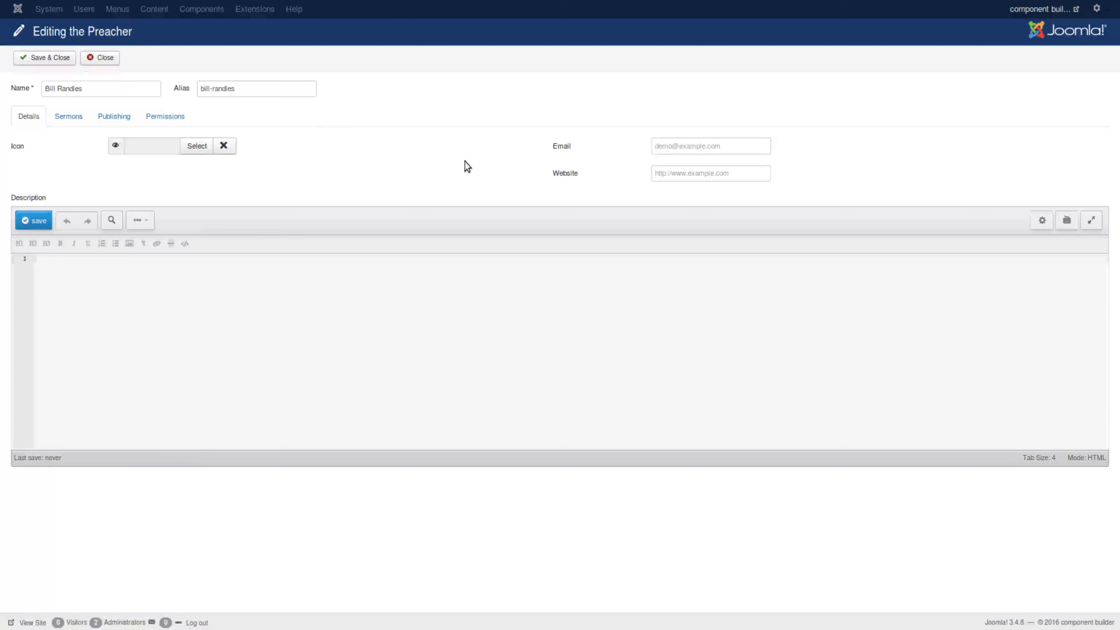
pyautogui.click(98, 57)
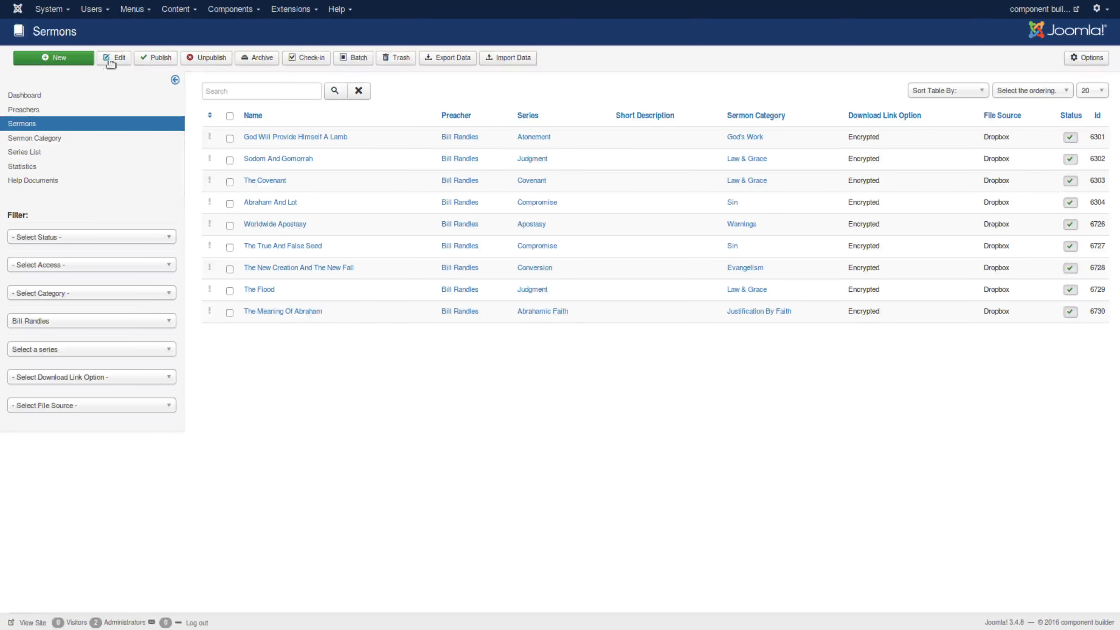
pyautogui.click(523, 161)
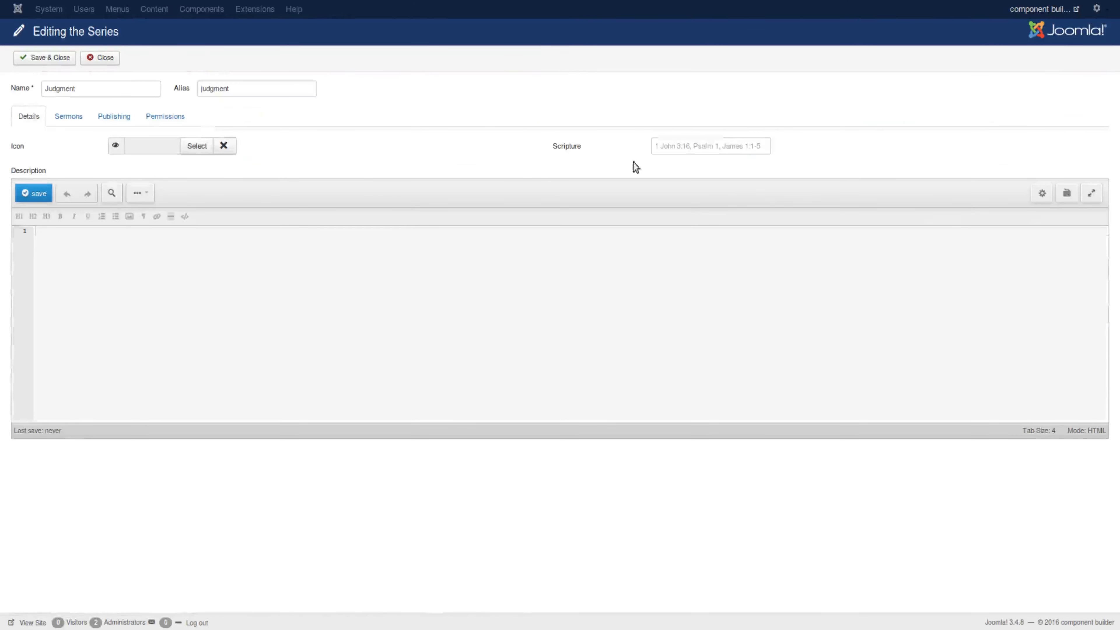
pyautogui.click(109, 60)
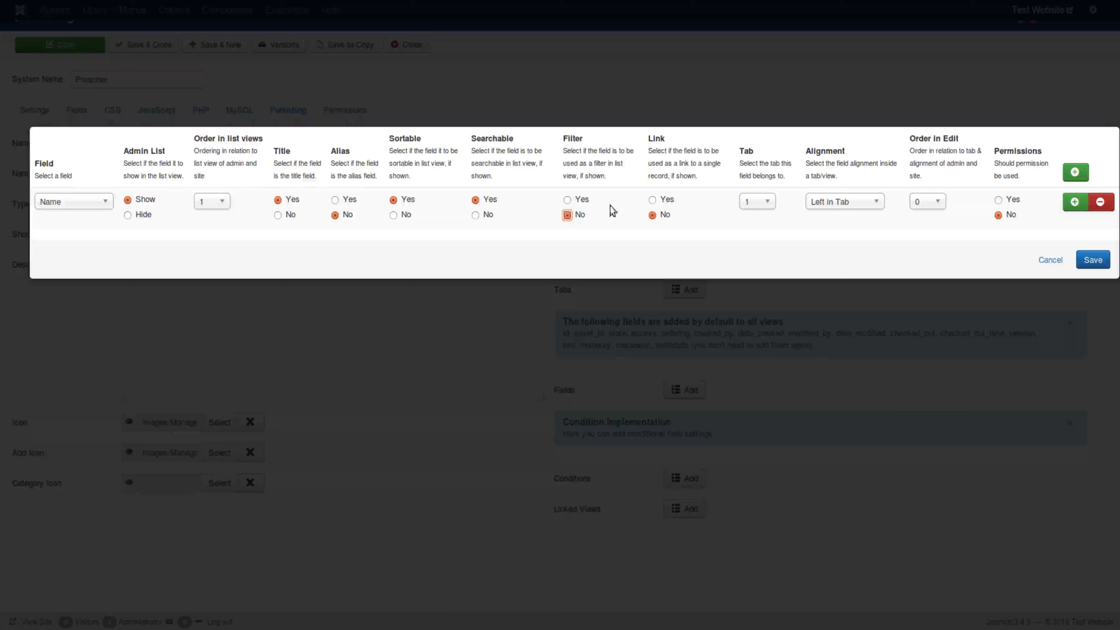
pyautogui.click(652, 200)
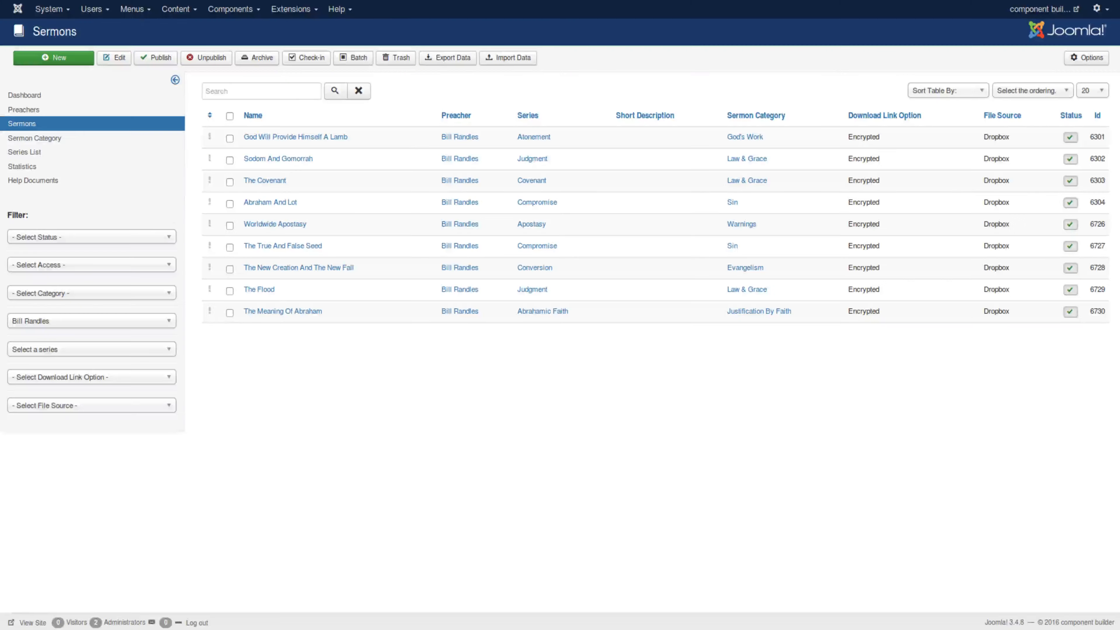
# Open and close the sermon God Will Provide Himself A Lamb, and switch the Name field's Link option to No and back to Yes
pyautogui.click(271, 139)
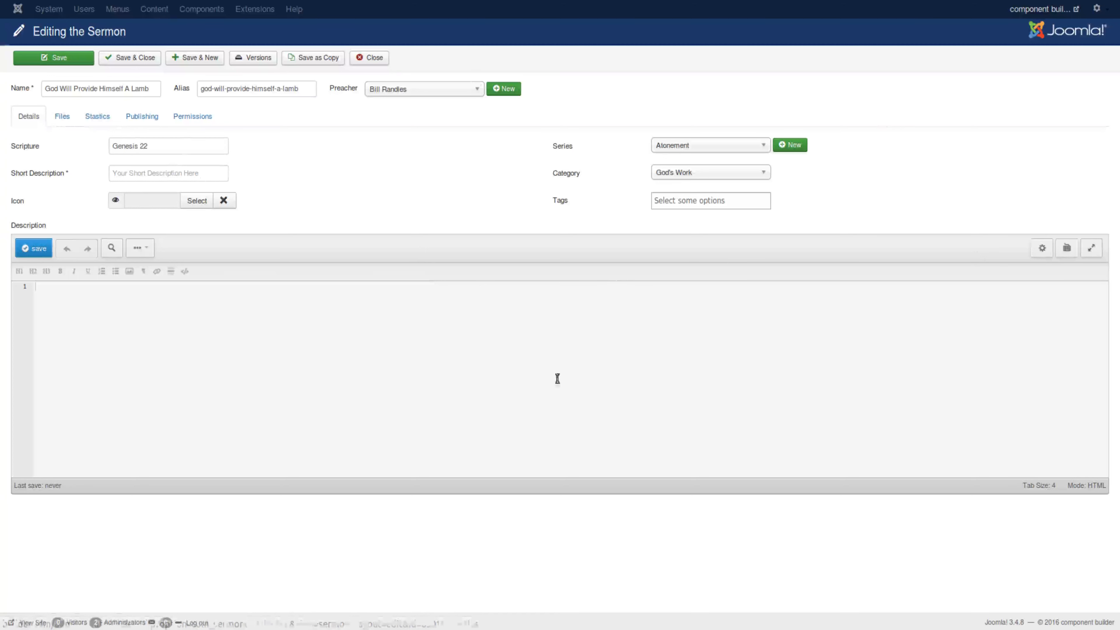
pyautogui.click(363, 58)
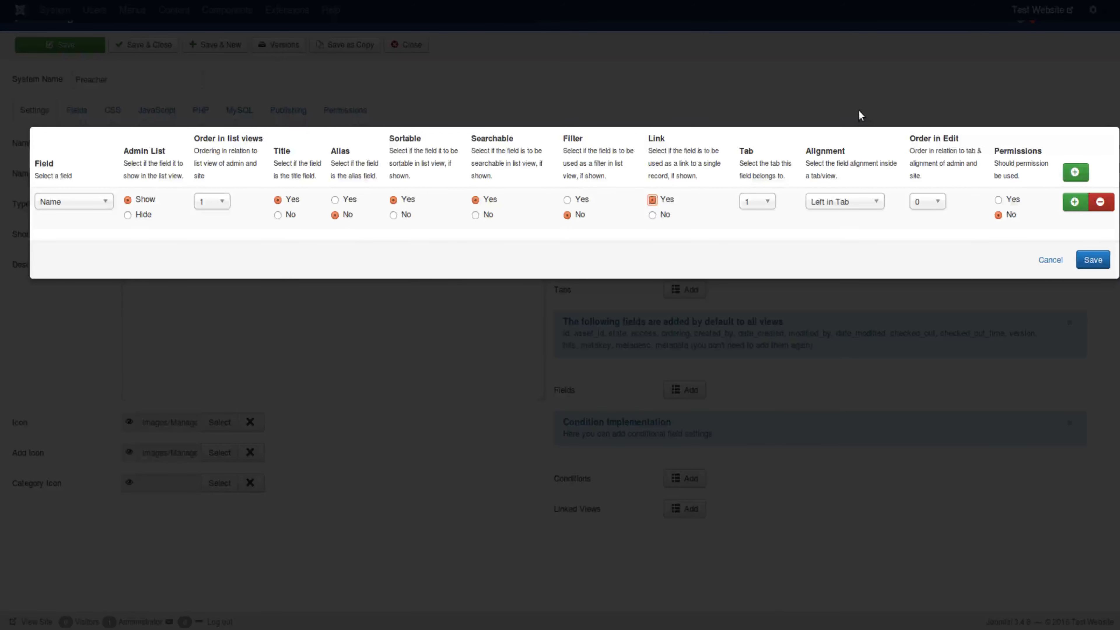
pyautogui.click(654, 215)
pyautogui.click(653, 201)
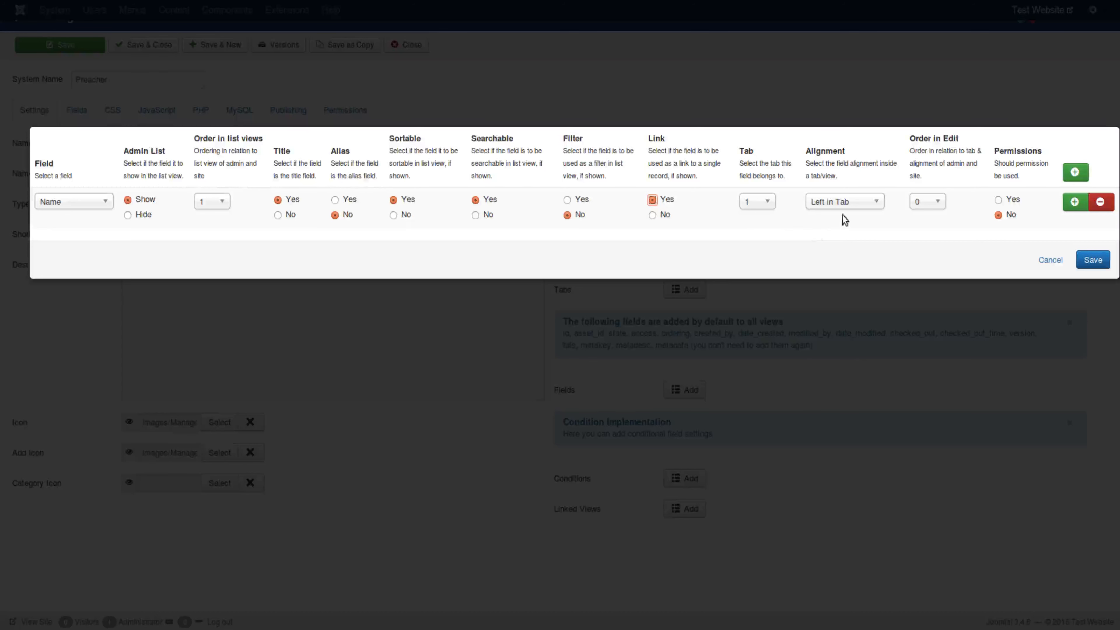
# Review the Name field's alignment options, discard the field settings and close the Preacher admin view
pyautogui.click(844, 204)
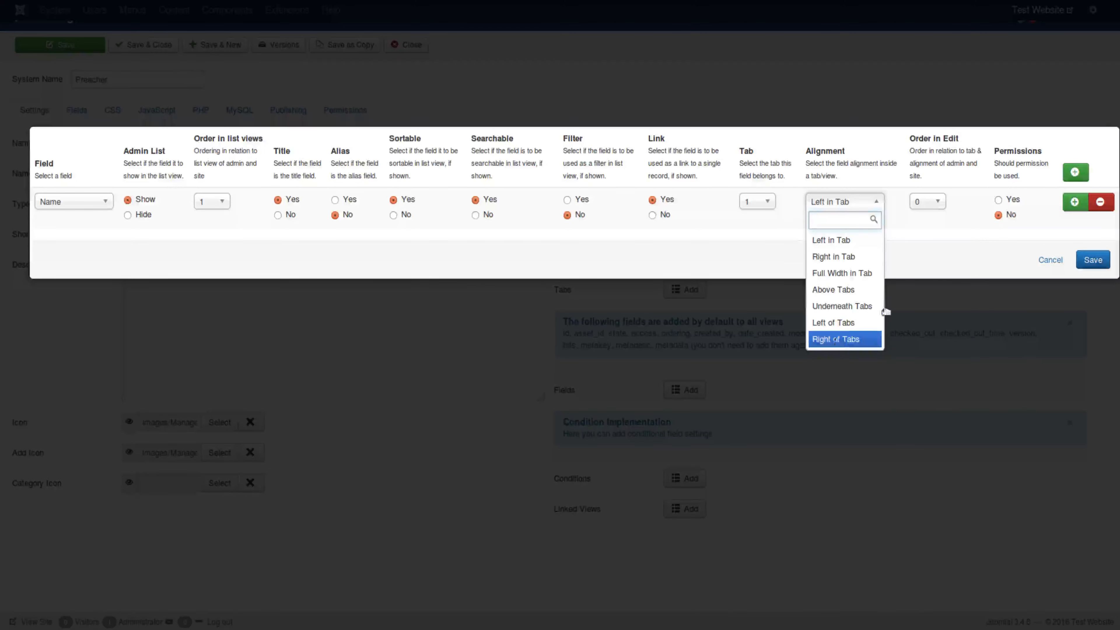
pyautogui.click(946, 223)
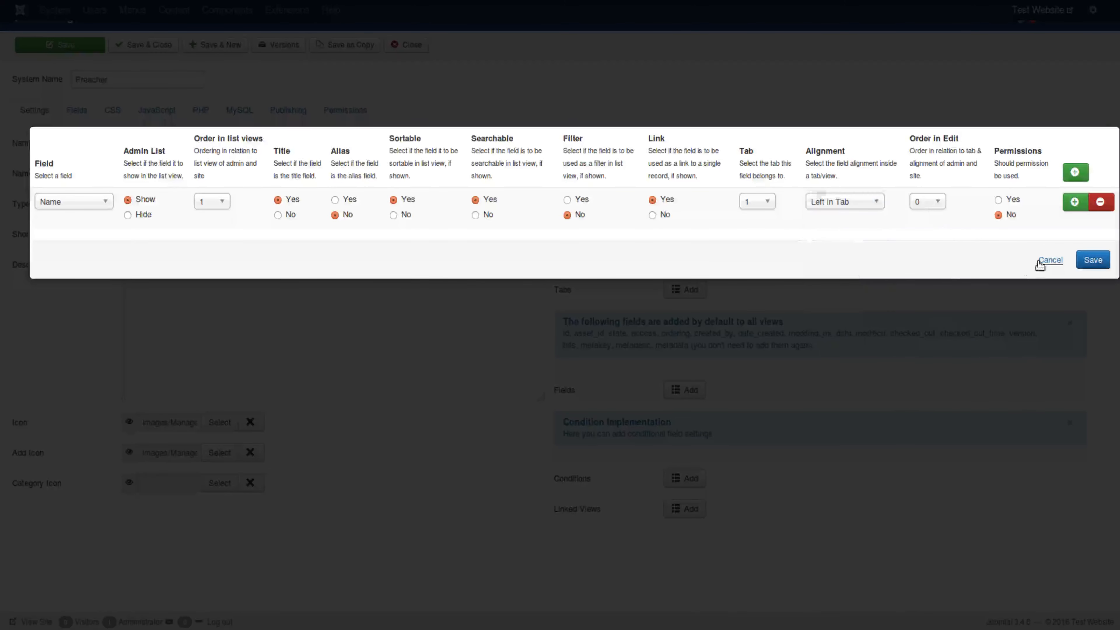
pyautogui.click(1049, 260)
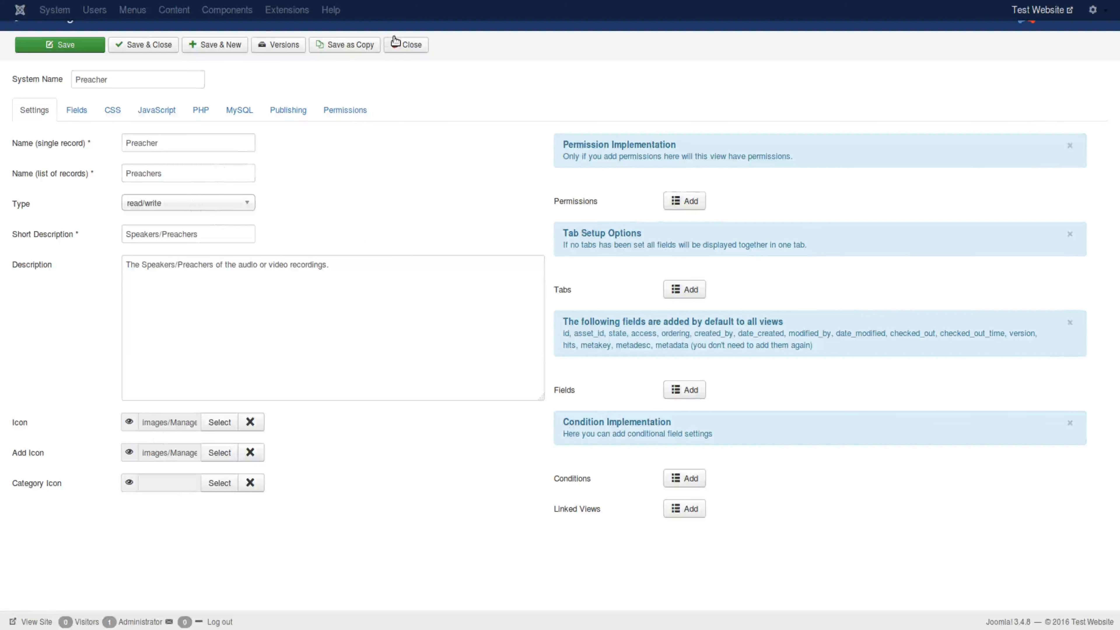
pyautogui.click(407, 45)
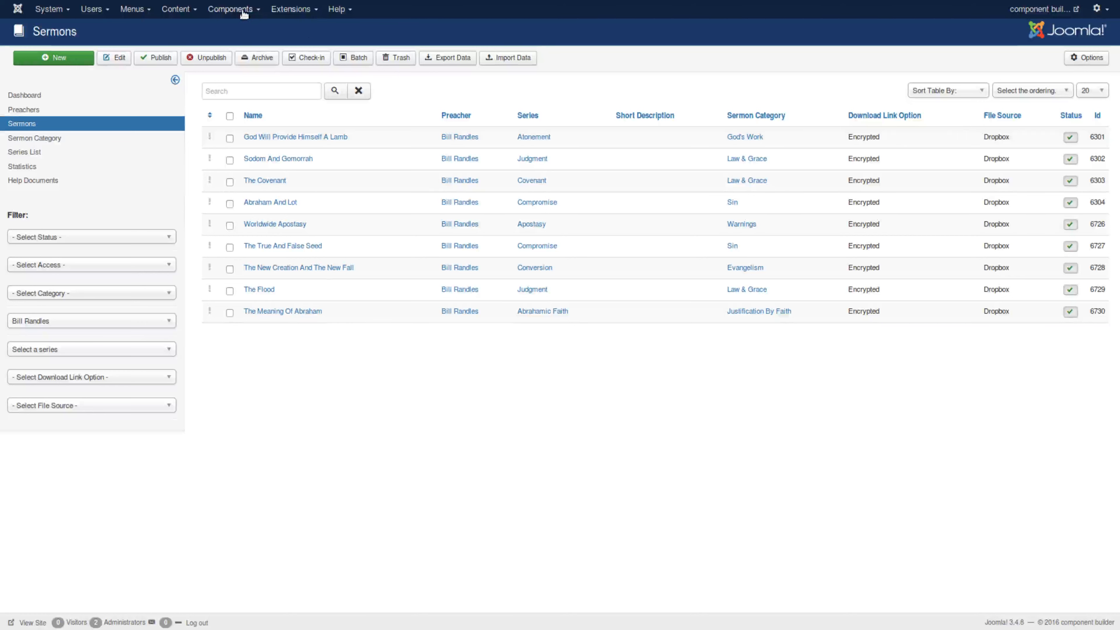
# Open the Learning Management System component's dashboard on the component builder site
pyautogui.click(244, 13)
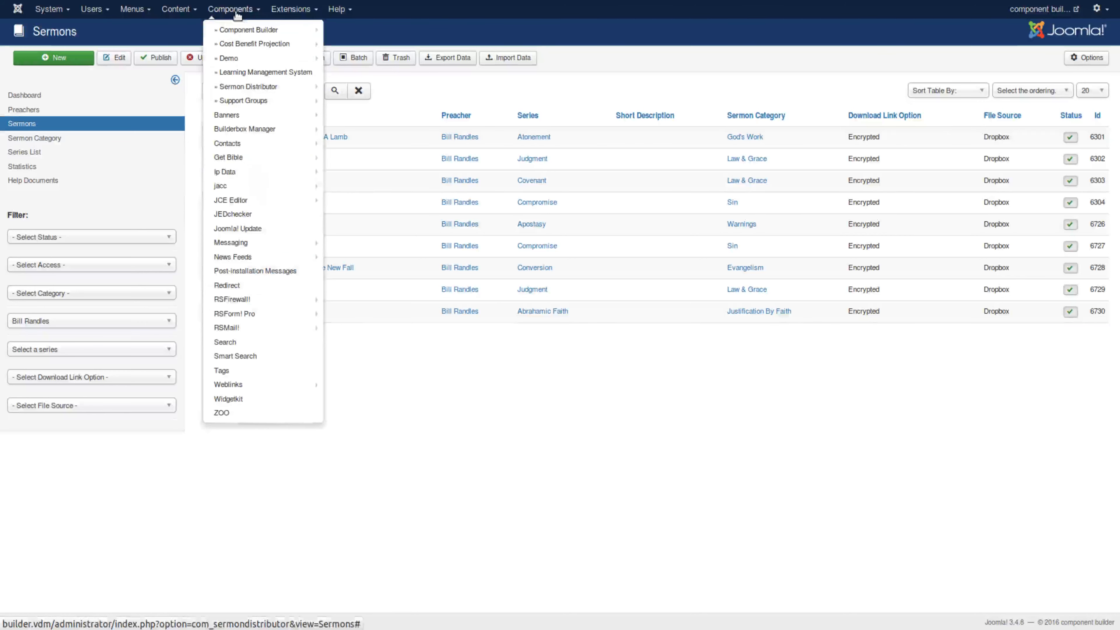
pyautogui.click(279, 75)
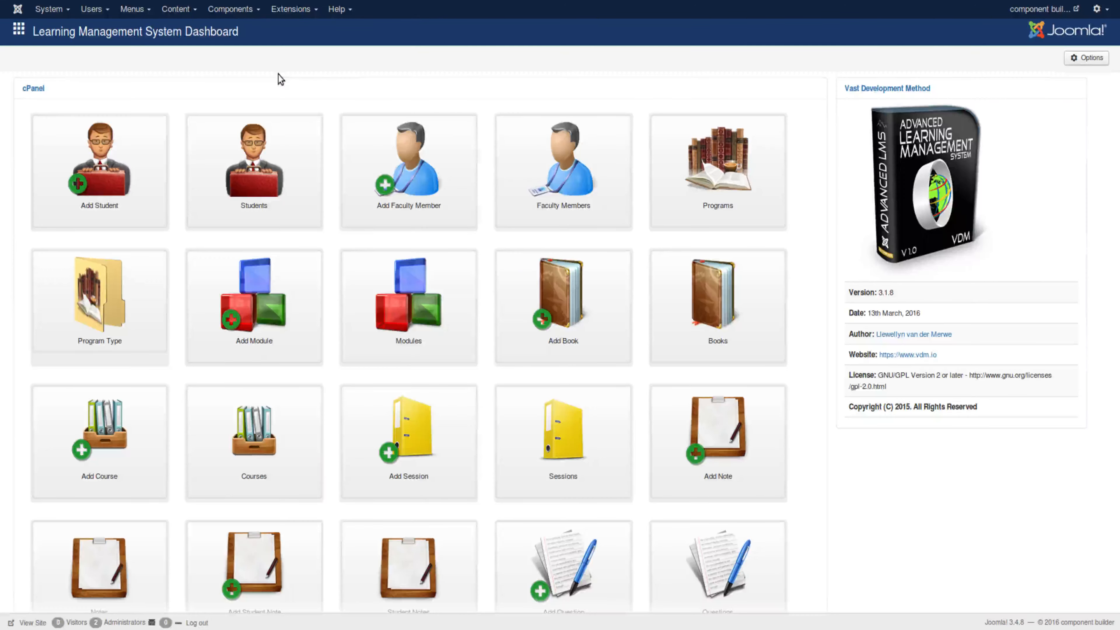
# Start a new question from the Learning Management System dashboard and set its Assessment Type to Book Reports
pyautogui.scroll(-5, 321, 261)
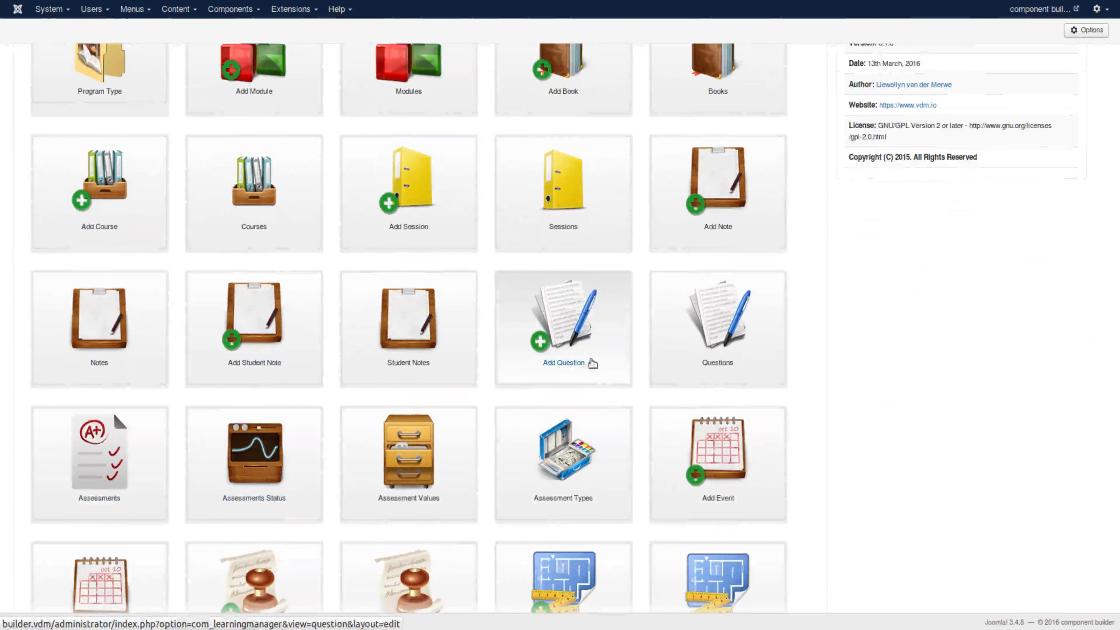
pyautogui.click(579, 328)
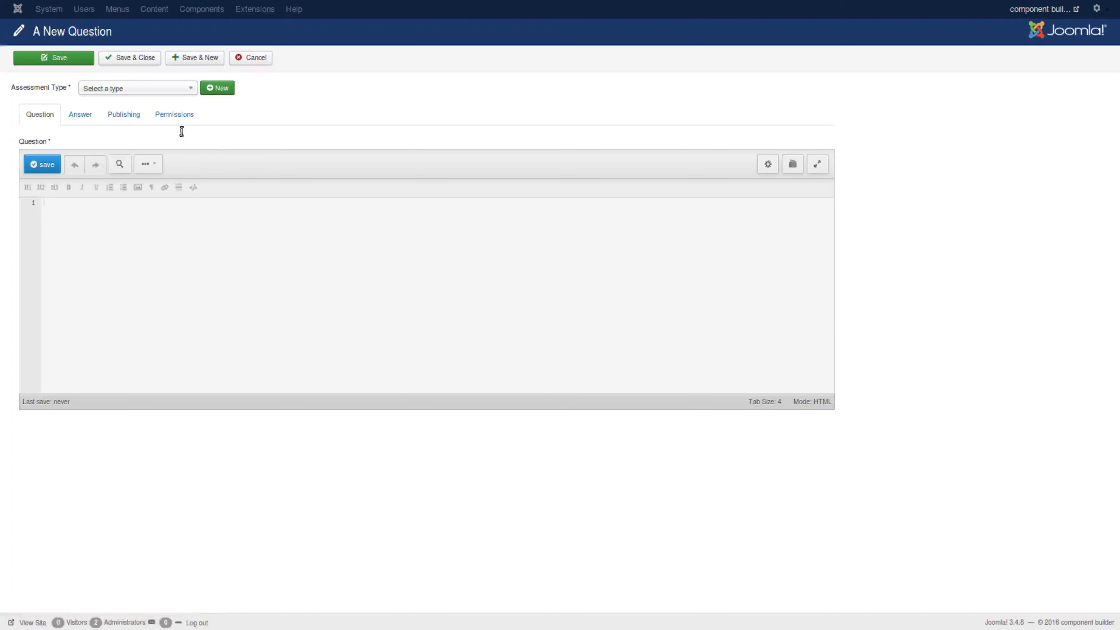
pyautogui.click(117, 88)
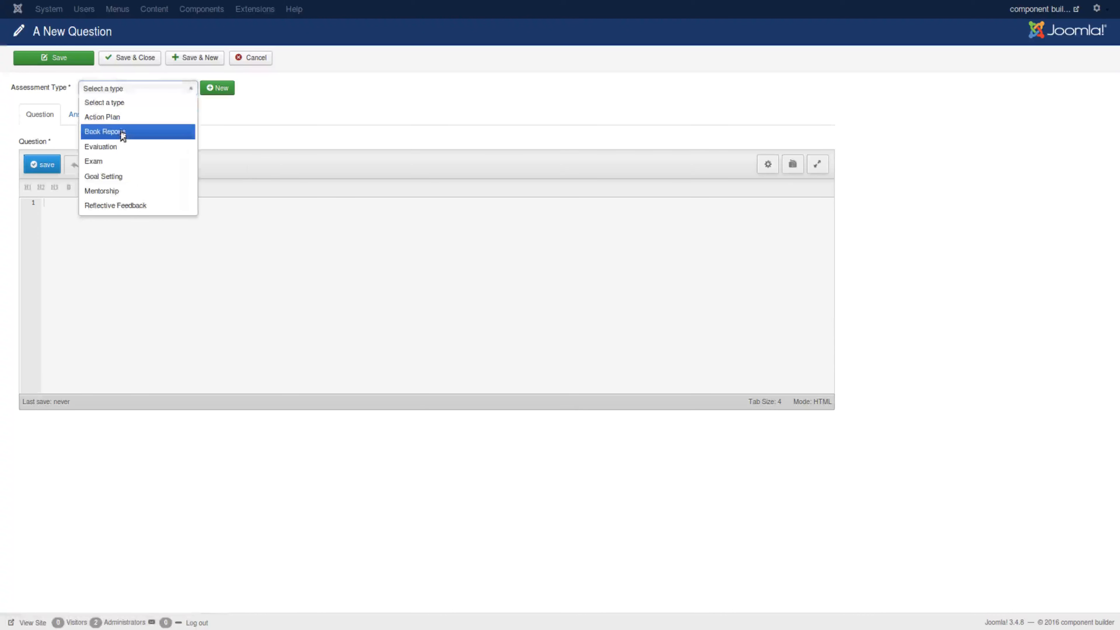
pyautogui.click(123, 133)
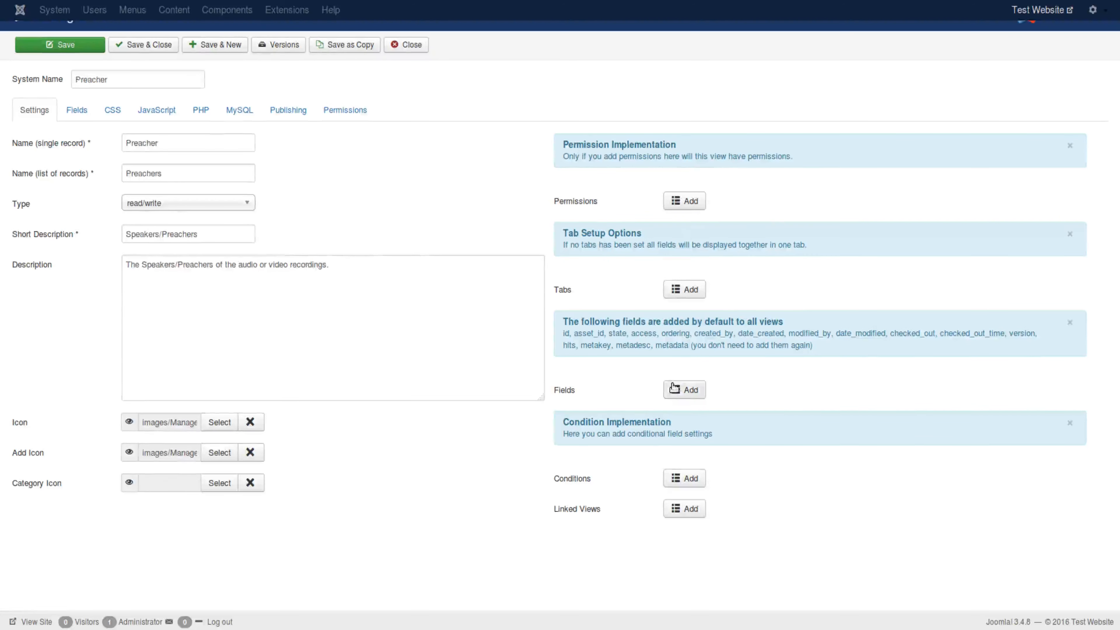
# Review the Name field's alignment options in the Preacher admin view's field settings and close them without saving
pyautogui.click(674, 388)
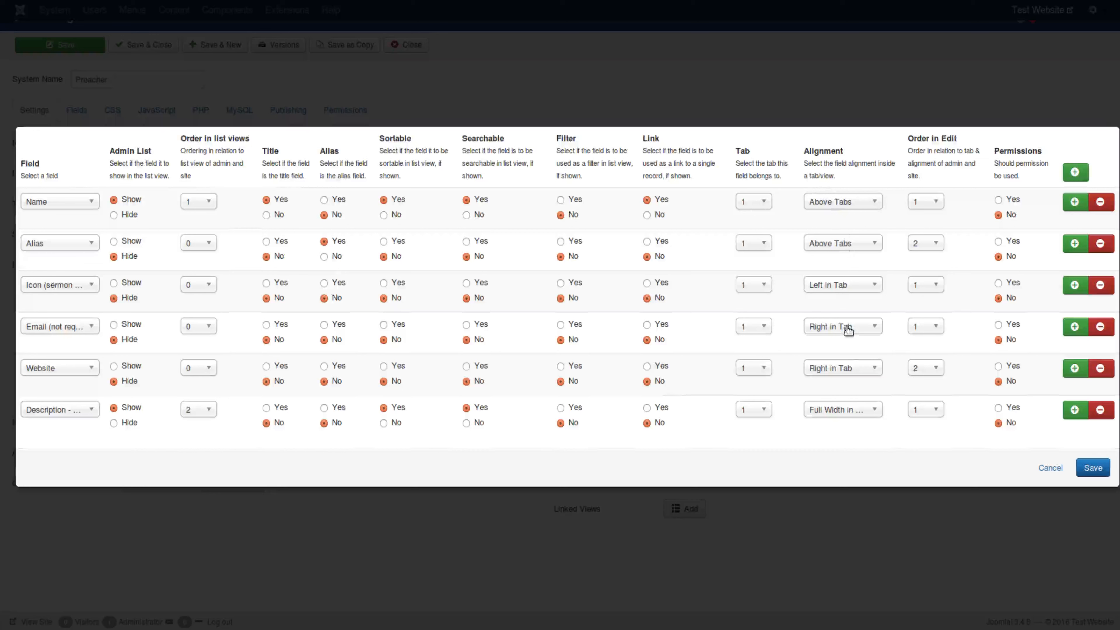
pyautogui.click(857, 207)
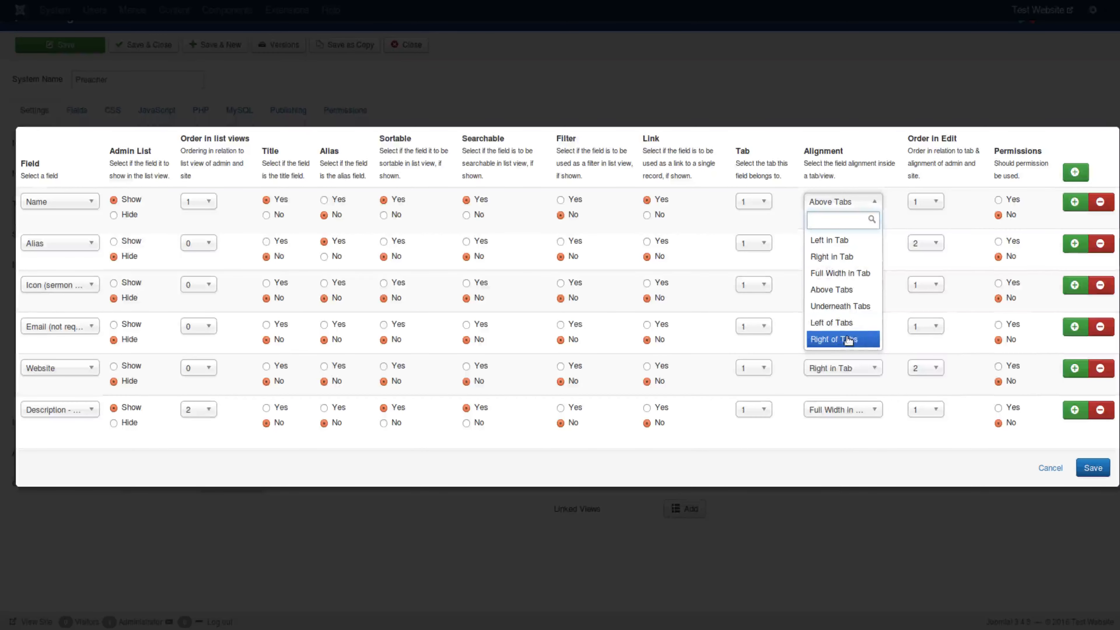
pyautogui.click(1050, 468)
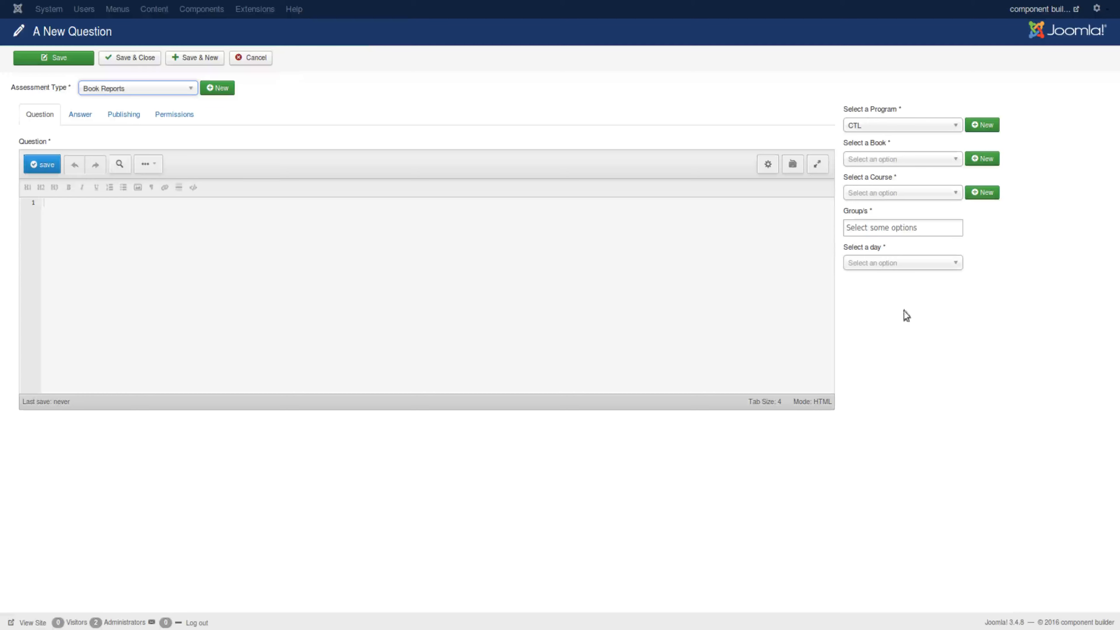
# Examine the new question's Answer, Publishing and Permissions sections against the fields beside them, and return to the Question section
pyautogui.click(83, 123)
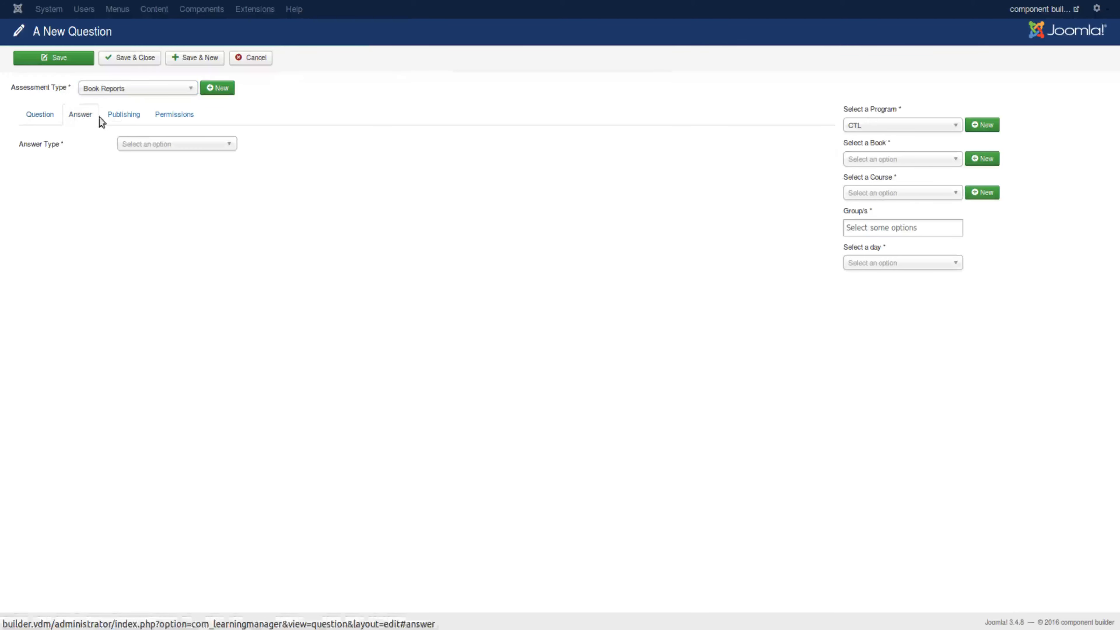
pyautogui.click(110, 114)
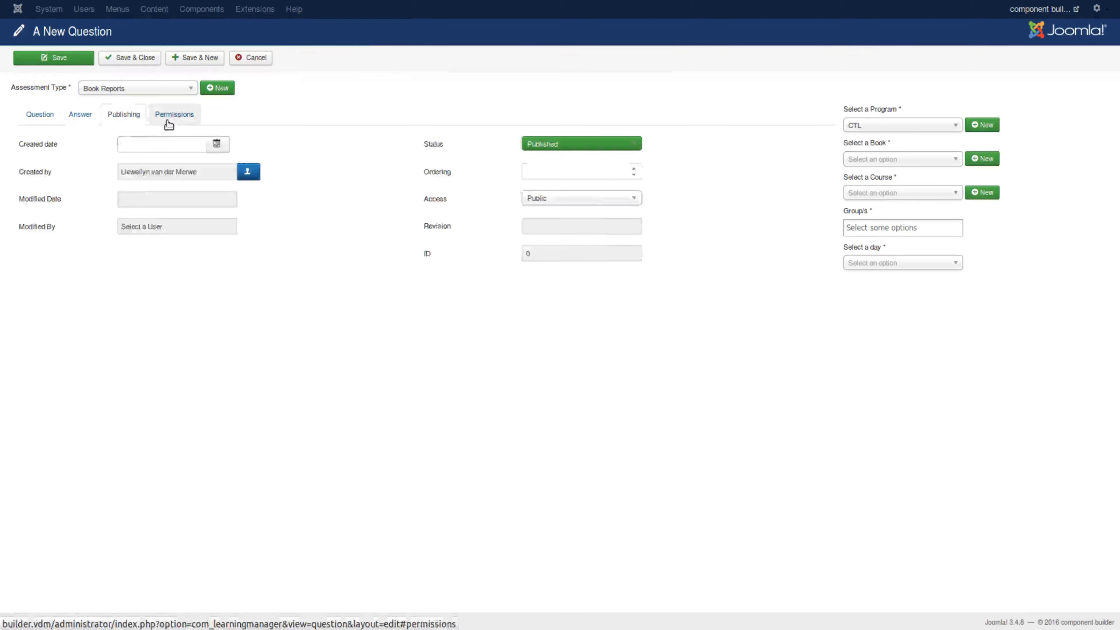
pyautogui.click(170, 116)
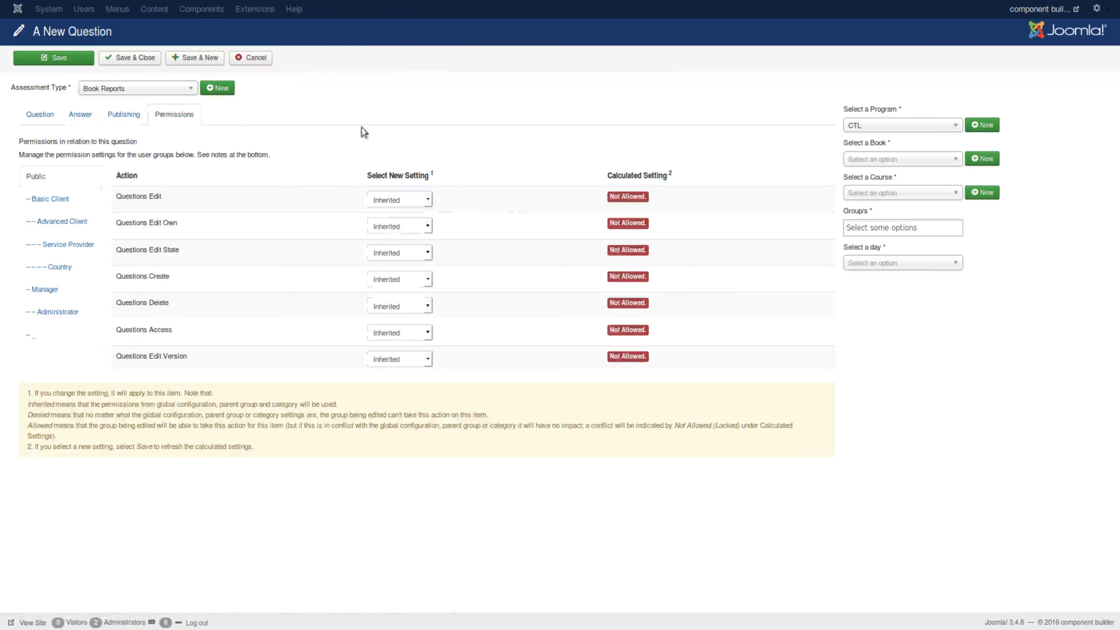
pyautogui.click(129, 116)
pyautogui.click(84, 116)
pyautogui.click(44, 116)
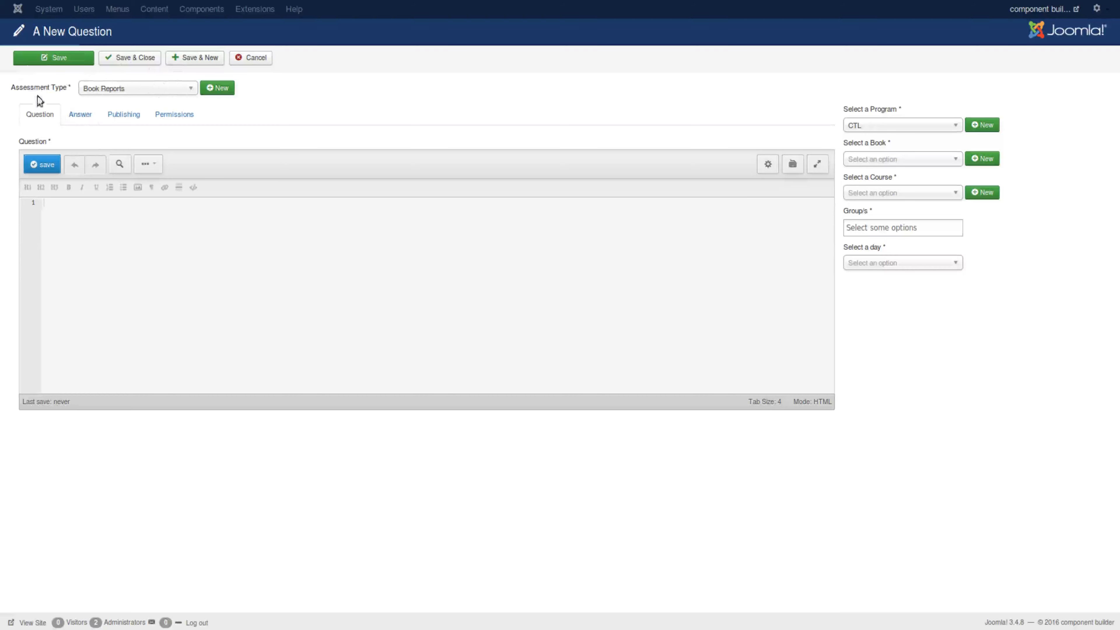
pyautogui.click(76, 114)
pyautogui.click(121, 114)
pyautogui.click(155, 115)
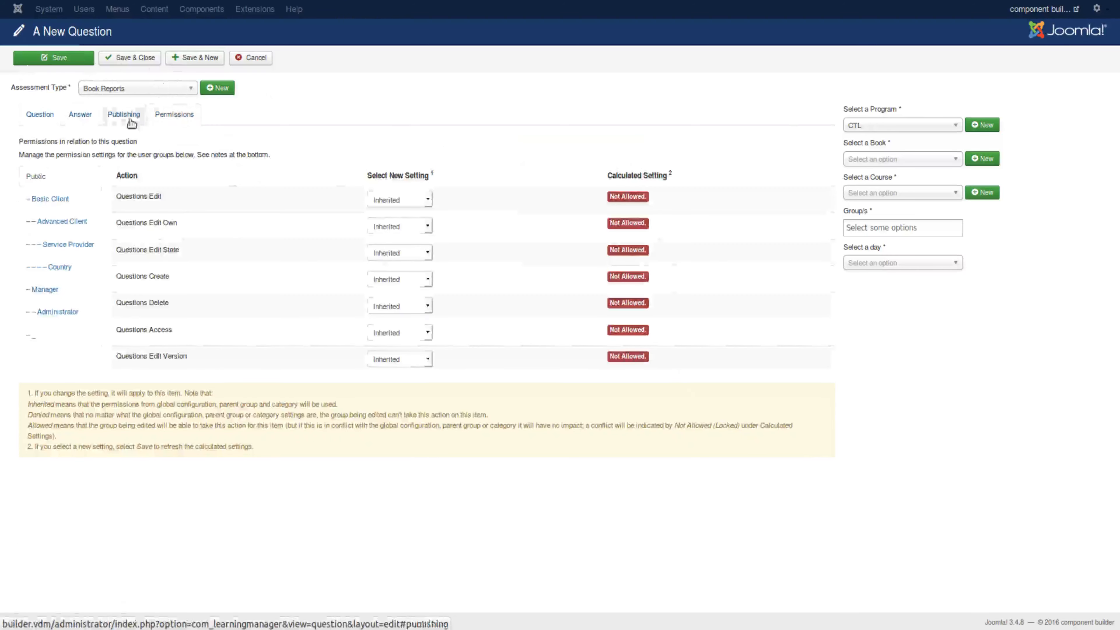
pyautogui.click(43, 115)
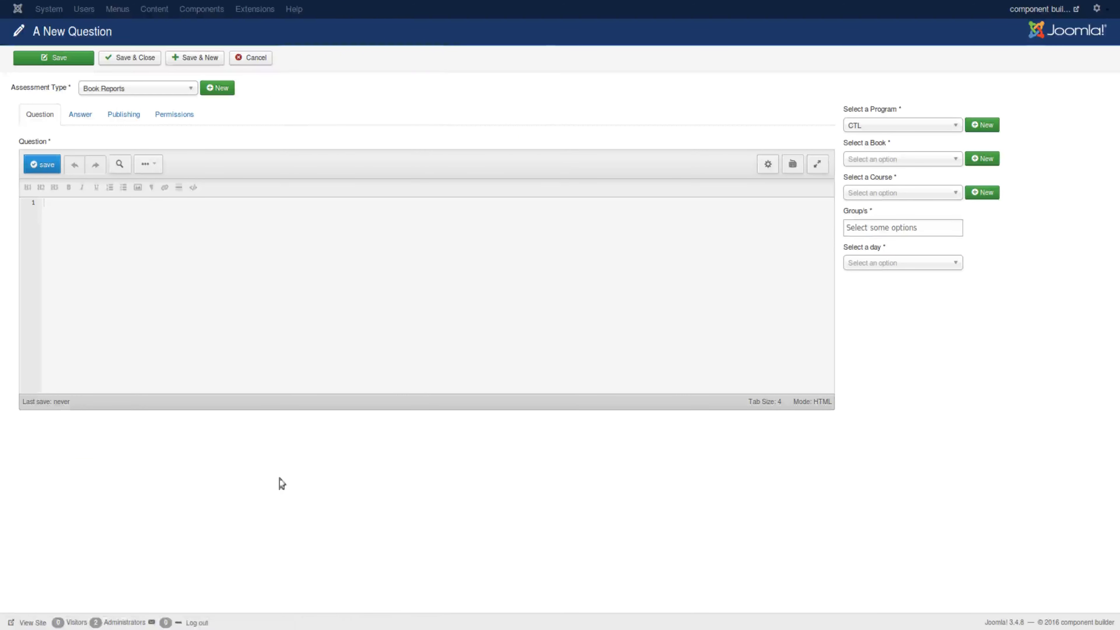
# Set the new question's Answer Type to Yes/No and its answer to No
pyautogui.click(83, 114)
pyautogui.click(175, 144)
pyautogui.click(172, 170)
pyautogui.click(168, 177)
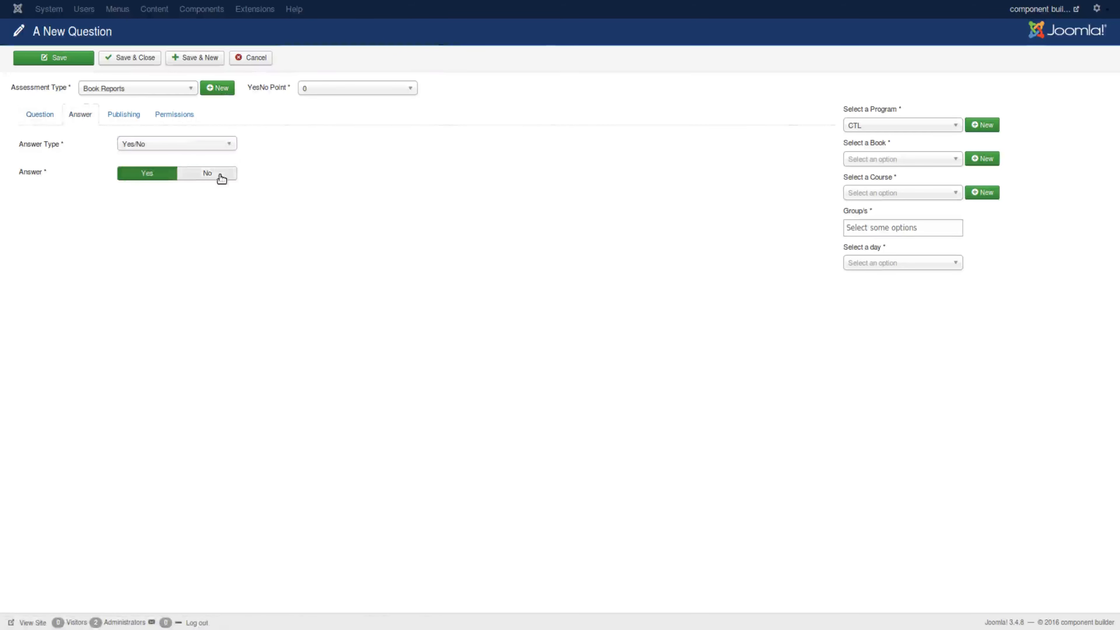
pyautogui.click(217, 177)
# Set the question's Answer Type to List Selection and save the selection option "sfdsgf"
pyautogui.click(200, 145)
pyautogui.click(154, 185)
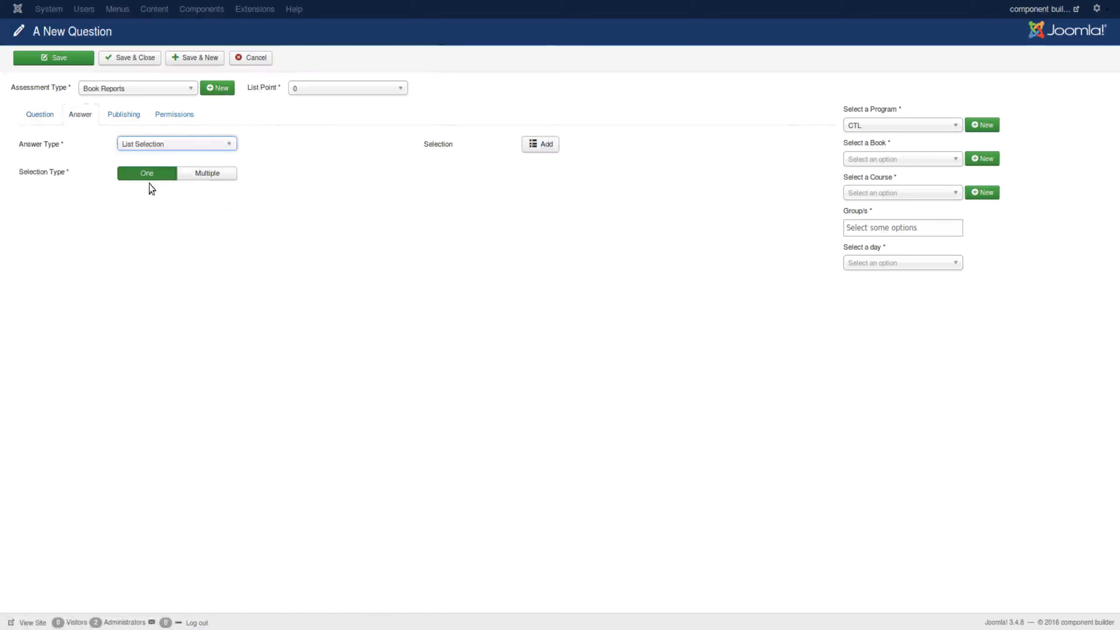
pyautogui.click(538, 144)
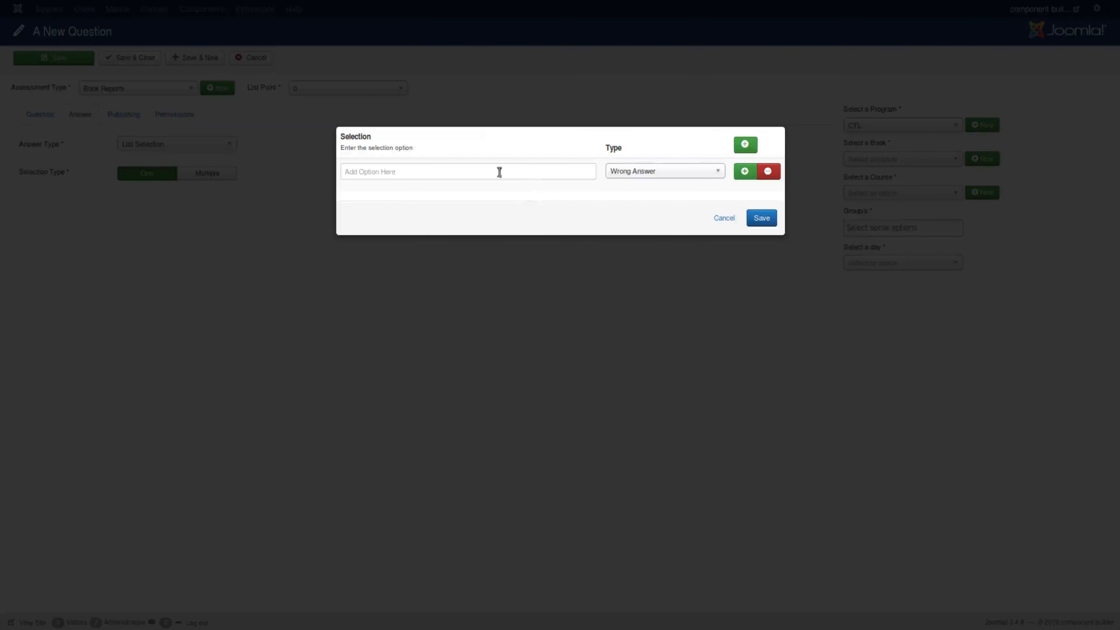
pyautogui.click(500, 173)
pyautogui.write('sfdsgf')
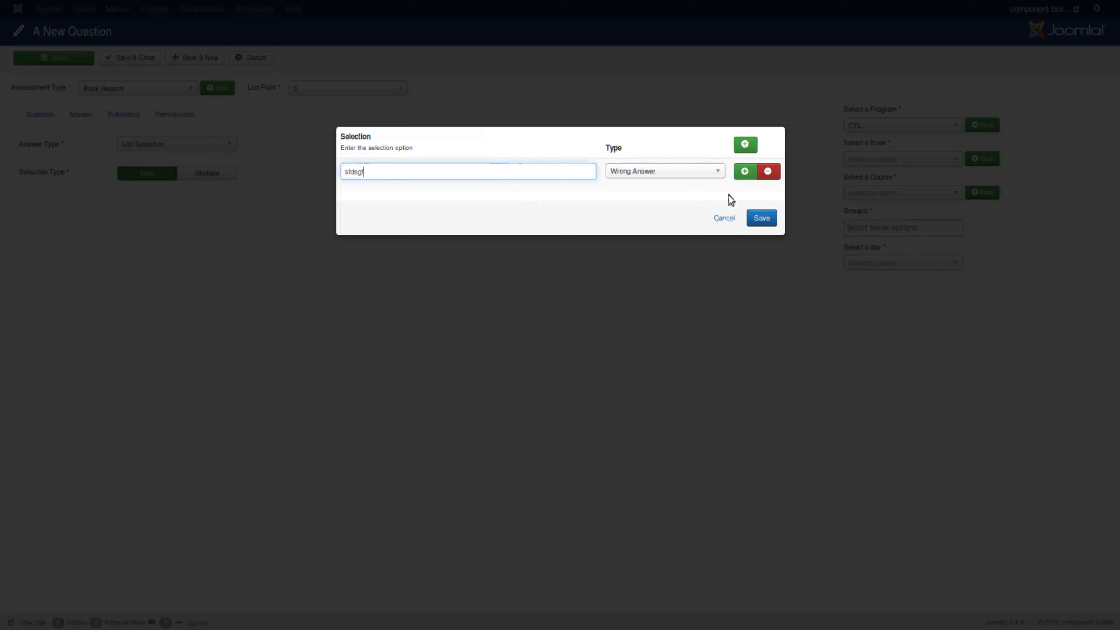
pyautogui.click(760, 218)
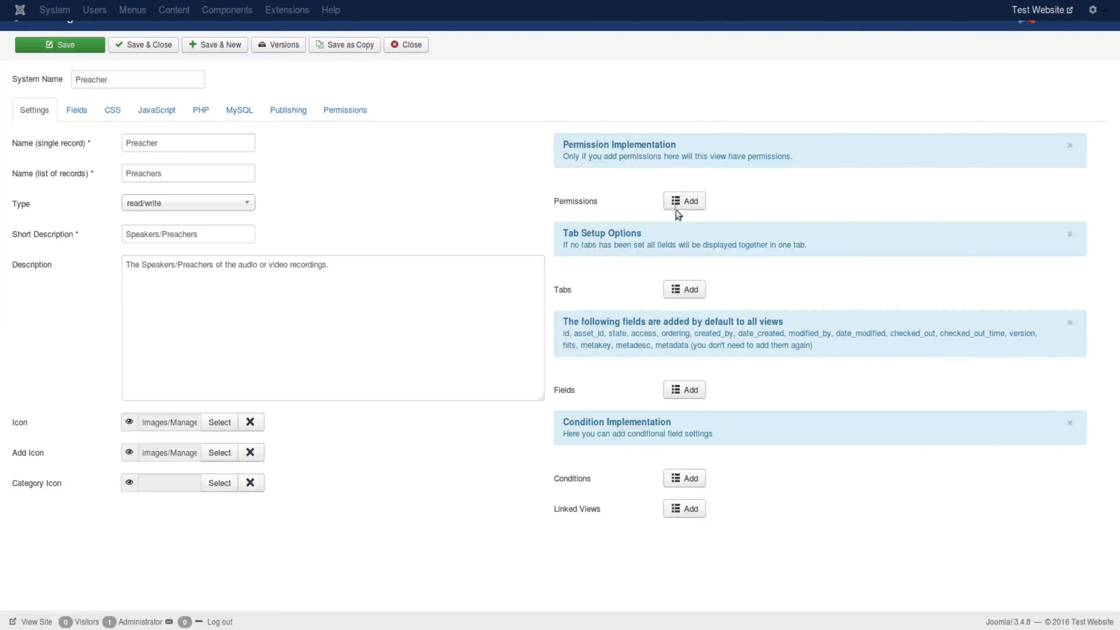
# Review the Name field's alignment options in the Preacher field settings, switch its Permissions option to Yes, and discard the settings
pyautogui.click(672, 389)
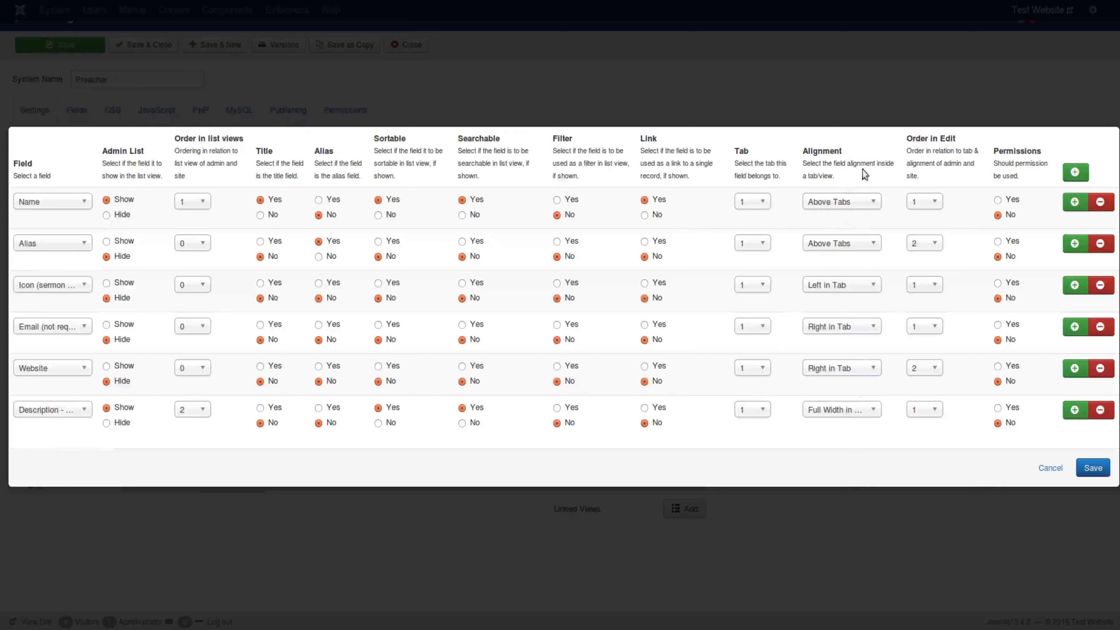
pyautogui.click(832, 203)
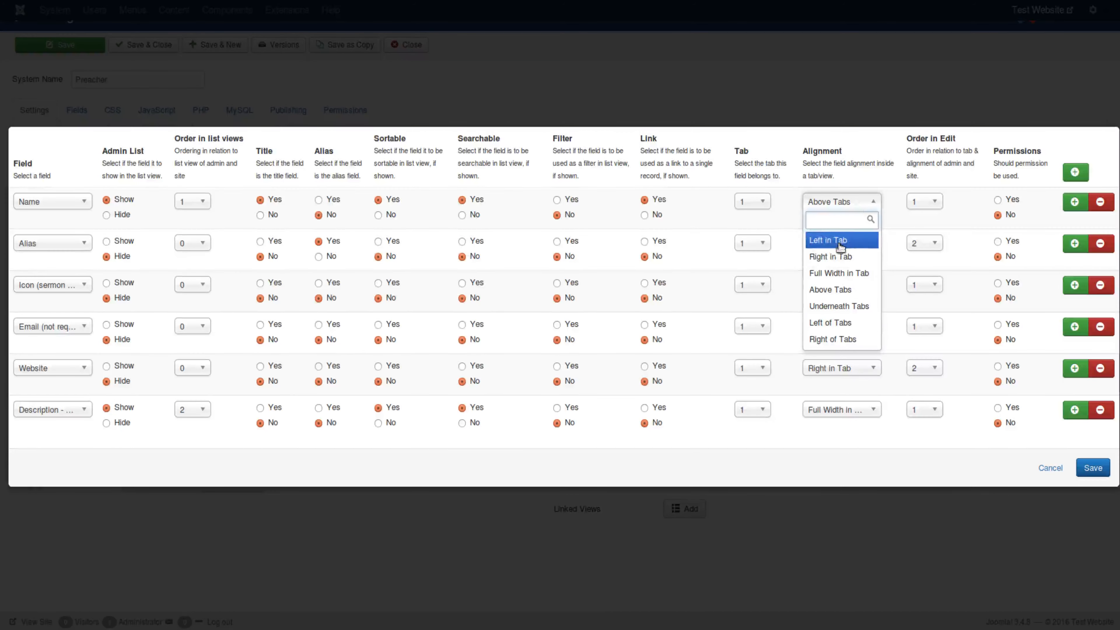
pyautogui.click(865, 141)
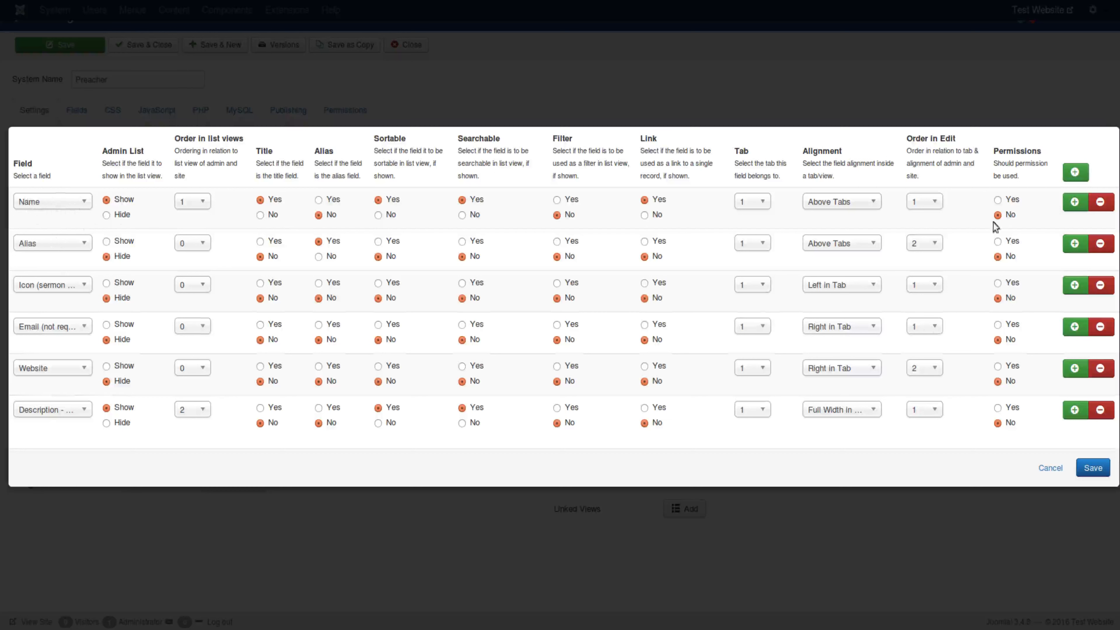
pyautogui.click(998, 200)
pyautogui.click(1039, 473)
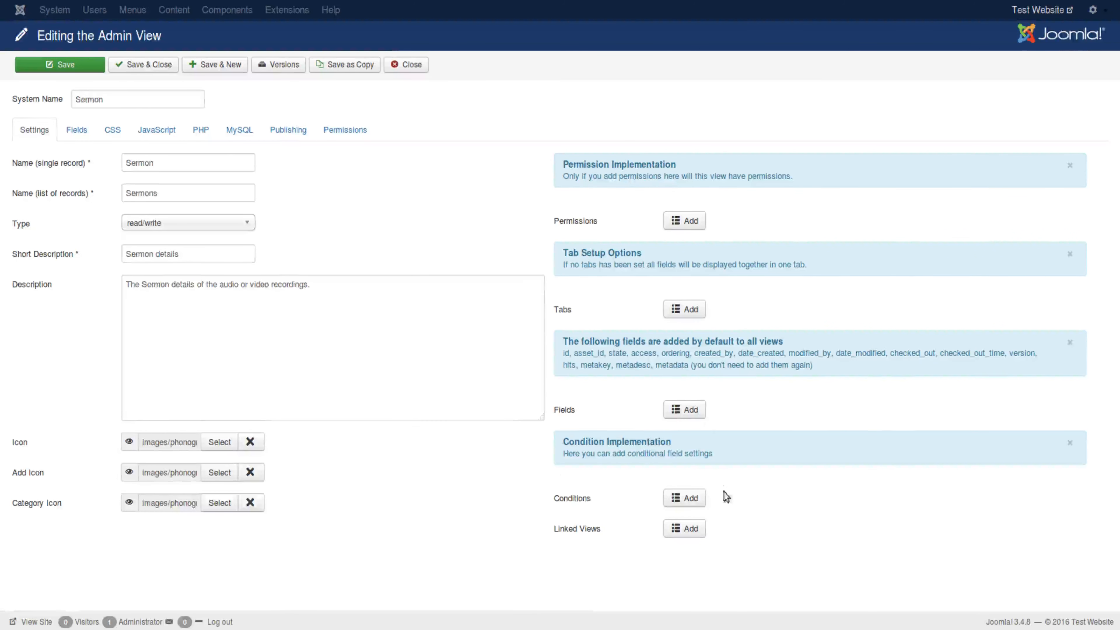
# Open the Sermon admin view's field settings and examine how list, filter, link, tab, alignment and edit order are configured across all fields
pyautogui.click(696, 411)
pyautogui.scroll(-2, 343, 333)
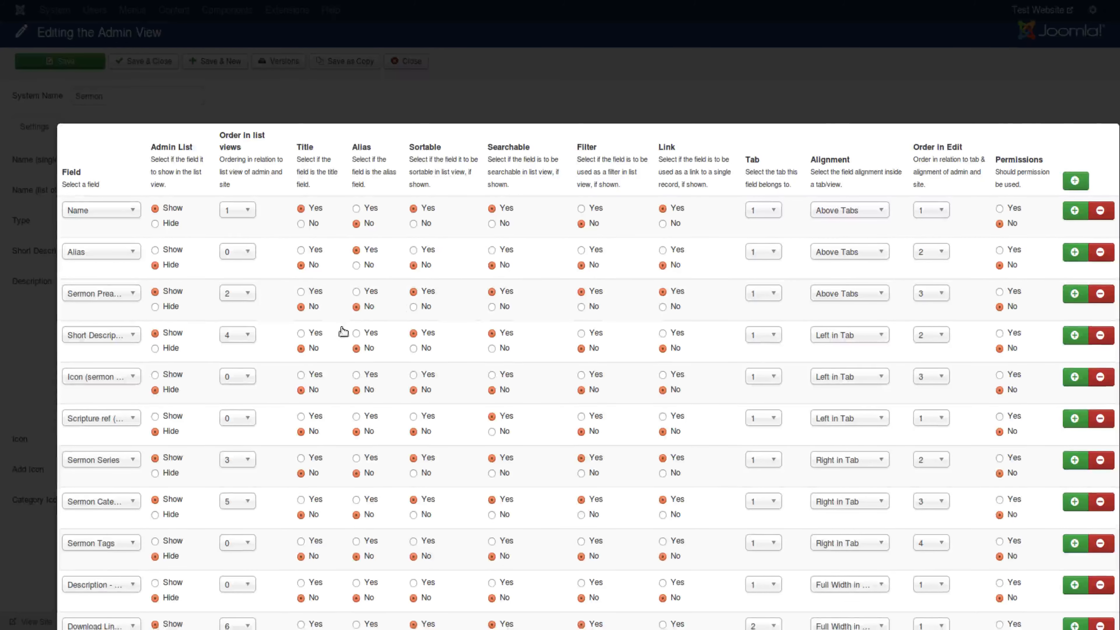
pyautogui.scroll(-10, 372, 318)
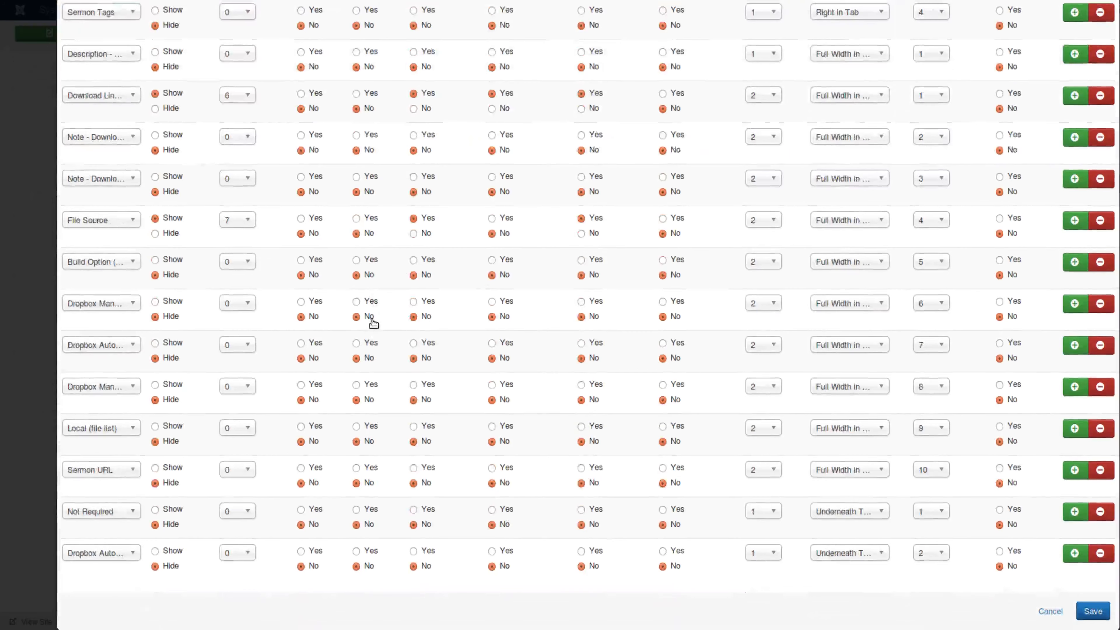
pyautogui.scroll(5, 372, 324)
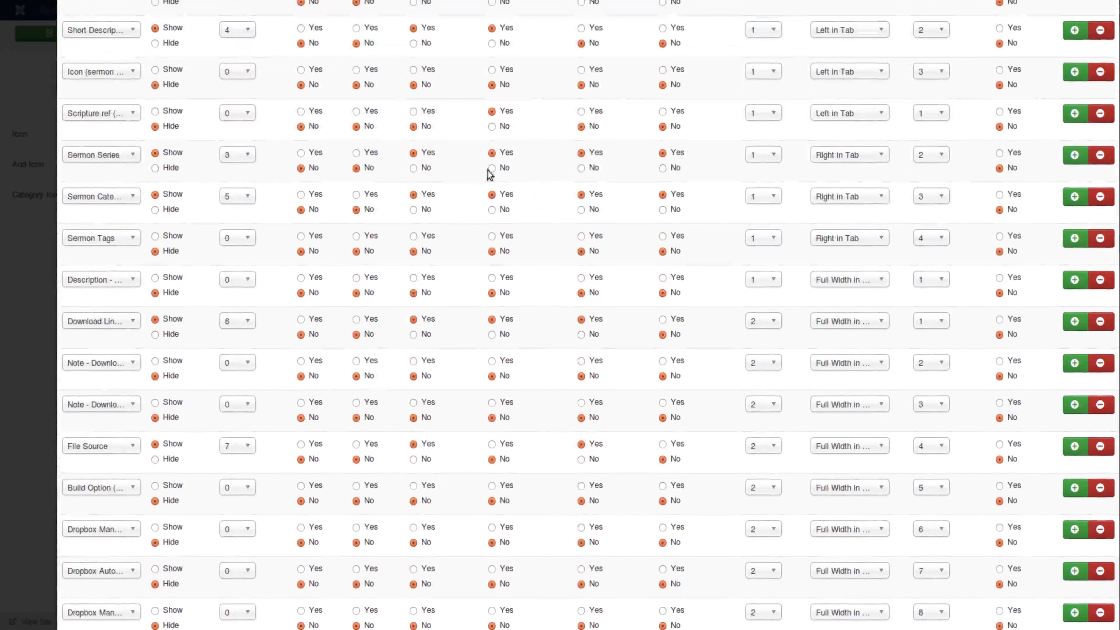
pyautogui.scroll(1, 497, 171)
pyautogui.scroll(2, 499, 174)
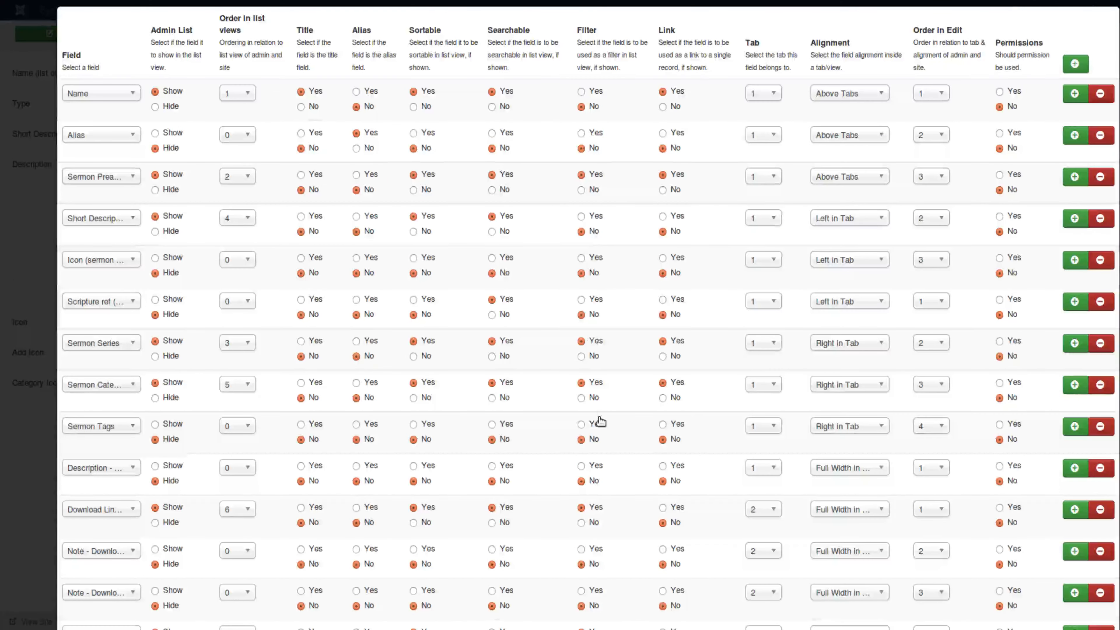
pyautogui.scroll(-3, 599, 419)
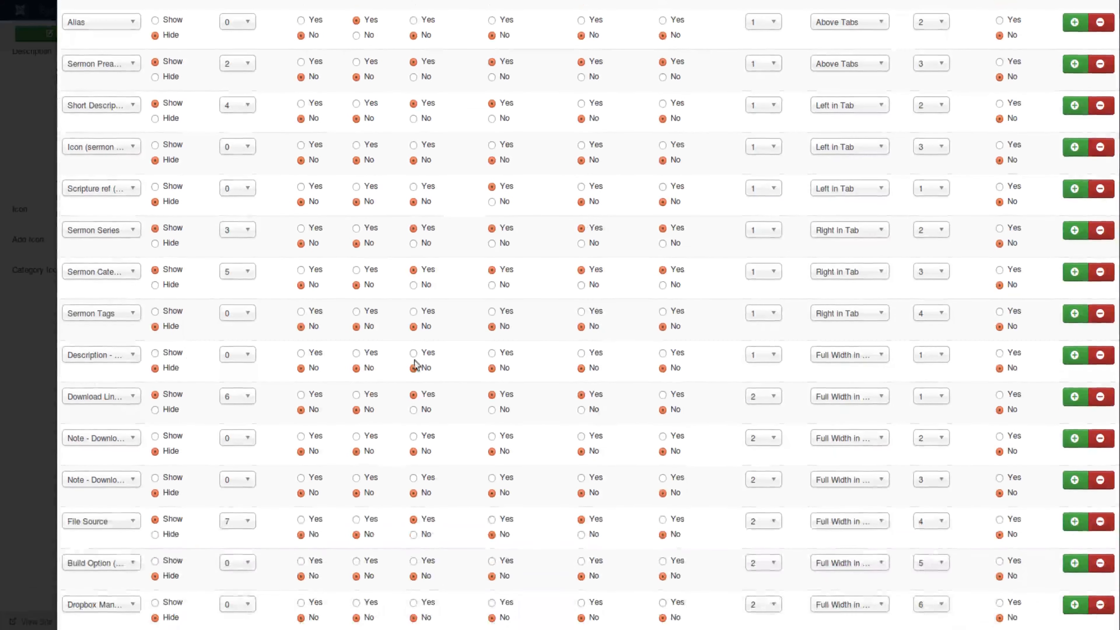
pyautogui.scroll(-1, 139, 409)
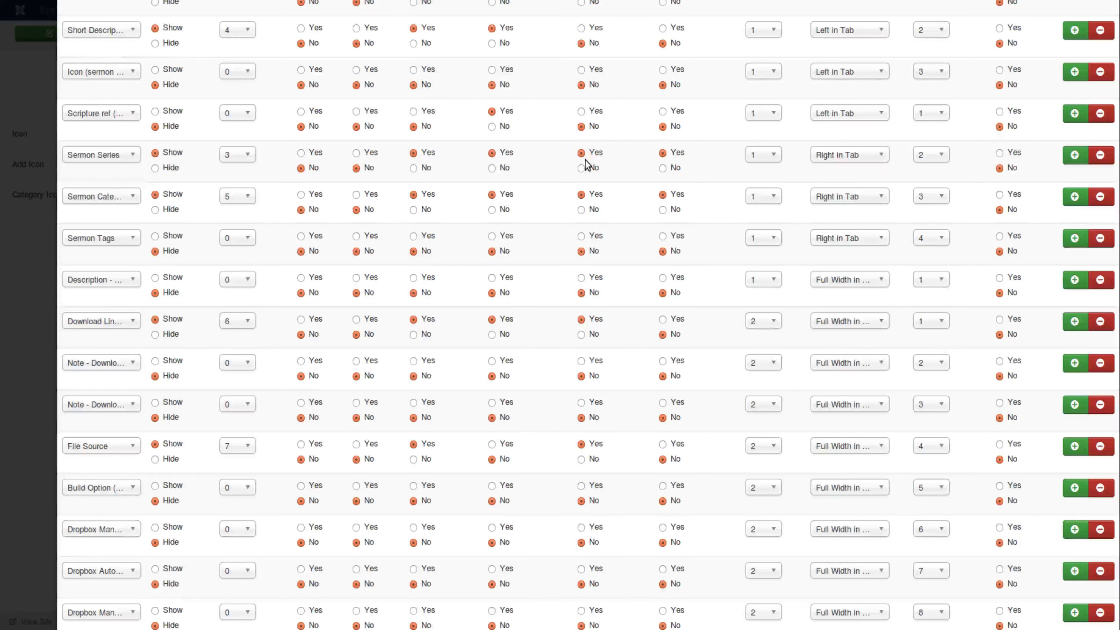
pyautogui.scroll(2, 976, 180)
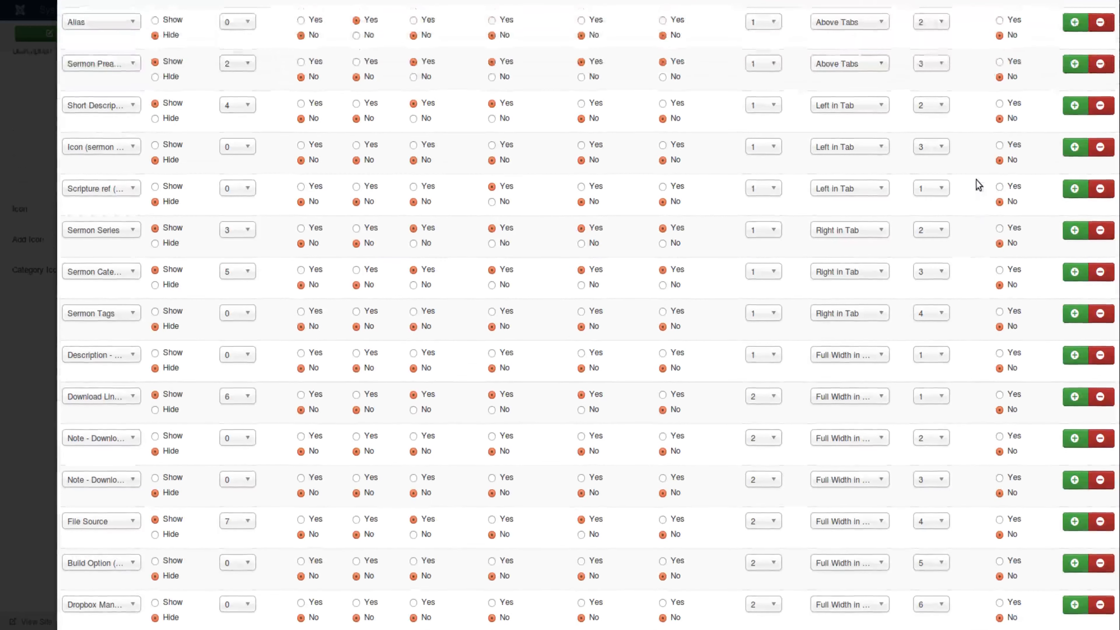
pyautogui.scroll(2, 975, 180)
pyautogui.scroll(-8, 984, 264)
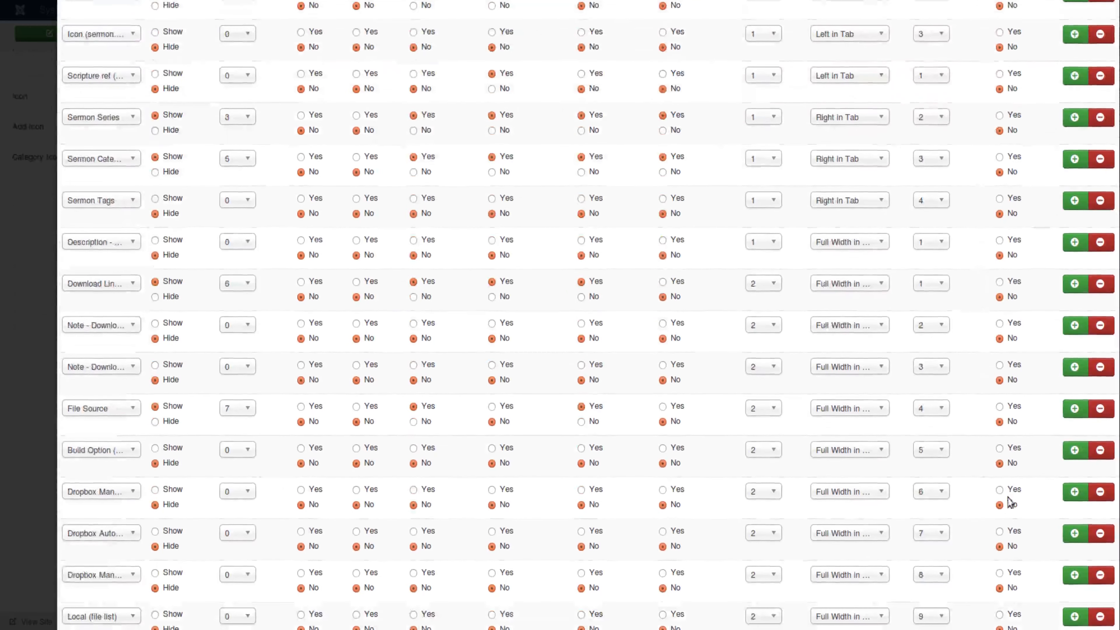
pyautogui.scroll(5, 1004, 513)
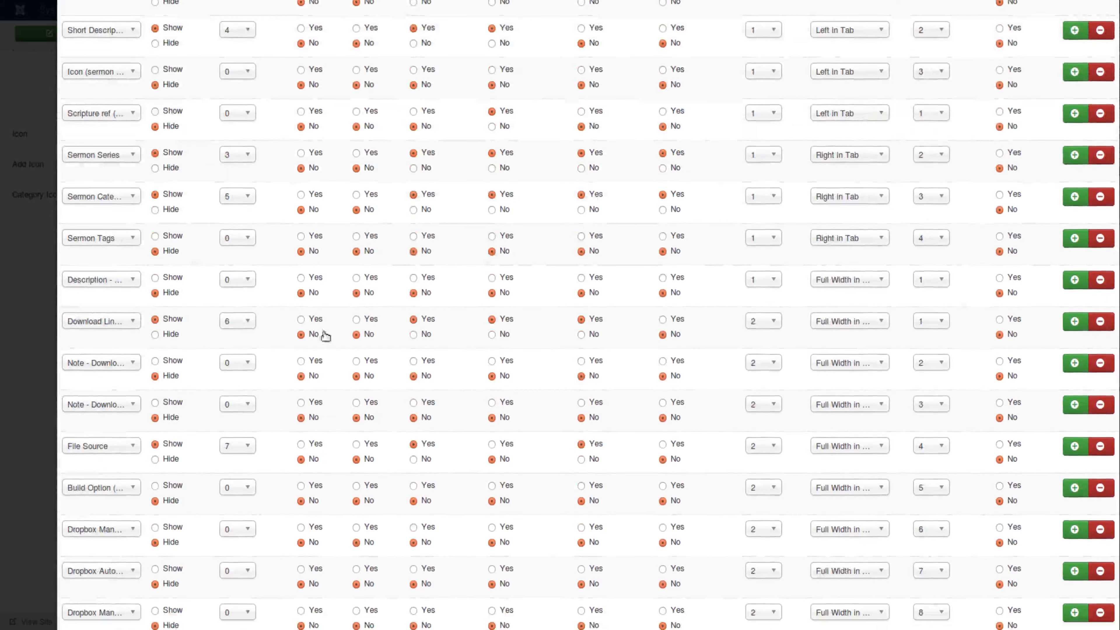
pyautogui.scroll(2, 528, 393)
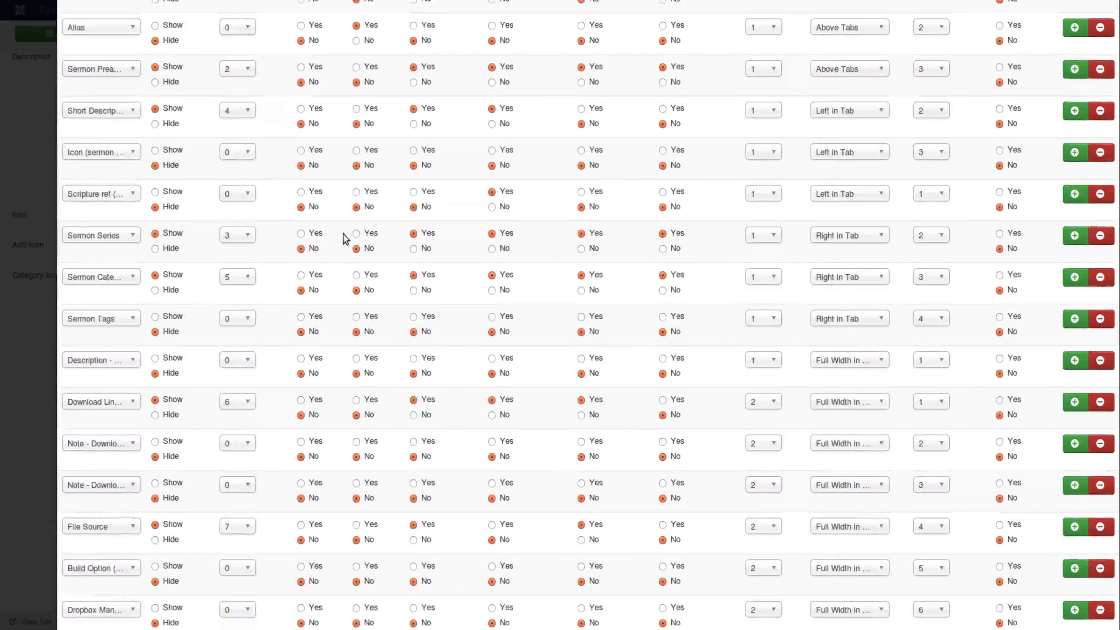
pyautogui.scroll(3, 346, 238)
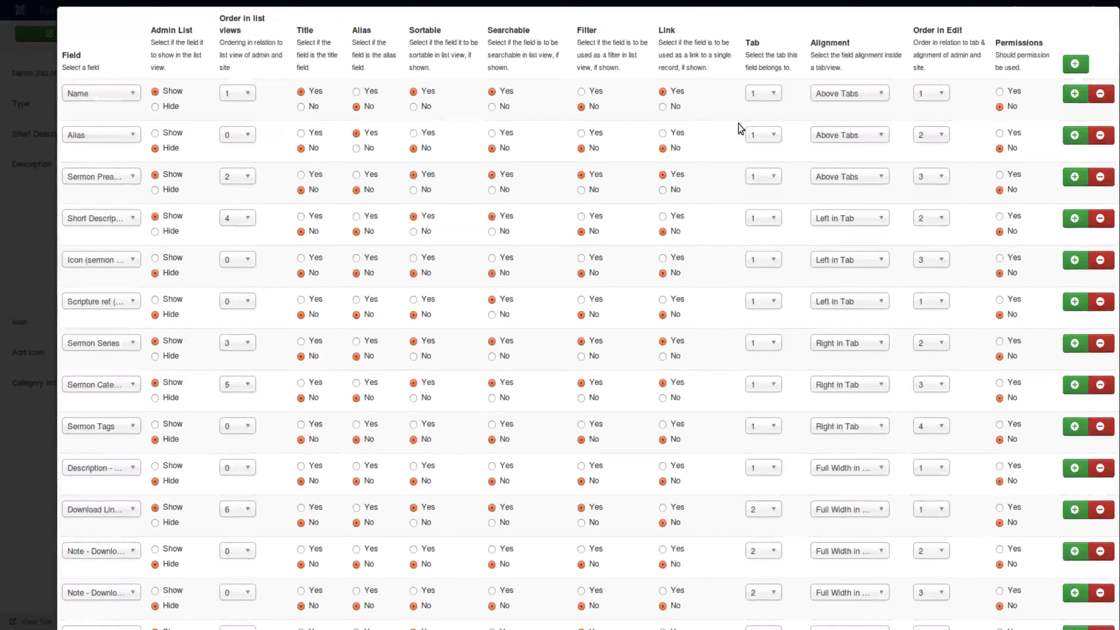
pyautogui.scroll(-7, 732, 132)
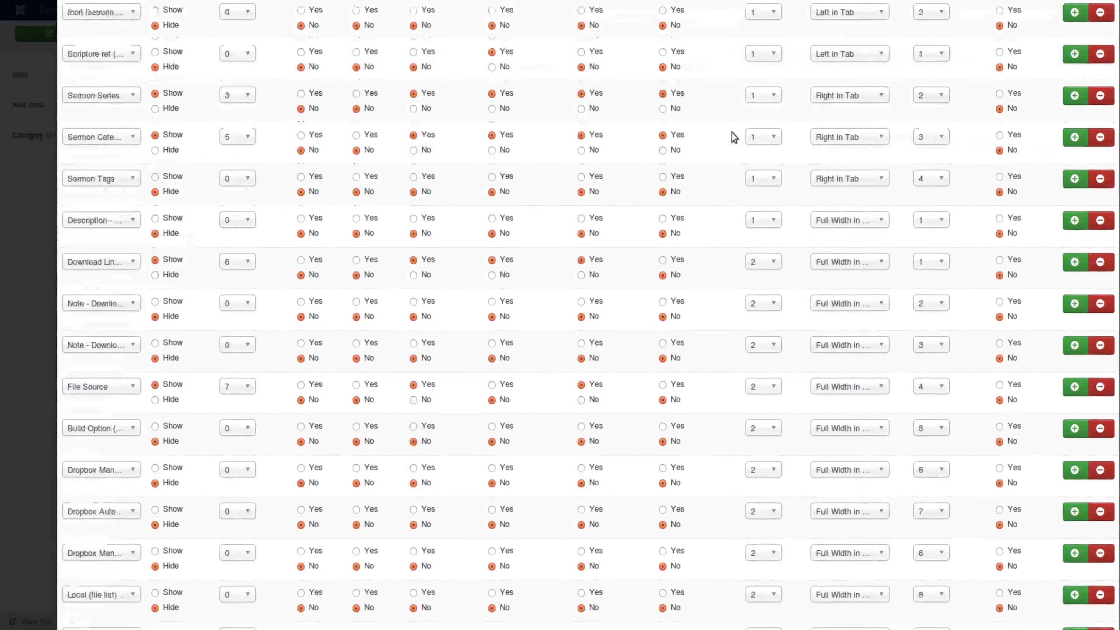
pyautogui.scroll(-4, 733, 136)
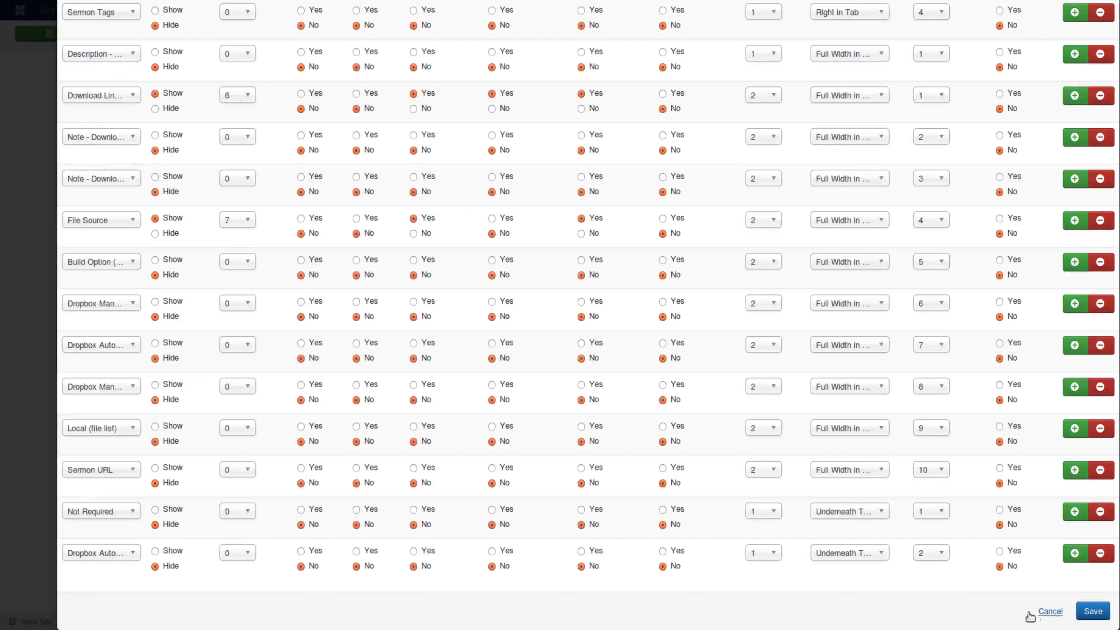
# Close the Sermon view's field settings and look over the list of fields linked to the view
pyautogui.press('Escape')
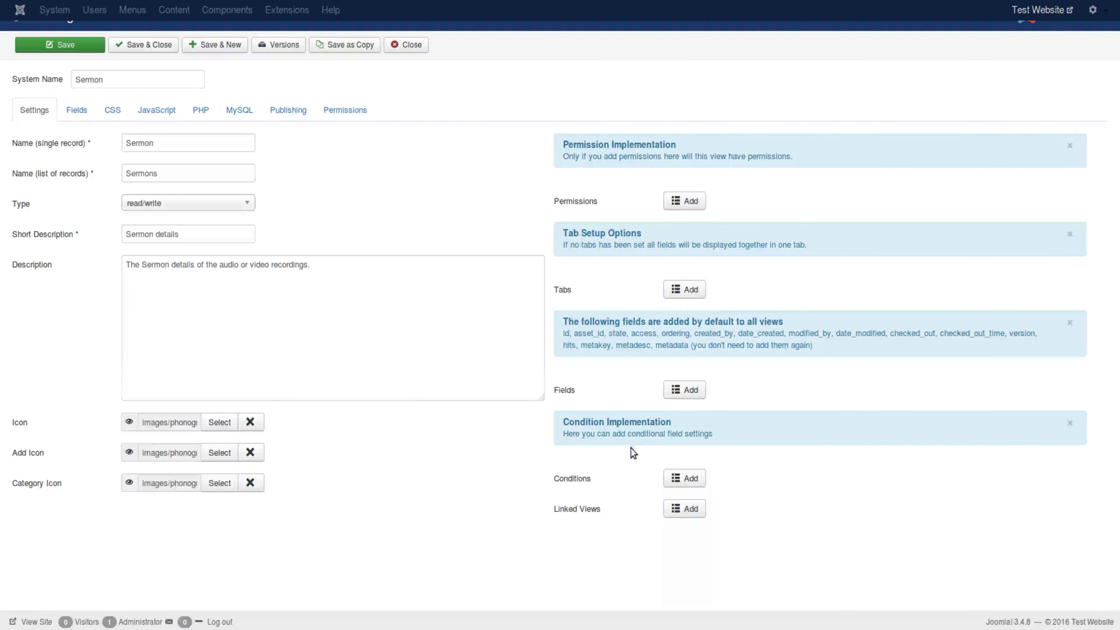
pyautogui.moveTo(565, 482)
pyautogui.click(82, 115)
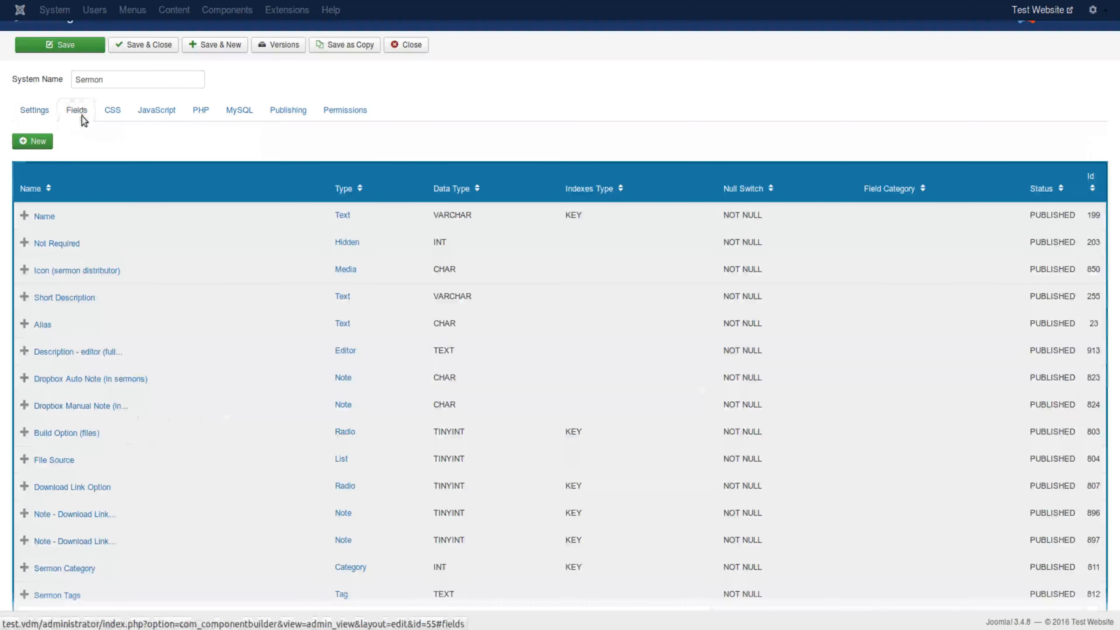
# Try switching Add JavaScript (view-file) to Yes to show its code area, set it back to No, and return to the general settings
pyautogui.click(152, 113)
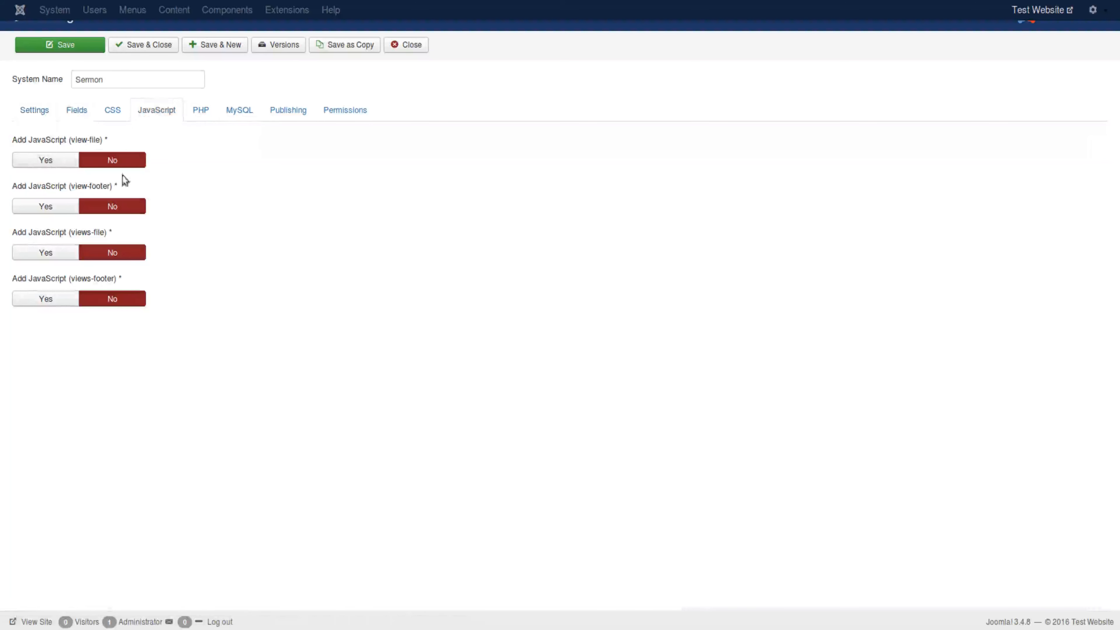
pyautogui.click(57, 159)
pyautogui.click(95, 220)
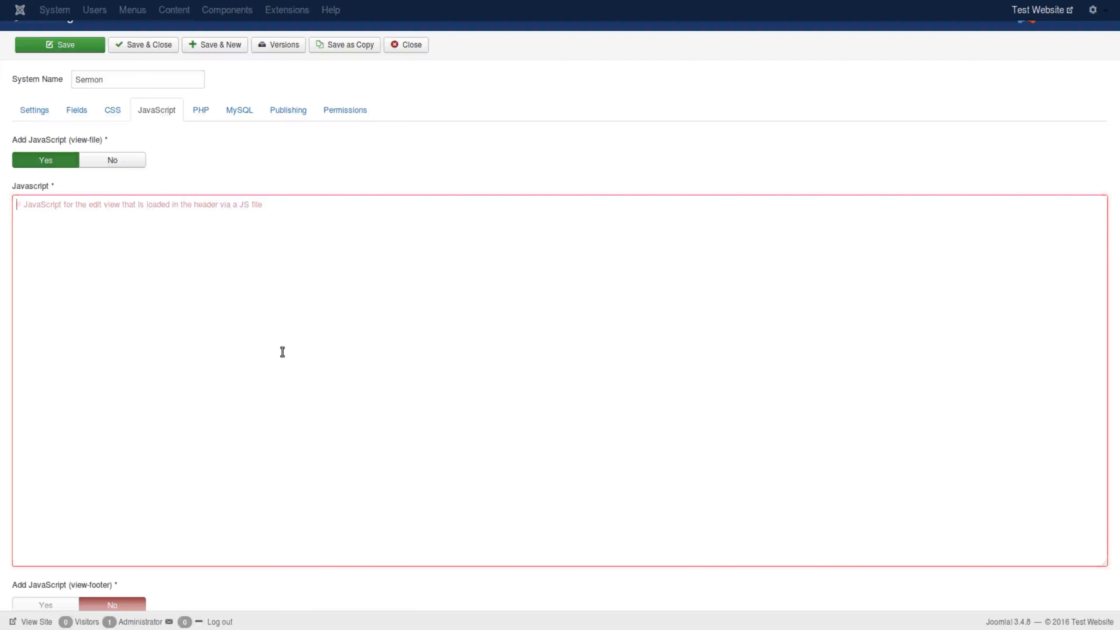
pyautogui.click(116, 167)
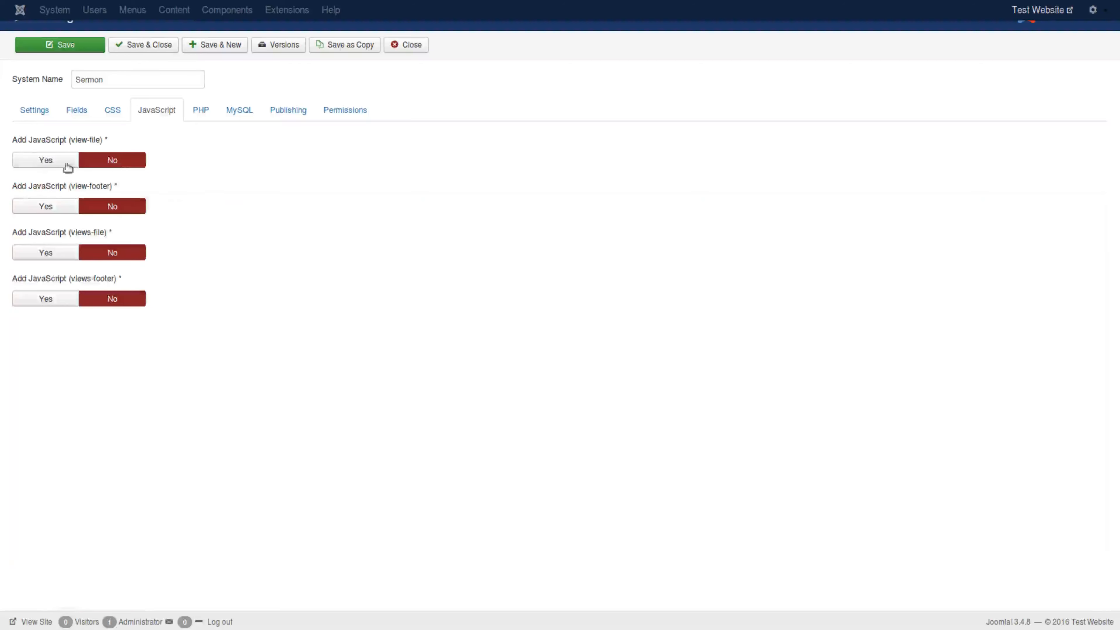
pyautogui.click(69, 169)
pyautogui.click(113, 164)
pyautogui.click(66, 164)
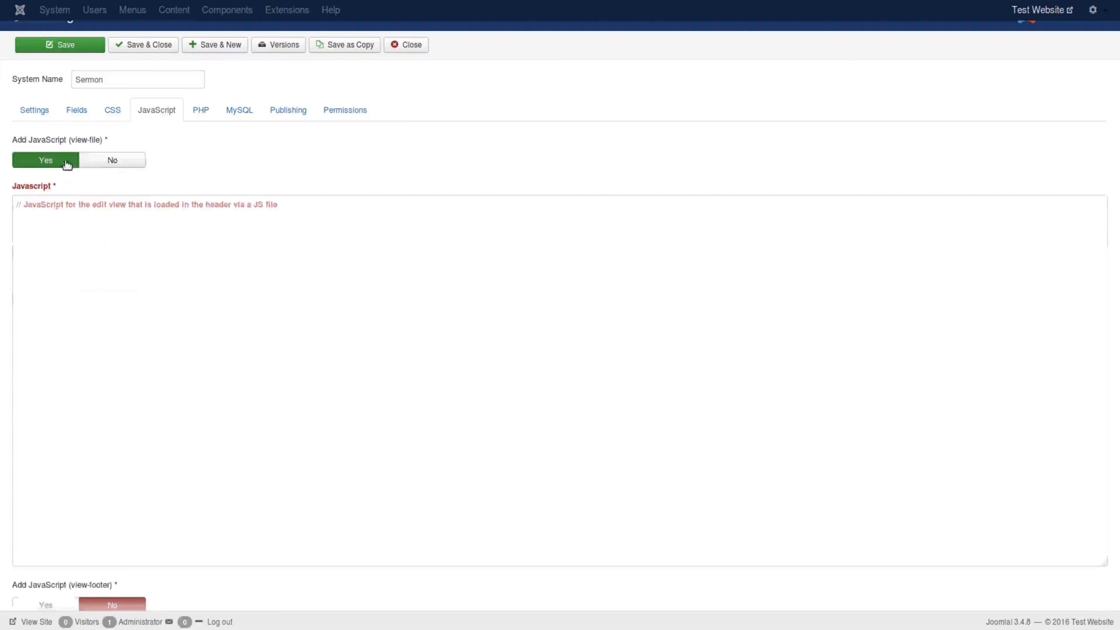
pyautogui.click(112, 160)
pyautogui.click(37, 110)
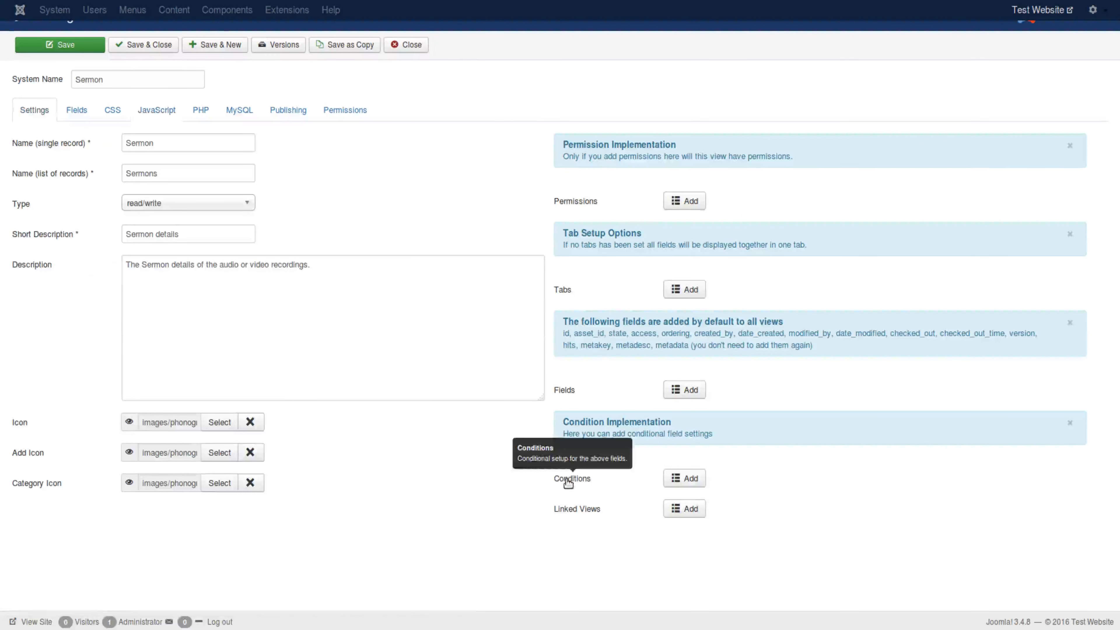
# Open the Sermon view's condition settings and examine the target, relation and match columns across all conditions
pyautogui.click(697, 480)
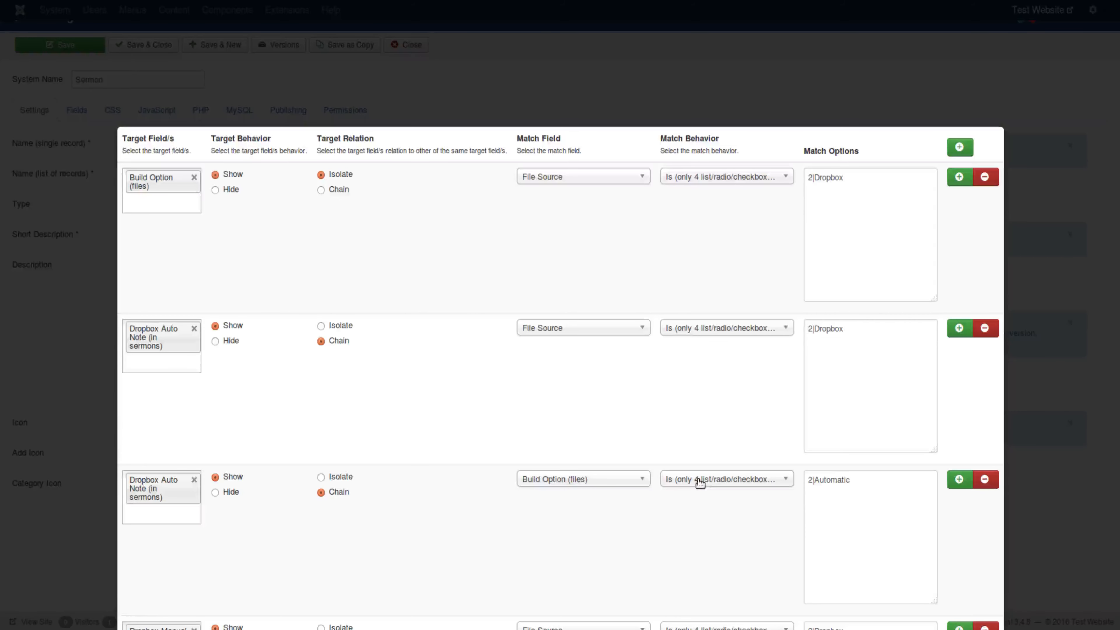
pyautogui.scroll(-15, 468, 379)
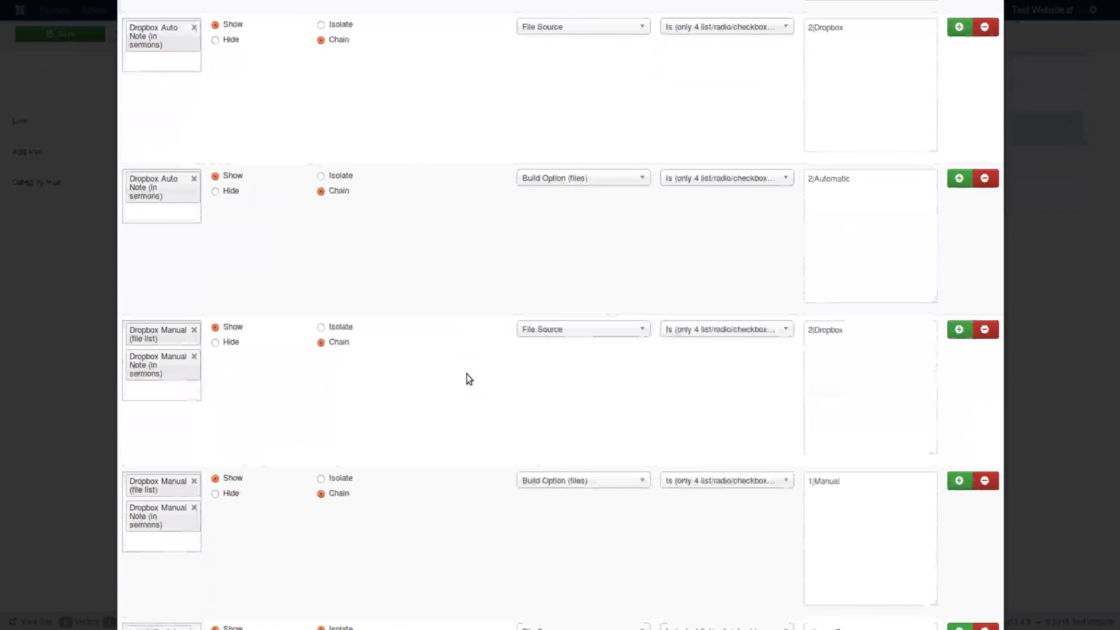
pyautogui.scroll(-3, 468, 376)
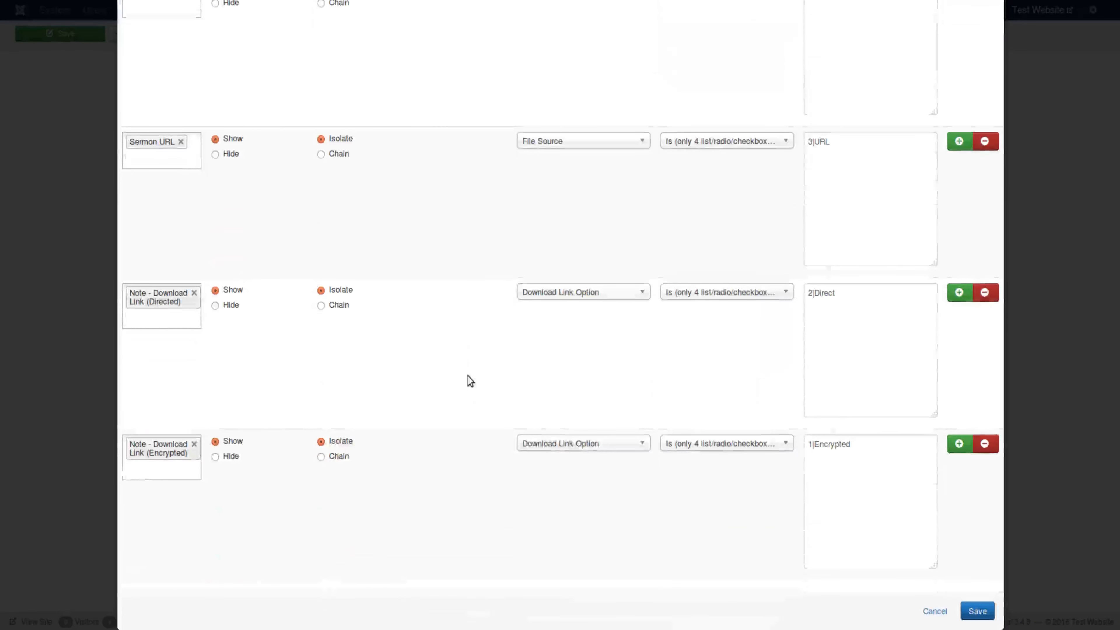
pyautogui.scroll(10, 468, 376)
pyautogui.scroll(8, 471, 380)
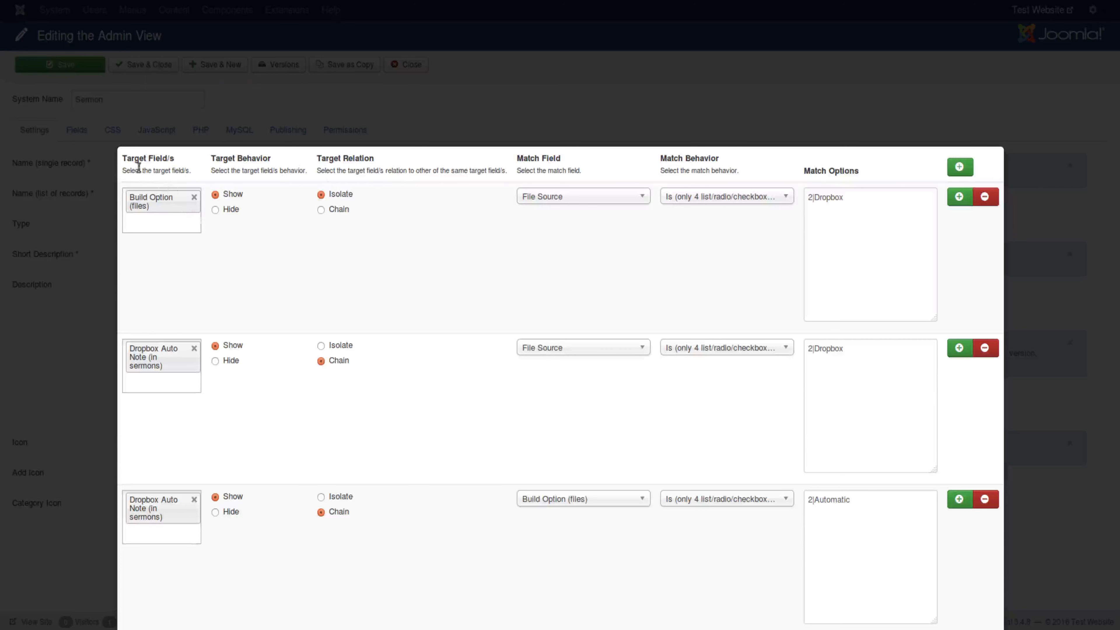
pyautogui.moveTo(125, 161)
pyautogui.mouseDown()
pyautogui.moveTo(186, 163)
pyautogui.moveTo(123, 163)
pyautogui.mouseUp()
pyautogui.click(183, 162)
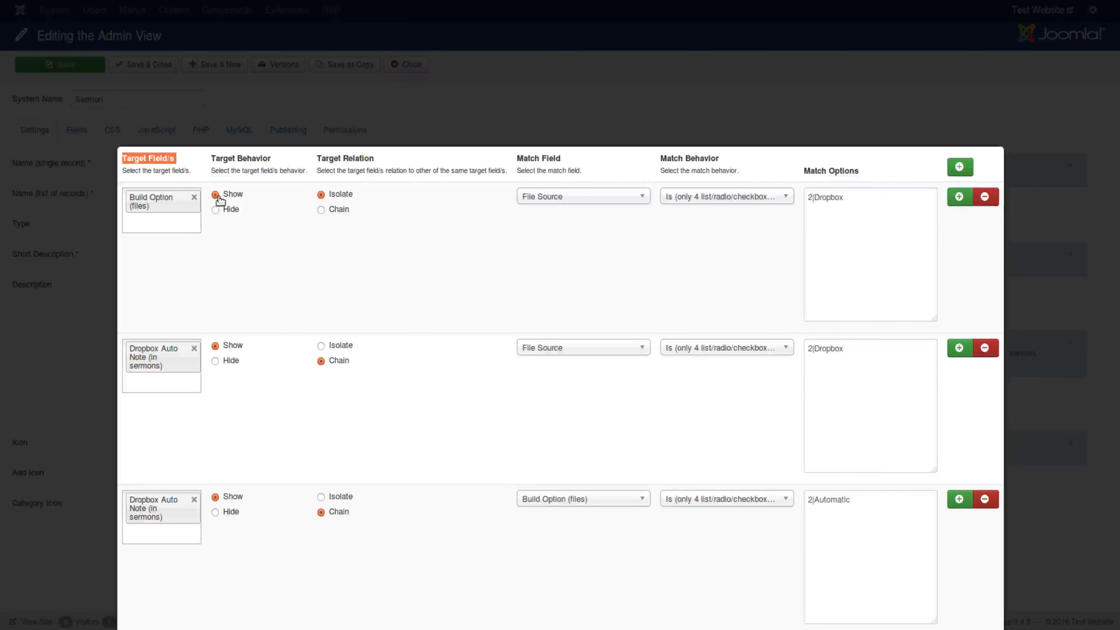
# Browse the fields selectable as targets in the Build Option (files) condition, and cancel the condition settings
pyautogui.click(185, 221)
pyautogui.scroll(-10, 197, 315)
pyautogui.scroll(-3, 197, 316)
pyautogui.moveTo(199, 364); pyautogui.dragTo(201, 242)
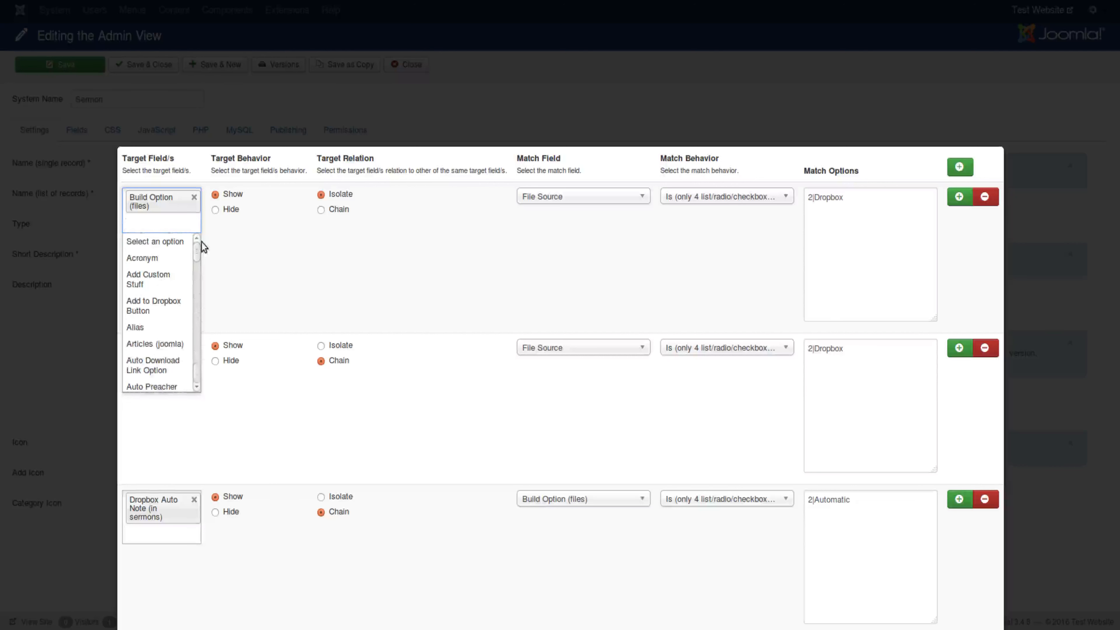
pyautogui.click(255, 233)
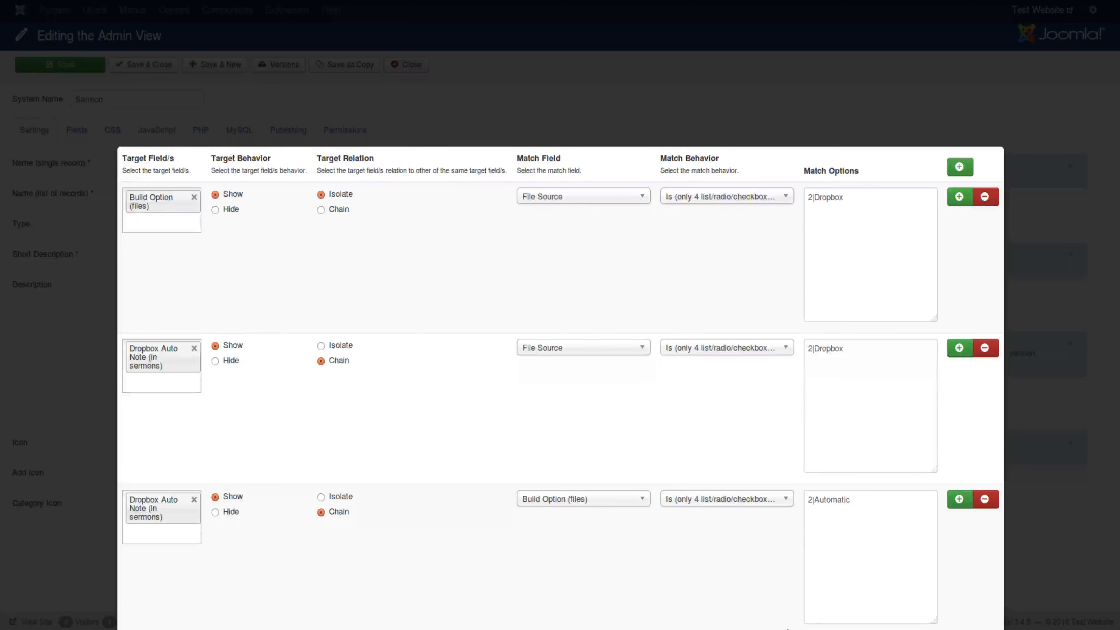
pyautogui.scroll(-20, 894, 559)
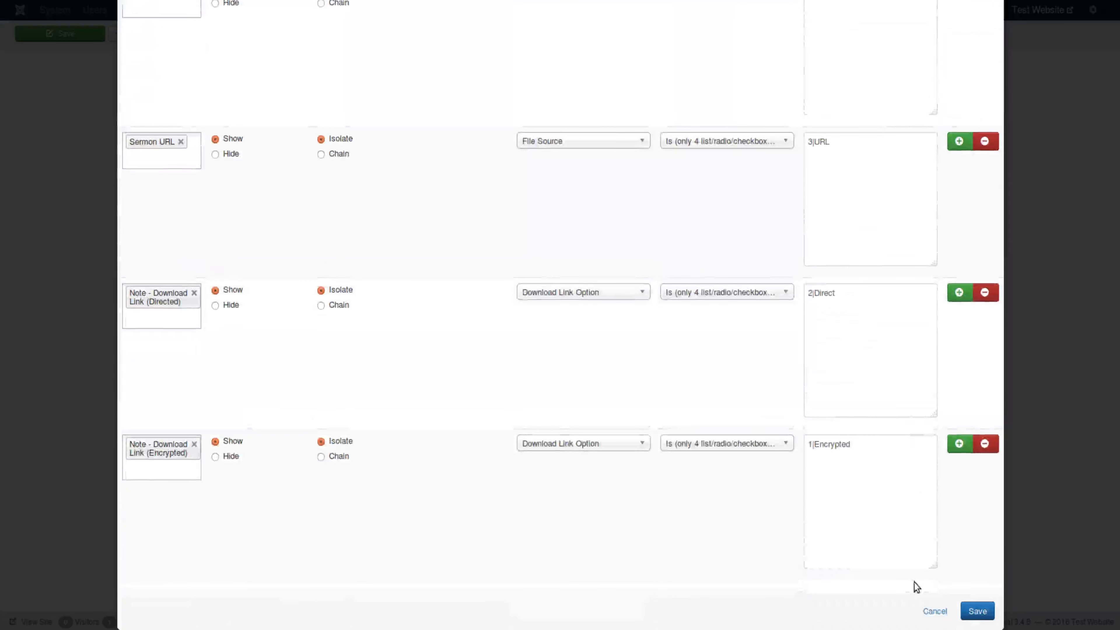
pyautogui.click(931, 610)
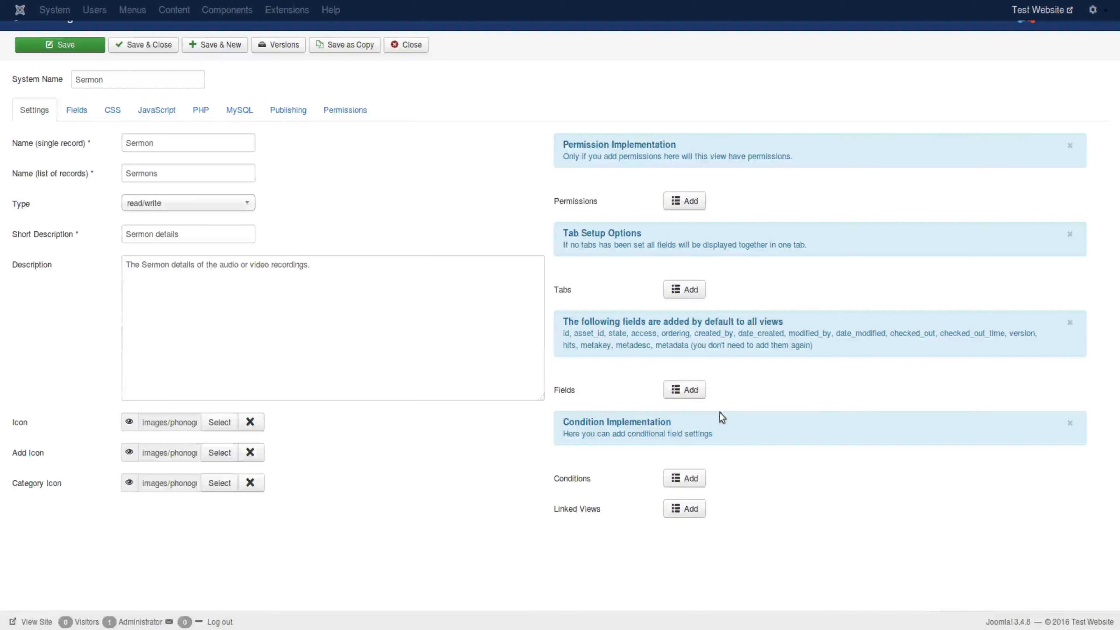
# Reopen the Sermon view's field settings, review the fields already added to the view, and cancel
pyautogui.click(685, 391)
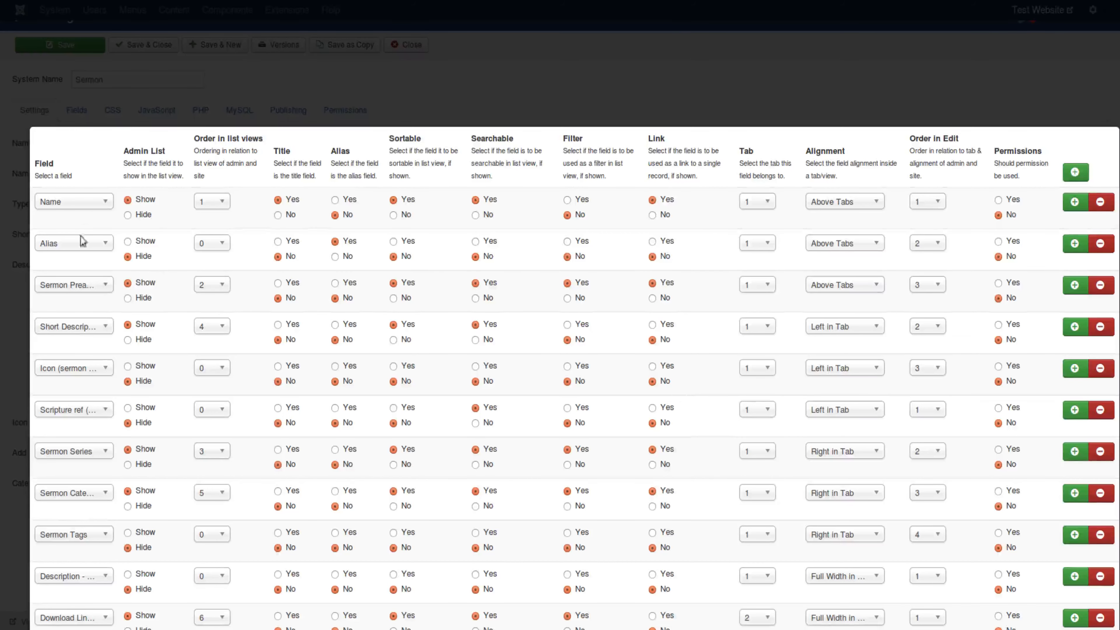
pyautogui.scroll(-9, 83, 265)
pyautogui.scroll(-3, 89, 377)
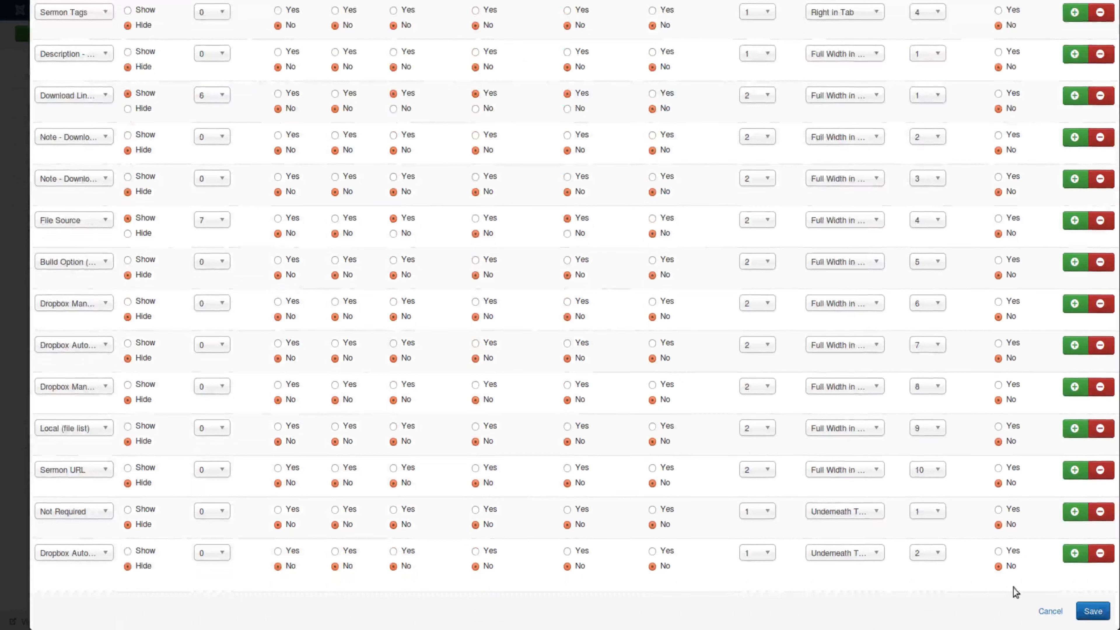
pyautogui.click(1042, 612)
# Reopen the condition settings, try adding Name as a target field of the Build Option (files) condition, and remove it again
pyautogui.click(686, 479)
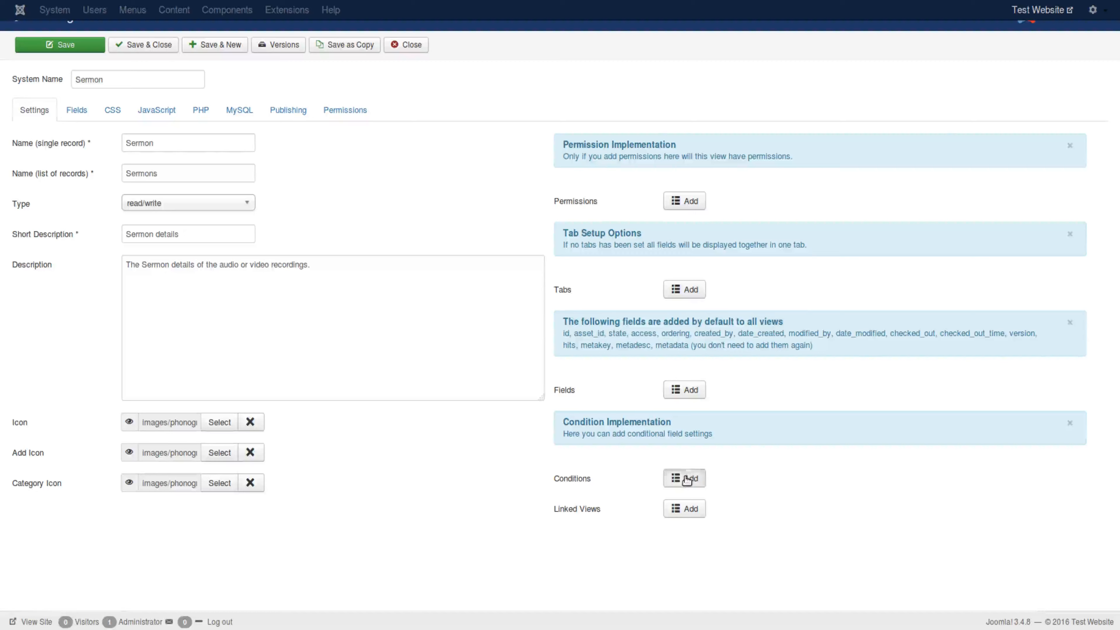
pyautogui.click(168, 200)
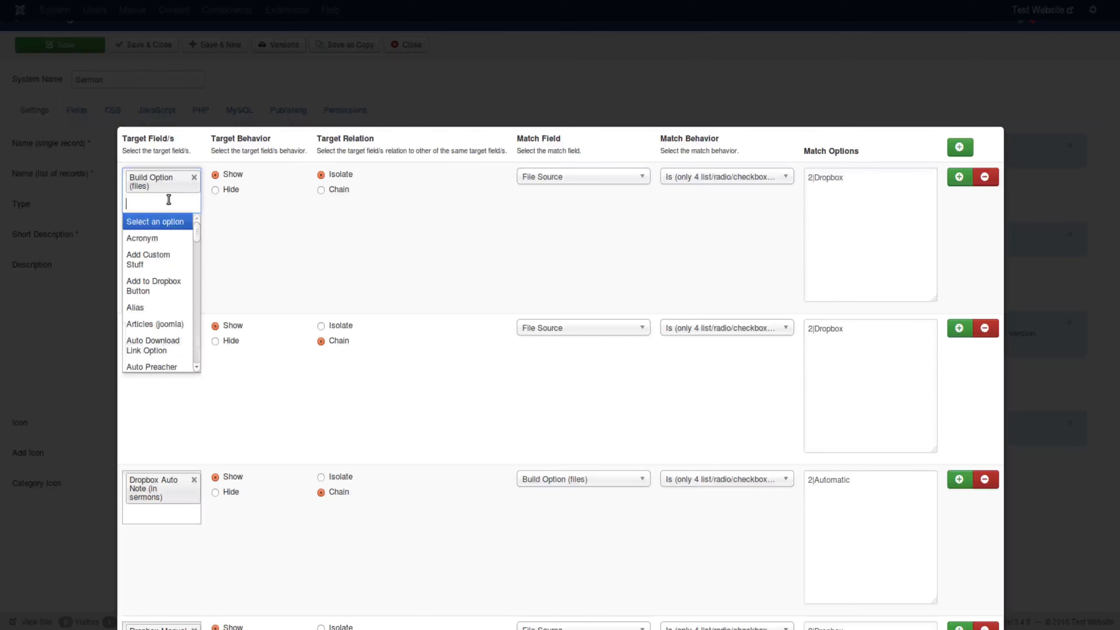
pyautogui.write('Name')
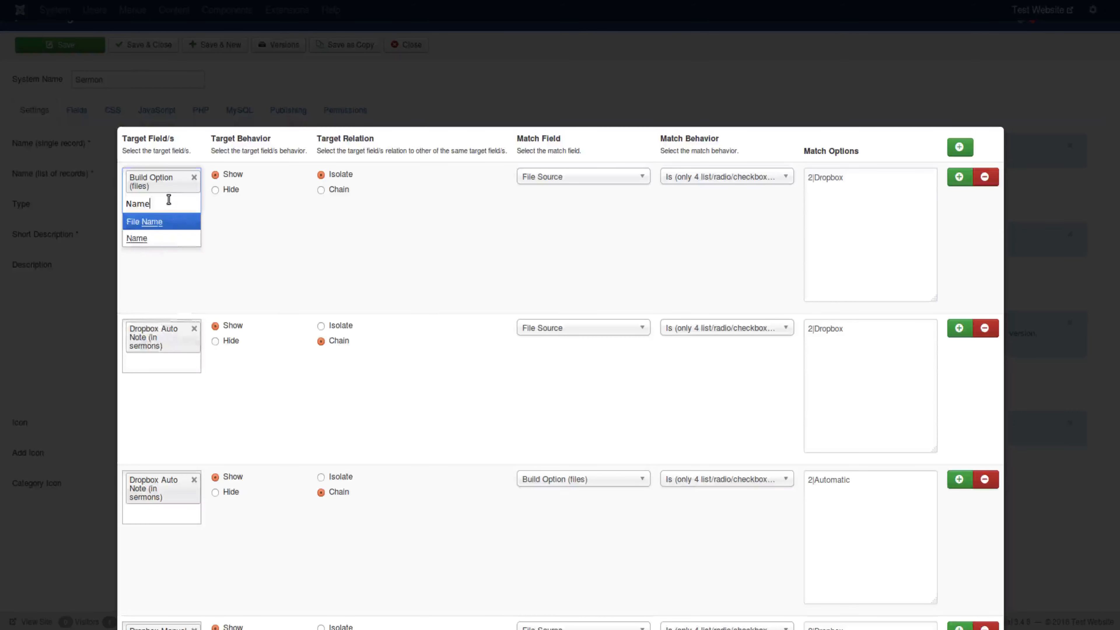
pyautogui.click(134, 238)
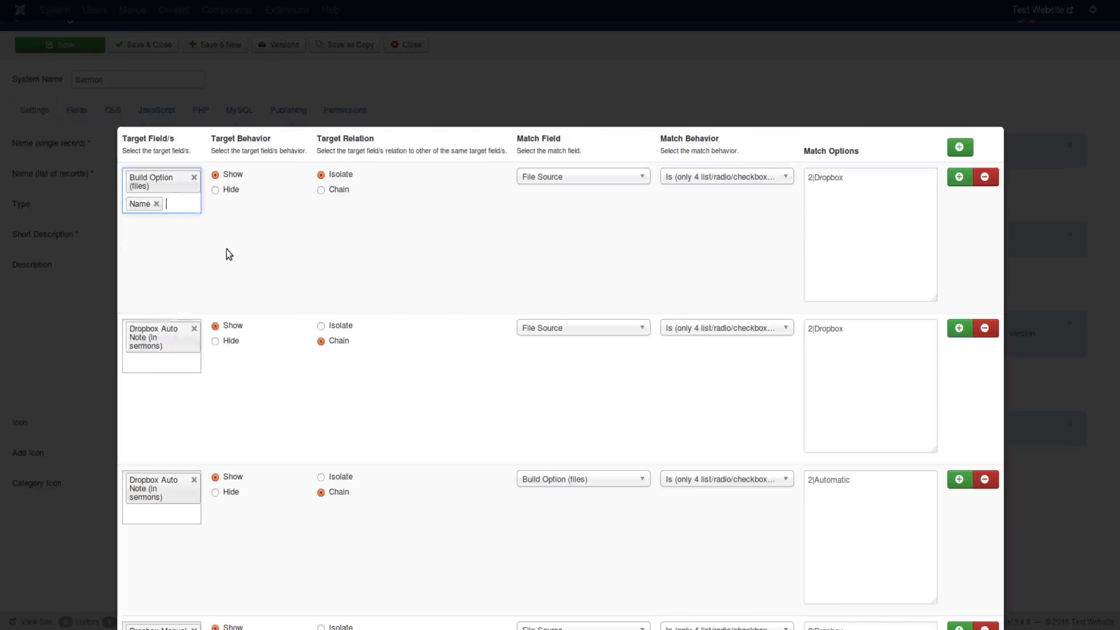
pyautogui.click(156, 204)
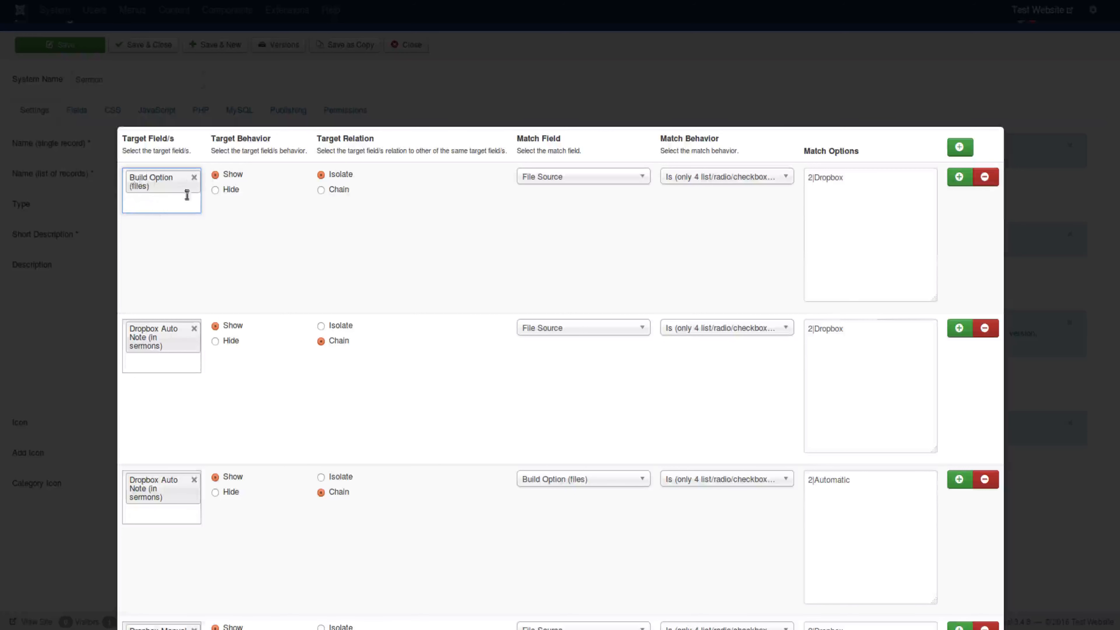
pyautogui.click(210, 226)
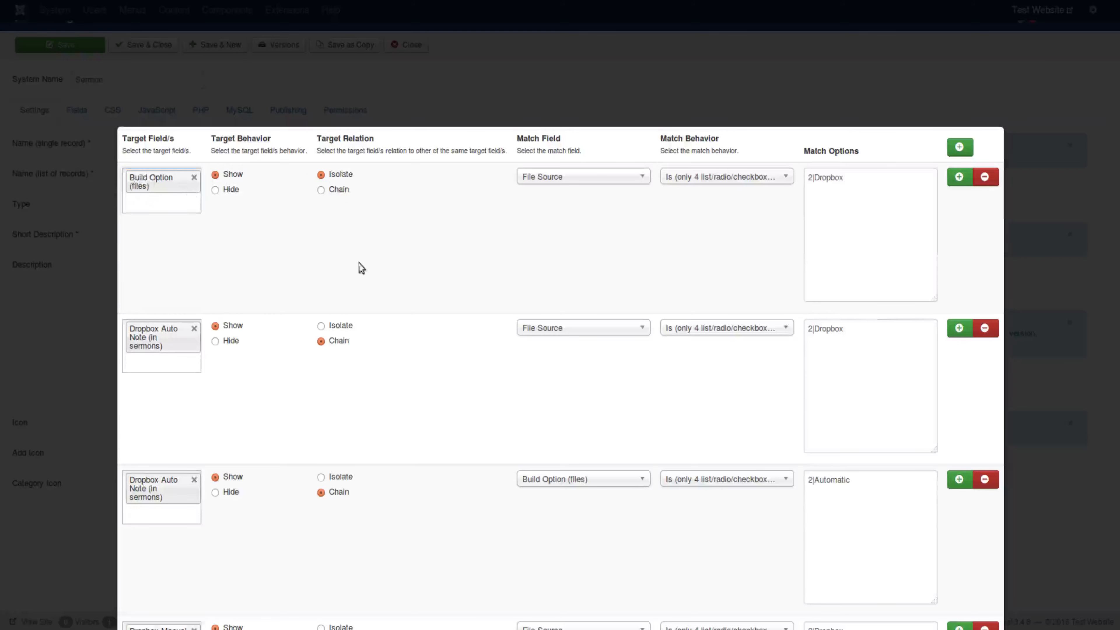
# Examine how the two chained Dropbox Auto Note conditions match File Source on 2|Dropbox and Build Option (files) on 2|Automatic
pyautogui.scroll(-9, 362, 268)
pyautogui.scroll(5, 375, 446)
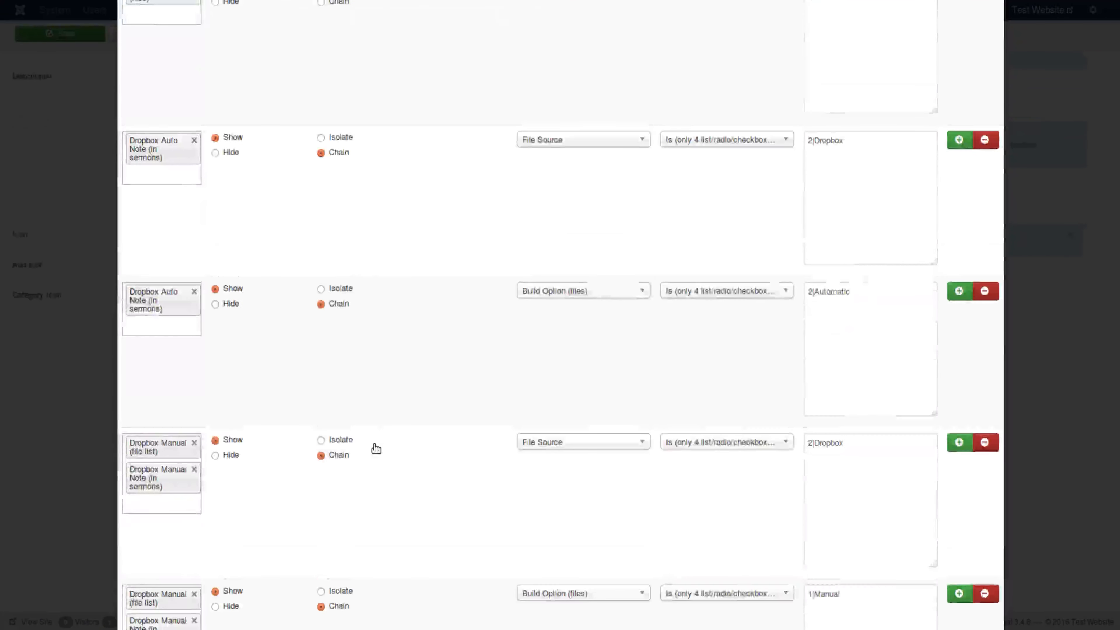
pyautogui.scroll(5, 376, 448)
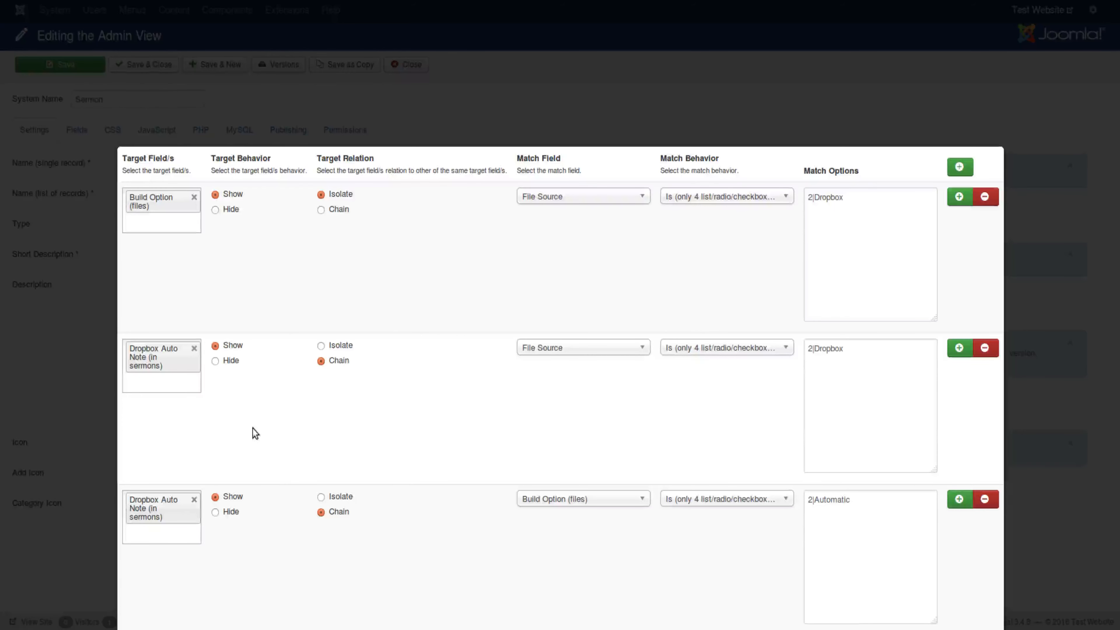
pyautogui.scroll(-1, 361, 406)
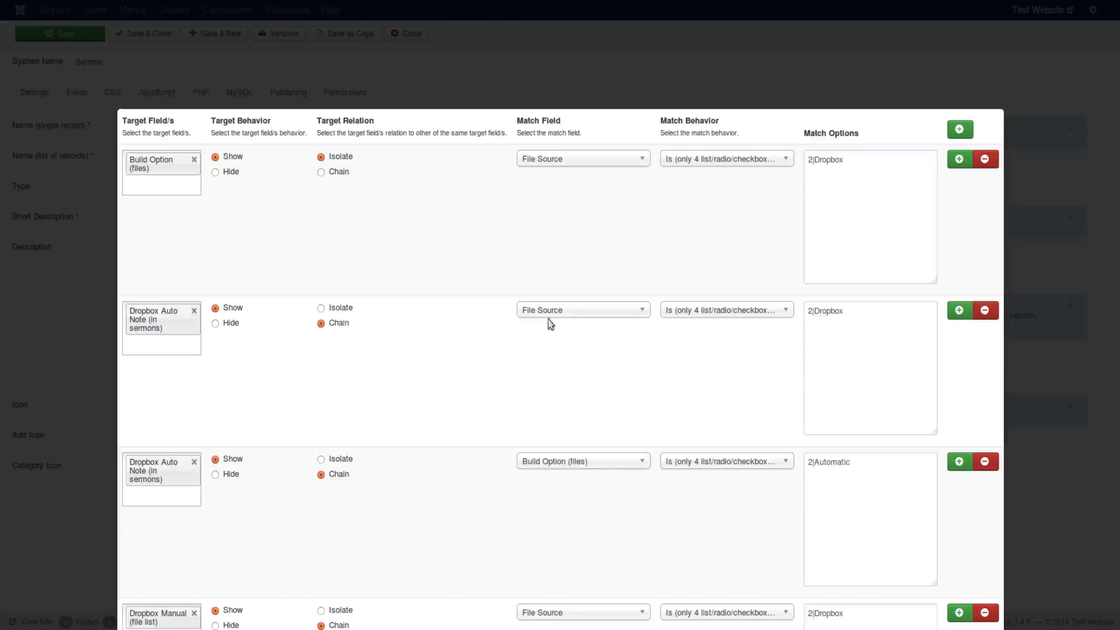
pyautogui.moveTo(844, 312); pyautogui.dragTo(814, 311)
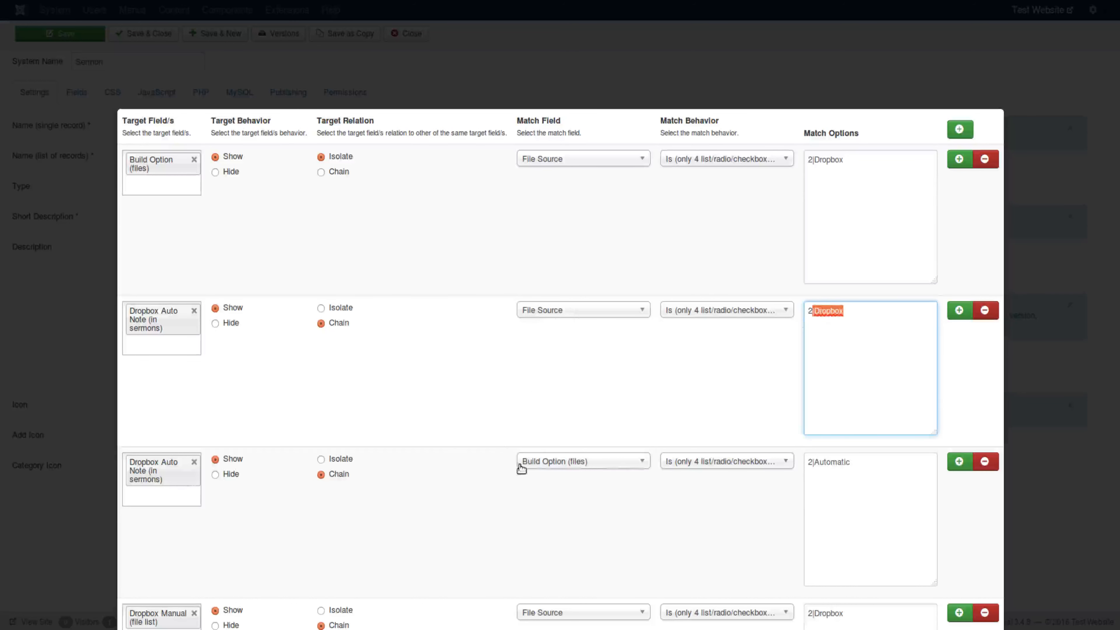
pyautogui.moveTo(884, 463); pyautogui.dragTo(808, 462)
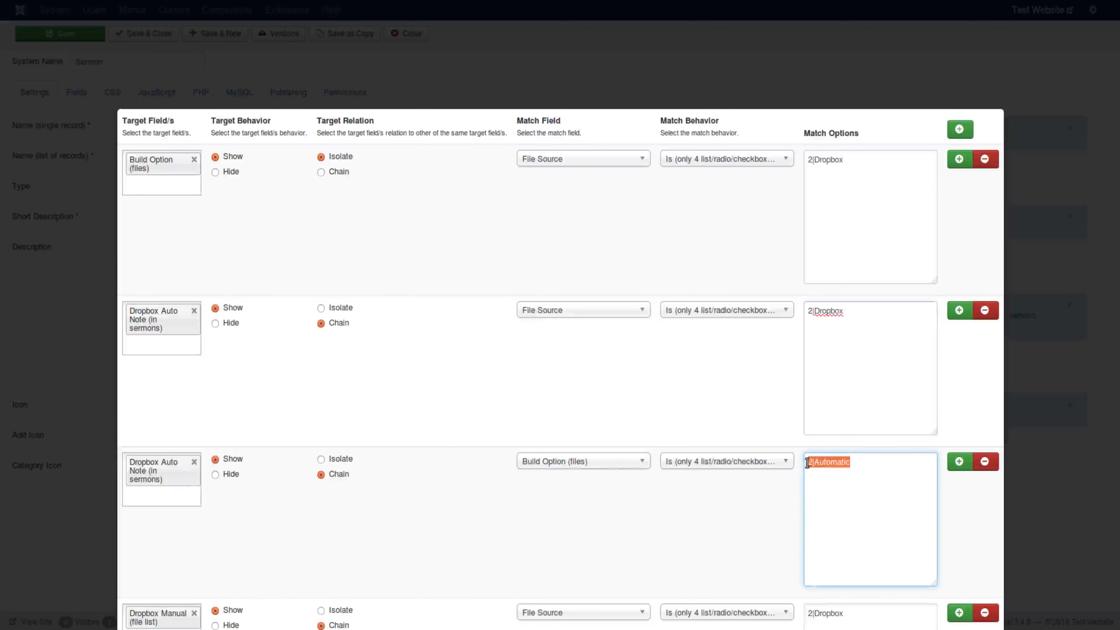
pyautogui.scroll(-2, 448, 511)
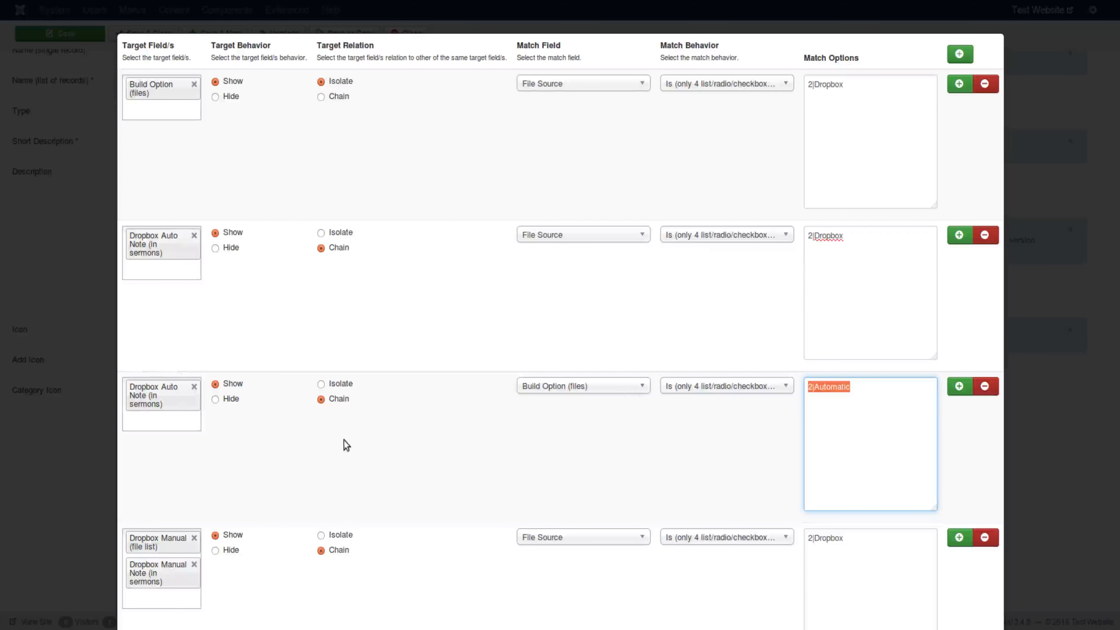
pyautogui.scroll(1, 411, 446)
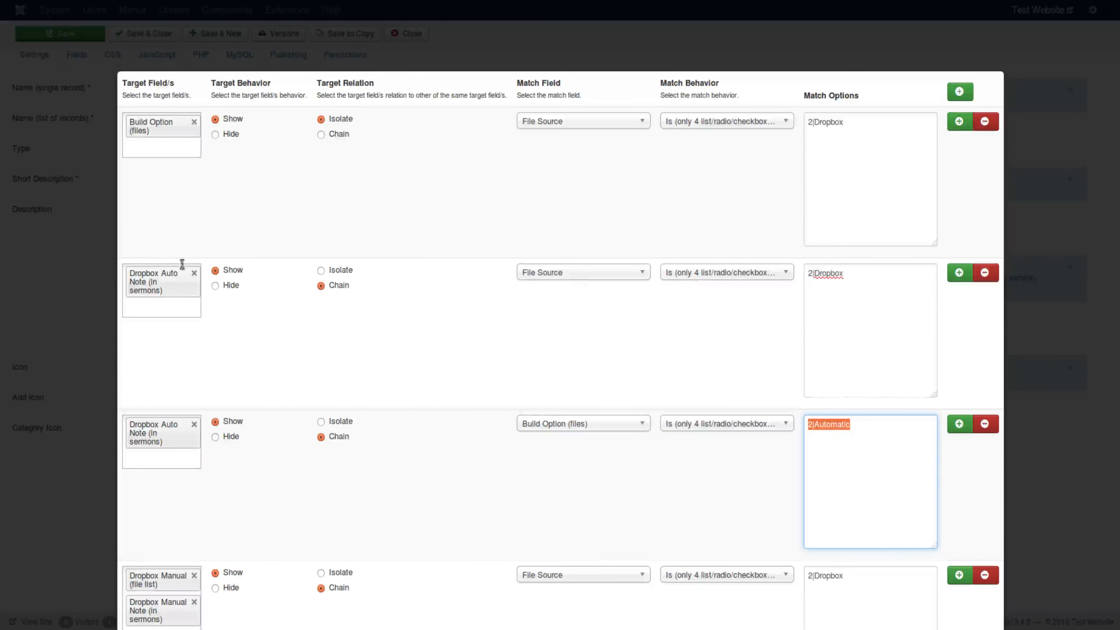
# Try adding Add to Dropbox Button and Alias as target fields of the first Dropbox Auto Note condition, and remove both
pyautogui.click(180, 311)
pyautogui.click(181, 395)
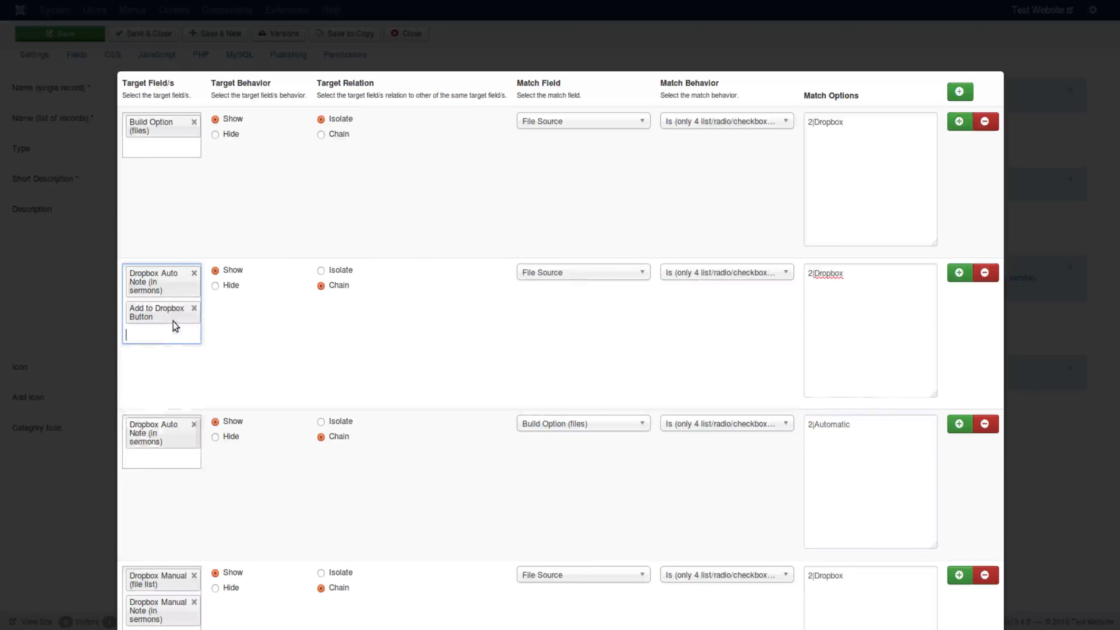
pyautogui.click(173, 329)
pyautogui.click(158, 447)
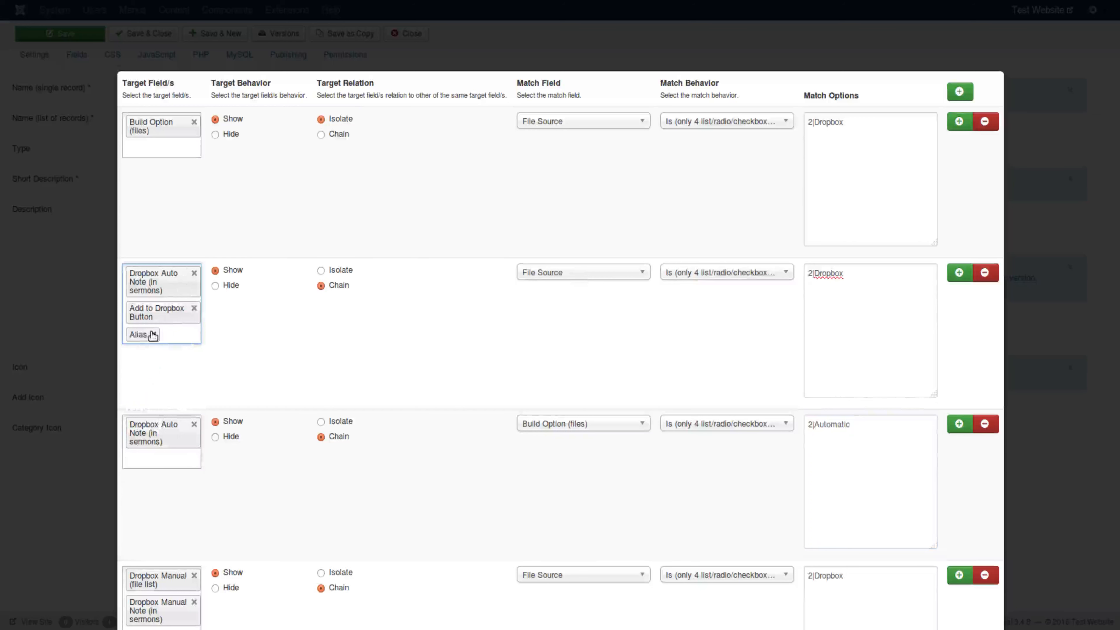
pyautogui.click(153, 335)
pyautogui.click(194, 309)
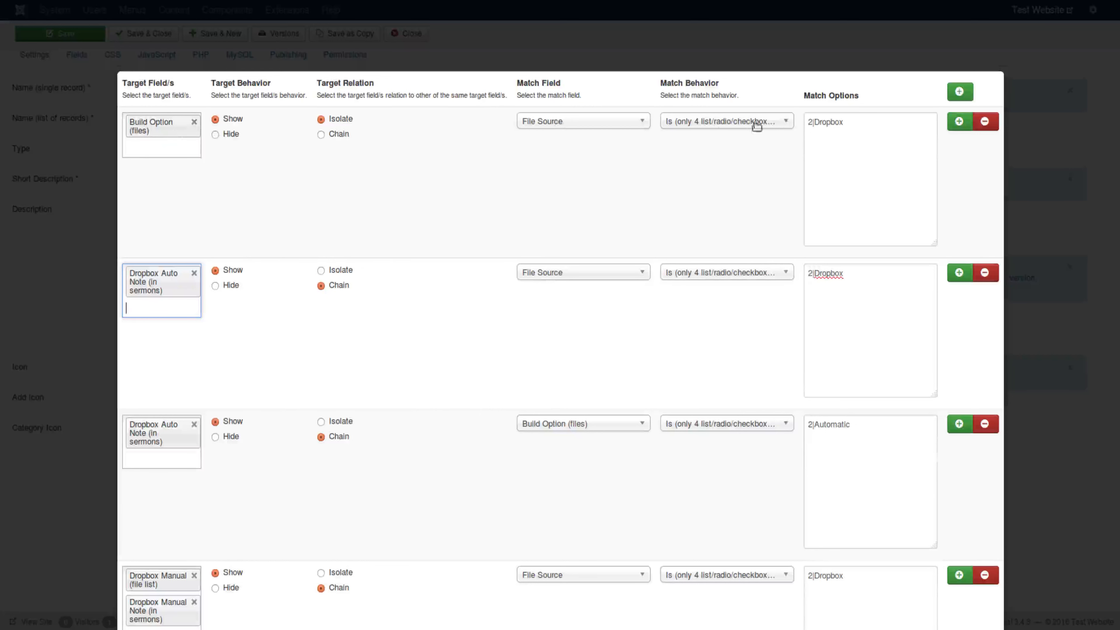
# Examine the conditions' match options and the match field and match behavior choices, keeping File Source and Is for the first Dropbox Auto Note condition
pyautogui.moveTo(843, 122); pyautogui.dragTo(809, 123)
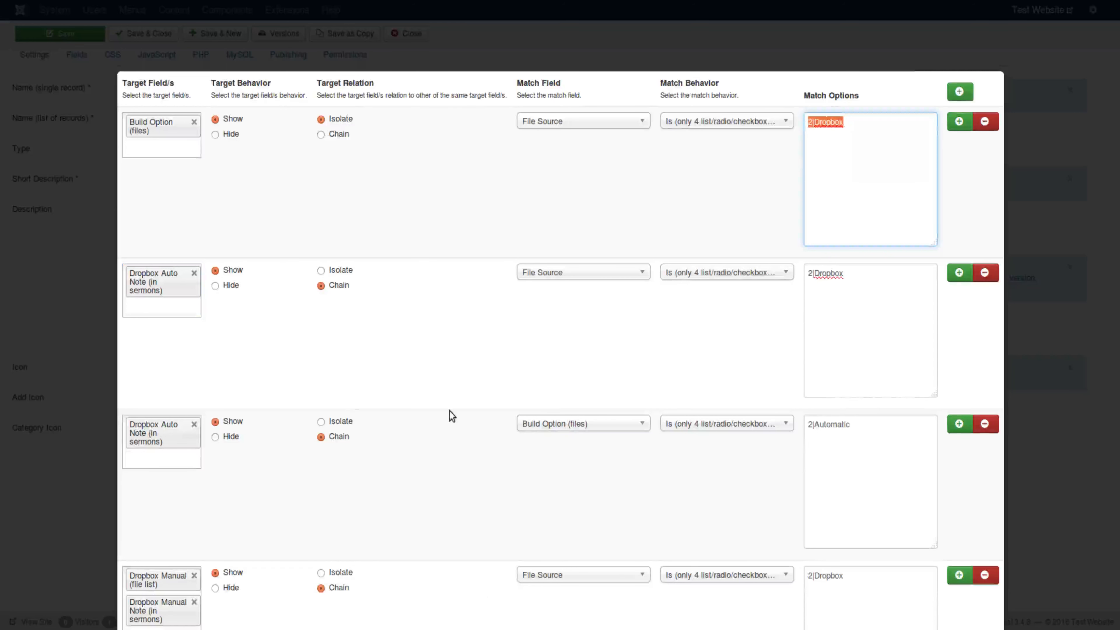
pyautogui.scroll(-2, 449, 411)
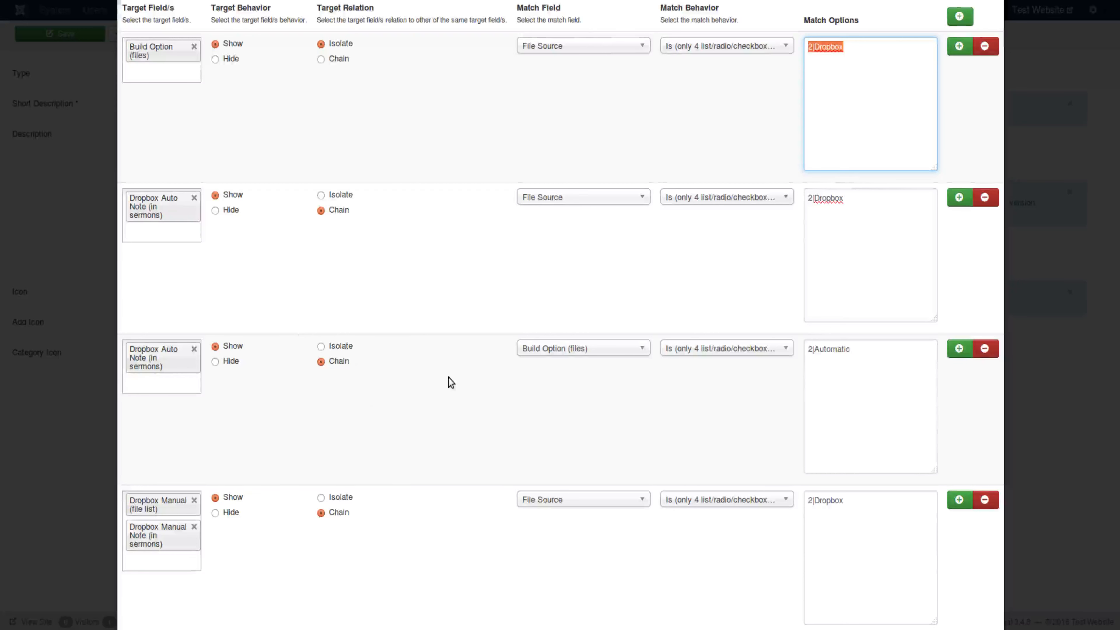
pyautogui.scroll(1, 454, 380)
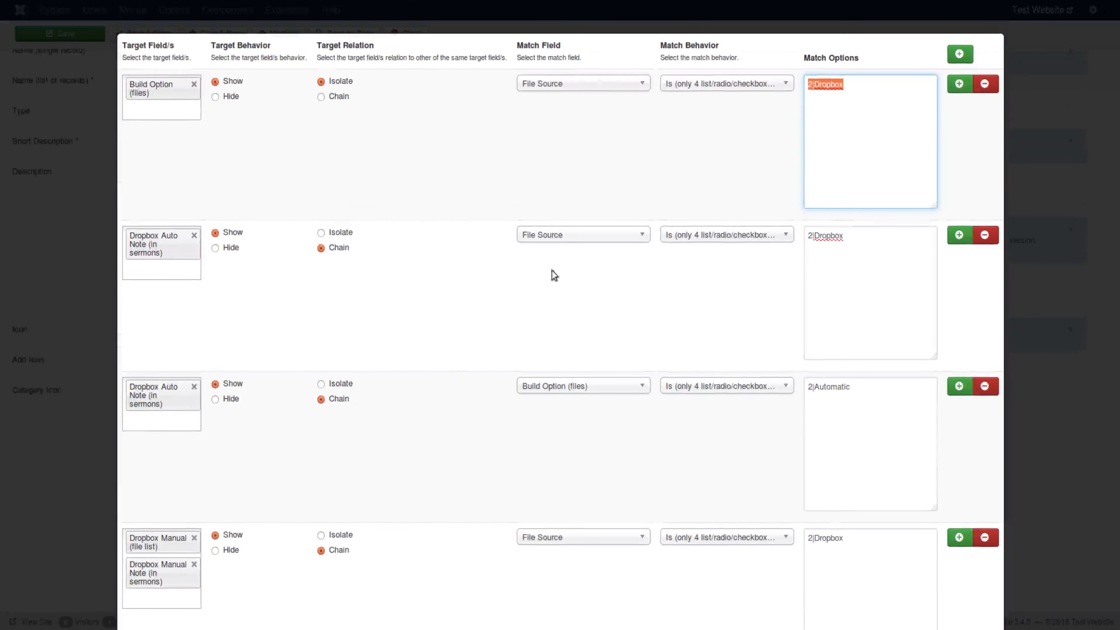
pyautogui.click(717, 234)
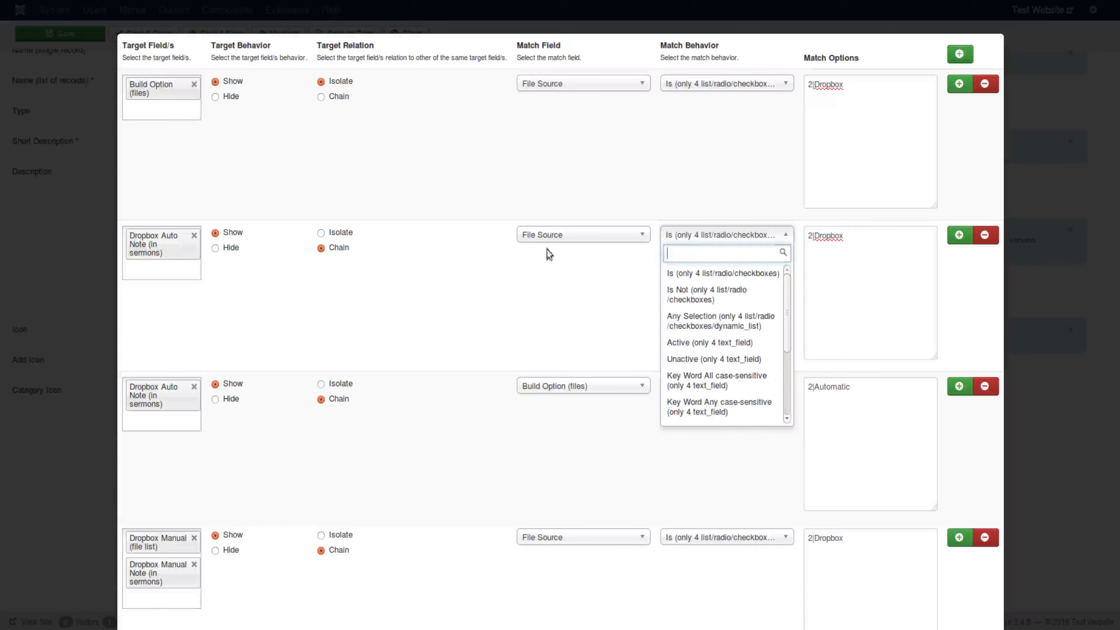
pyautogui.click(566, 239)
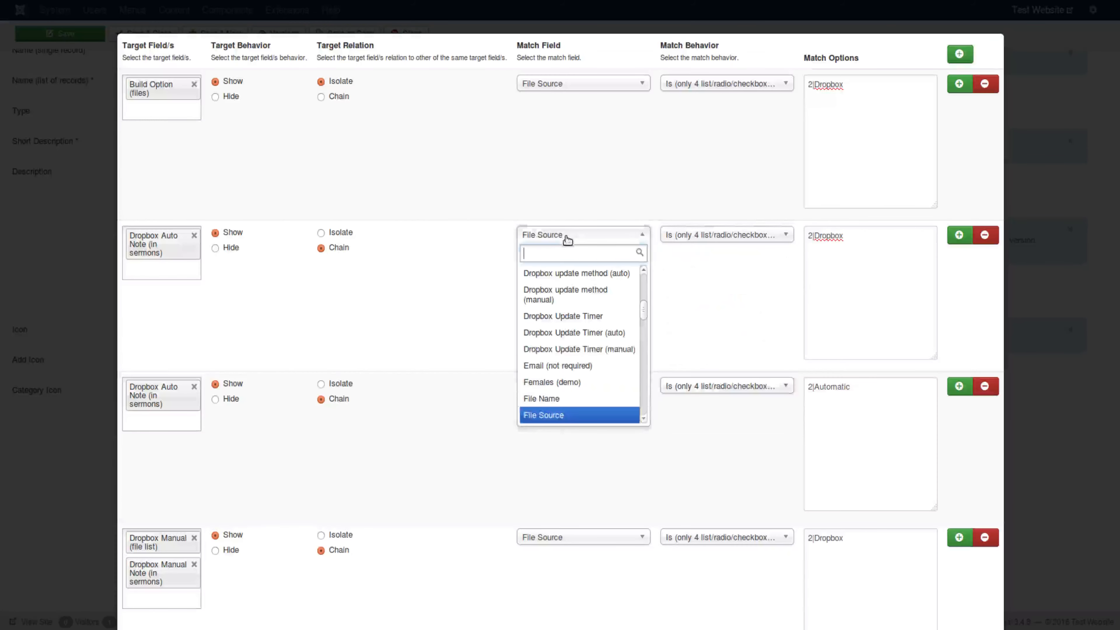
pyautogui.click(547, 415)
pyautogui.click(725, 236)
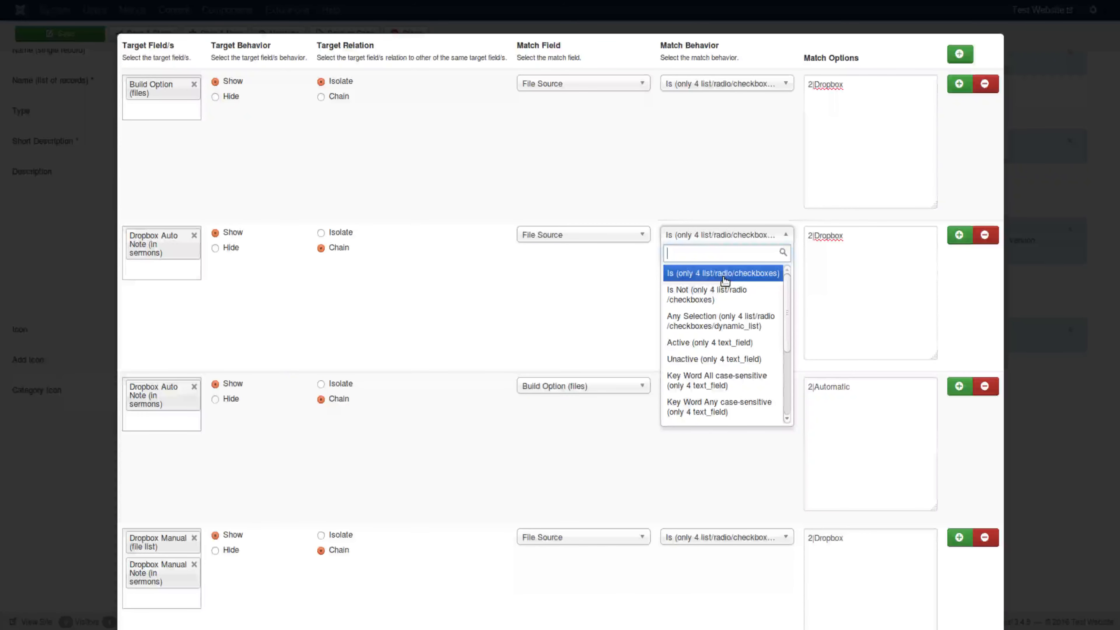
pyautogui.click(684, 278)
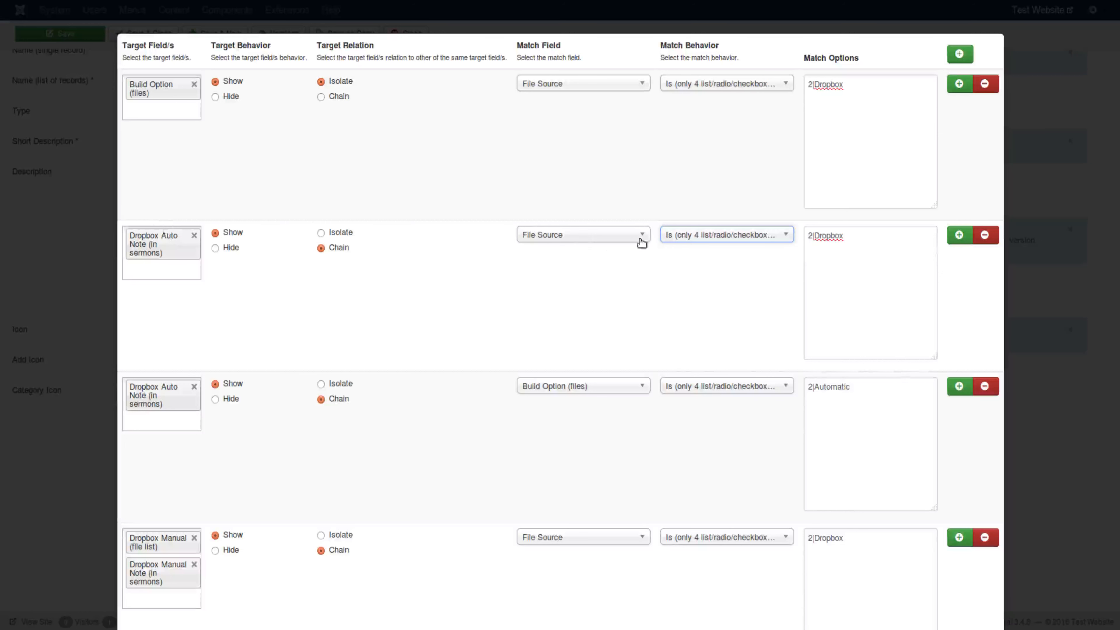
# Try the Is Not and Any Selection match behaviors on the first Dropbox Auto Note condition, and clear its match options
pyautogui.click(726, 238)
pyautogui.click(710, 293)
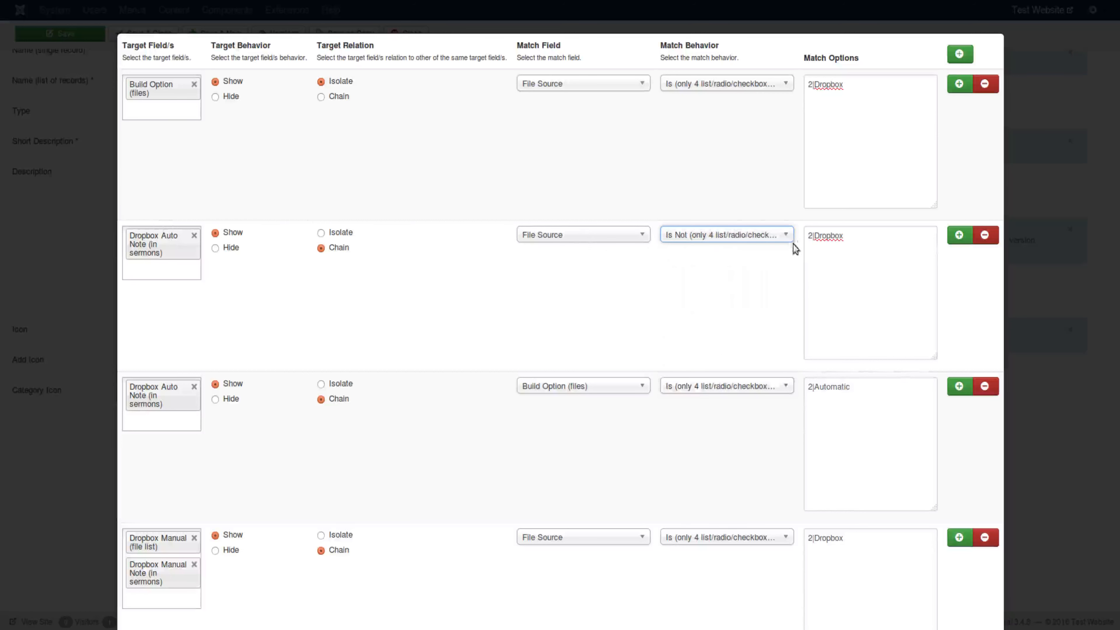
pyautogui.click(691, 240)
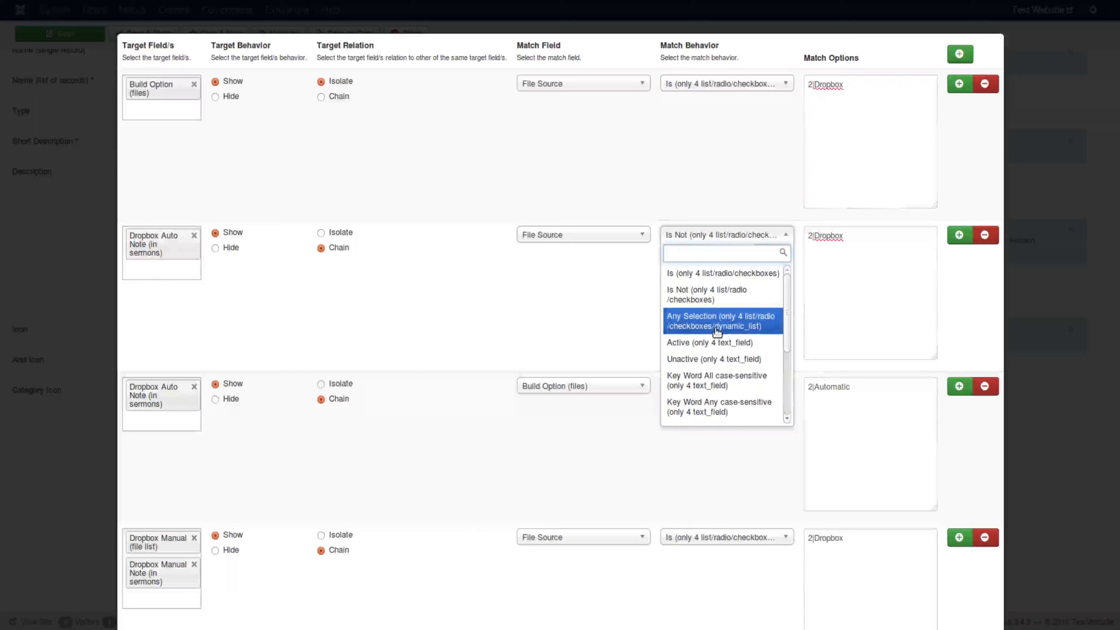
pyautogui.click(746, 333)
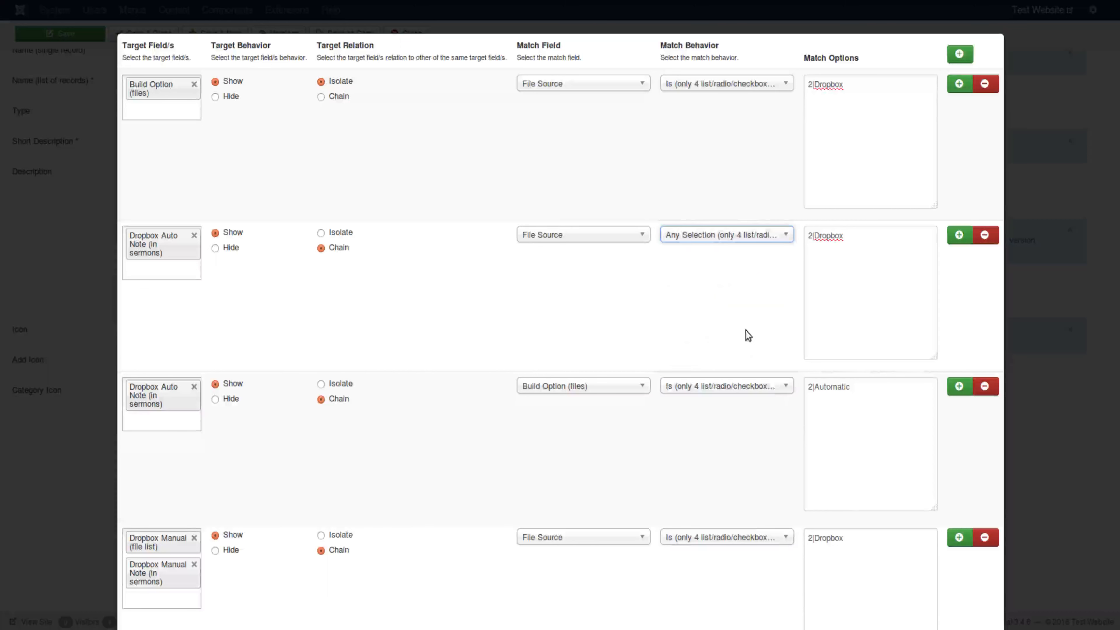
pyautogui.moveTo(845, 236); pyautogui.dragTo(809, 234)
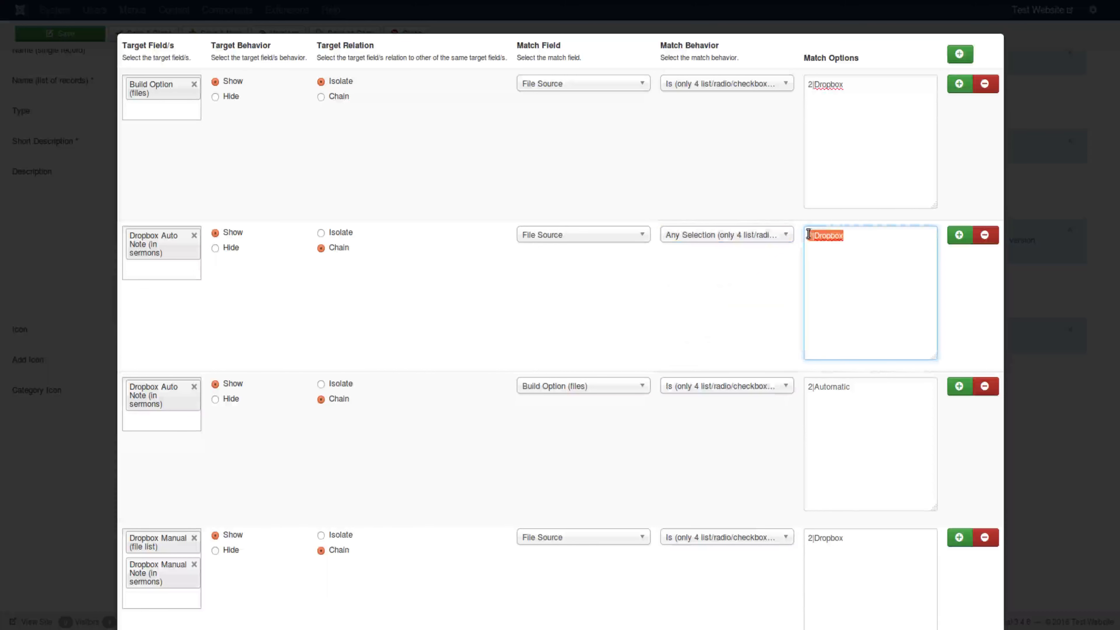
pyautogui.press('BackSpace')
pyautogui.click(776, 281)
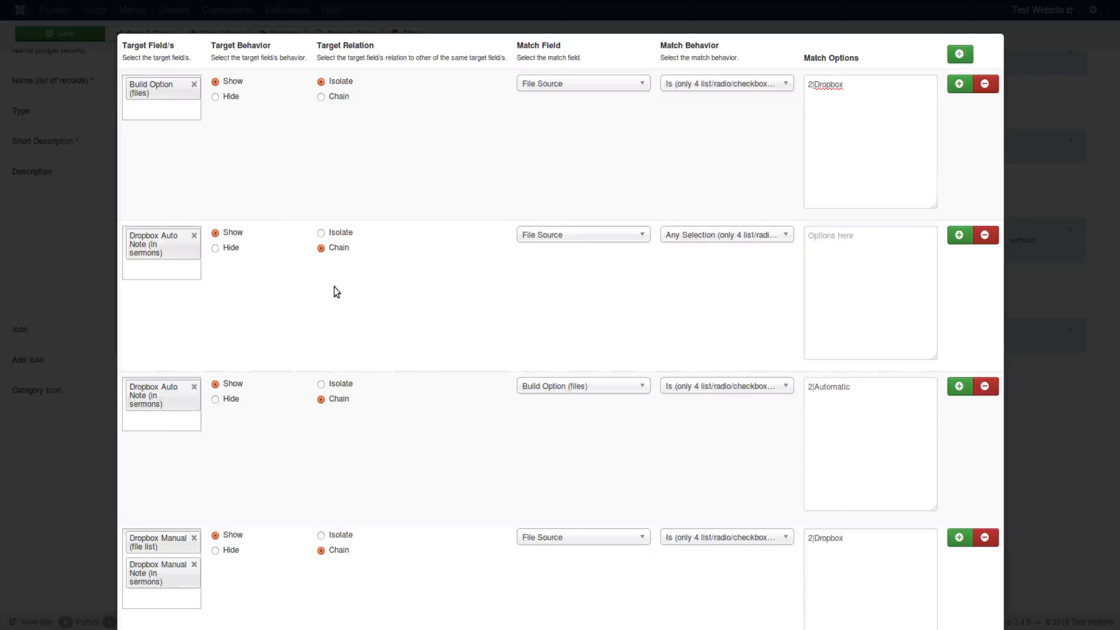
# Return the first Dropbox Auto Note condition's match behavior to Is, and switch its match field to File Name and back to File Source
pyautogui.click(710, 242)
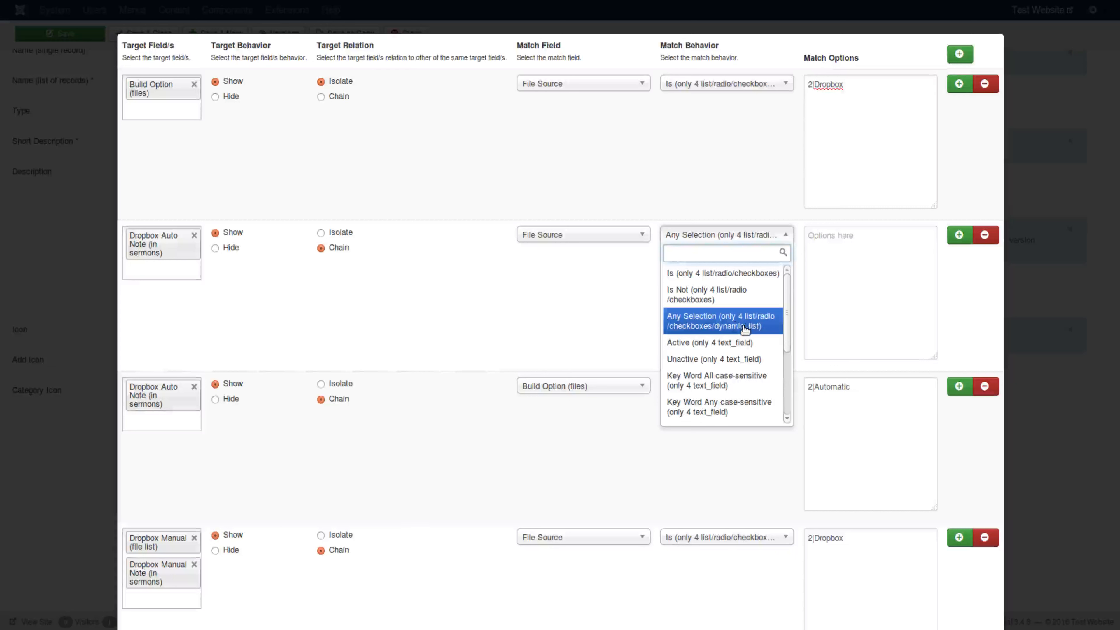
pyautogui.click(693, 282)
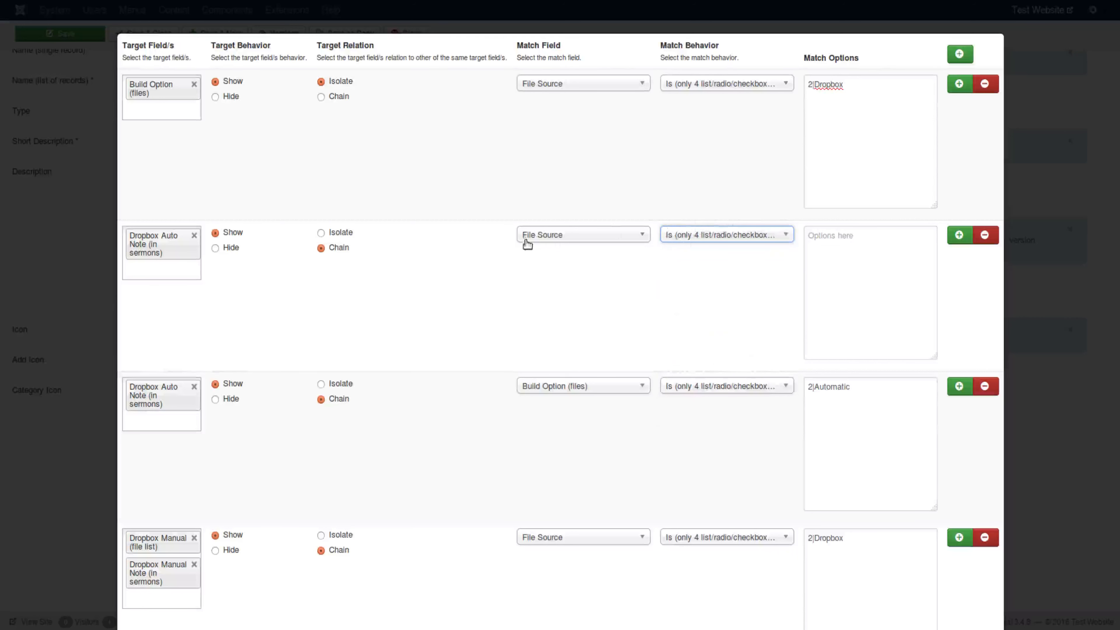
pyautogui.click(554, 235)
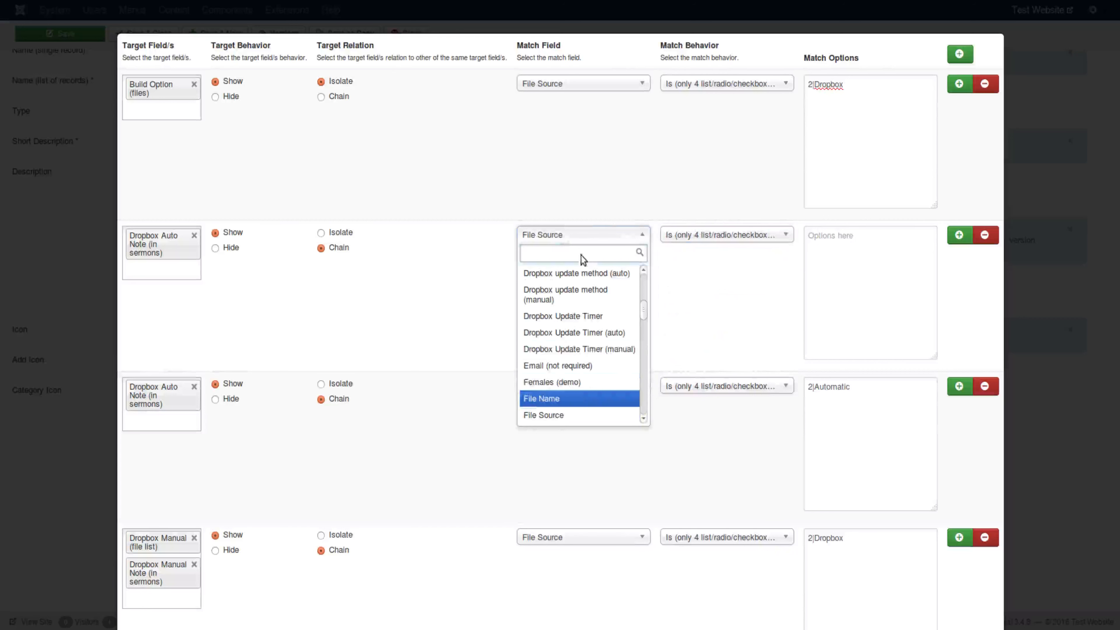
pyautogui.press('Return')
pyautogui.click(578, 235)
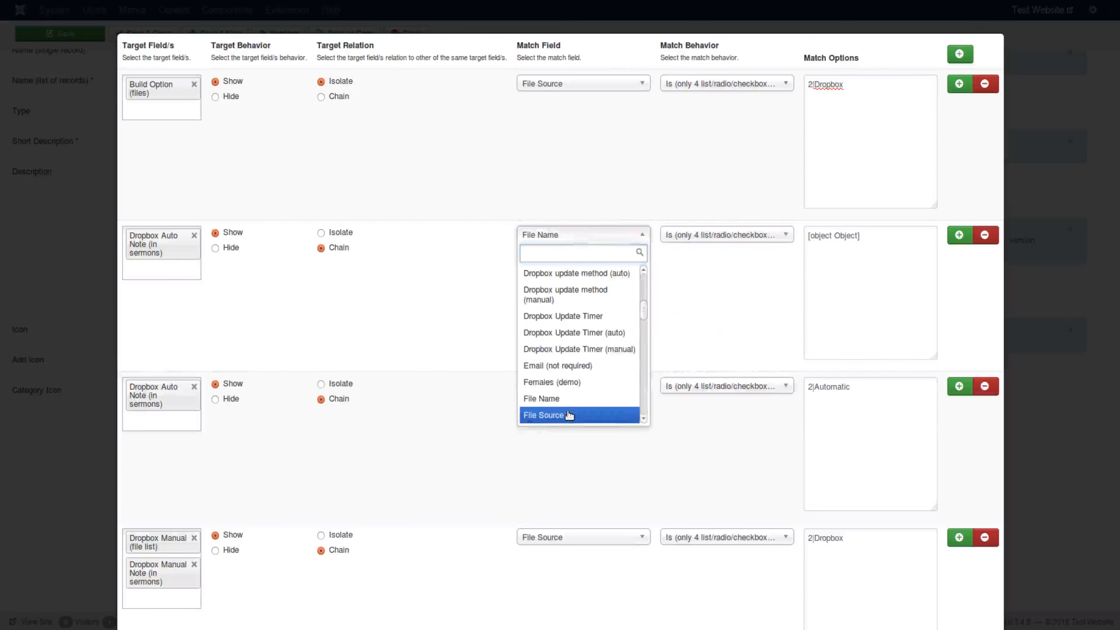
pyautogui.click(542, 416)
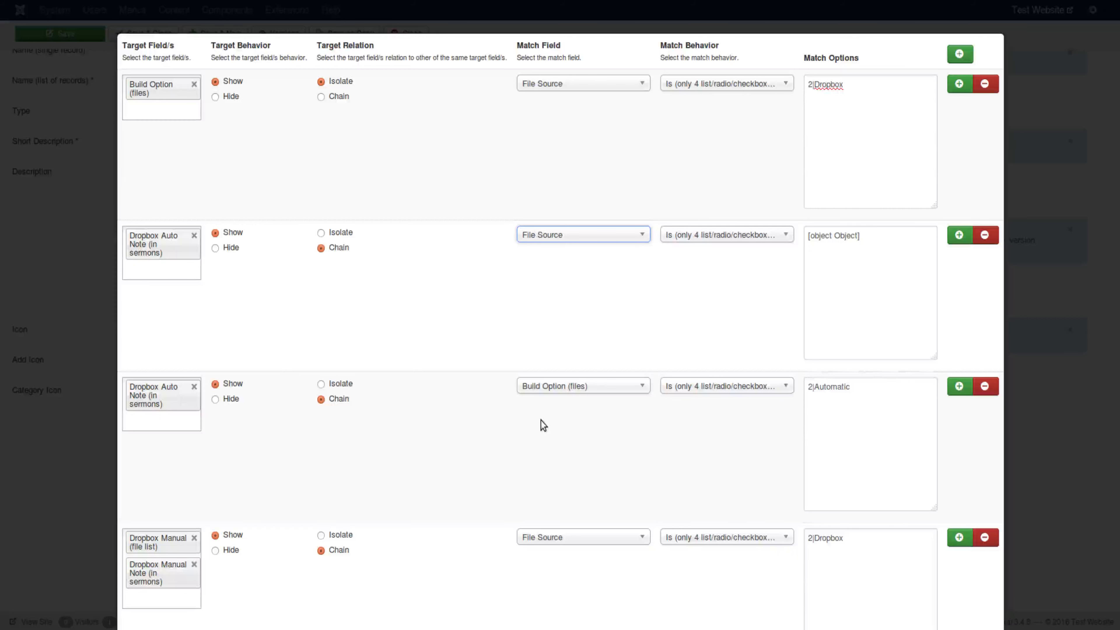
# Match the first Dropbox Auto Note condition on File Name, leaving only length="2" in its match options
pyautogui.scroll(2, 543, 424)
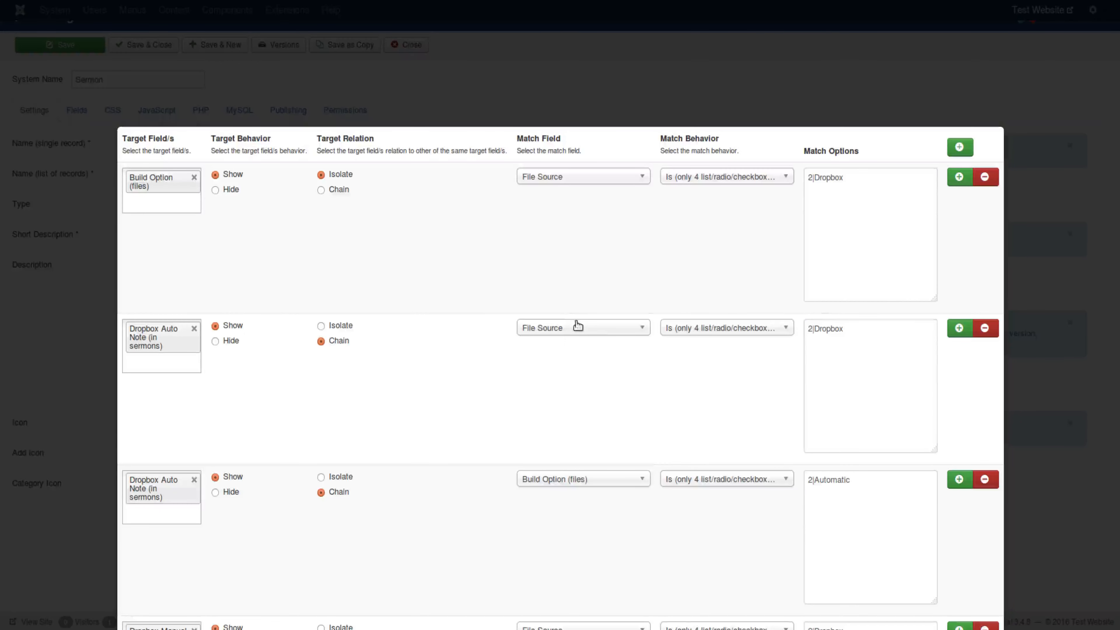
pyautogui.click(578, 325)
pyautogui.click(568, 492)
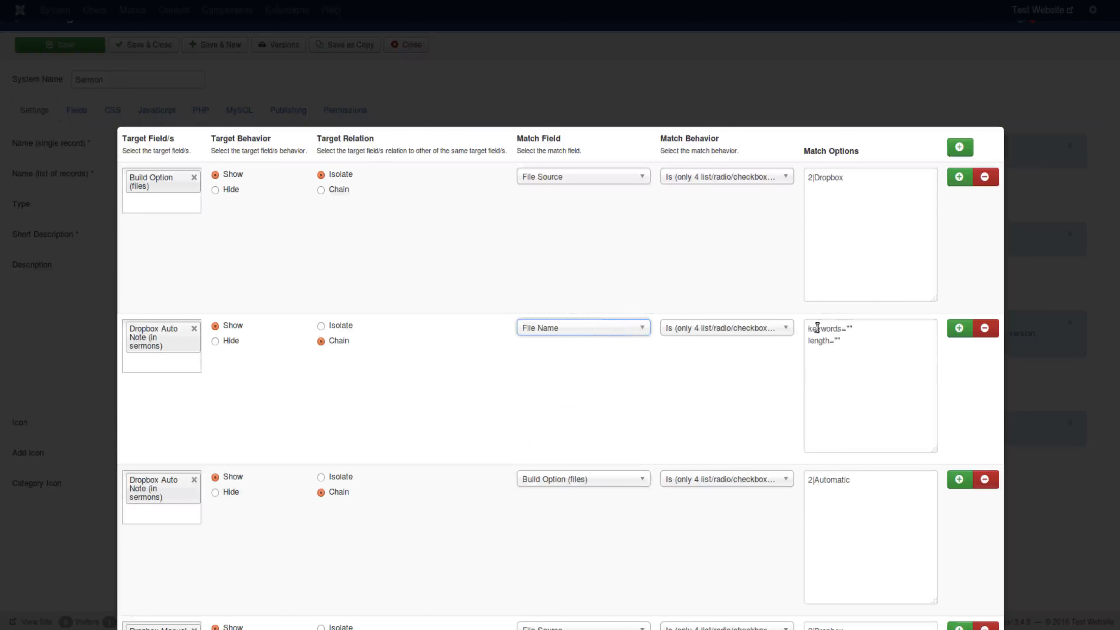
pyautogui.moveTo(844, 326); pyautogui.dragTo(790, 337)
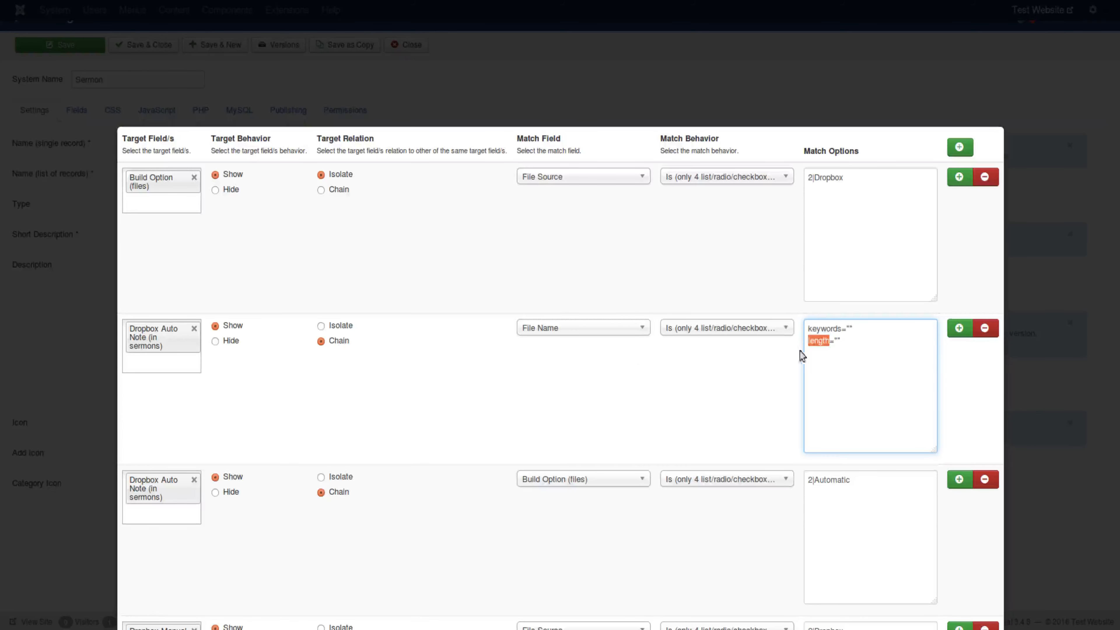
pyautogui.click(831, 351)
pyautogui.click(836, 340)
pyautogui.moveTo(856, 328); pyautogui.dragTo(801, 328)
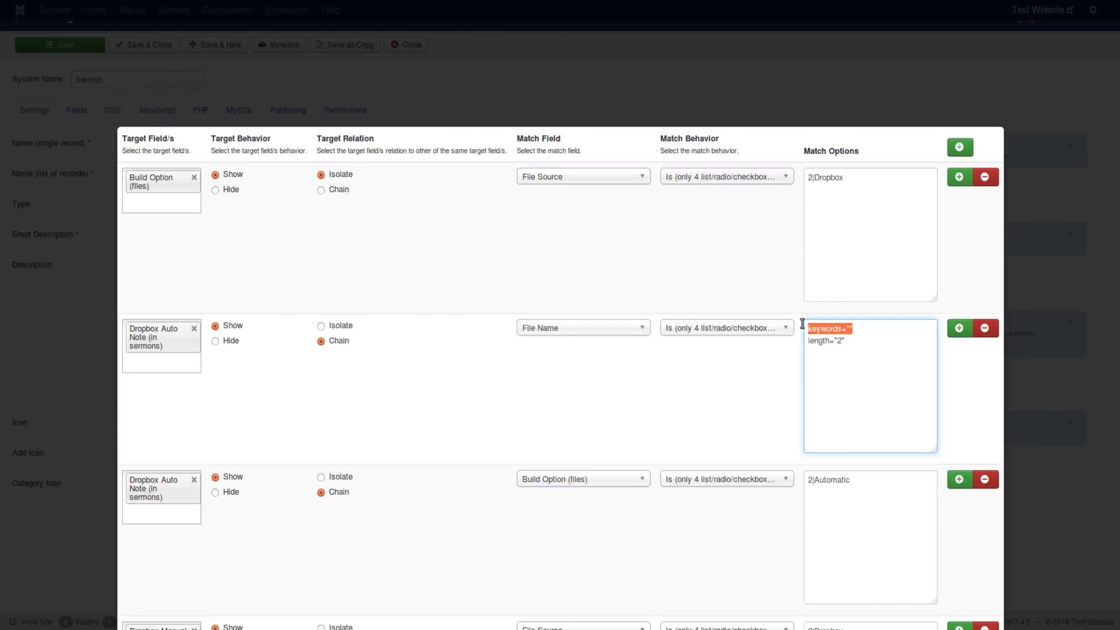
pyautogui.press('BackSpace')
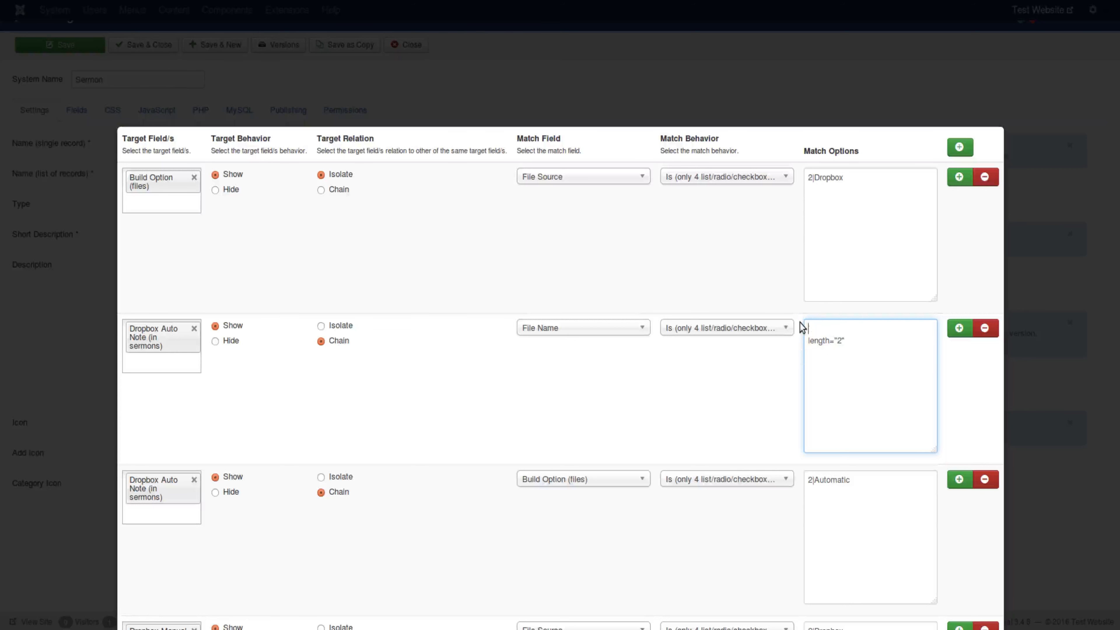
pyautogui.press('Delete')
pyautogui.click(839, 358)
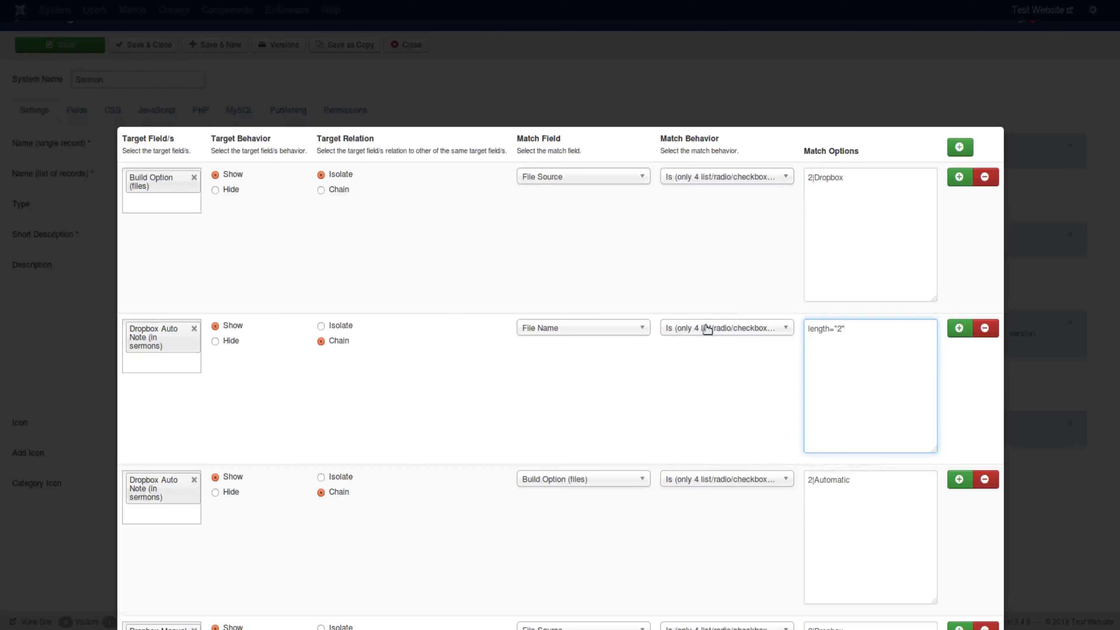
# Set the File Name condition's match behavior to Active (only 4 text_field) and open its match field choices
pyautogui.click(759, 332)
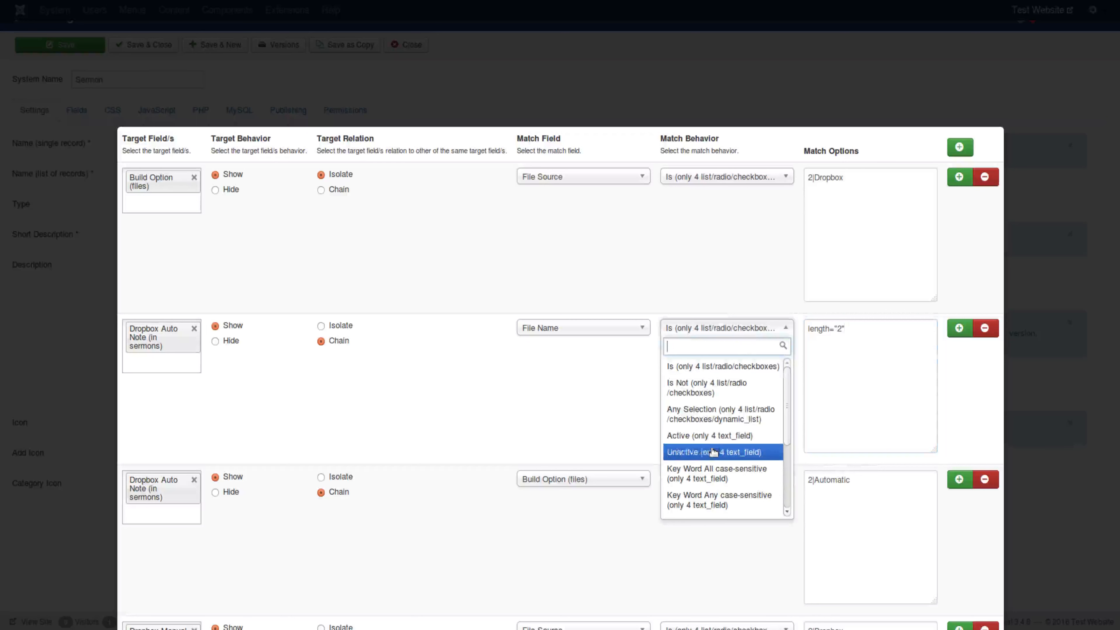
pyautogui.click(711, 436)
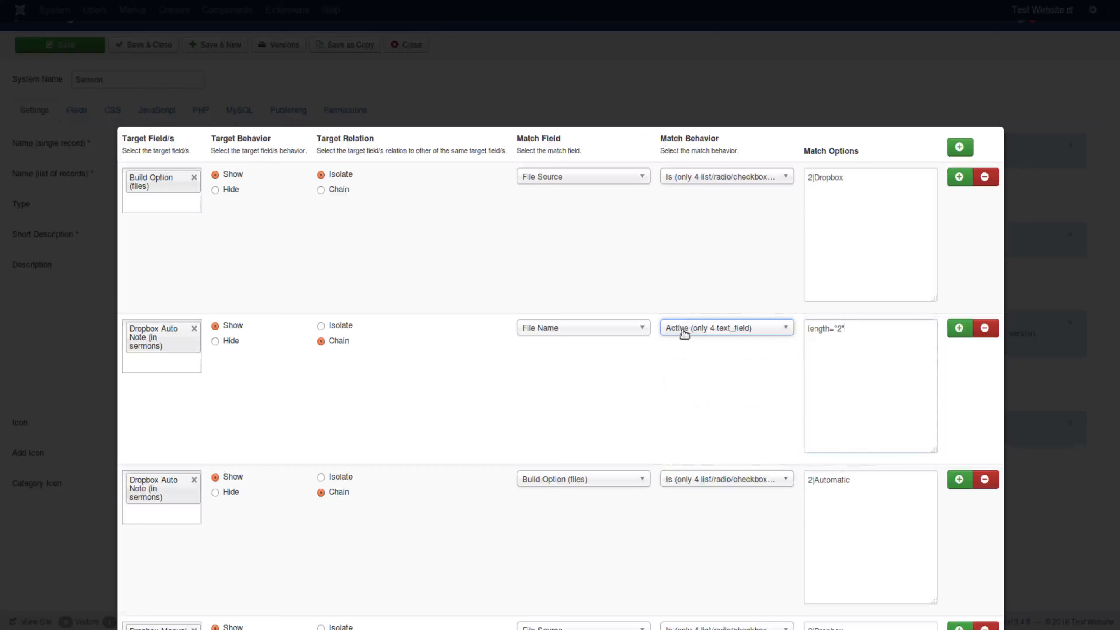
pyautogui.click(841, 331)
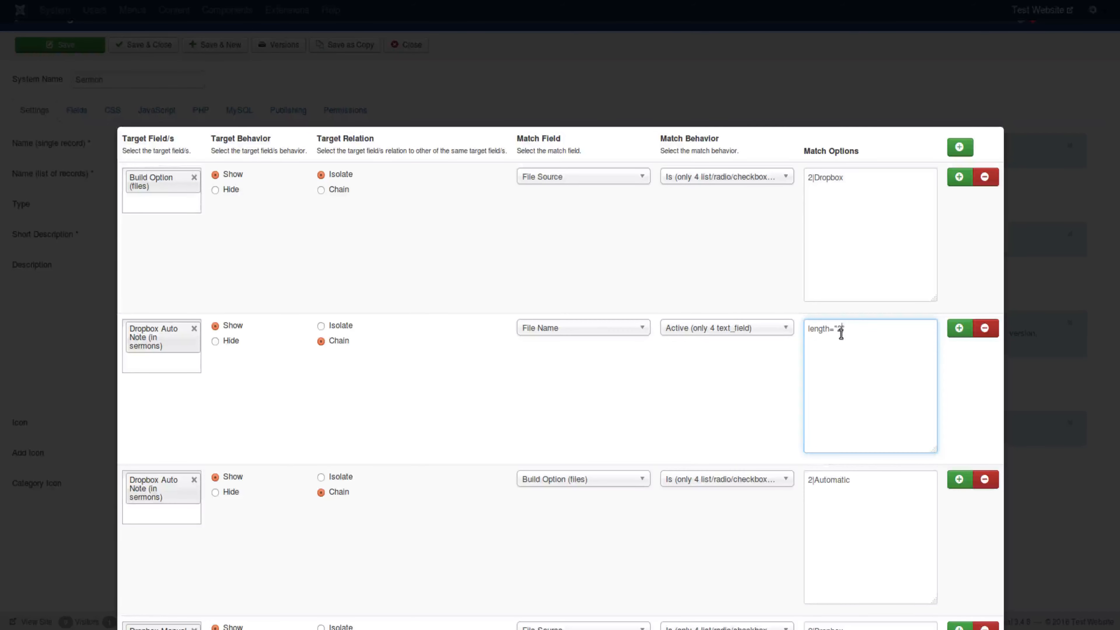
pyautogui.doubleClick(840, 331)
pyautogui.click(591, 328)
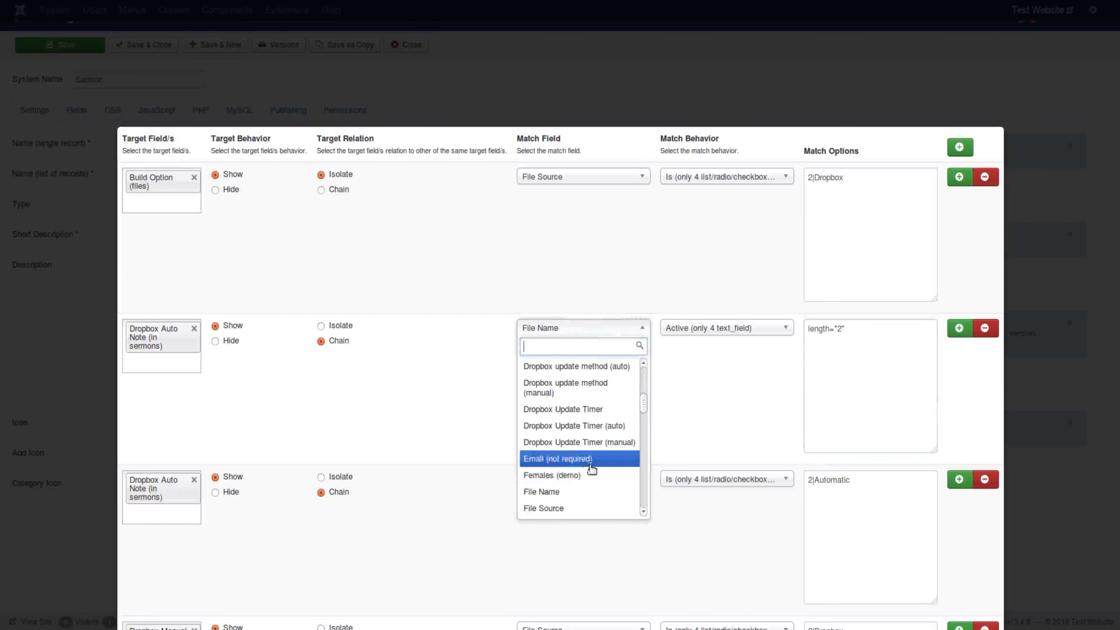